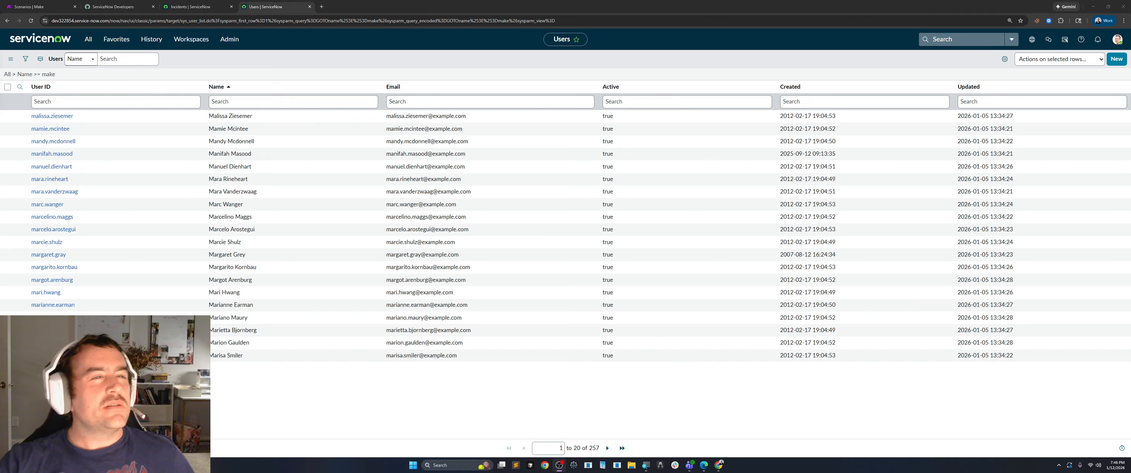
Switch to Make, create a new scenario in the YouTube Tutorials 2026 folder, and add the Gmail Watch emails trigger.
{"action": "left_click", "coordinate": [29, 6]}
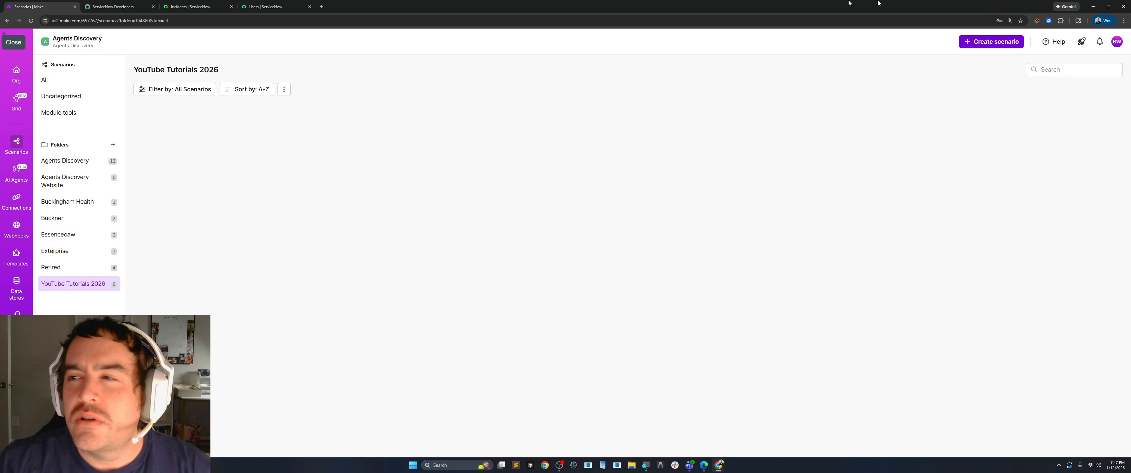
{"action": "left_click", "coordinate": [993, 43]}
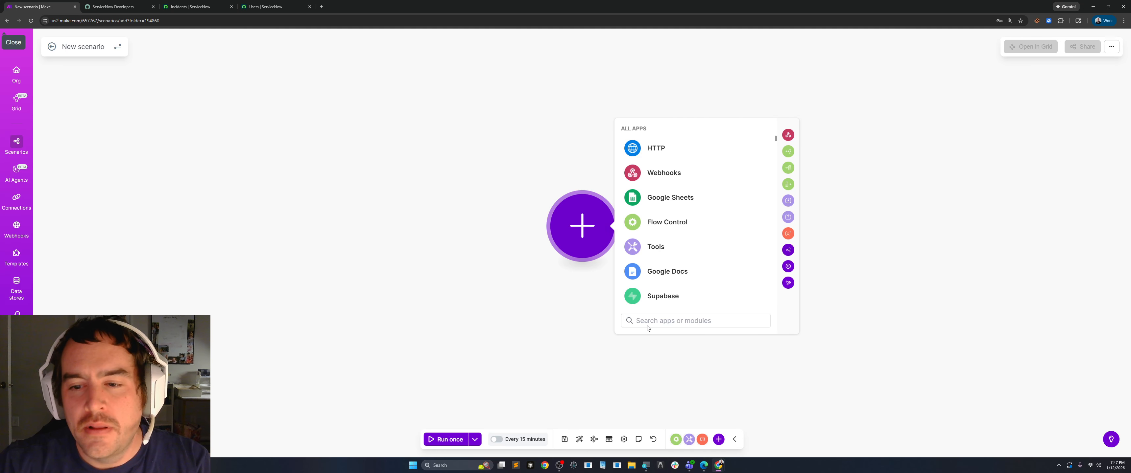
{"action": "type", "text": "gmail"}
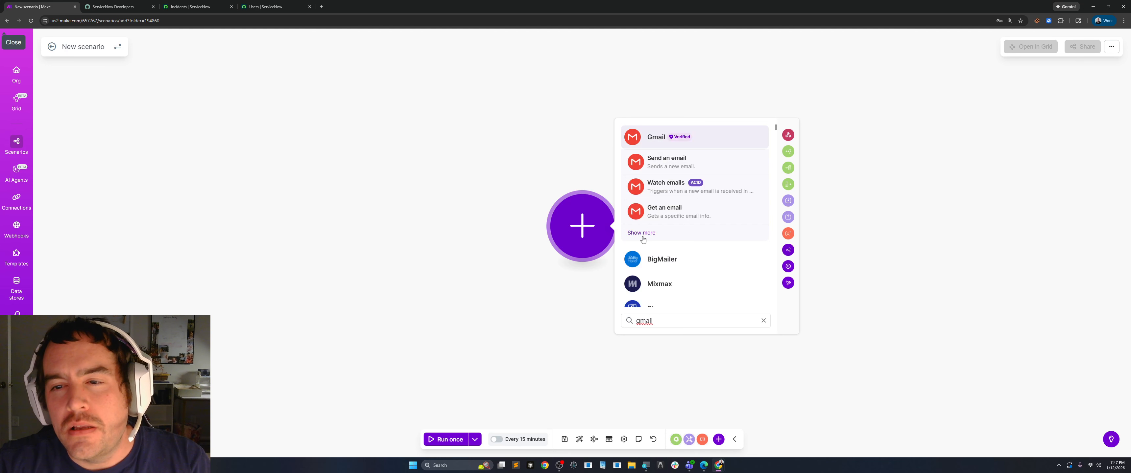
{"action": "left_click", "coordinate": [641, 233]}
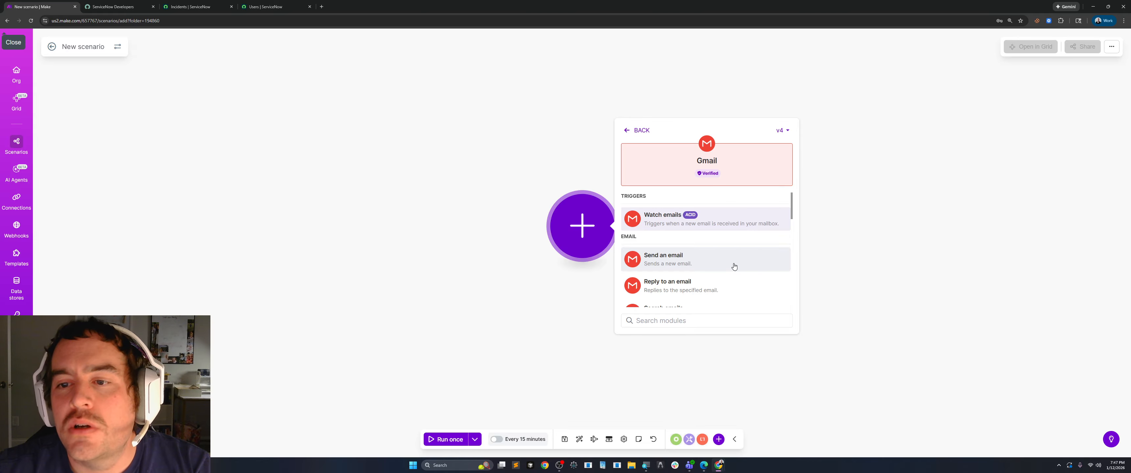
{"action": "scroll", "coordinate": [717, 248], "scroll_direction": "down", "scroll_amount": 5}
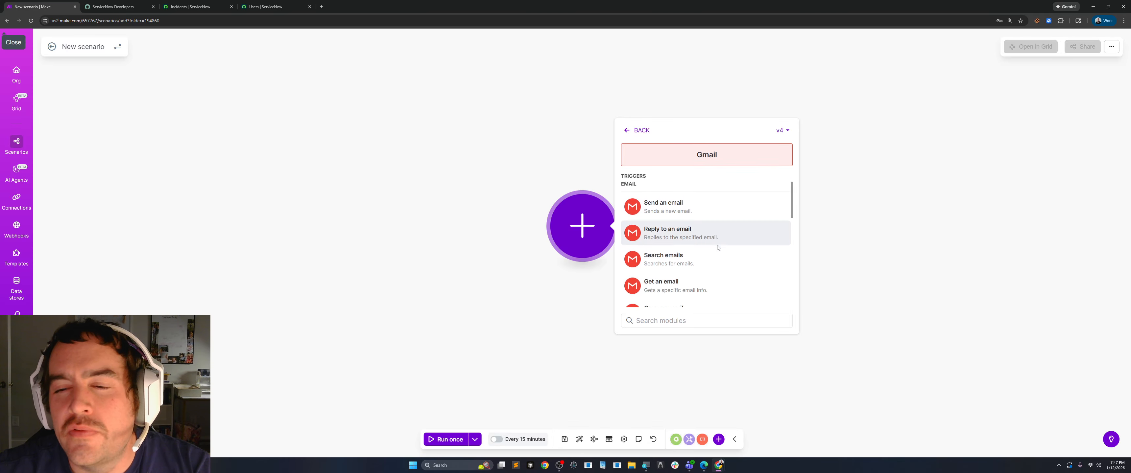
{"action": "scroll", "coordinate": [717, 248], "scroll_direction": "down", "scroll_amount": 1}
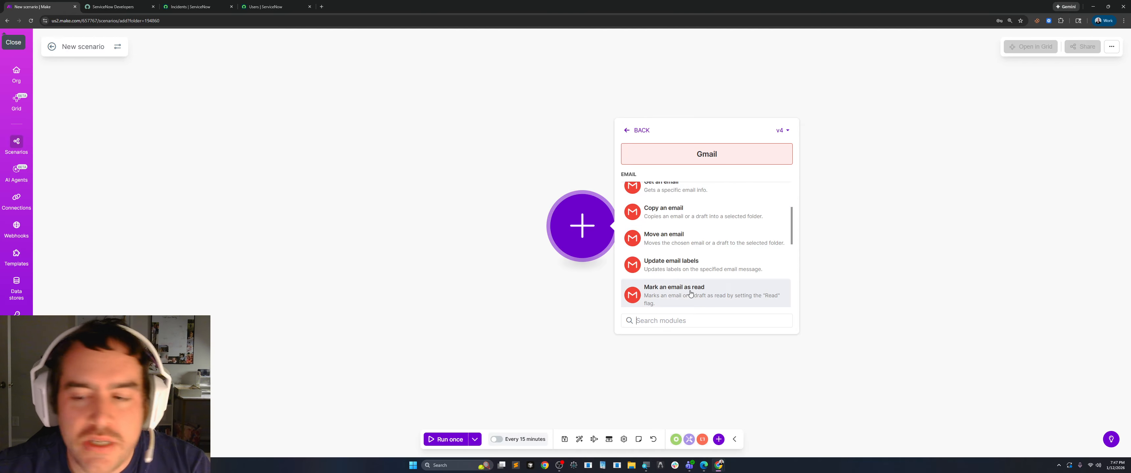
{"action": "type", "text": "watch"}
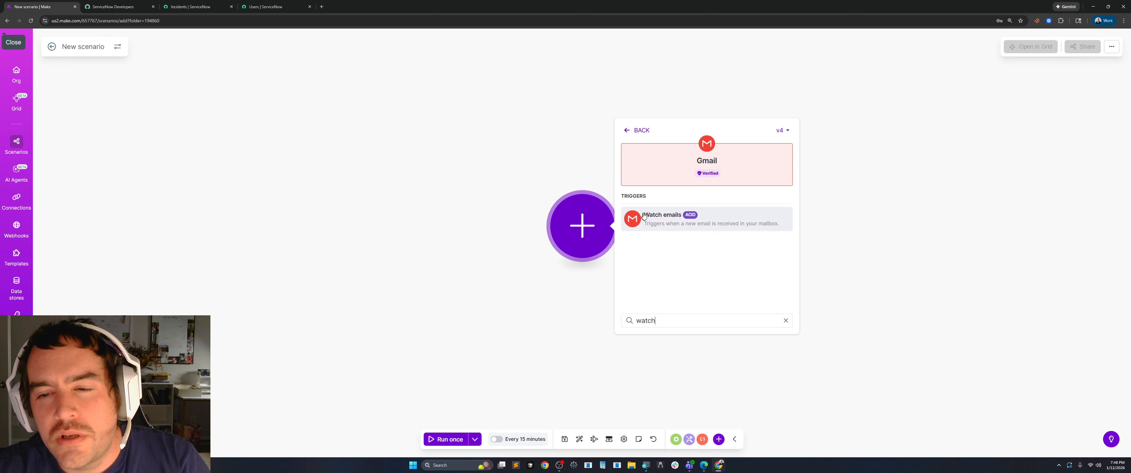
{"action": "left_click", "coordinate": [661, 218]}
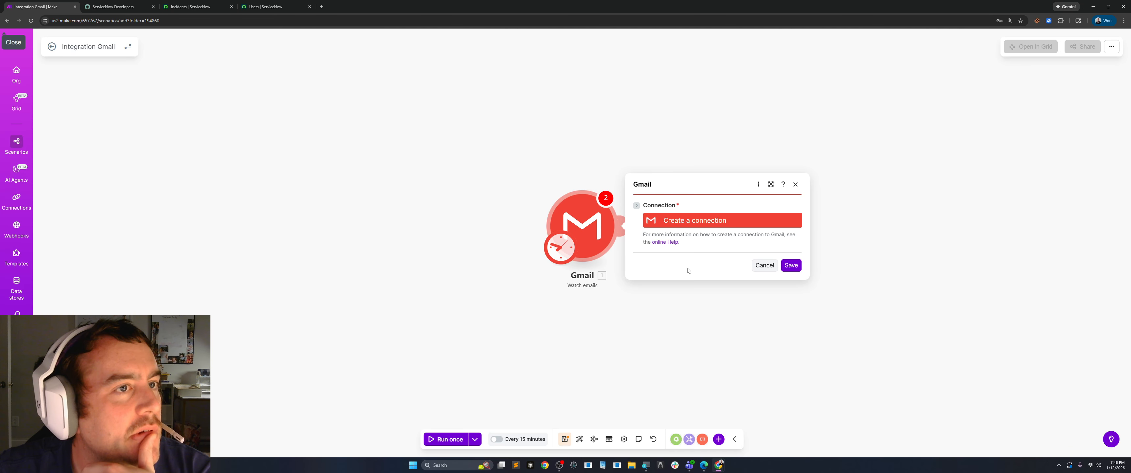
{"action": "left_click", "coordinate": [685, 223]}
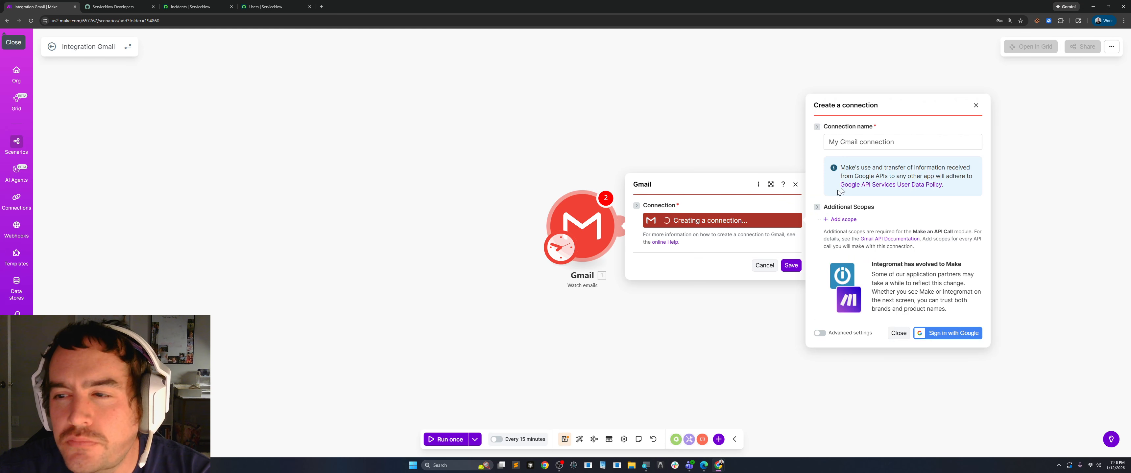
{"action": "triple_click", "coordinate": [883, 143]}
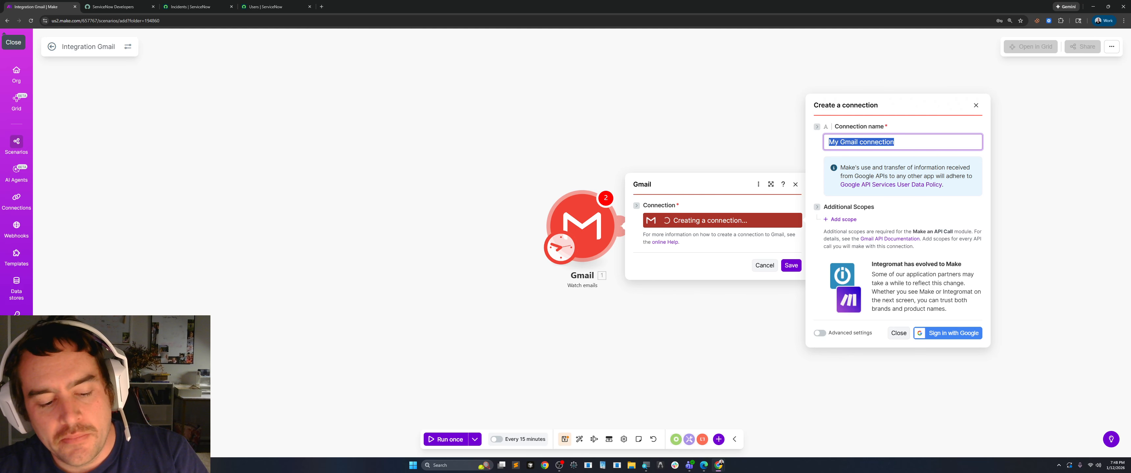
{"action": "type", "text": "Edwar"}
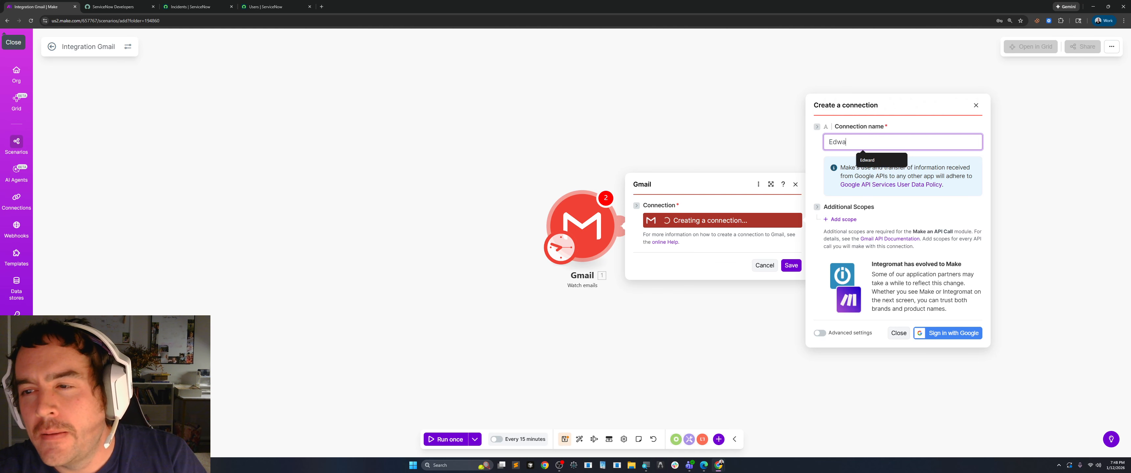
{"action": "key", "text": "BackSpace"}
{"action": "key", "text": "BackSpace"}
{"action": "key", "text": "BackSpace"}
{"action": "key", "text": "BackSpace"}
{"action": "key", "text": "BackSpace"}
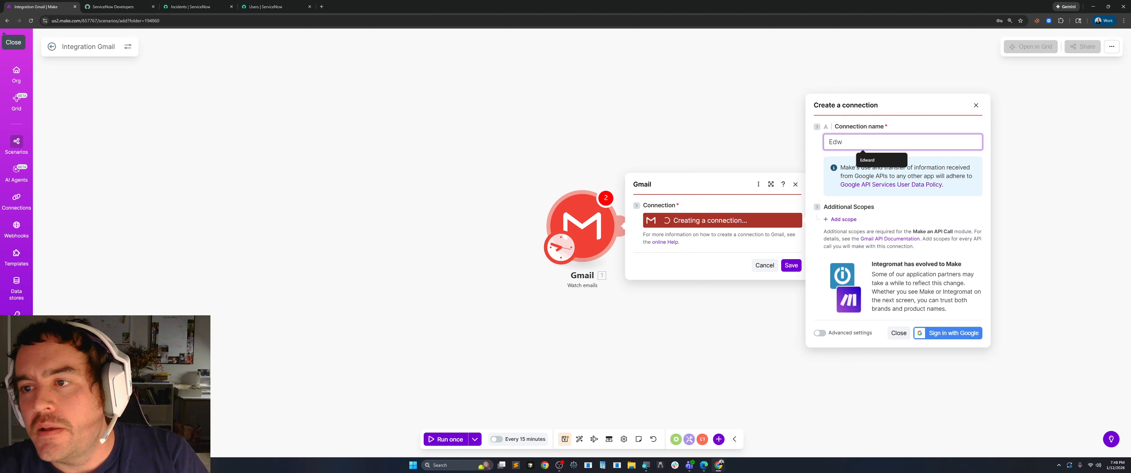
{"action": "type", "text": "Edwards"}
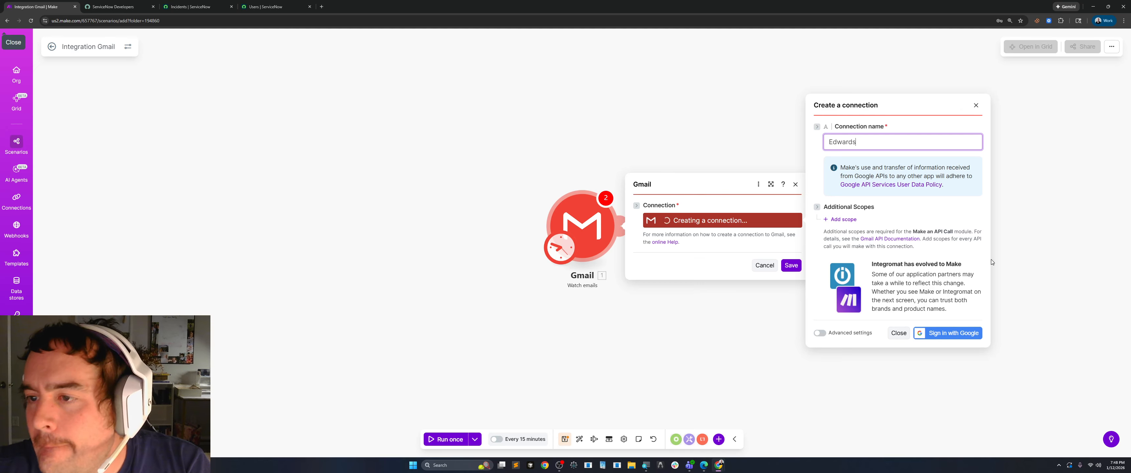
{"action": "double_click", "coordinate": [840, 141]}
{"action": "right_click", "coordinate": [839, 143]}
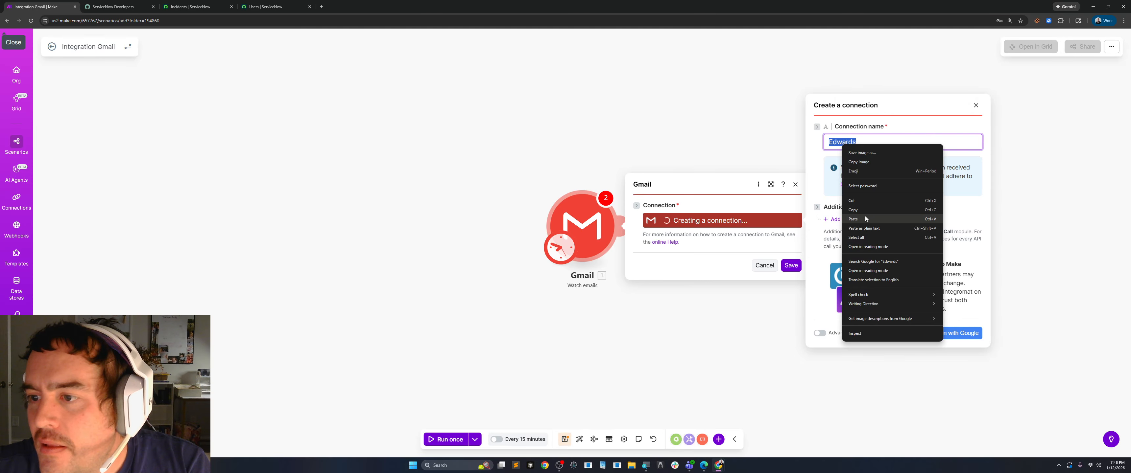
{"action": "left_click", "coordinate": [863, 196]}
{"action": "left_click", "coordinate": [873, 147]}
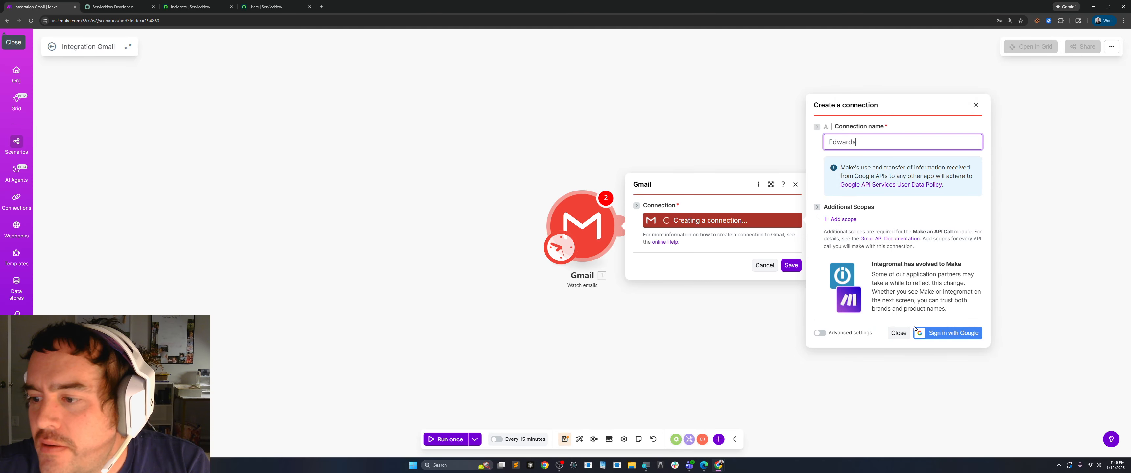
{"action": "left_click", "coordinate": [954, 335]}
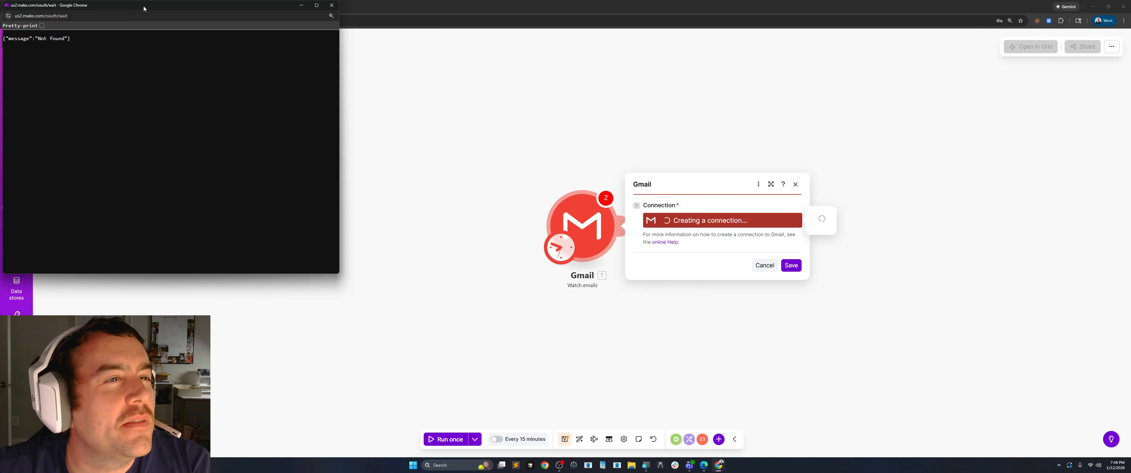
{"action": "left_click_drag", "start_coordinate": [144, 8], "coordinate": [287, 82]}
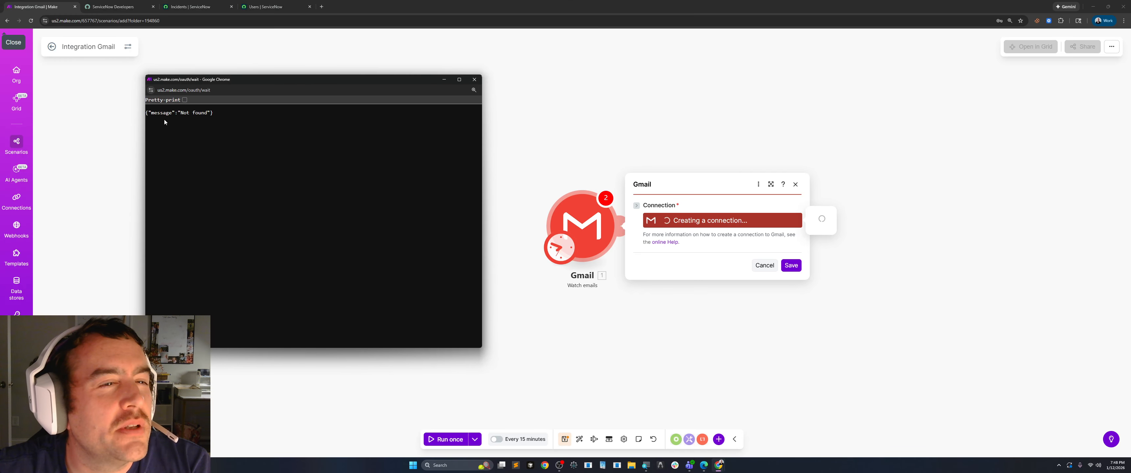
{"action": "left_click", "coordinate": [474, 80]}
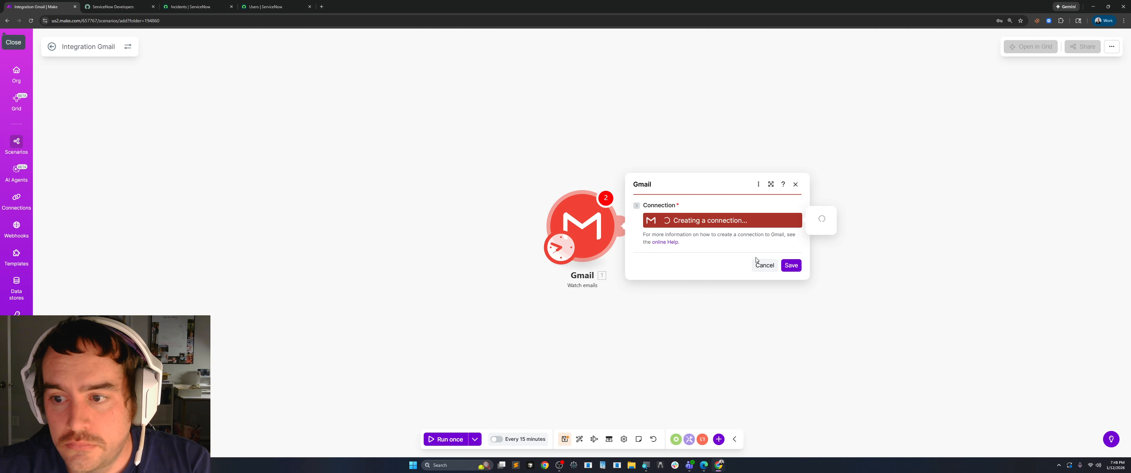
{"action": "left_click", "coordinate": [763, 266]}
Start a new connection for the Gmail trigger, name it with the mailbox owner's first name, and begin the Google sign-in.
{"action": "left_click", "coordinate": [592, 237]}
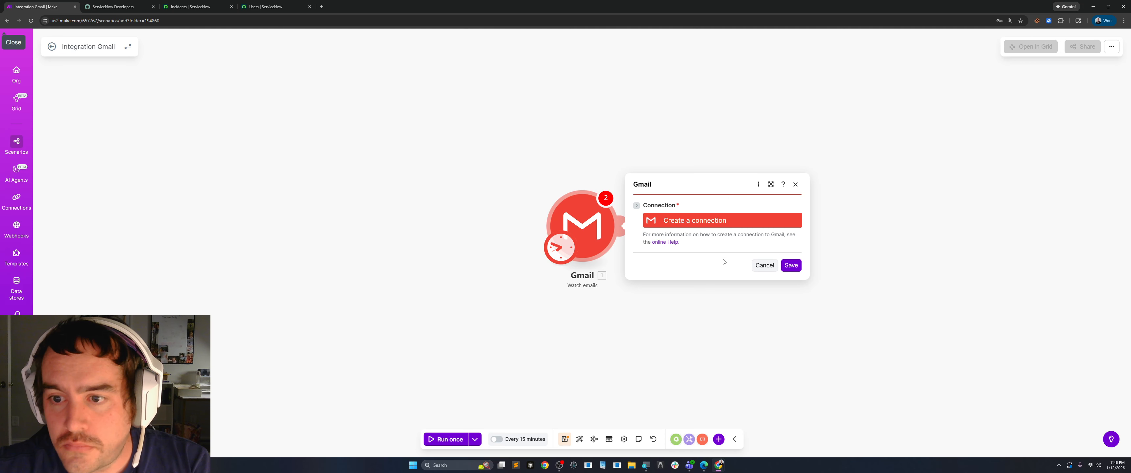
{"action": "left_click", "coordinate": [707, 222]}
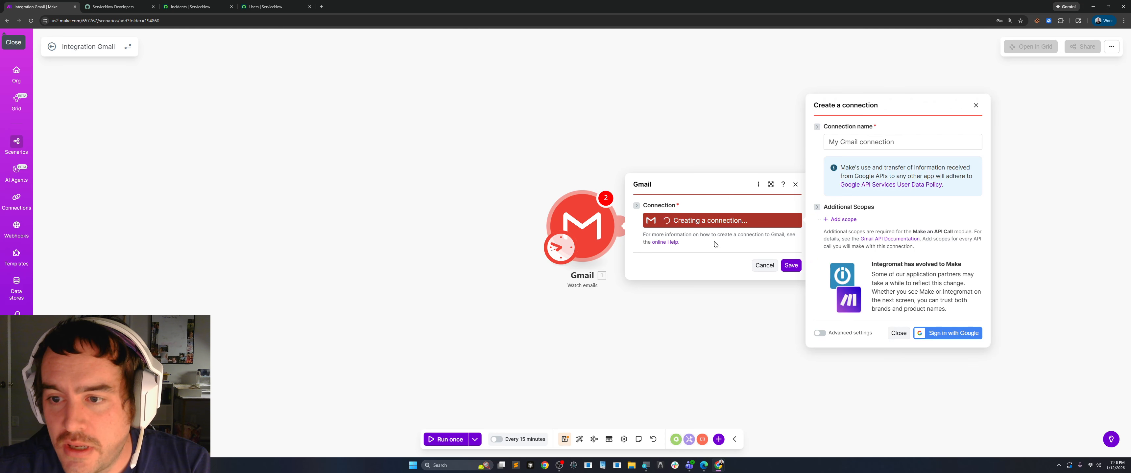
{"action": "double_click", "coordinate": [881, 147]}
{"action": "key", "text": "ctrl+a"}
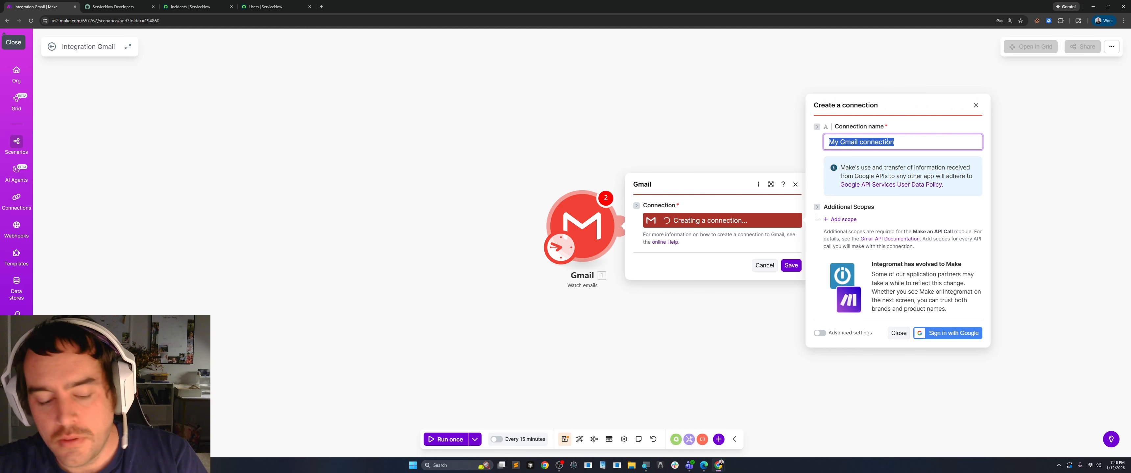
{"action": "type", "text": "Edward"}
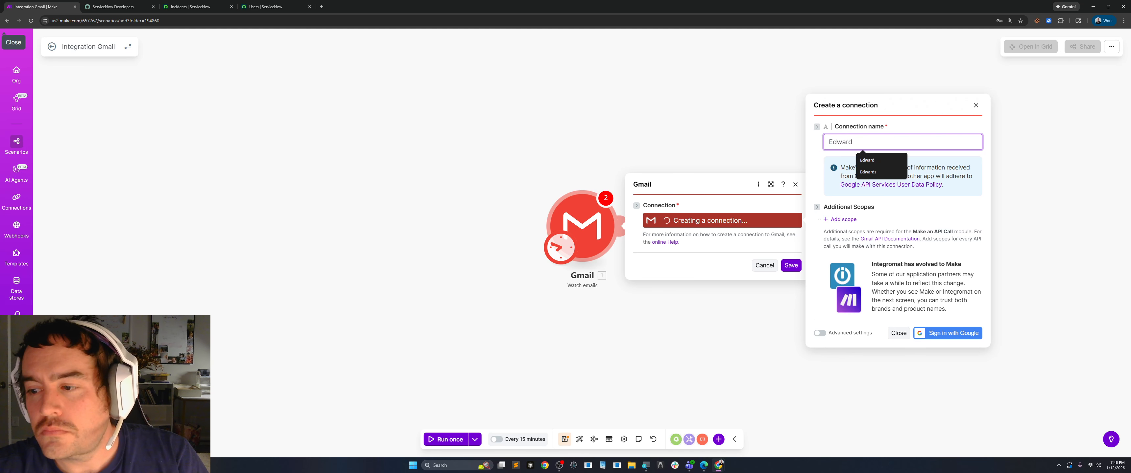
{"action": "left_click", "coordinate": [904, 220]}
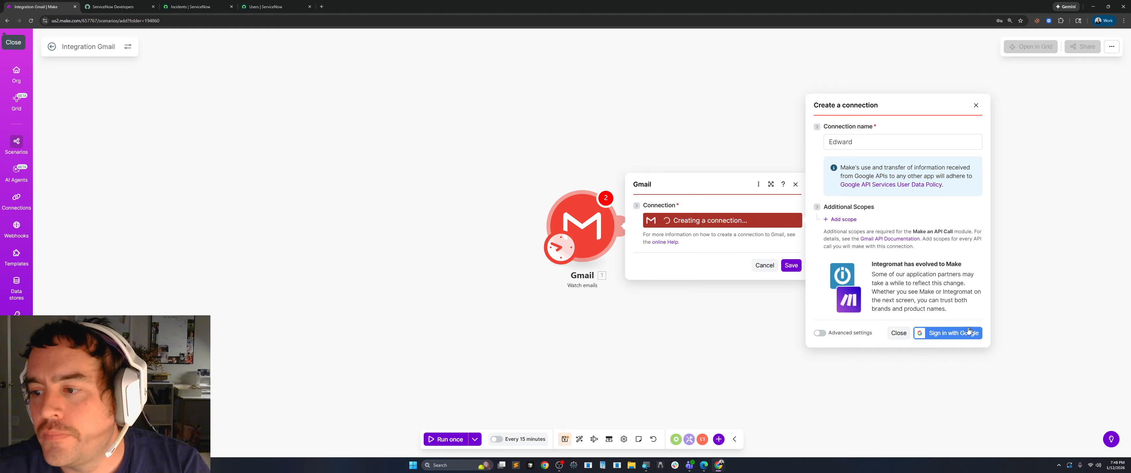
{"action": "left_click", "coordinate": [941, 336]}
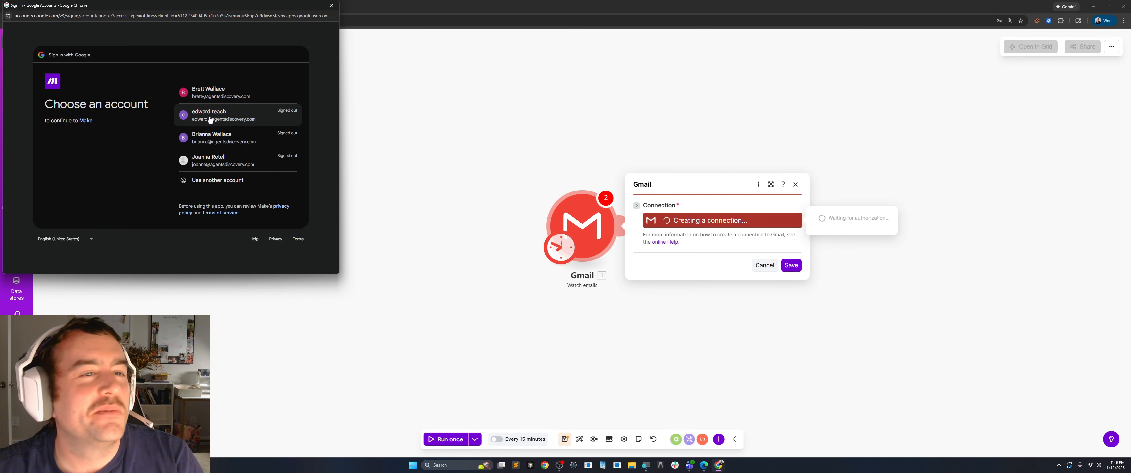
Choose the mailbox owner's Google account and sign in with the account password.
{"action": "left_click", "coordinate": [210, 120]}
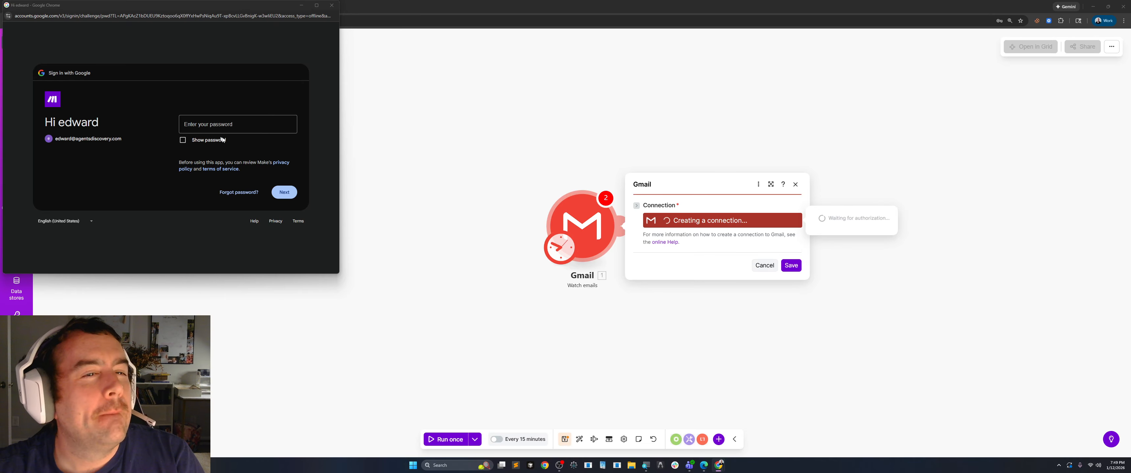
{"action": "left_click", "coordinate": [222, 126]}
{"action": "key", "text": "ctrl+v"}
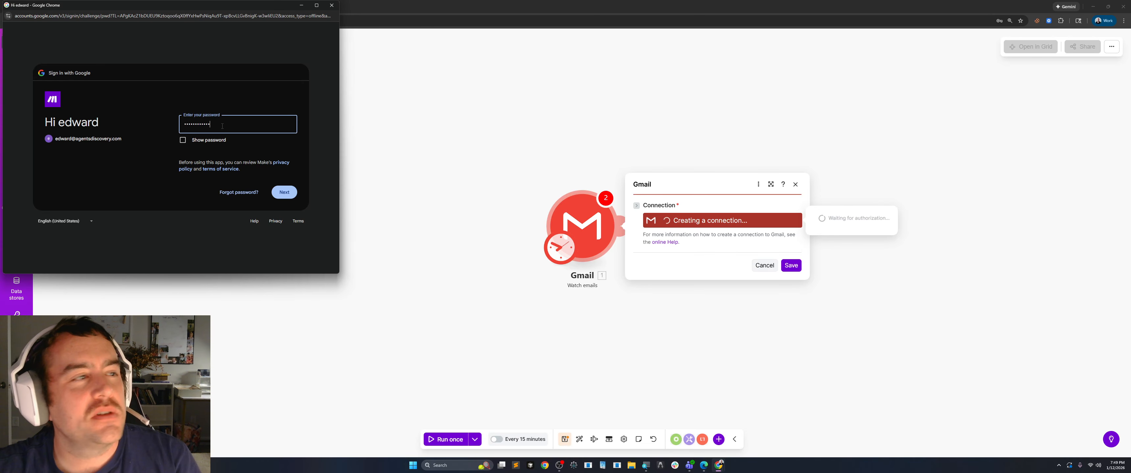
{"action": "left_click", "coordinate": [289, 198]}
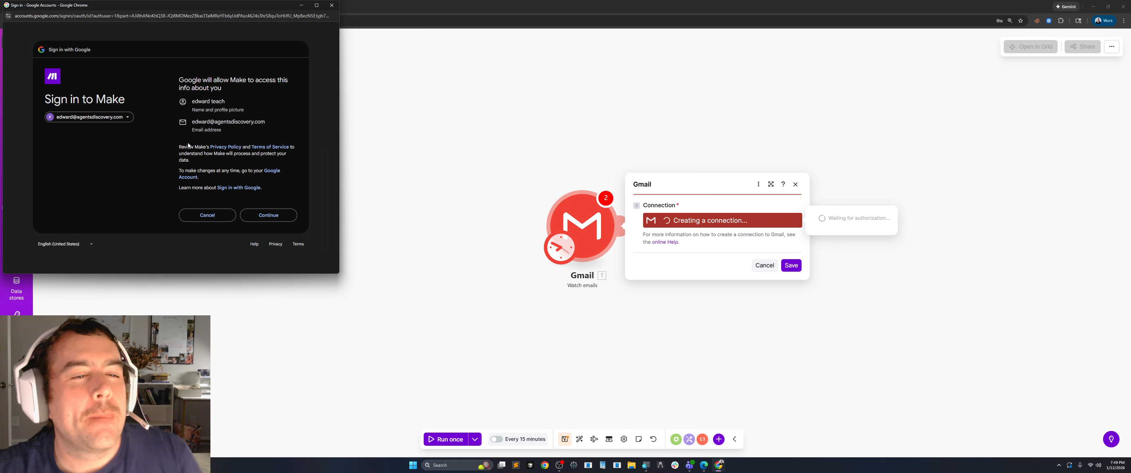
Approve the sign-in to Make and grant it all requested Gmail permissions.
{"action": "left_click", "coordinate": [264, 216]}
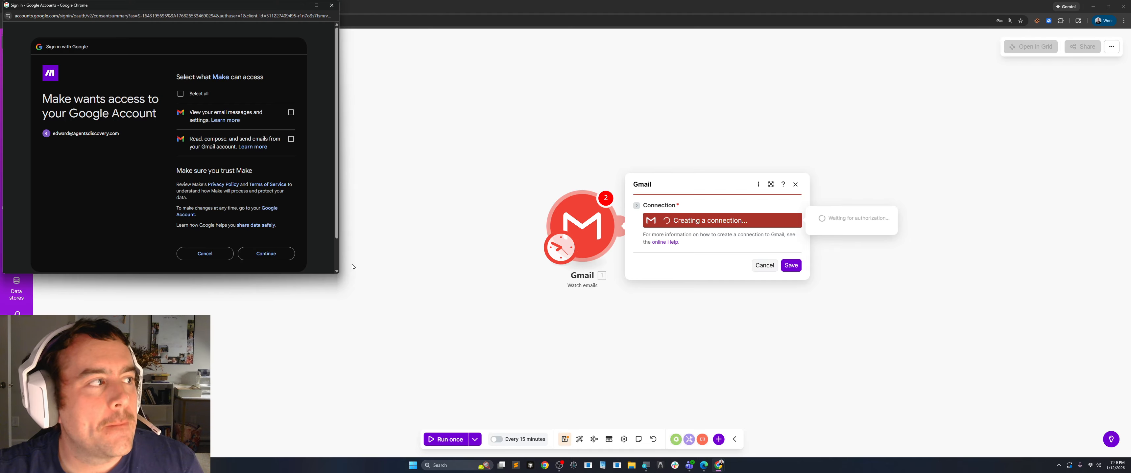
{"action": "left_click", "coordinate": [180, 94]}
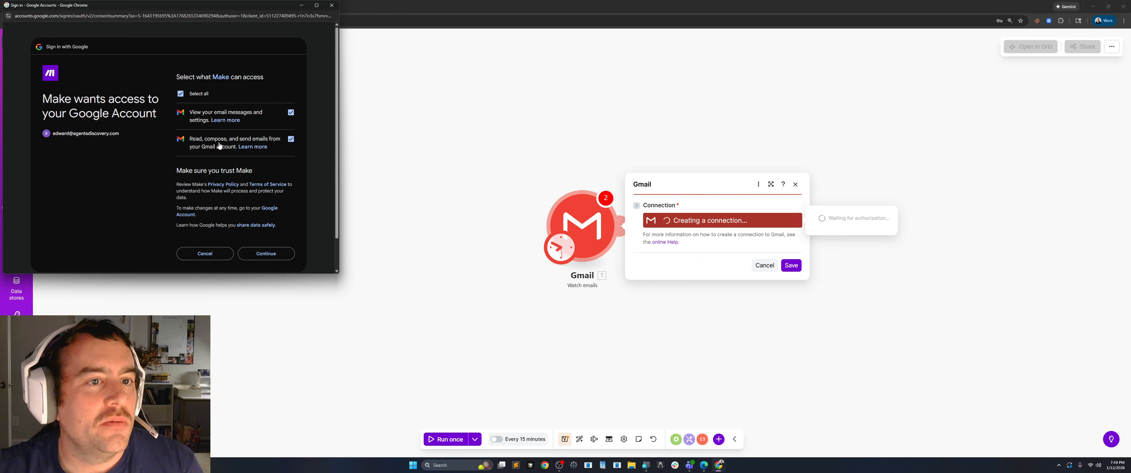
{"action": "left_click", "coordinate": [266, 253]}
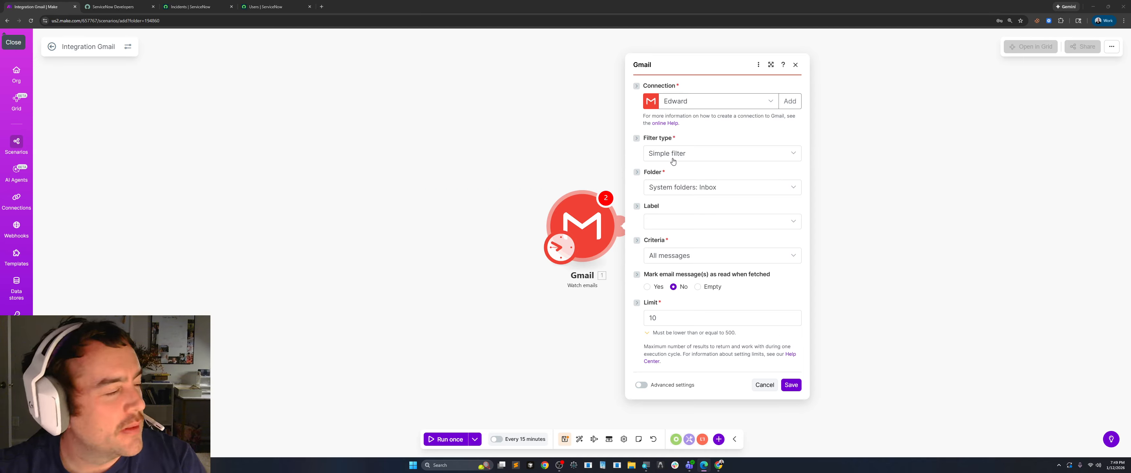
Set the Gmail trigger to watch the Inbox system folder for only unread messages.
{"action": "left_click", "coordinate": [695, 188]}
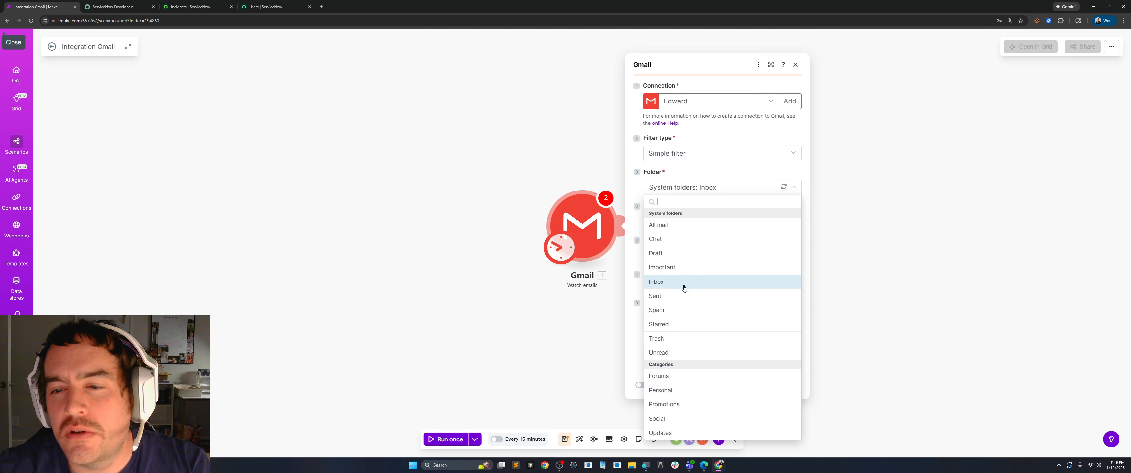
{"action": "left_click", "coordinate": [664, 285]}
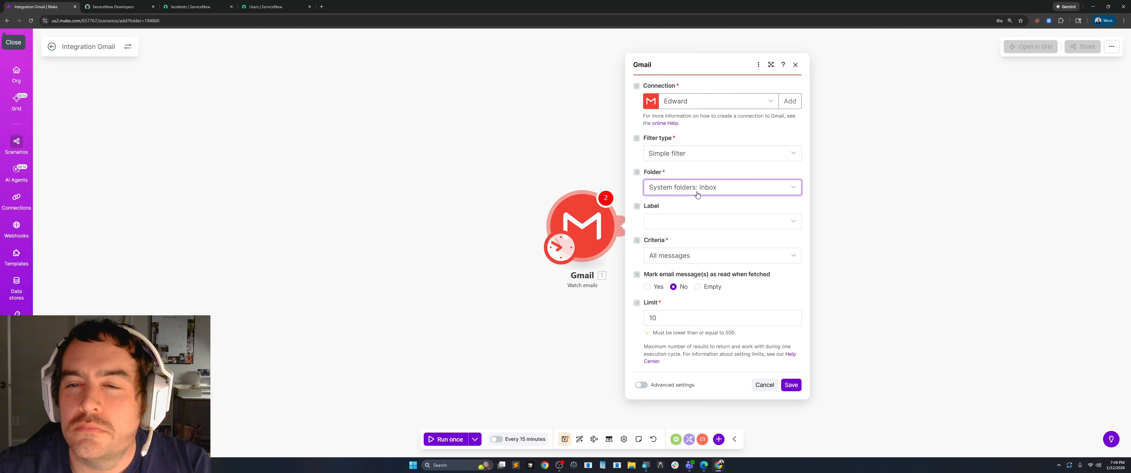
{"action": "left_click", "coordinate": [716, 190]}
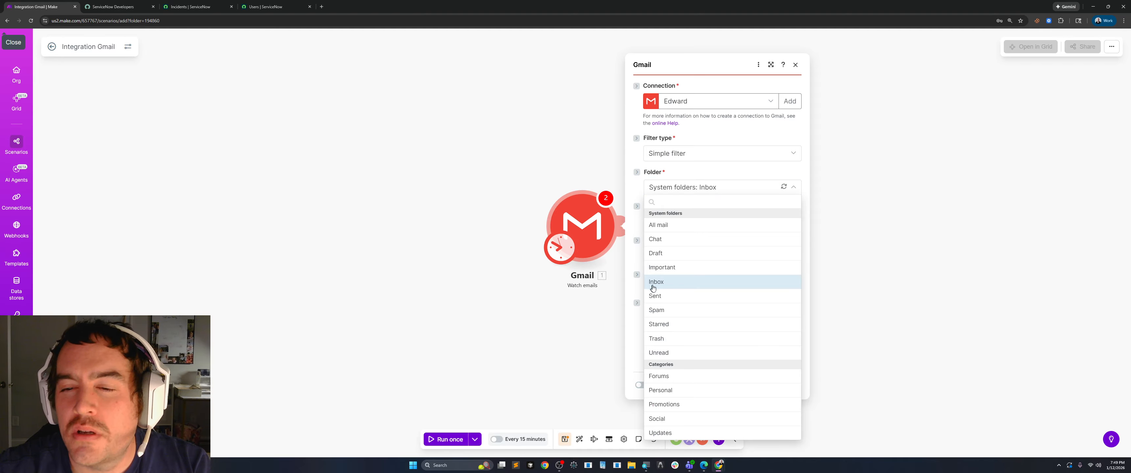
{"action": "left_click", "coordinate": [656, 282]}
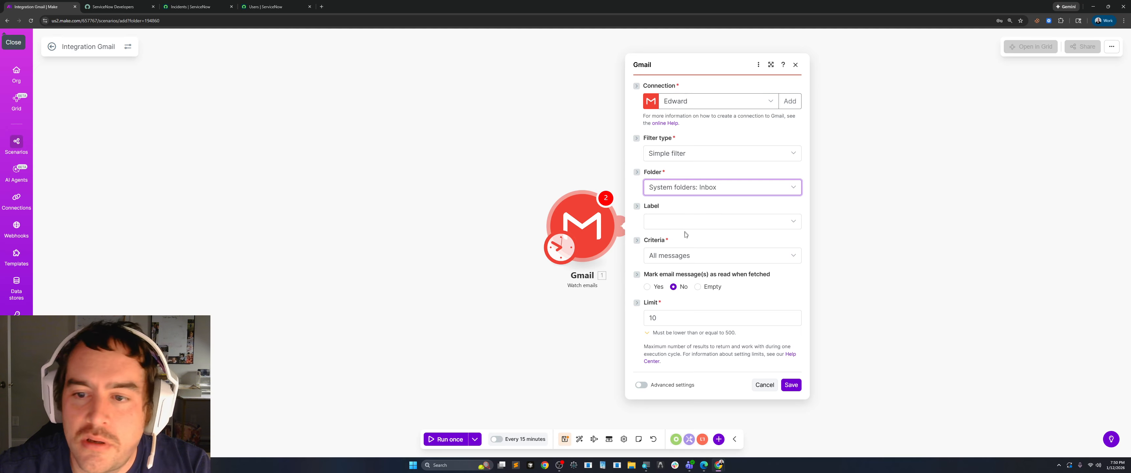
{"action": "left_click", "coordinate": [679, 258]}
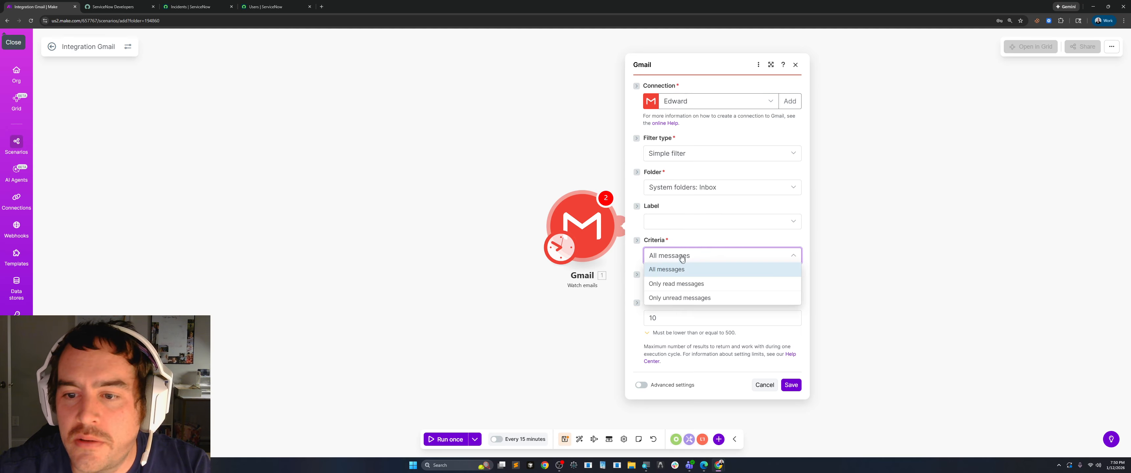
{"action": "left_click", "coordinate": [679, 298]}
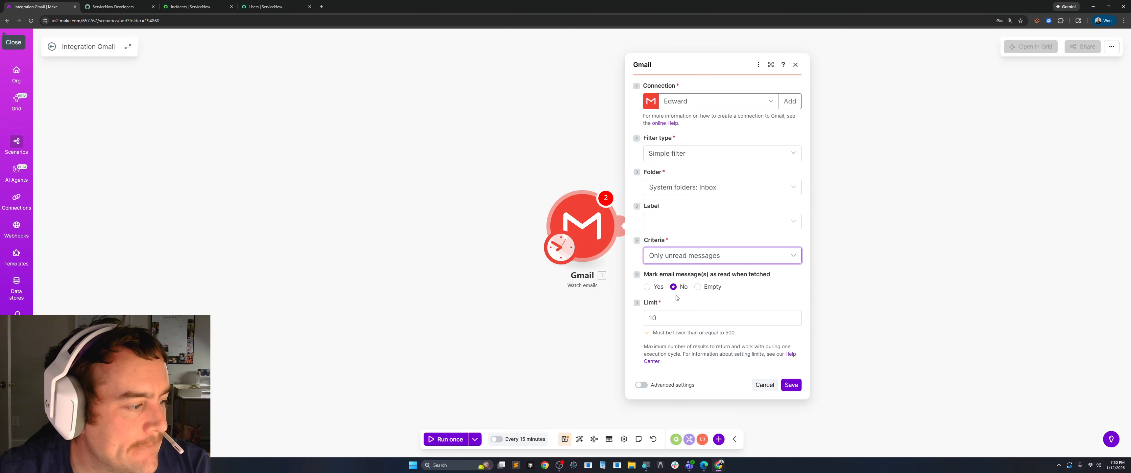
Limit the trigger to 1 email marked as read when fetched, and save it to process emails from now on.
{"action": "left_click", "coordinate": [680, 320]}
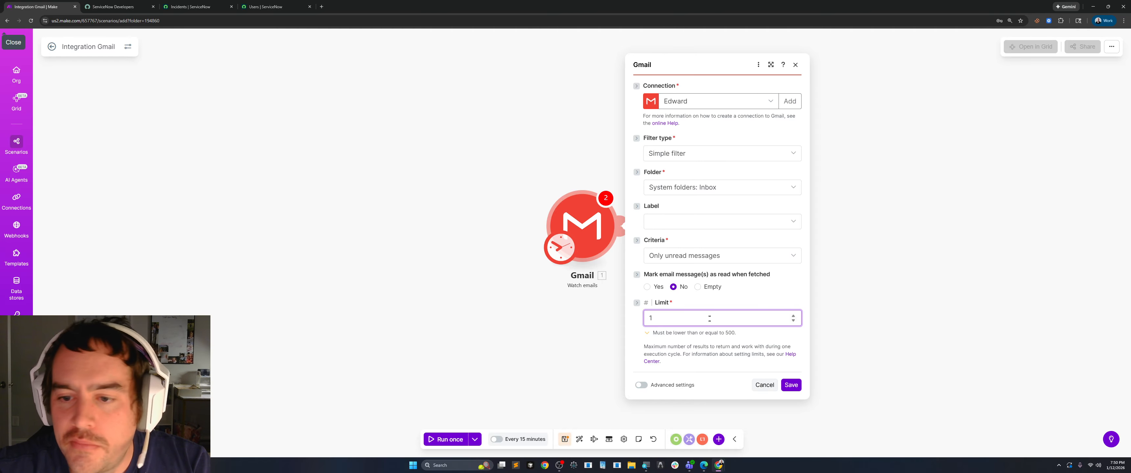
{"action": "left_click", "coordinate": [647, 287]}
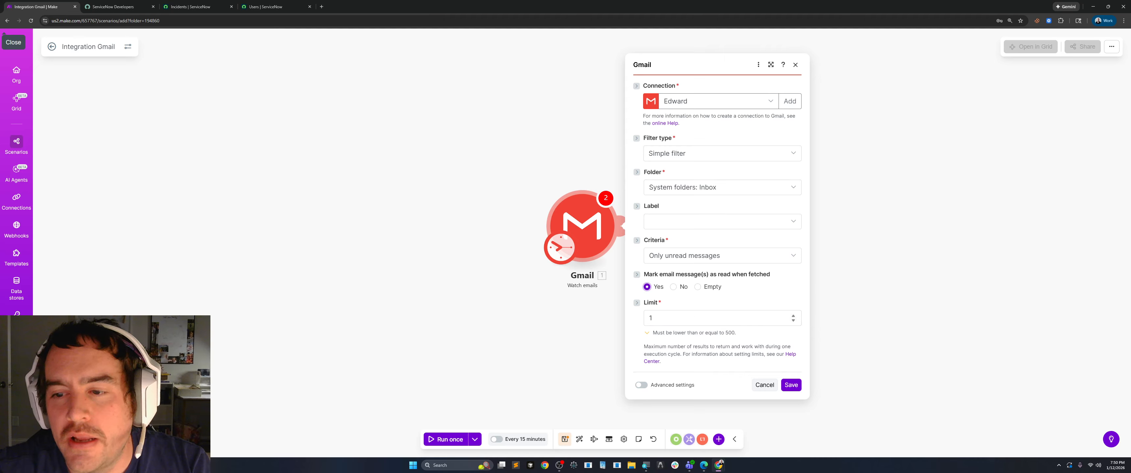
{"action": "left_click", "coordinate": [789, 386]}
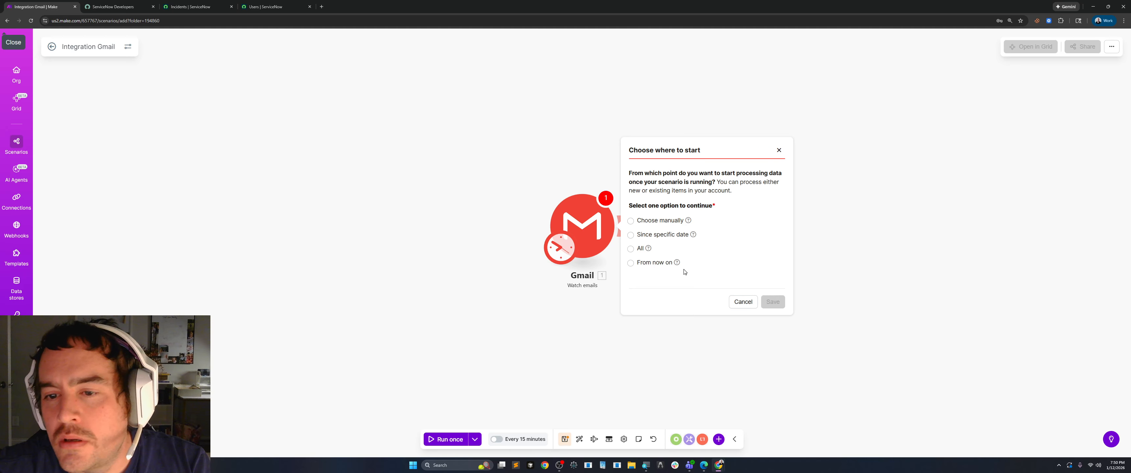
{"action": "left_click", "coordinate": [630, 263]}
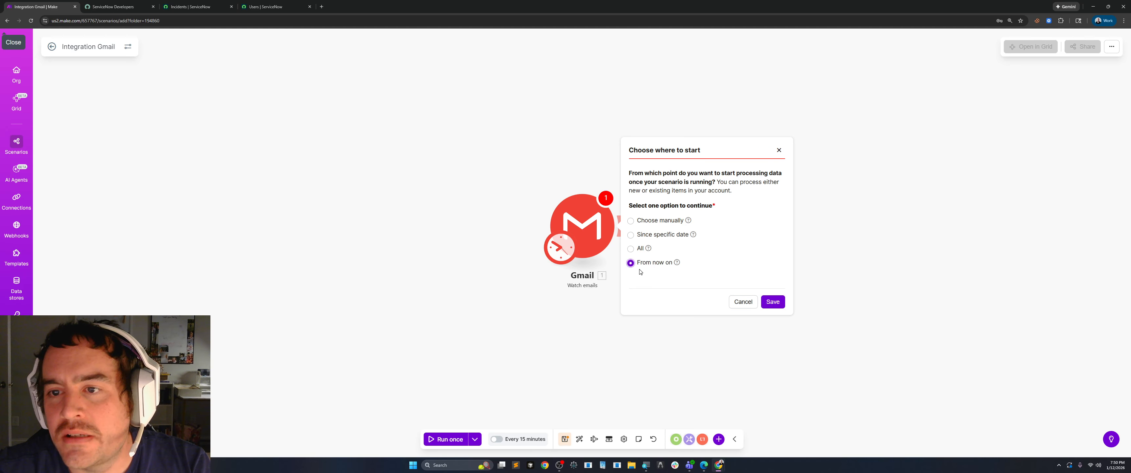
{"action": "left_click", "coordinate": [764, 304]}
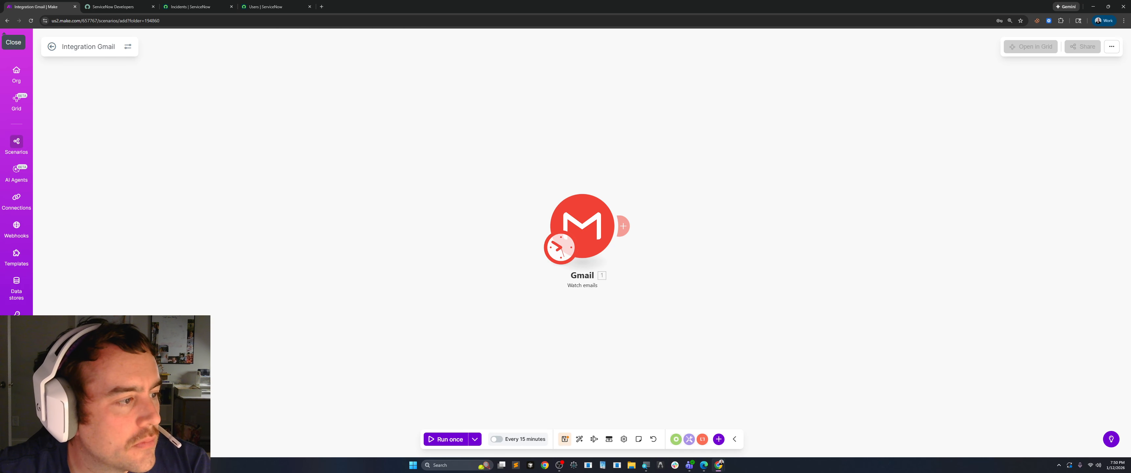
Add the Gmail List email attachments and media module after the Watch emails trigger.
{"action": "key", "text": "alt+Tab"}
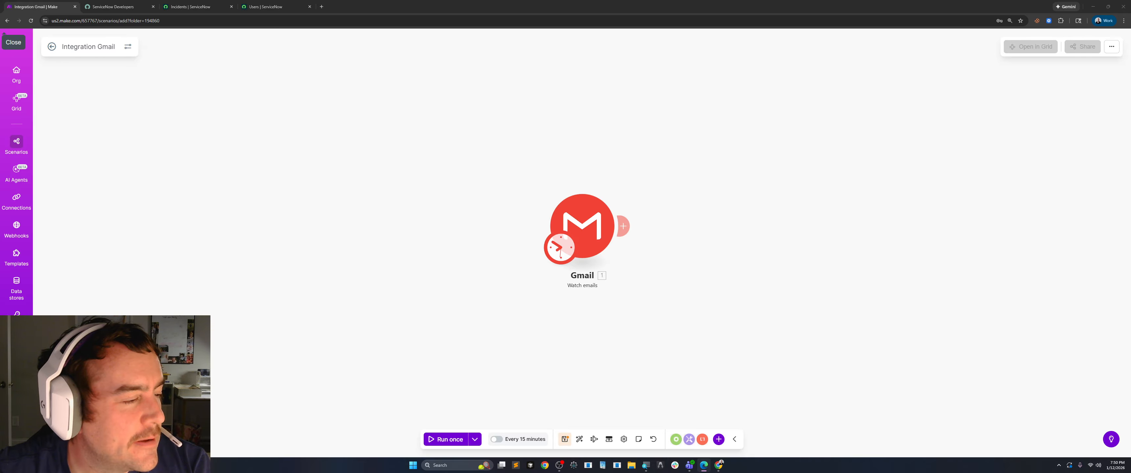
{"action": "left_click", "coordinate": [623, 226]}
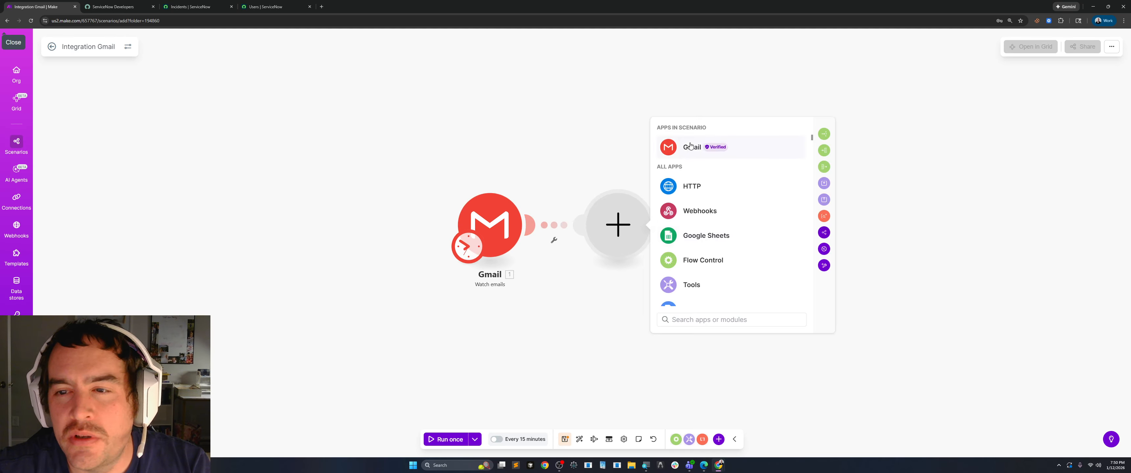
{"action": "left_click", "coordinate": [685, 147]}
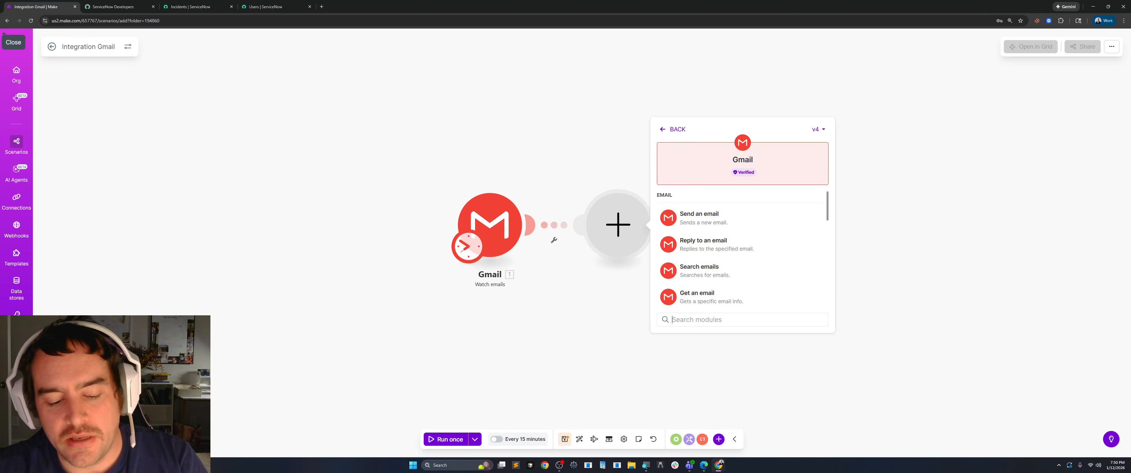
{"action": "type", "text": "get"}
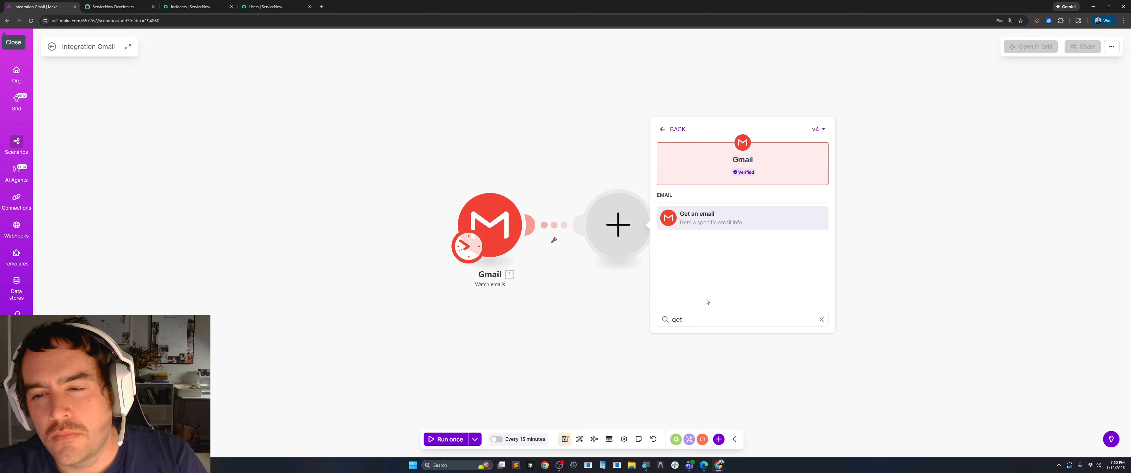
{"action": "type", "text": " att"}
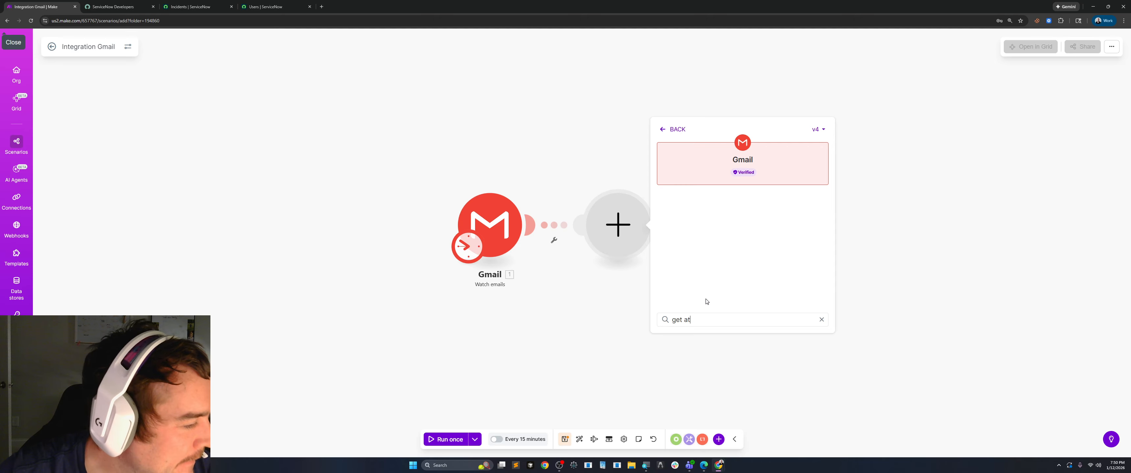
{"action": "key", "text": "BackSpace"}
{"action": "key", "text": "BackSpace"}
{"action": "key", "text": "BackSpace"}
{"action": "key", "text": "BackSpace"}
{"action": "key", "text": "BackSpace"}
{"action": "key", "text": "BackSpace"}
{"action": "key", "text": "BackSpace"}
{"action": "type", "text": "list"}
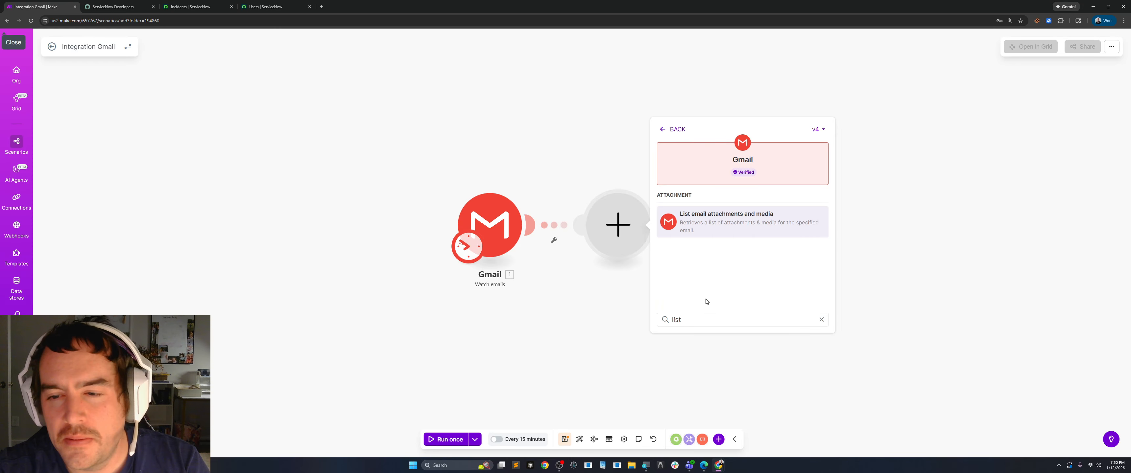
{"action": "left_click", "coordinate": [724, 226]}
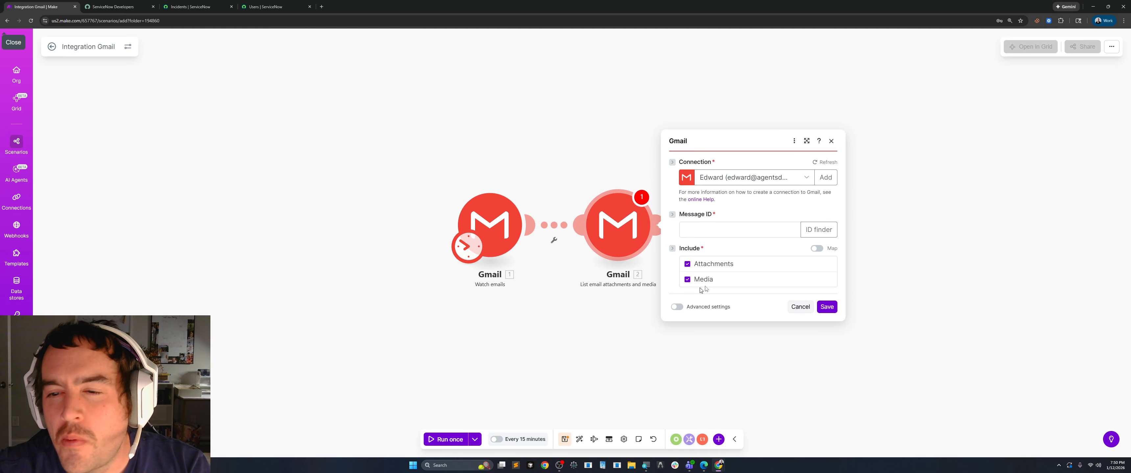
Map the trigger's Message ID into the attachments module, keeping the existing Gmail connection, and save the module.
{"action": "left_click", "coordinate": [806, 178]}
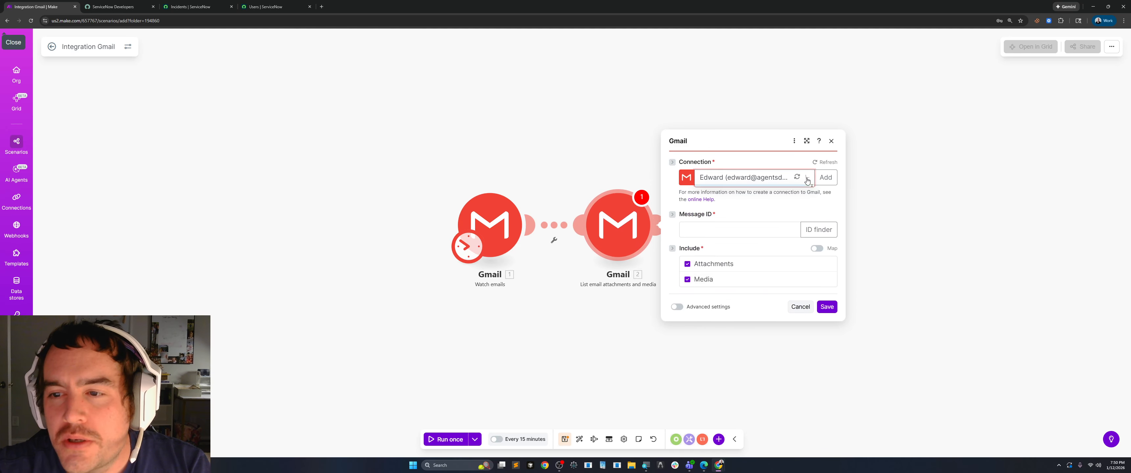
{"action": "left_click", "coordinate": [737, 208]}
{"action": "left_click", "coordinate": [730, 229]}
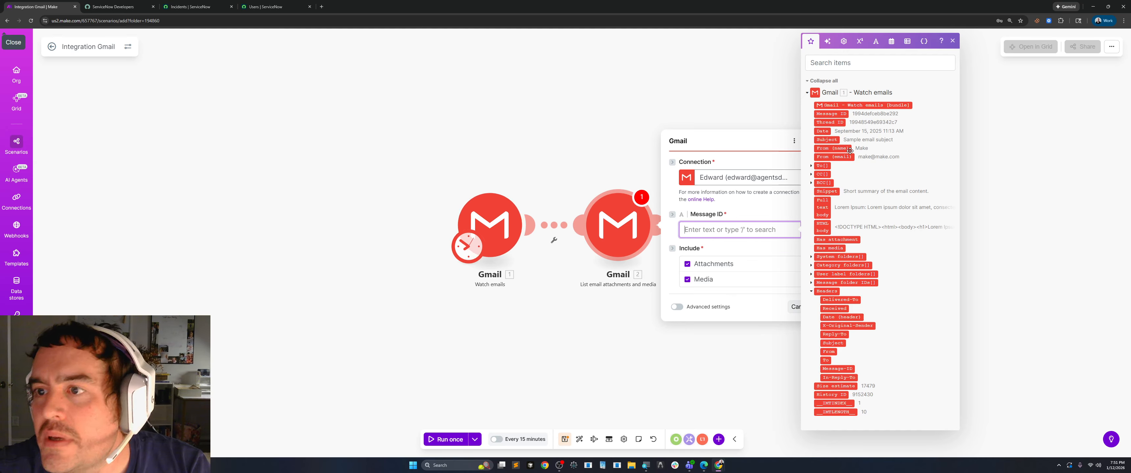
{"action": "left_click_drag", "start_coordinate": [830, 114], "coordinate": [722, 233]}
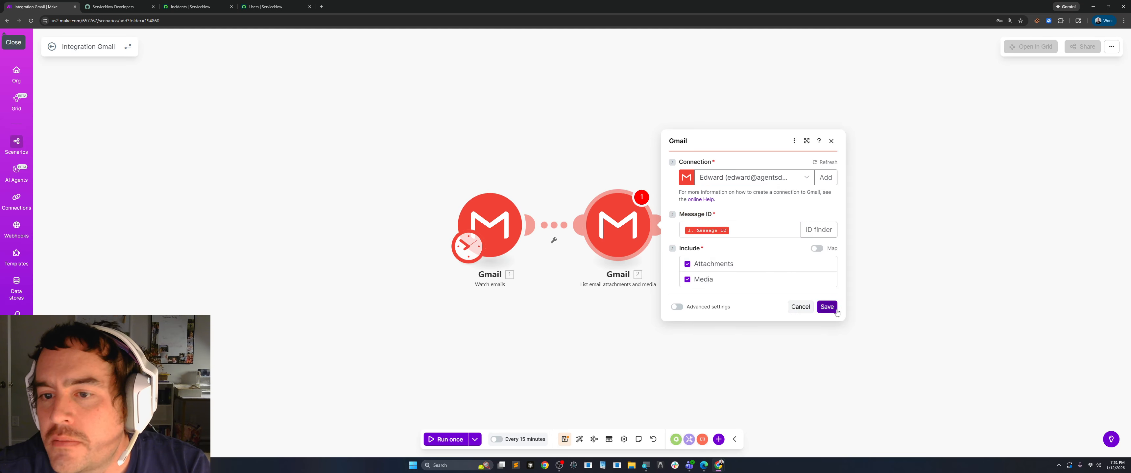
{"action": "left_click", "coordinate": [827, 307]}
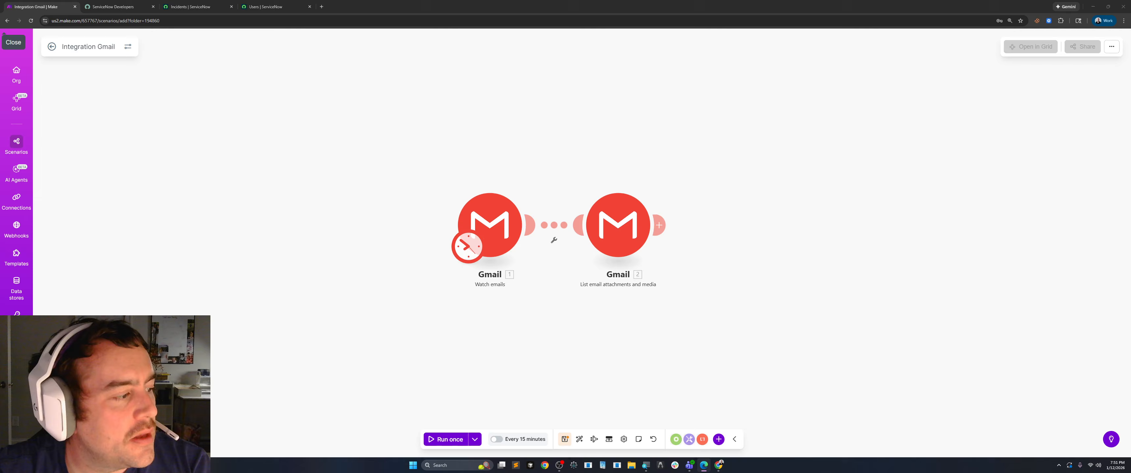
Rename the Watch emails module as Unread Gmail Work Orders.
{"action": "right_click", "coordinate": [497, 223]}
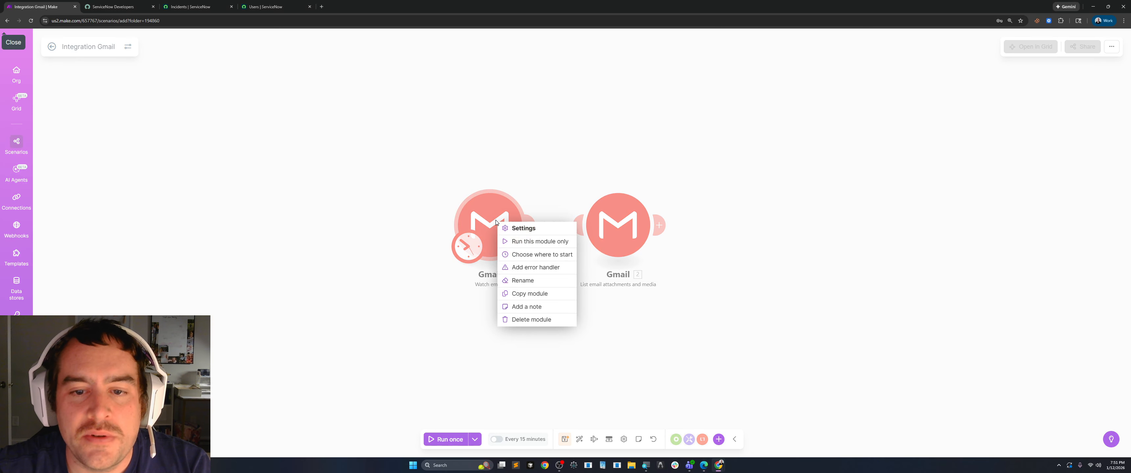
{"action": "left_click", "coordinate": [527, 280]}
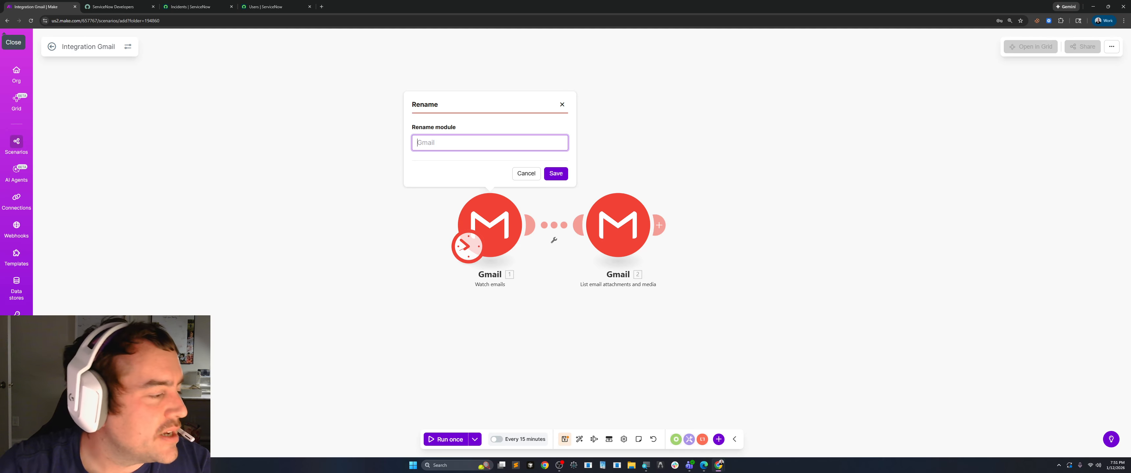
{"action": "type", "text": "Unread"}
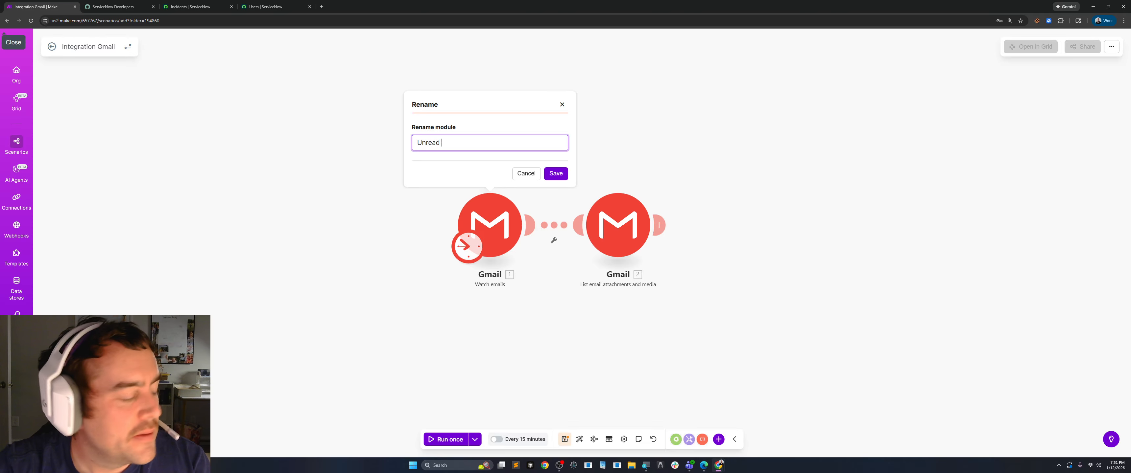
{"action": "type", "text": " Gmail "}
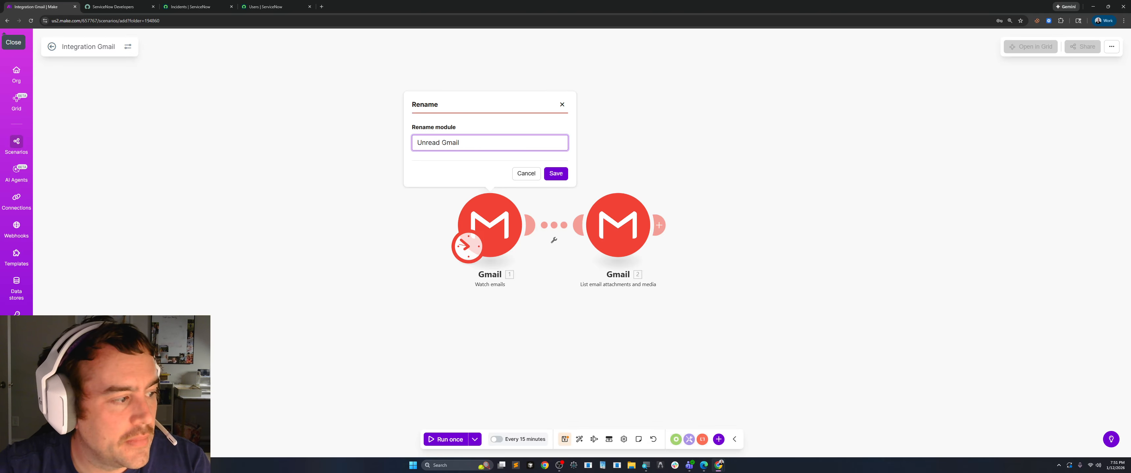
{"action": "type", "text": "Work"}
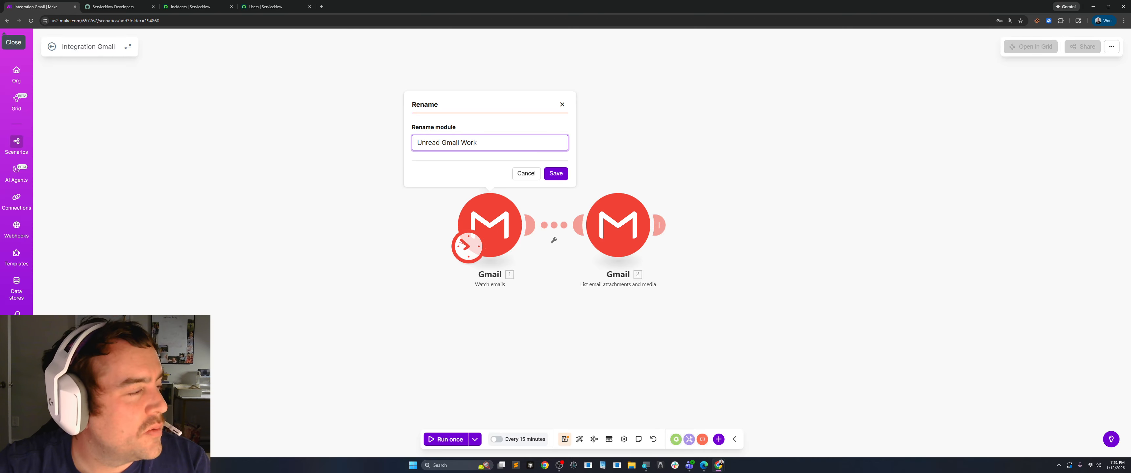
{"action": "type", "text": " Ordr"}
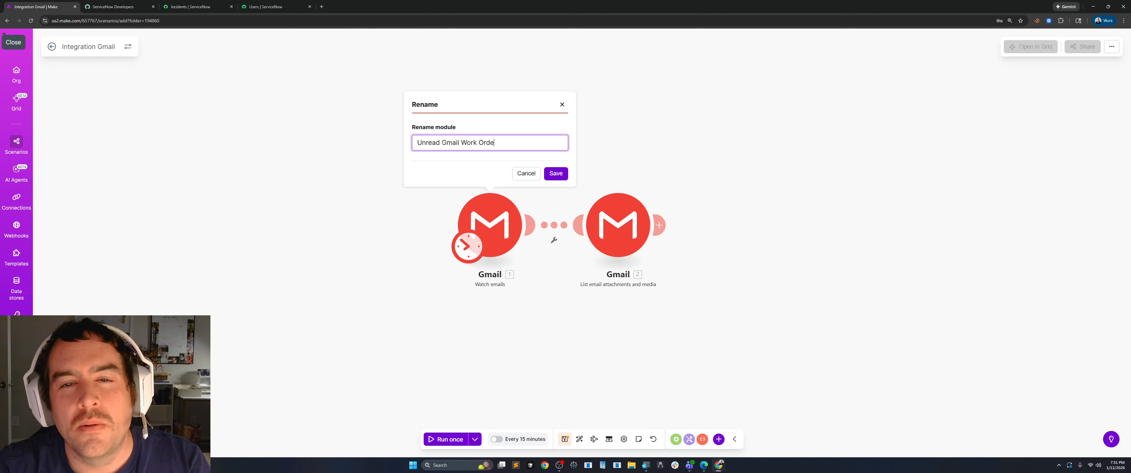
{"action": "type", "text": "rs"}
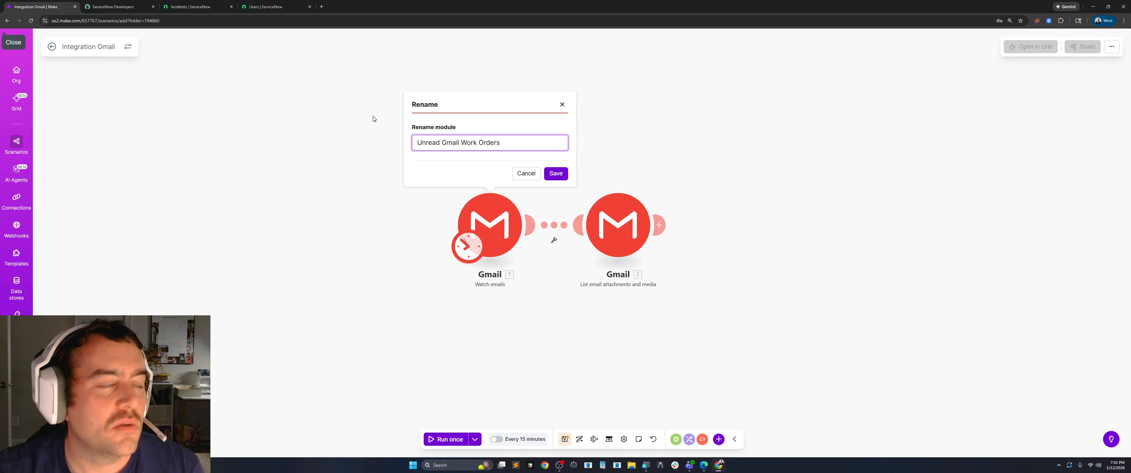
{"action": "left_click", "coordinate": [553, 174]}
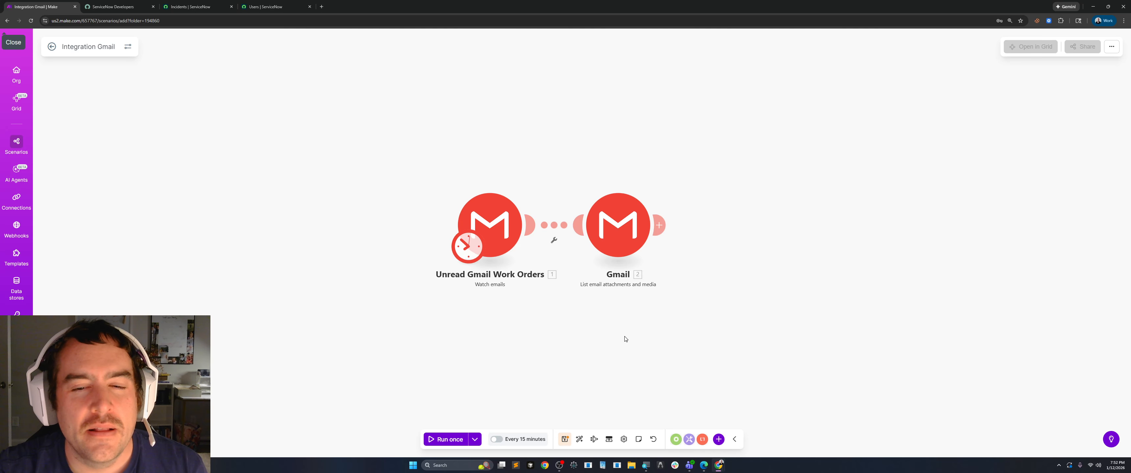
Rename the List email attachments and media module as Get Attachments.
{"action": "right_click", "coordinate": [536, 216]}
{"action": "left_click", "coordinate": [548, 256]}
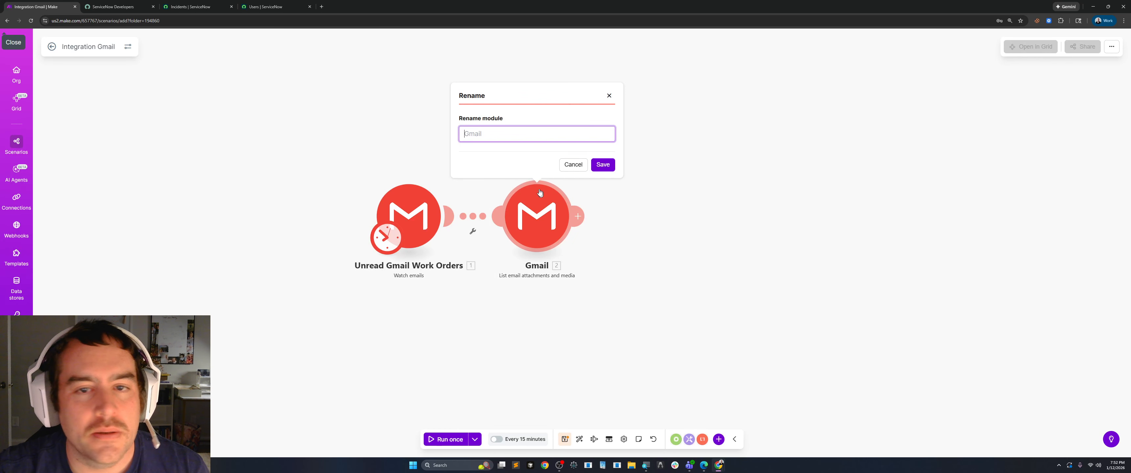
{"action": "type", "text": "Get "}
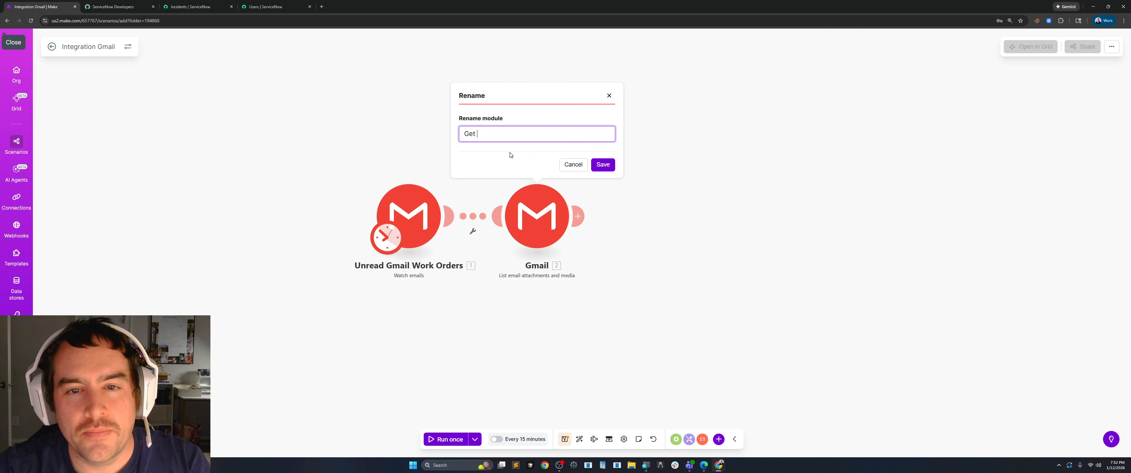
{"action": "type", "text": "SAttacyh"}
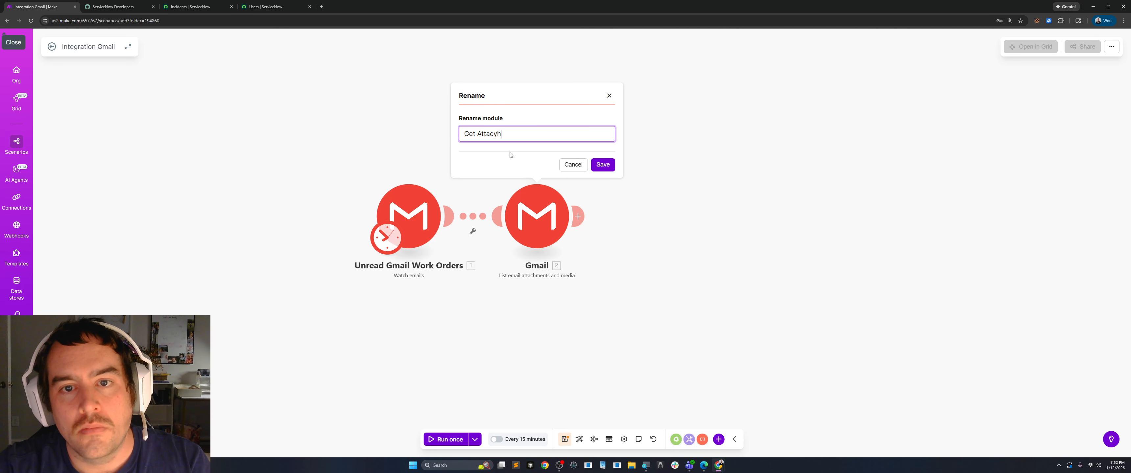
{"action": "type", "text": "hments"}
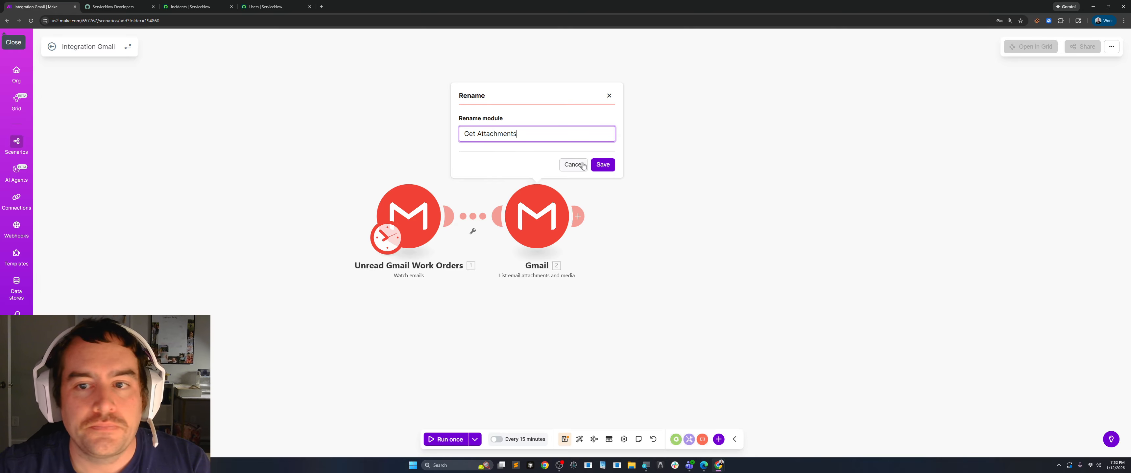
{"action": "left_click", "coordinate": [604, 165]}
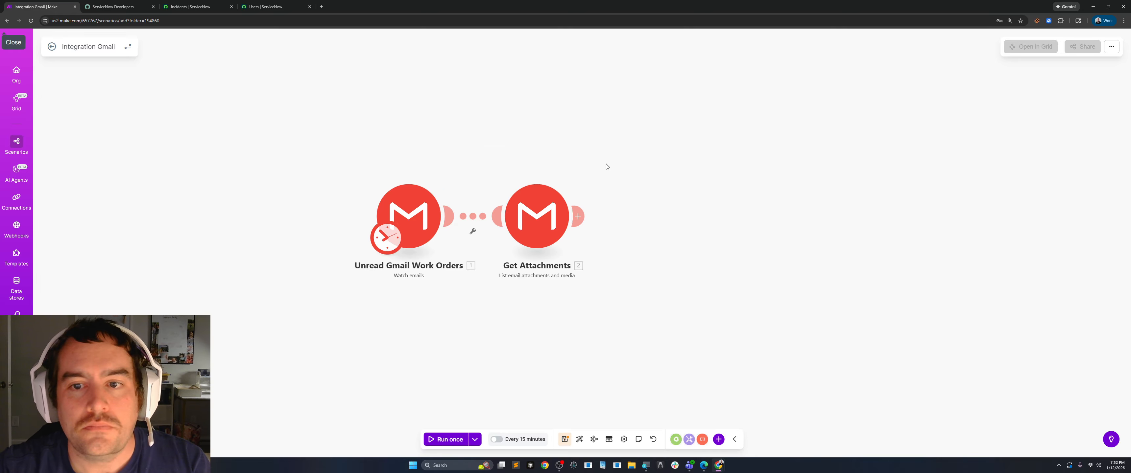
Search the available apps and modules for "Extract text from a doc" to follow the Get Attachments module.
{"action": "left_click", "coordinate": [489, 207]}
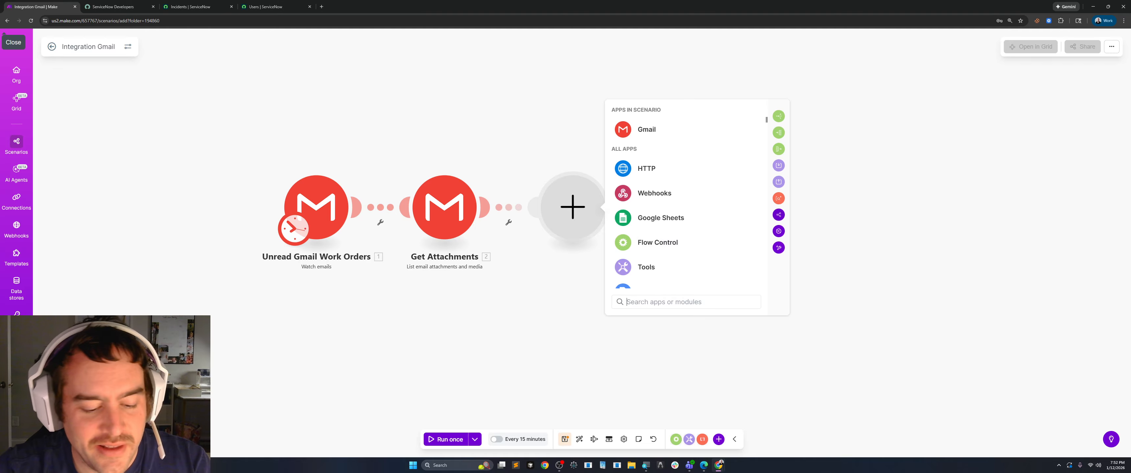
{"action": "type", "text": "E"}
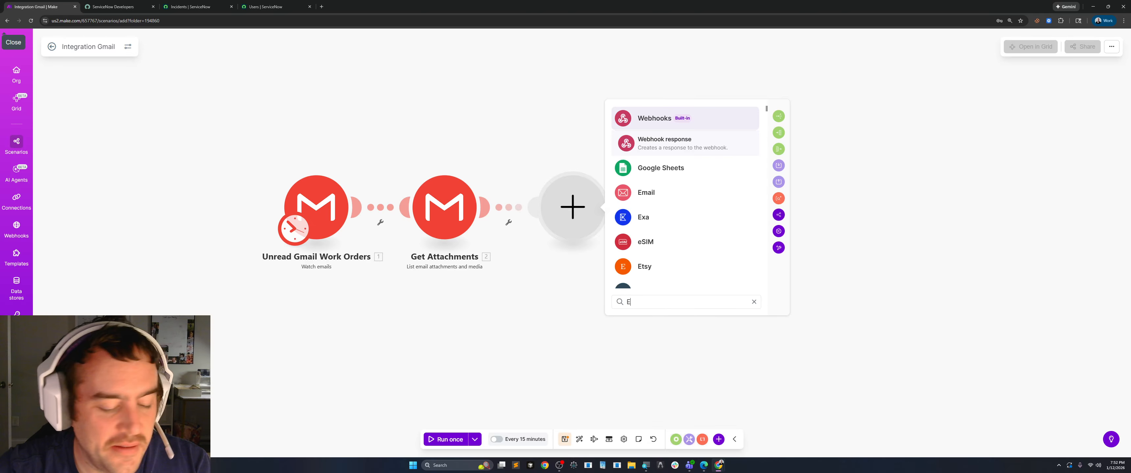
{"action": "type", "text": "xtract"}
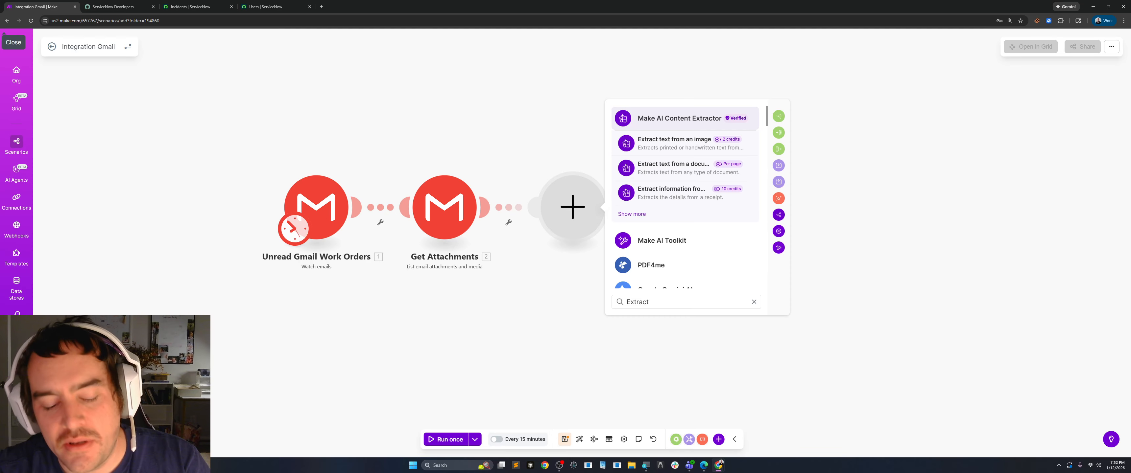
{"action": "type", "text": "text frp,"}
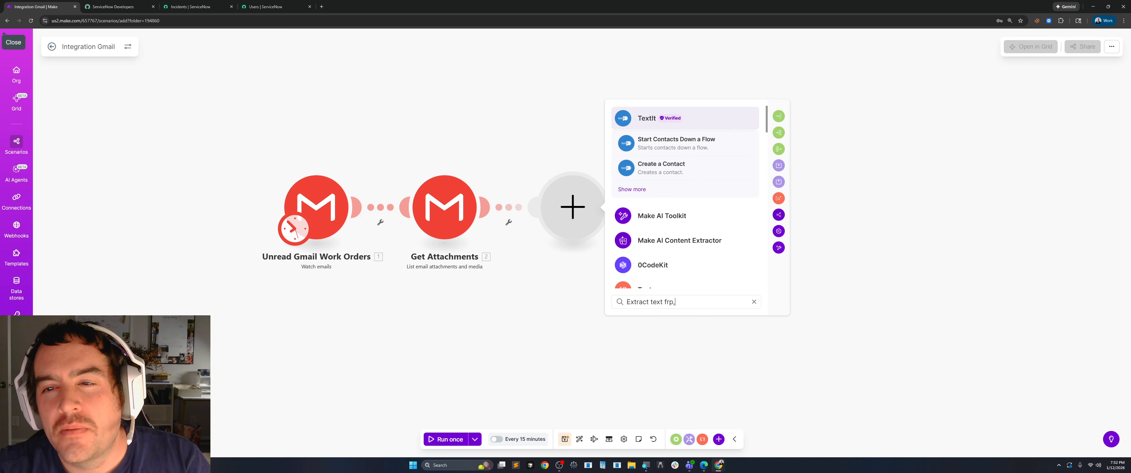
{"action": "key", "text": "BackSpace"}
{"action": "key", "text": "BackSpace"}
{"action": "key", "text": "BackSpace"}
{"action": "key", "text": "BackSpace"}
{"action": "key", "text": "BackSpace"}
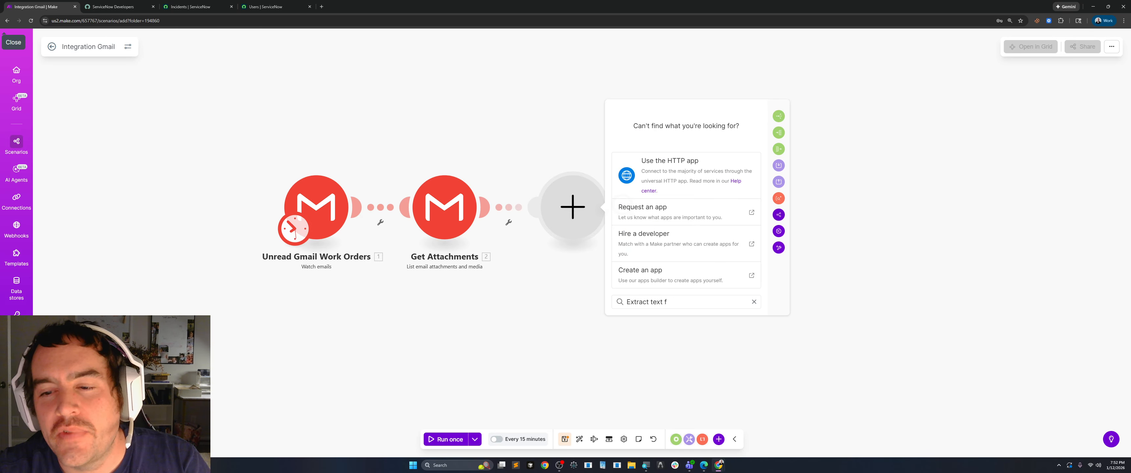
{"action": "type", "text": "f"}
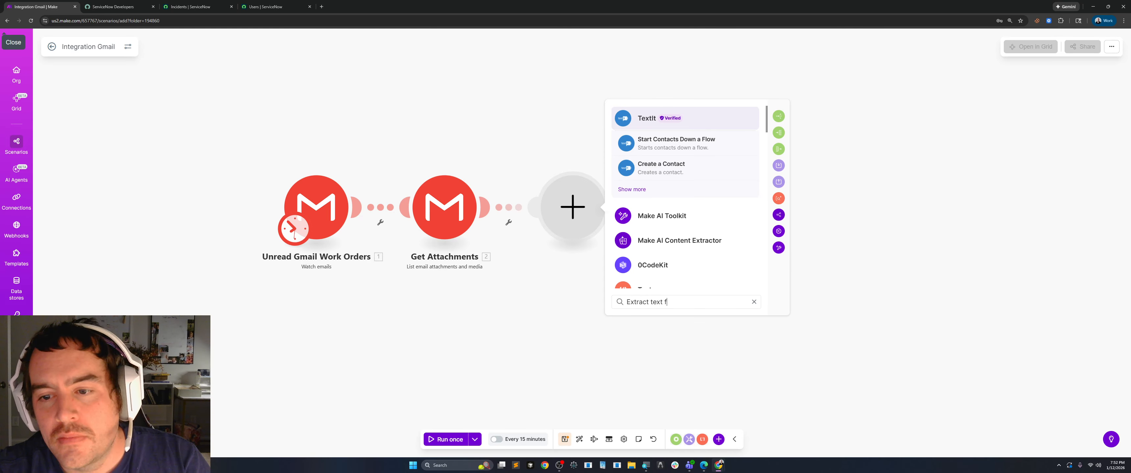
{"action": "type", "text": "rom a"}
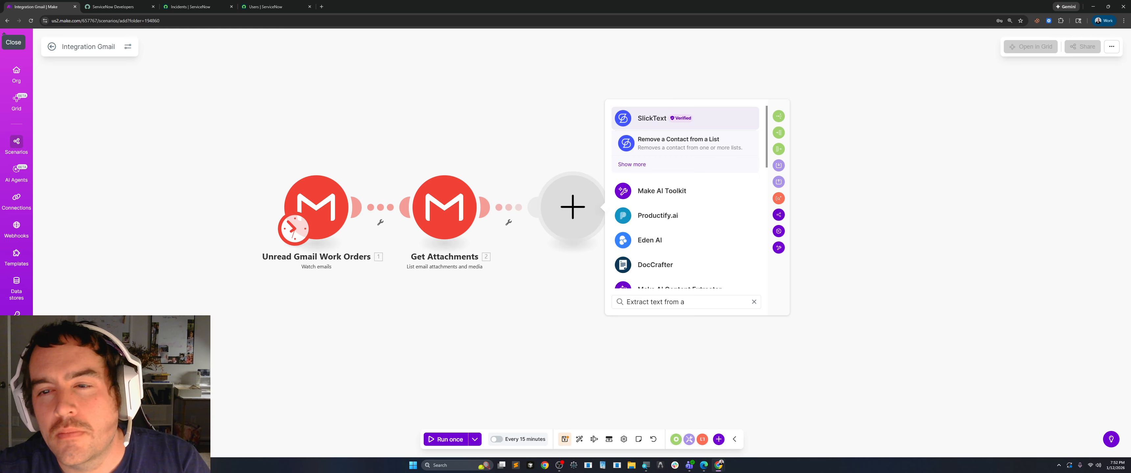
{"action": "type", "text": "a "}
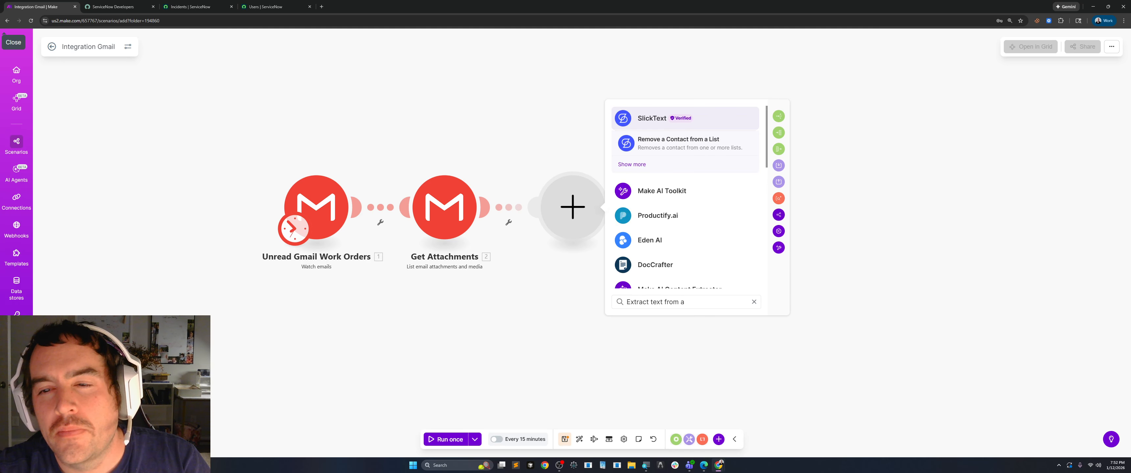
{"action": "type", "text": "doc"}
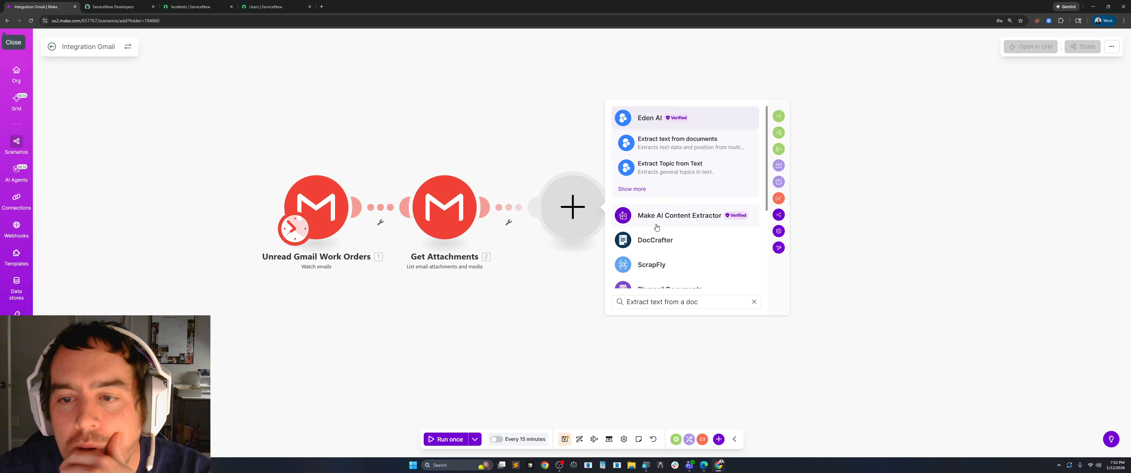
{"action": "scroll", "coordinate": [689, 269], "scroll_direction": "down", "scroll_amount": 2}
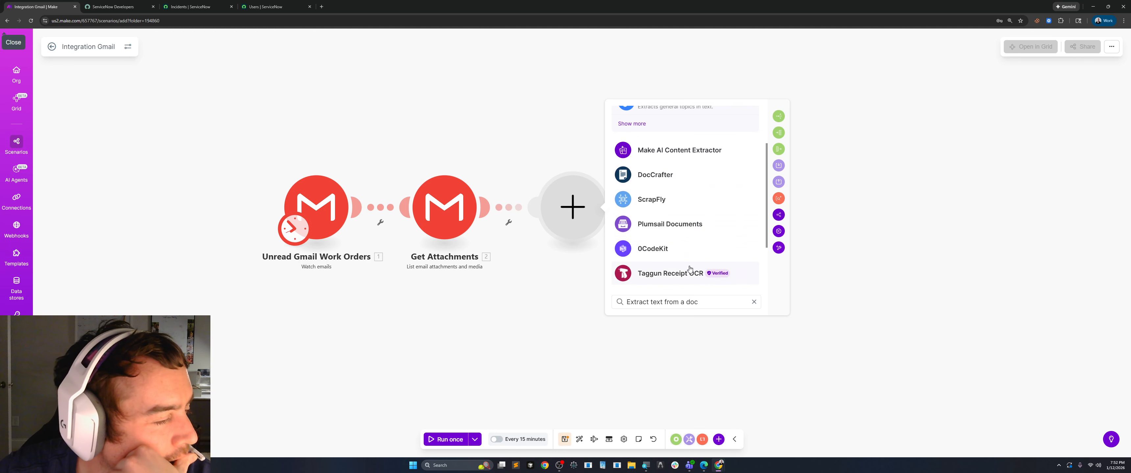
Add Make AI Content Extractor's Extract text from a document module after Get Attachments, keeping the Gmail attachments as its file, and save it.
{"action": "left_click_drag", "start_coordinate": [698, 302], "coordinate": [649, 302]}
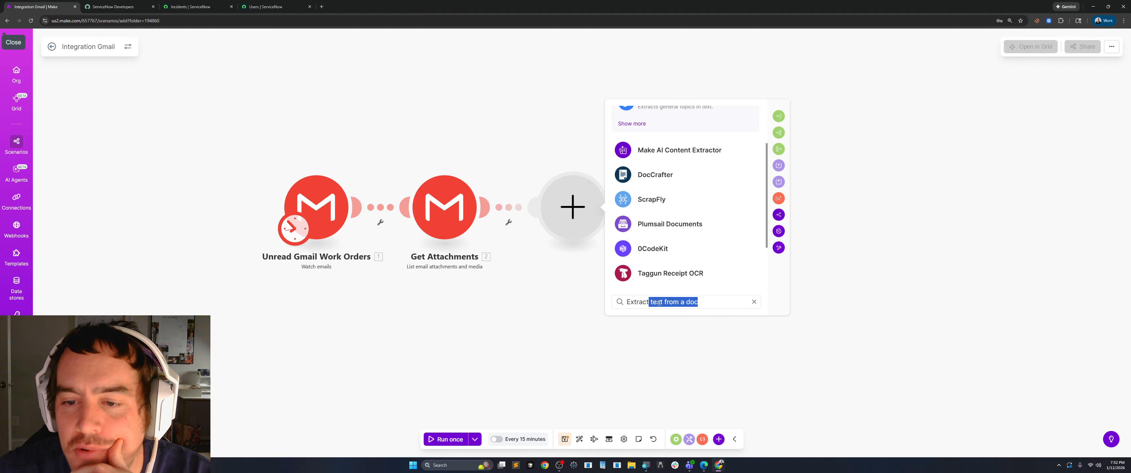
{"action": "key", "text": "BackSpace"}
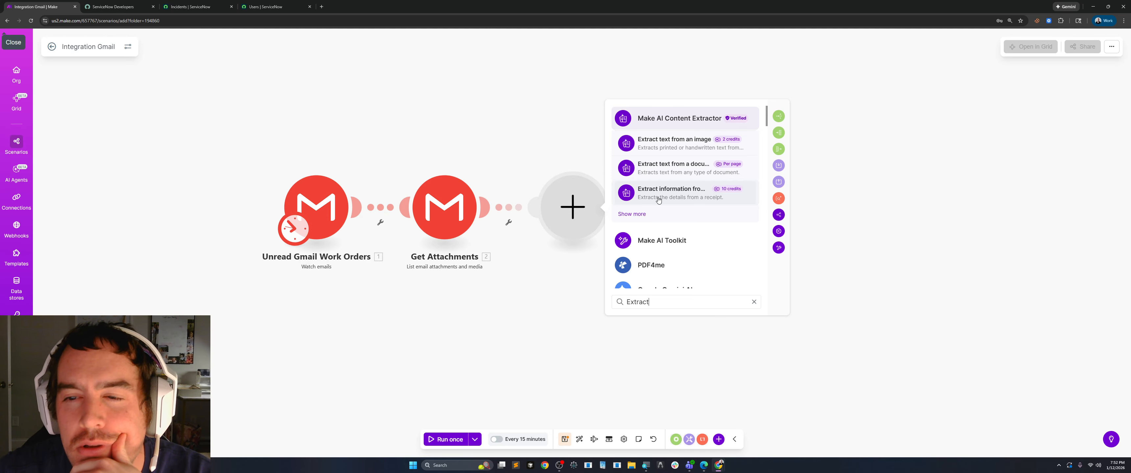
{"action": "left_click", "coordinate": [628, 215]}
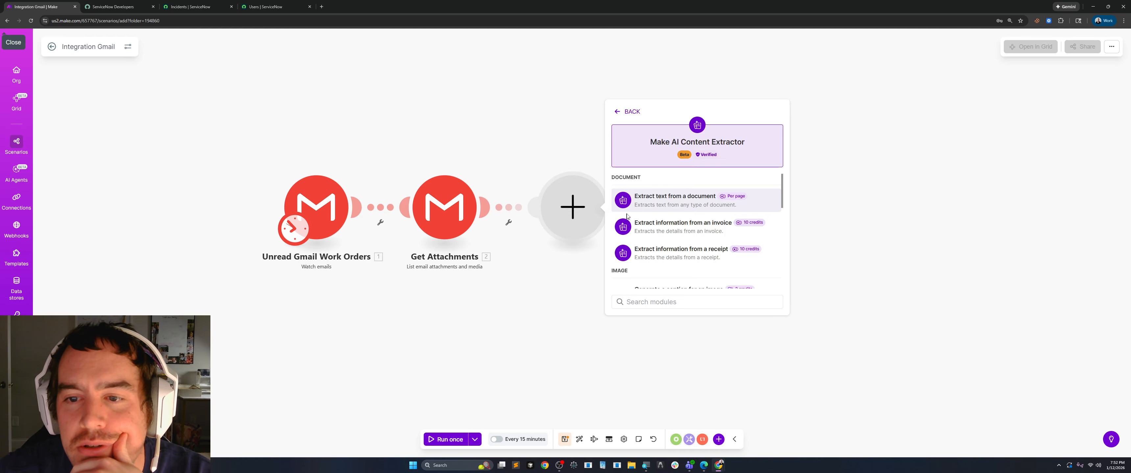
{"action": "left_click", "coordinate": [675, 204]}
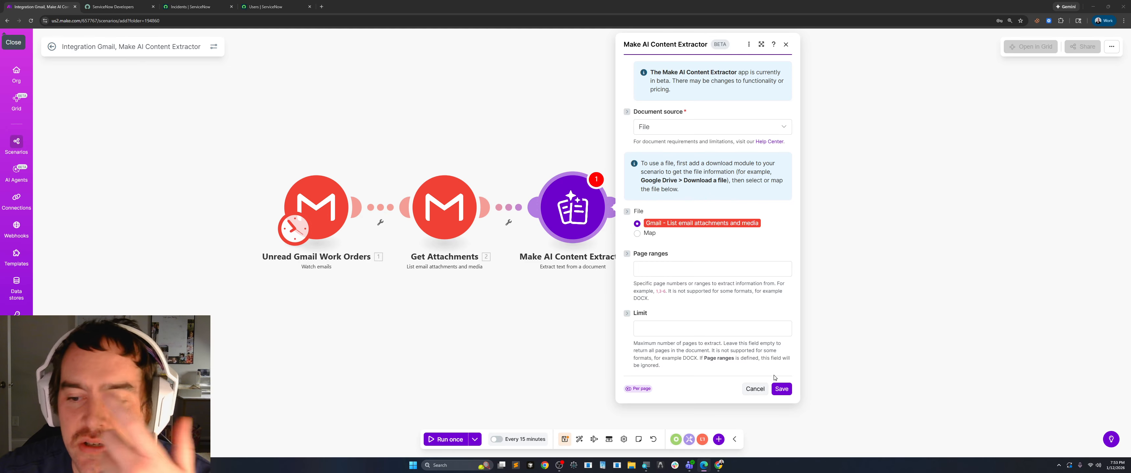
{"action": "left_click", "coordinate": [781, 390]}
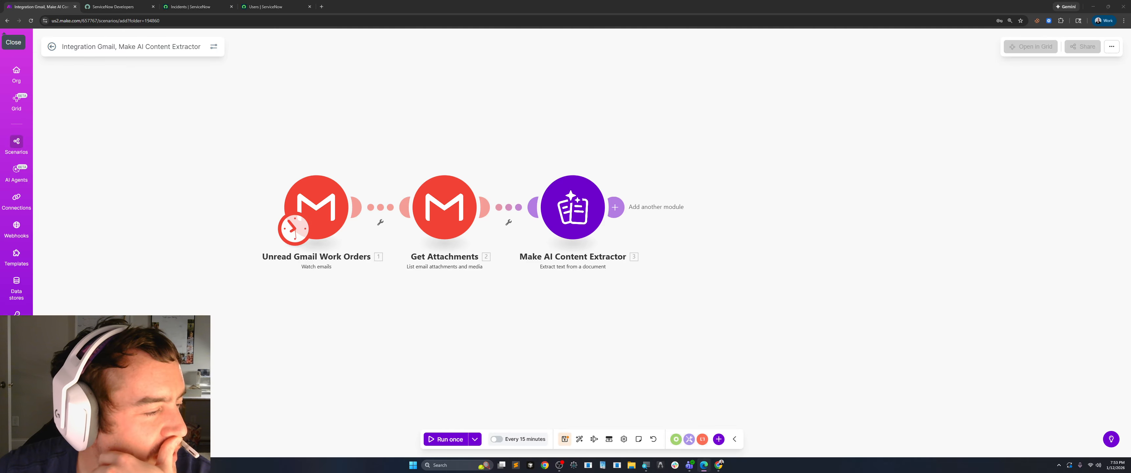
Add the OpenAI Generate a response module after the Make AI Content Extractor module.
{"action": "left_click", "coordinate": [615, 207]}
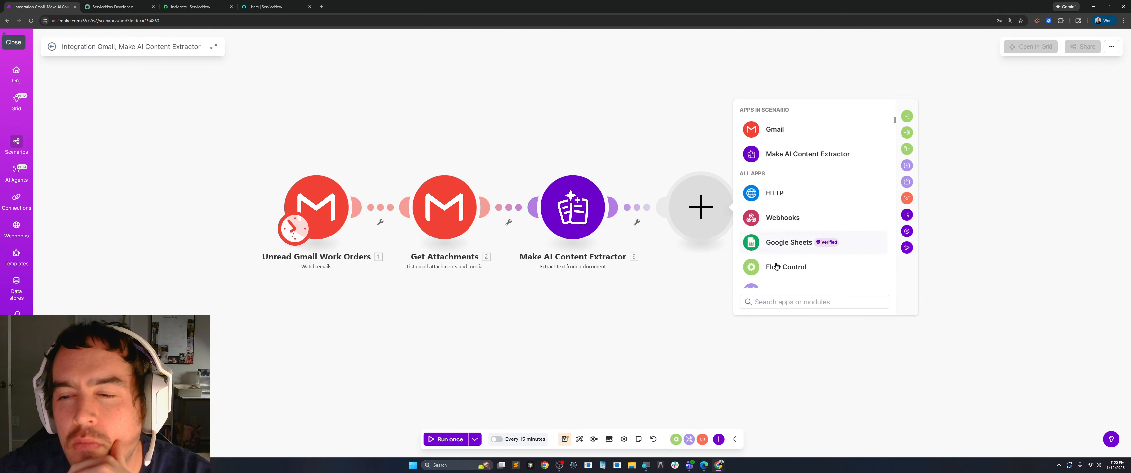
{"action": "type", "text": "opem"}
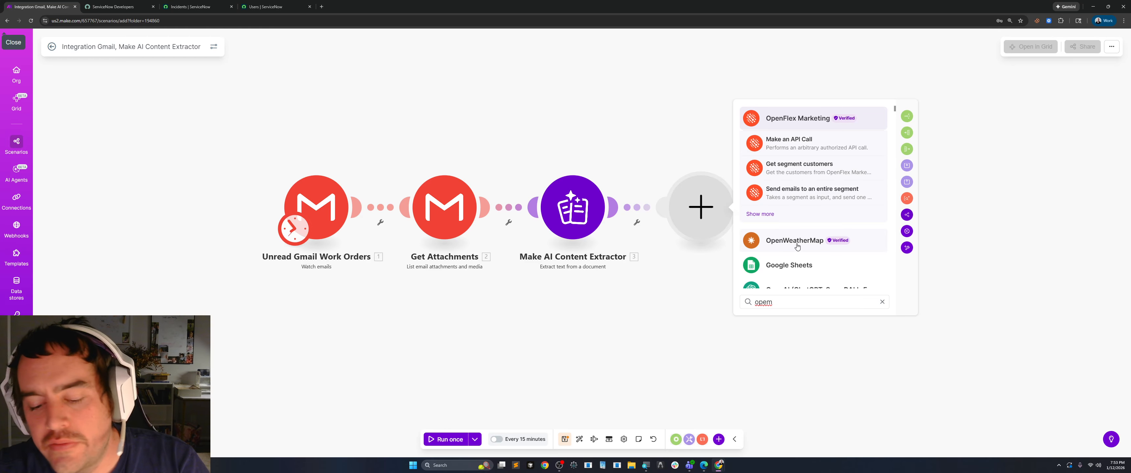
{"action": "key", "text": "BackSpace"}
{"action": "type", "text": "n"}
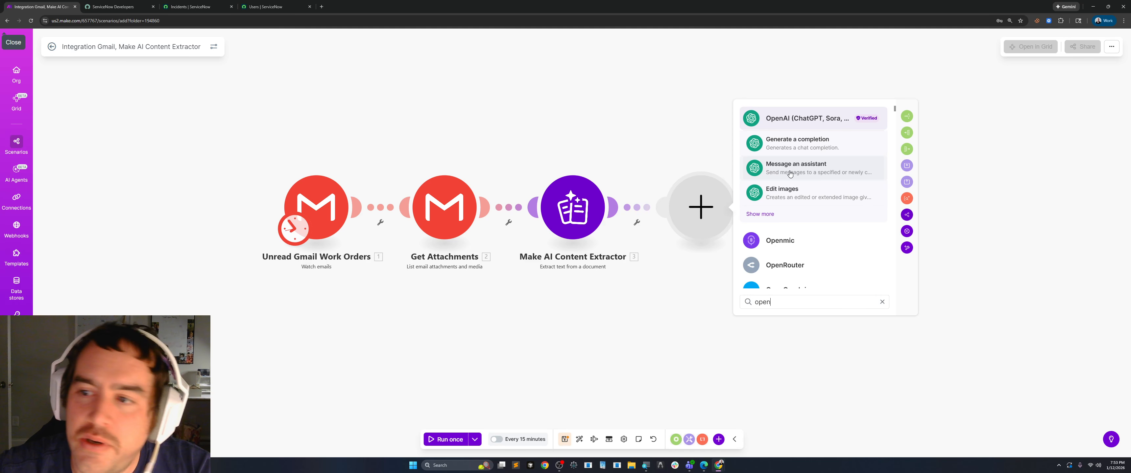
{"action": "left_click", "coordinate": [770, 215]}
{"action": "scroll", "coordinate": [849, 222], "scroll_direction": "down", "scroll_amount": 2}
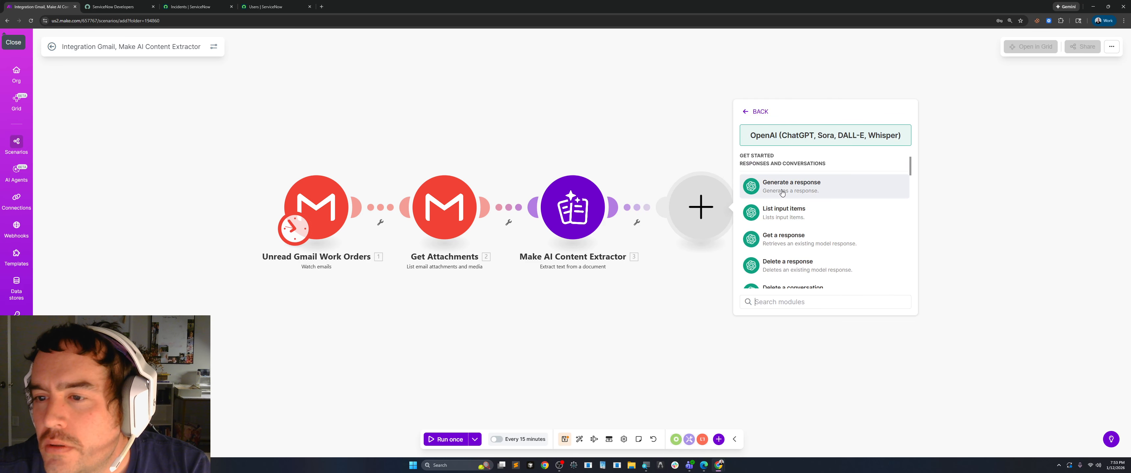
{"action": "left_click", "coordinate": [834, 187]}
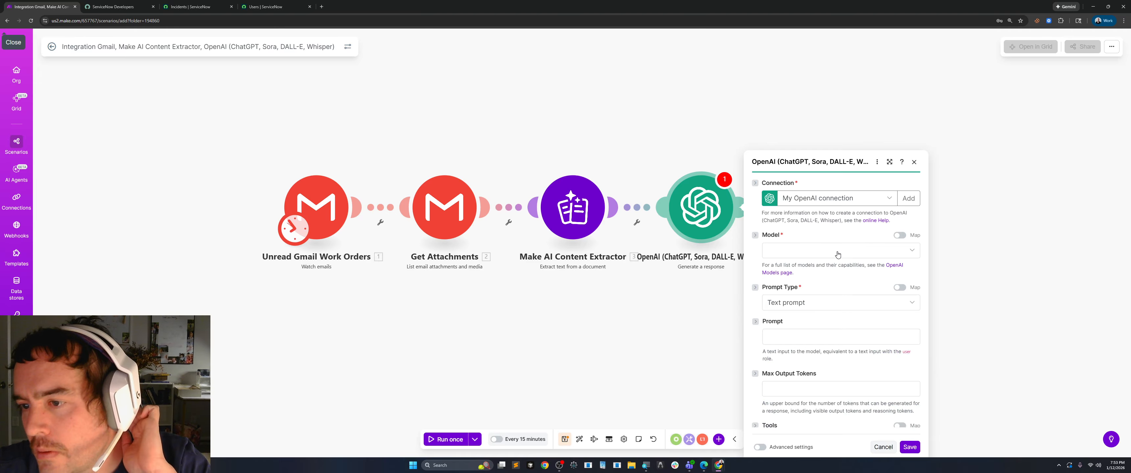
Use My OpenAI connection for the response module and set its model to gpt-5.1 (system).
{"action": "left_click", "coordinate": [888, 86]}
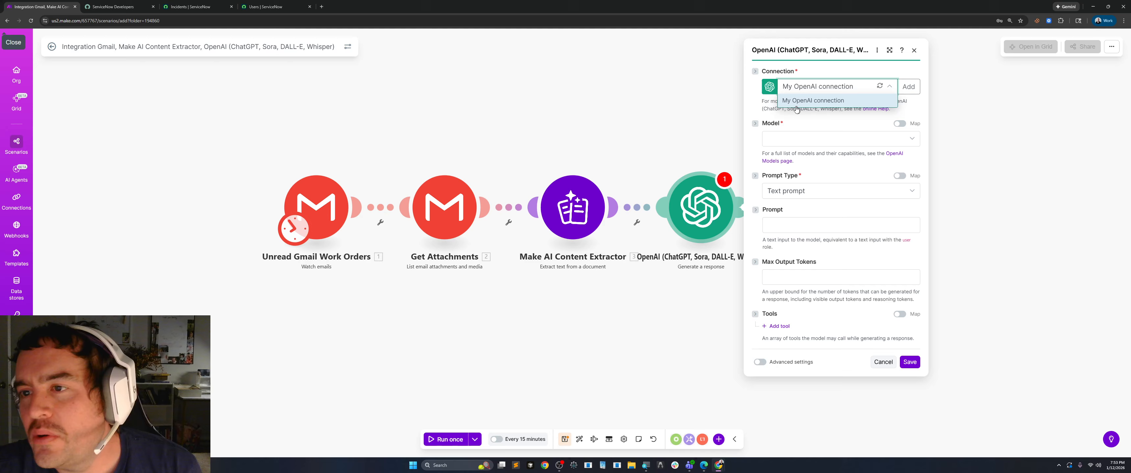
{"action": "left_click", "coordinate": [807, 102]}
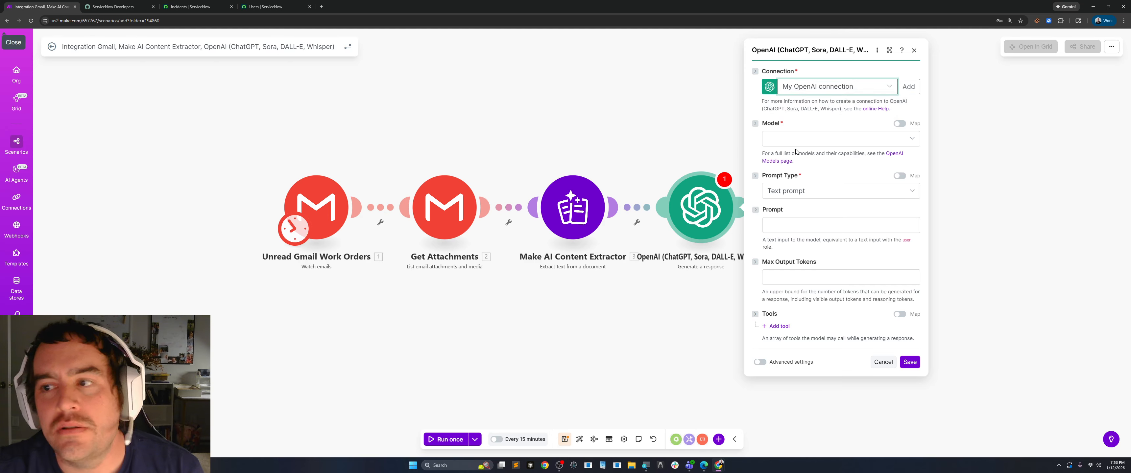
{"action": "left_click", "coordinate": [898, 137]}
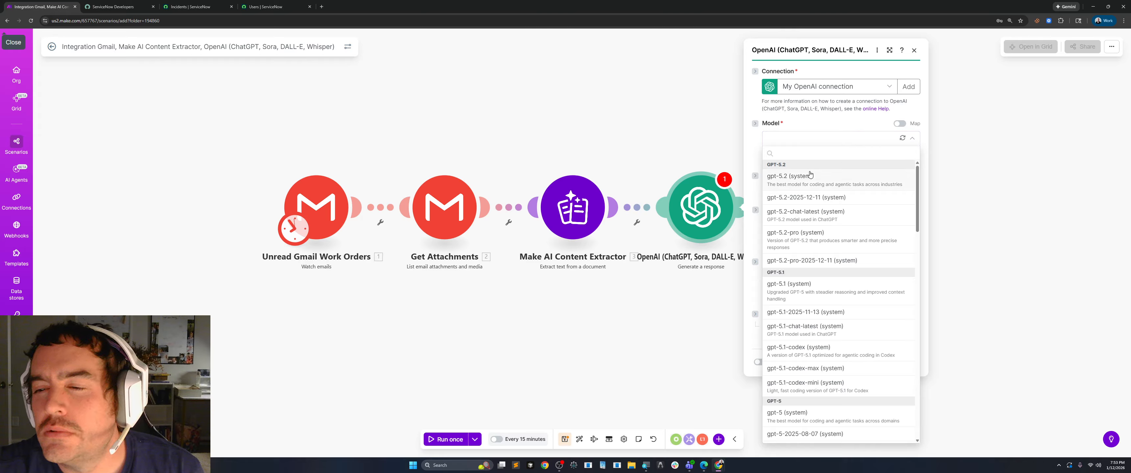
{"action": "left_click", "coordinate": [799, 288]}
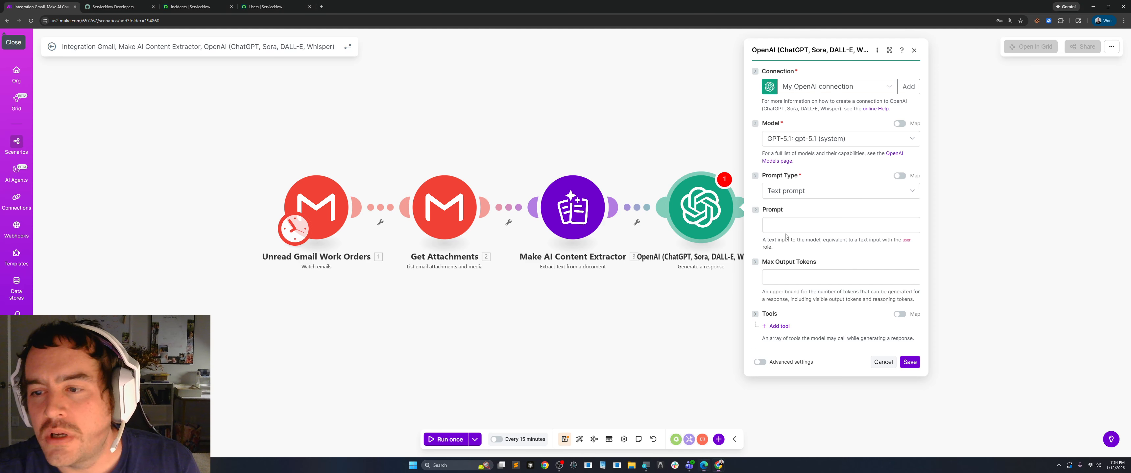
Paste the prompt for extracting work order data as JSON and remove its pasted email and attachment mappings.
{"action": "left_click", "coordinate": [791, 225]}
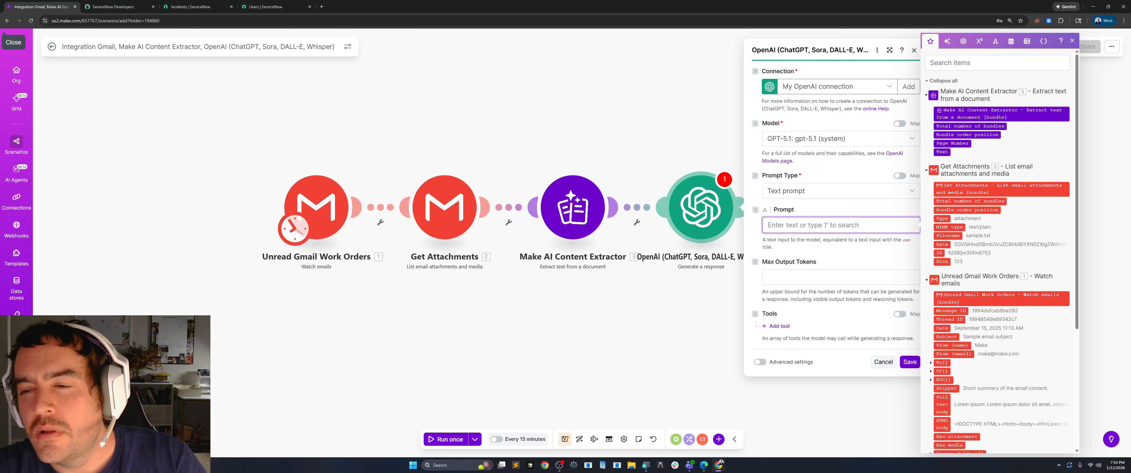
{"action": "type", "text": "- Take an email as input and extract data as JSON so that it can be mapped in a workflow for work orders - The email may have attachement data - Do not nest objects just make a list of simple key value pairs - Only output the JSON below from the email and or attachments { \"service_address\": \"123 main street\", \"service_tech\": \"Bob Dillan\", \"service_company\": \"Roofers R US\", \"service _company_address\": \"400 Alpha Street Atlanta, GA 30080\", \"service_order_number\": \"334412\", \"service_catagory\": \"roofing\", \"service_description\": \"We have a lot of flooding down here. The roof was ripped off and we need almost 3,000 sq feet of shingles\" } - email: 1. Full text body - attachements: 14.content"}
{"action": "left_click", "coordinate": [889, 50]}
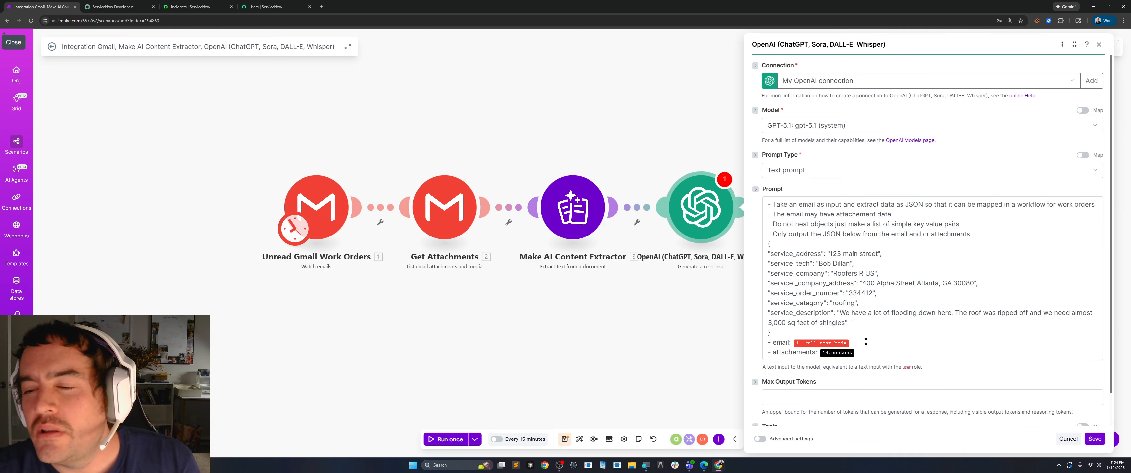
{"action": "left_click", "coordinate": [865, 342]}
{"action": "key", "text": "BackSpace"}
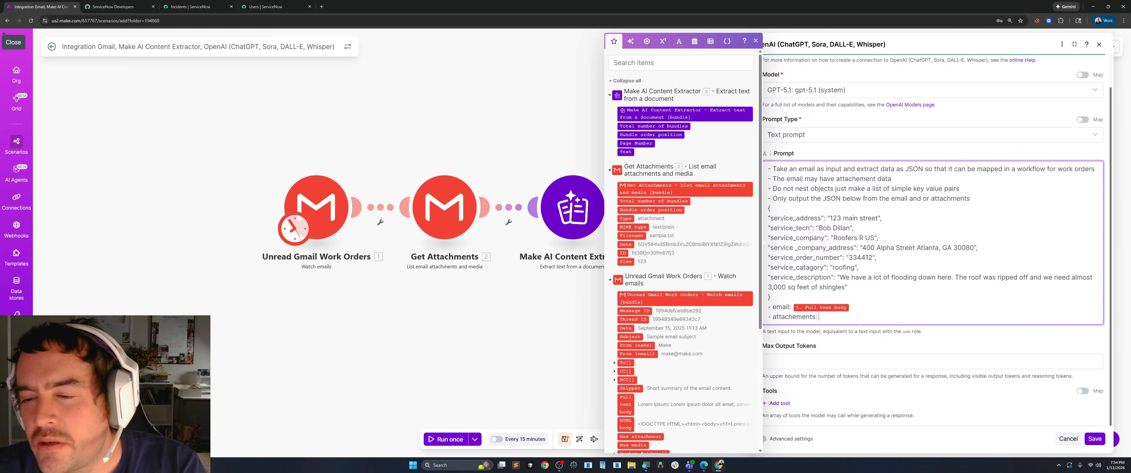
{"action": "key", "text": "BackSpace"}
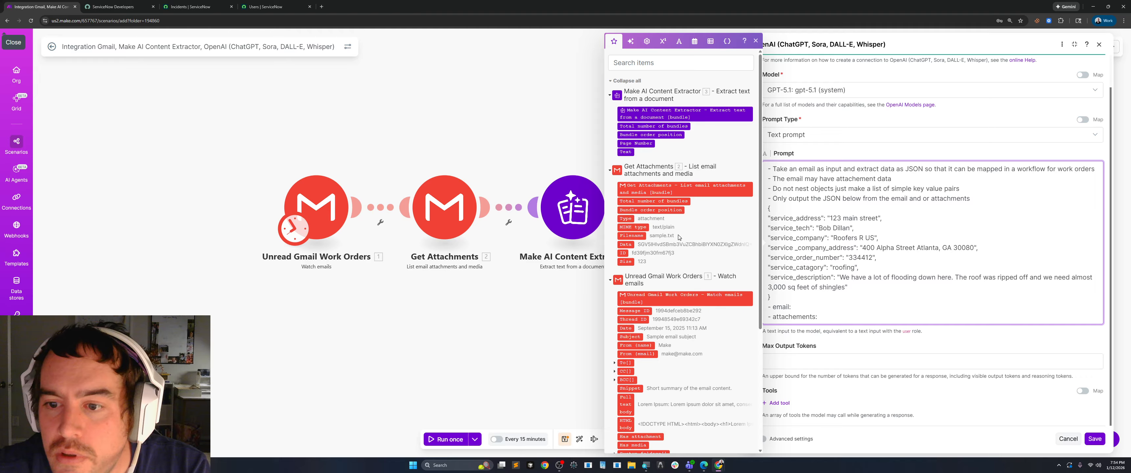
Map the Gmail trigger's Full text body to the prompt's email line and the extractor's Text to its attachments line, and close the settings.
{"action": "scroll", "coordinate": [679, 237], "scroll_direction": "down", "scroll_amount": 3}
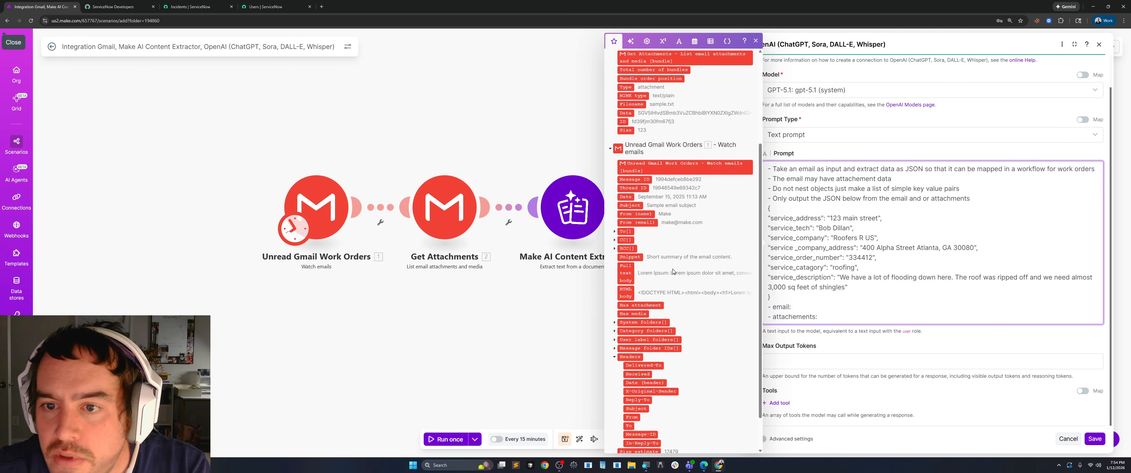
{"action": "scroll", "coordinate": [681, 270], "scroll_direction": "down", "scroll_amount": 1}
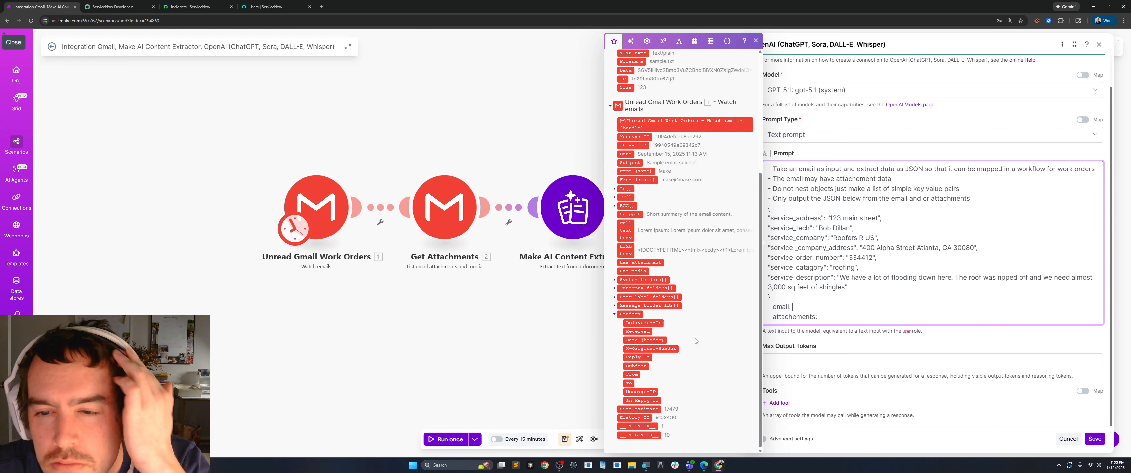
{"action": "left_click", "coordinate": [625, 231]}
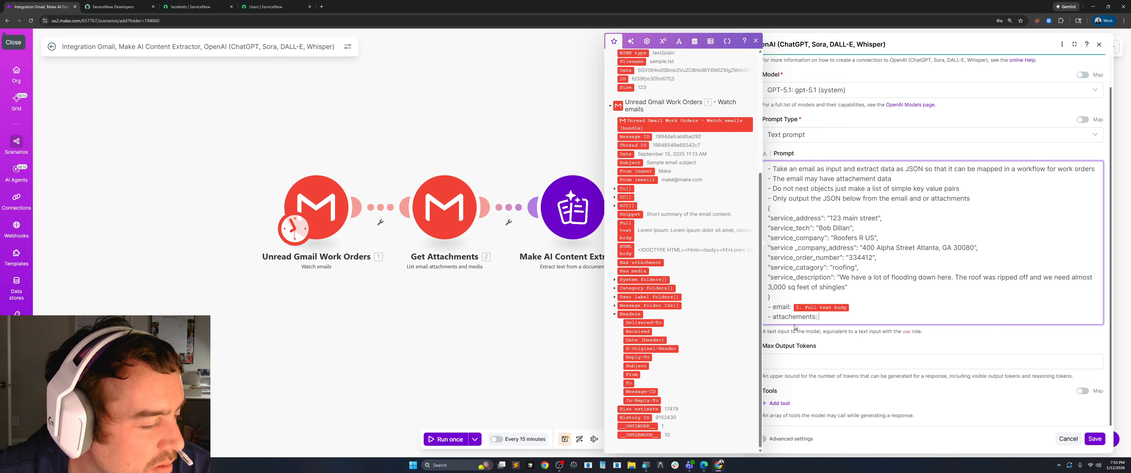
{"action": "left_click", "coordinate": [611, 106]}
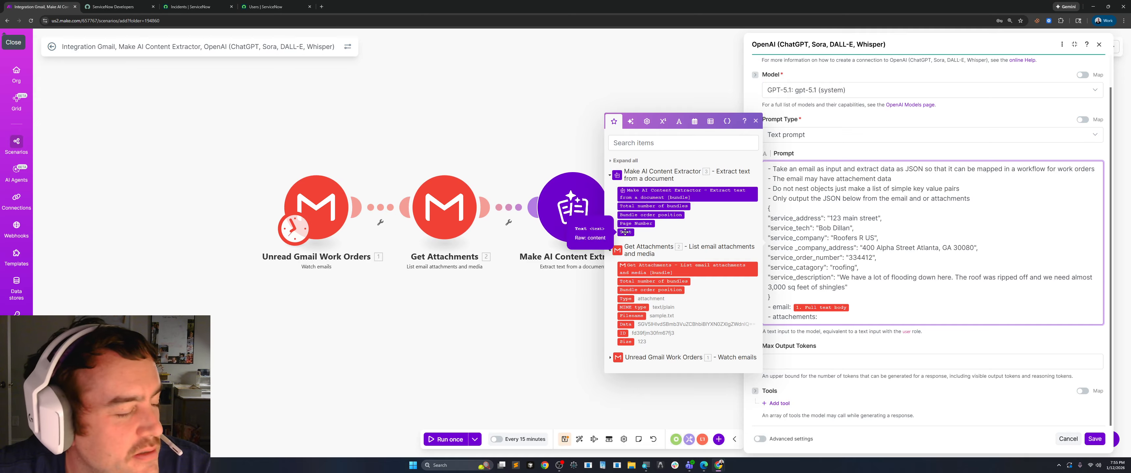
{"action": "left_click", "coordinate": [625, 232]}
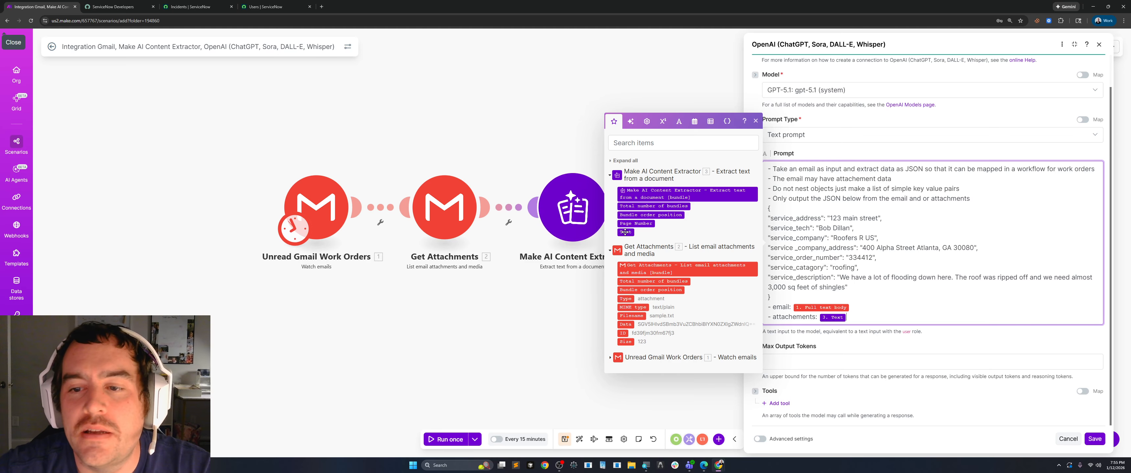
{"action": "left_click", "coordinate": [542, 346]}
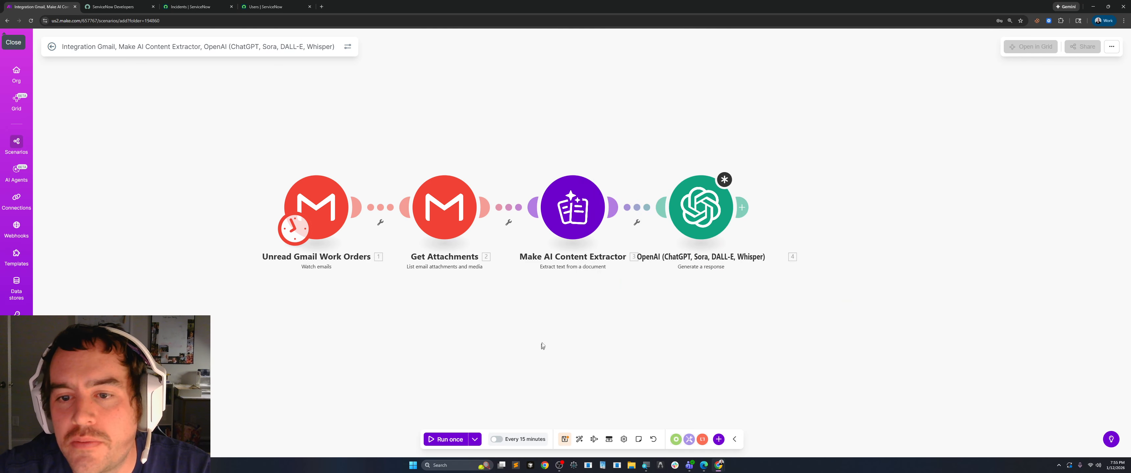
Rename the Make AI Content Extractor module to Extract Attachment Content.
{"action": "right_click", "coordinate": [575, 220]}
{"action": "left_click", "coordinate": [593, 264]}
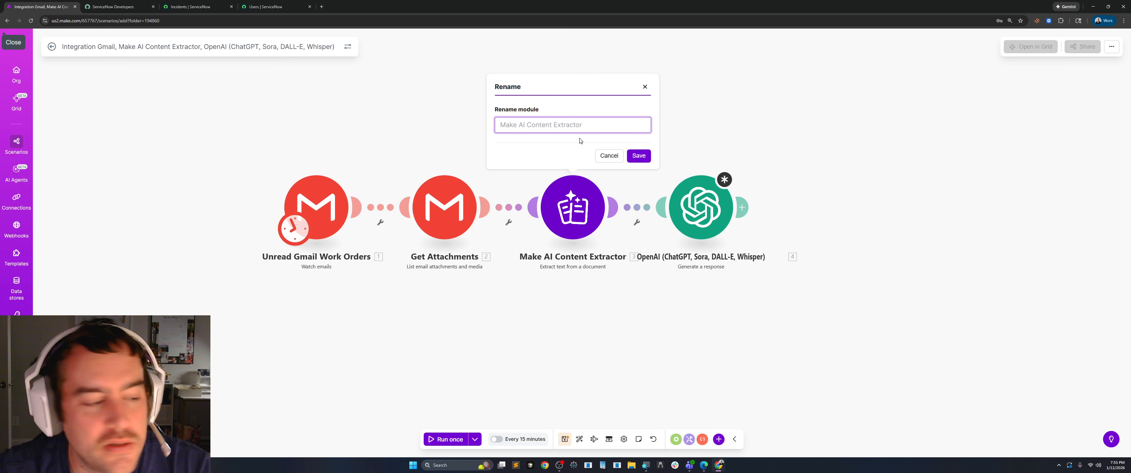
{"action": "type", "text": "Ex"}
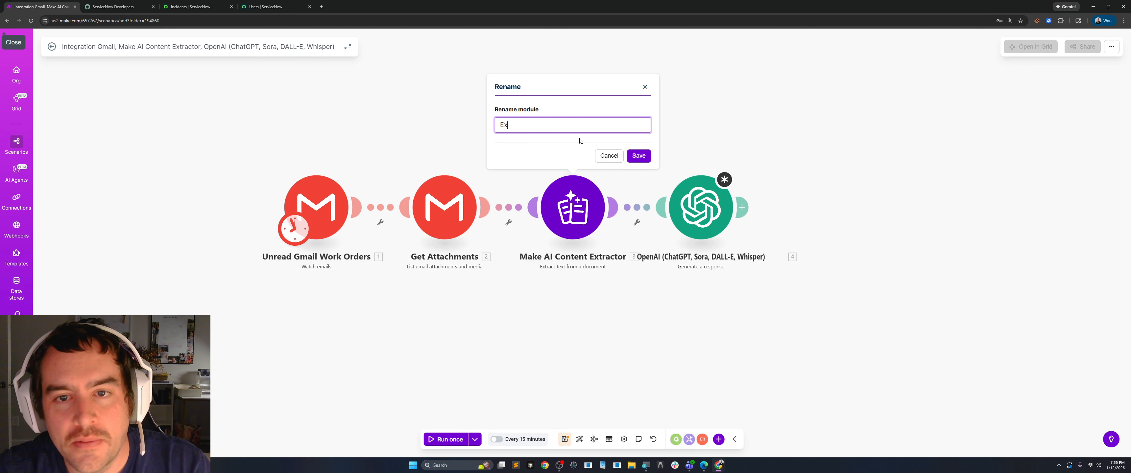
{"action": "type", "text": "tract"}
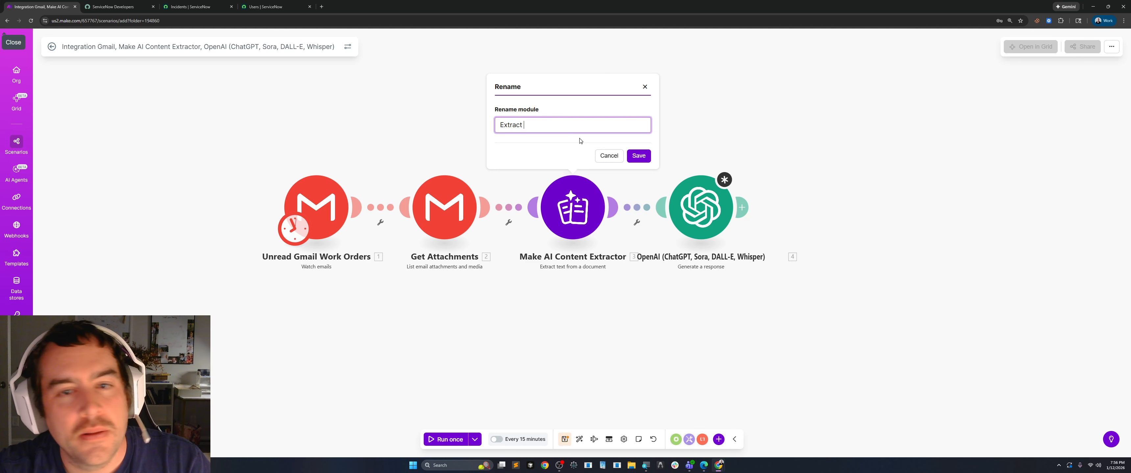
{"action": "key", "text": "BackSpace"}
{"action": "key", "text": "BackSpace"}
{"action": "key", "text": "BackSpace"}
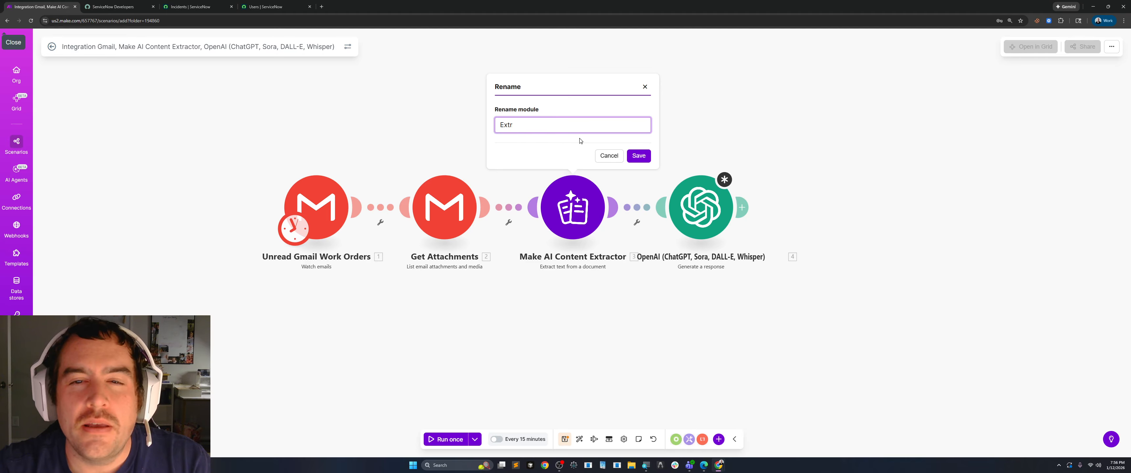
{"action": "type", "text": "act "}
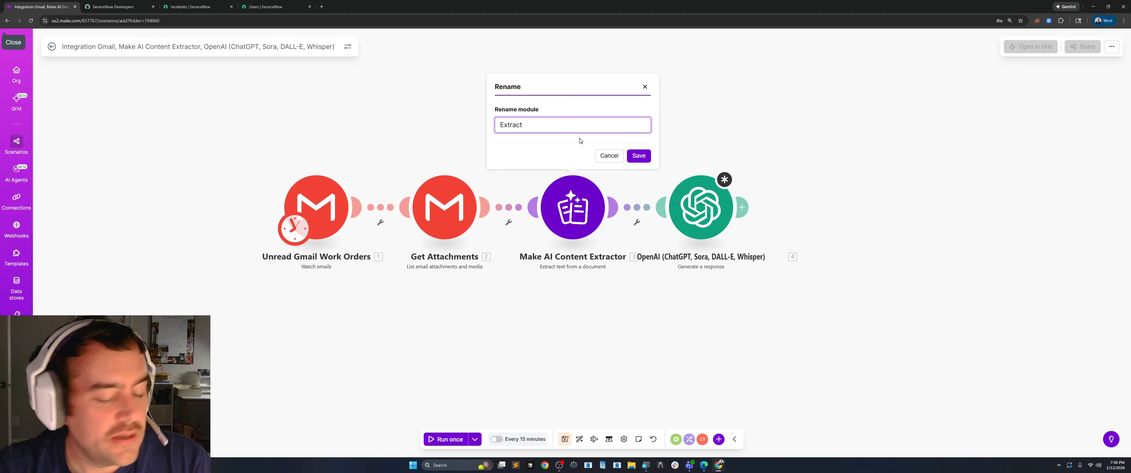
{"action": "type", "text": "Attach"}
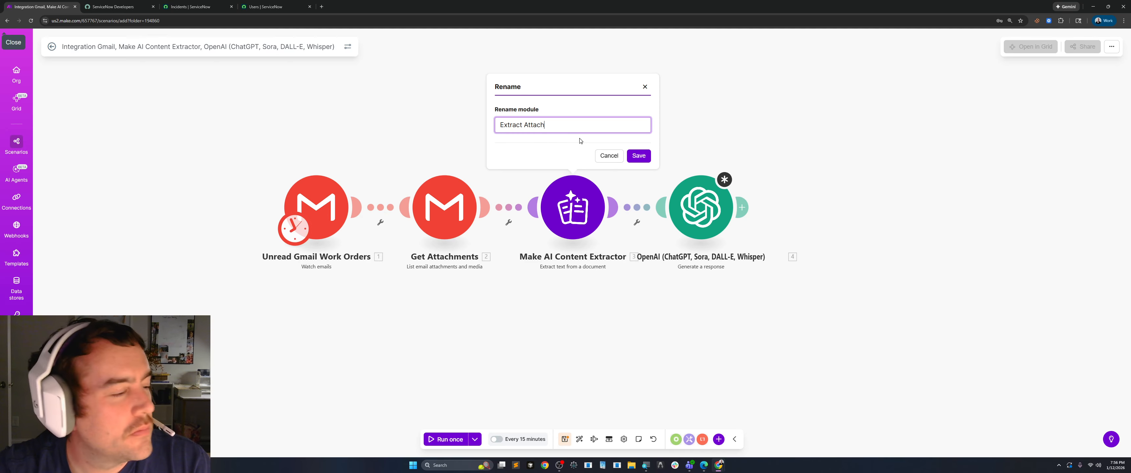
{"action": "type", "text": "met Co"}
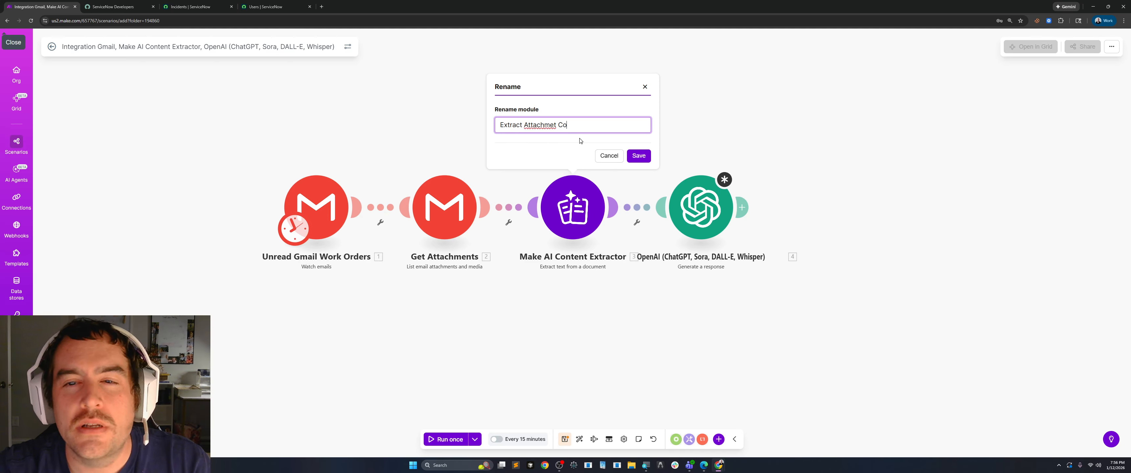
{"action": "type", "text": "ntent"}
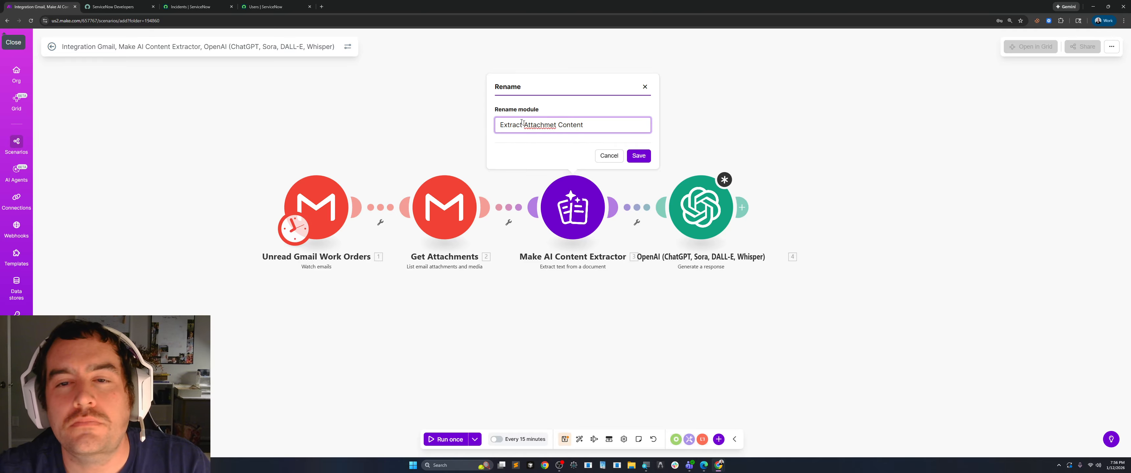
{"action": "right_click", "coordinate": [538, 126]}
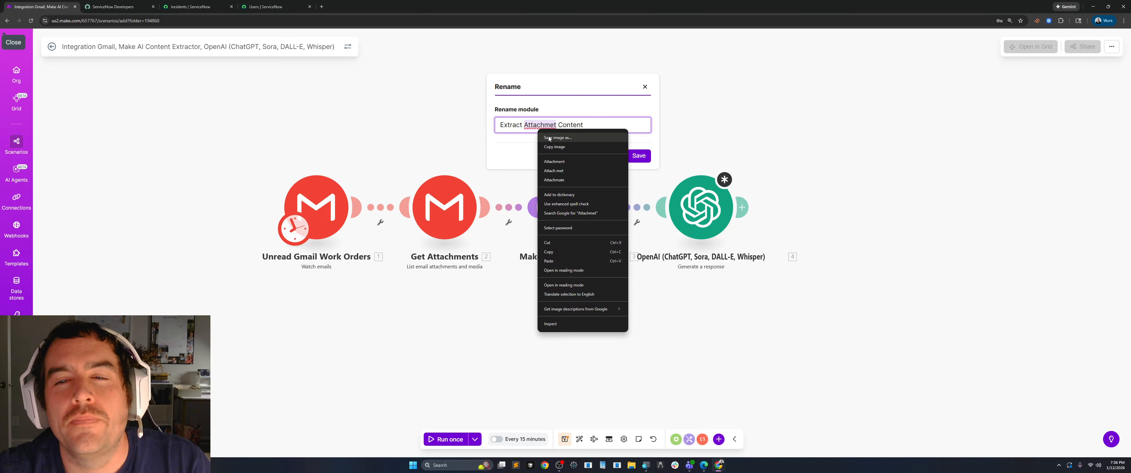
{"action": "left_click", "coordinate": [552, 163]}
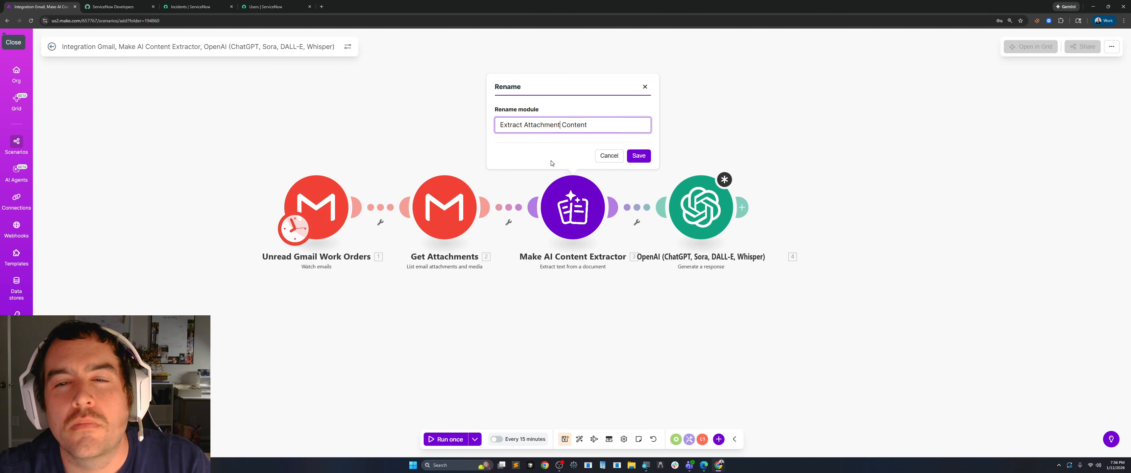
{"action": "left_click", "coordinate": [645, 156]}
Move the OpenAI module slightly farther from the extractor and rename it Open AI Create JSON.
{"action": "left_click_drag", "start_coordinate": [700, 209], "coordinate": [736, 207]}
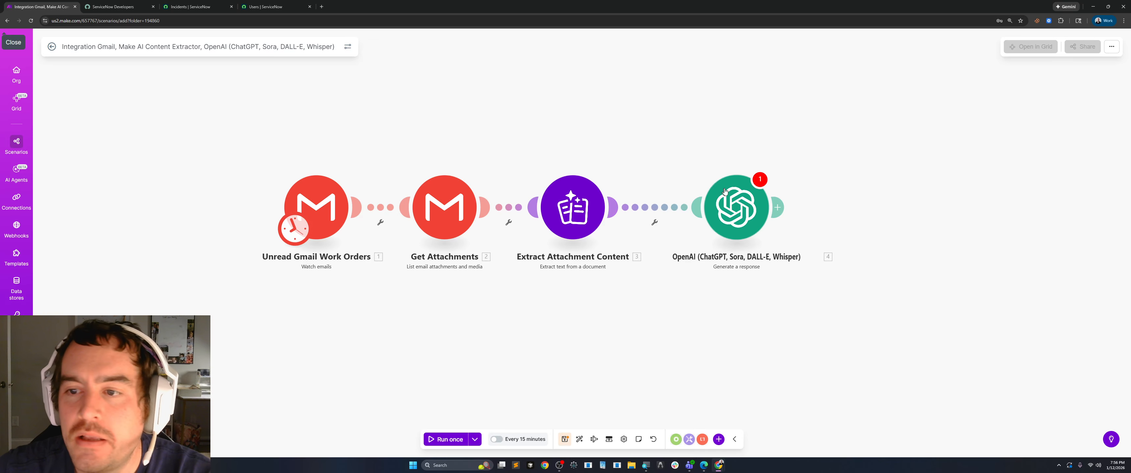
{"action": "right_click", "coordinate": [734, 210]}
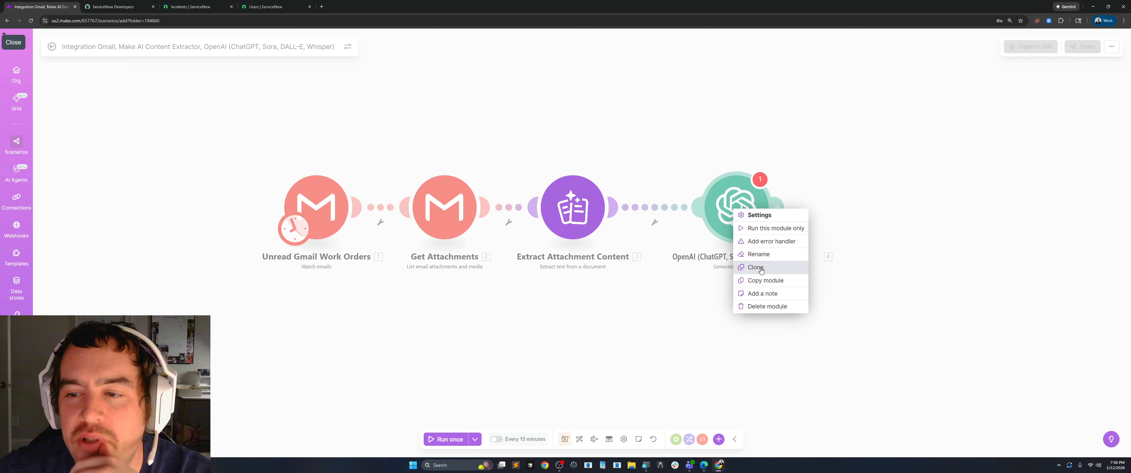
{"action": "left_click", "coordinate": [759, 256]}
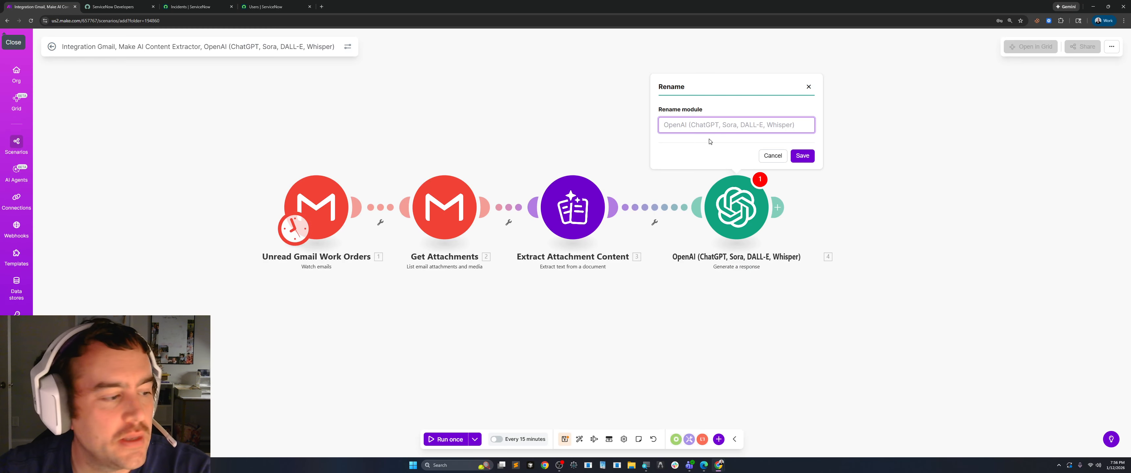
{"action": "type", "text": "Opem"}
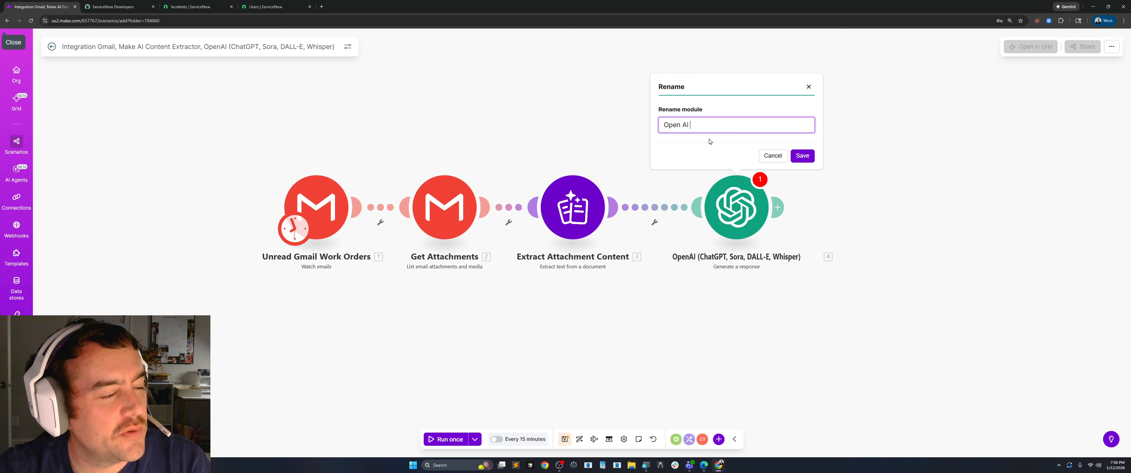
{"action": "type", "text": " AI Create JSON"}
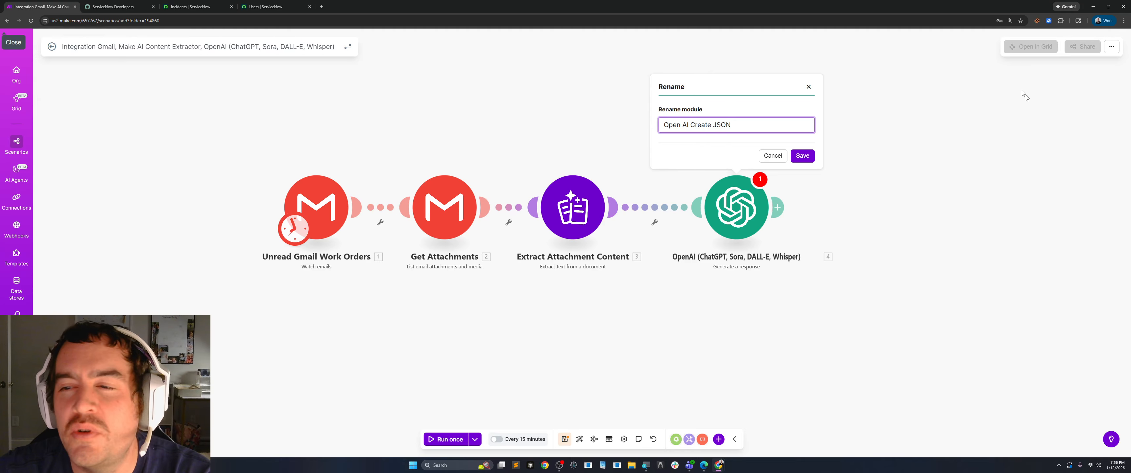
{"action": "left_click", "coordinate": [803, 157]}
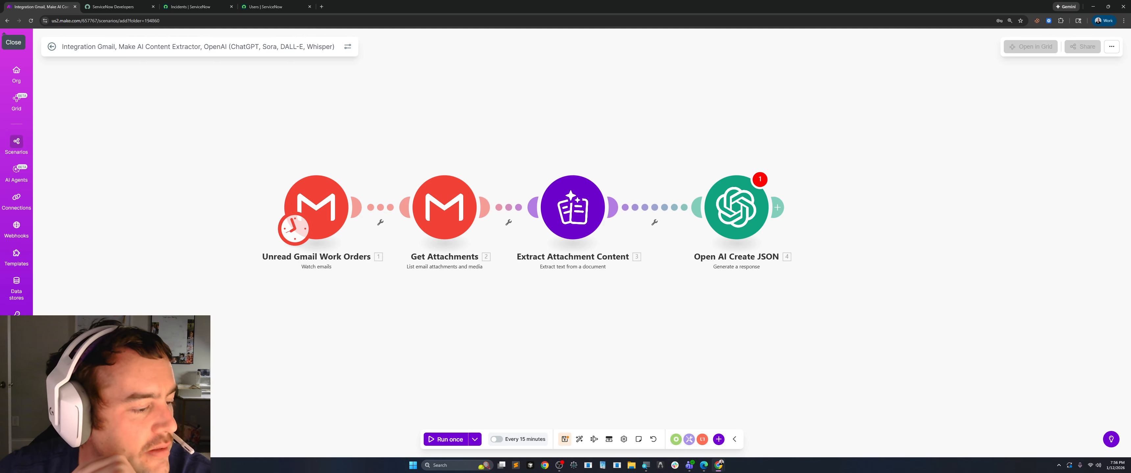
Review the prompt's JSON template and its email and attachment mappings in the Open AI Create JSON module's settings, and close them.
{"action": "key", "text": "alt+Tab"}
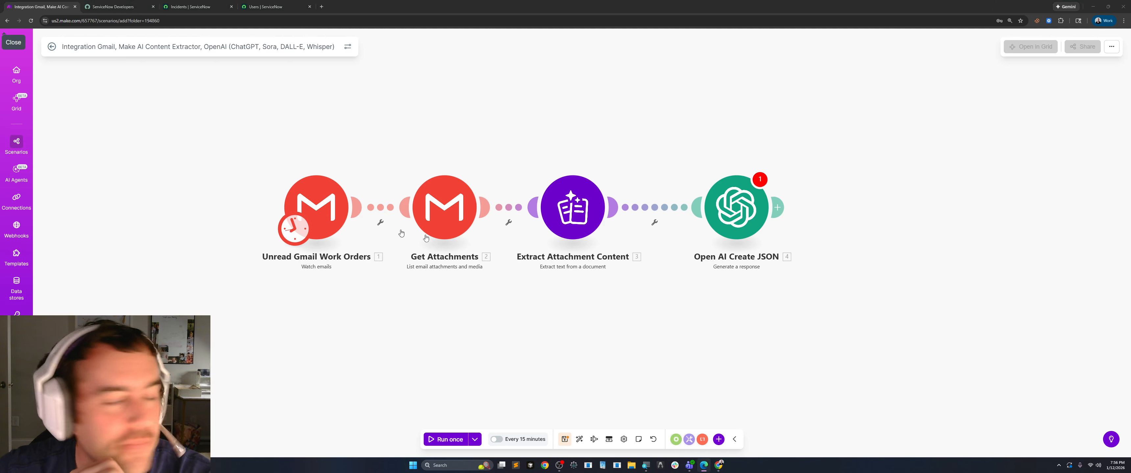
{"action": "left_click_drag", "start_coordinate": [761, 245], "coordinate": [680, 237]}
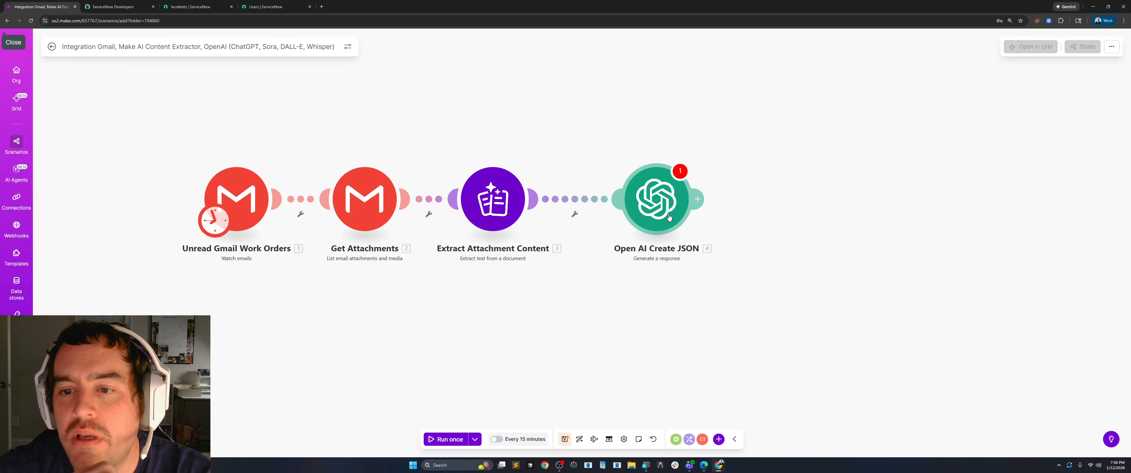
{"action": "left_click", "coordinate": [662, 203]}
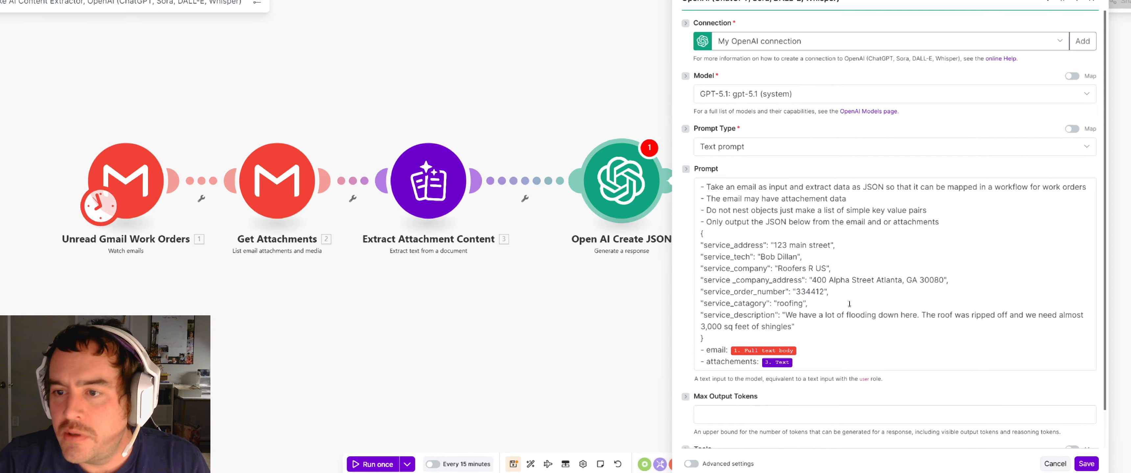
{"action": "left_click", "coordinate": [1018, 290]}
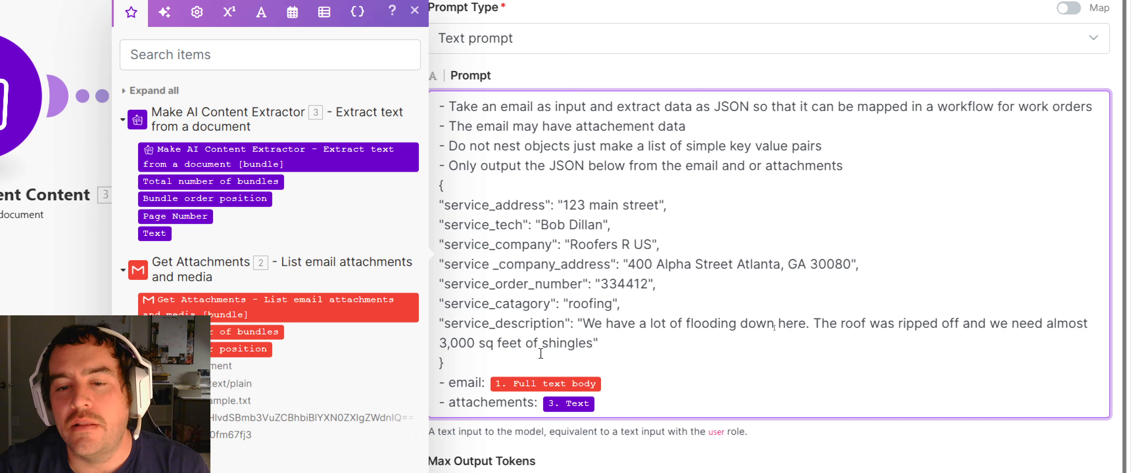
{"action": "mouse_move", "coordinate": [536, 385]}
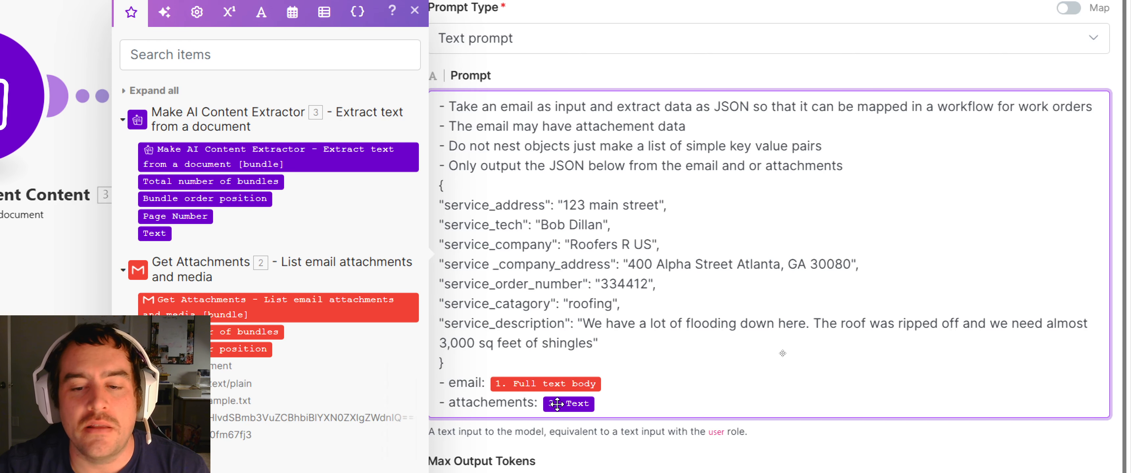
{"action": "mouse_move", "coordinate": [555, 403]}
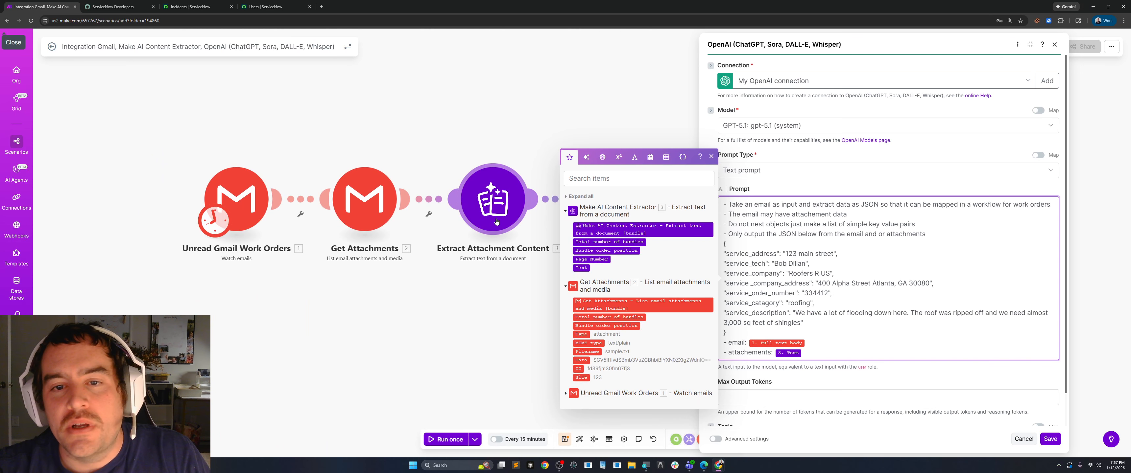
{"action": "left_click", "coordinate": [507, 325]}
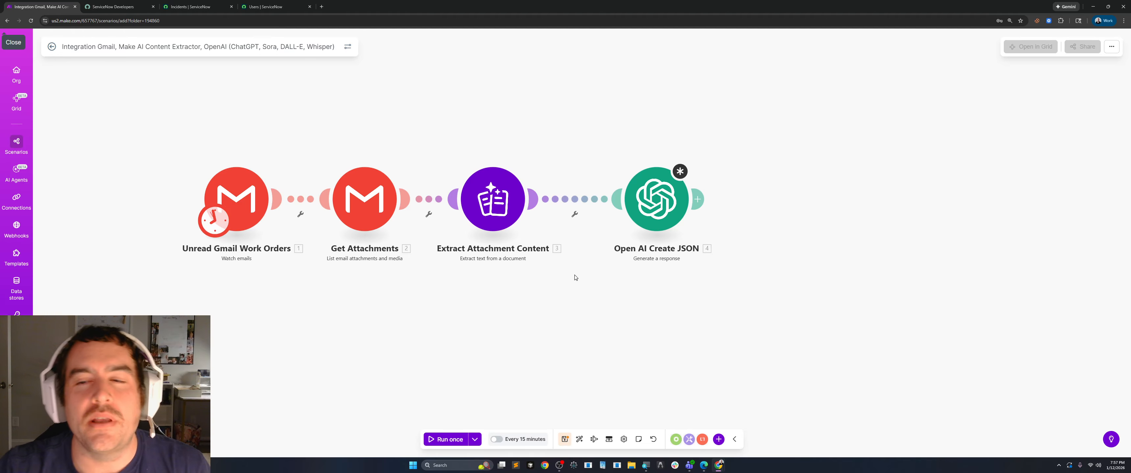
Replace the scenario's name with YouTube Toturail 2026 One.
{"action": "left_click_drag", "start_coordinate": [649, 335], "coordinate": [600, 341]}
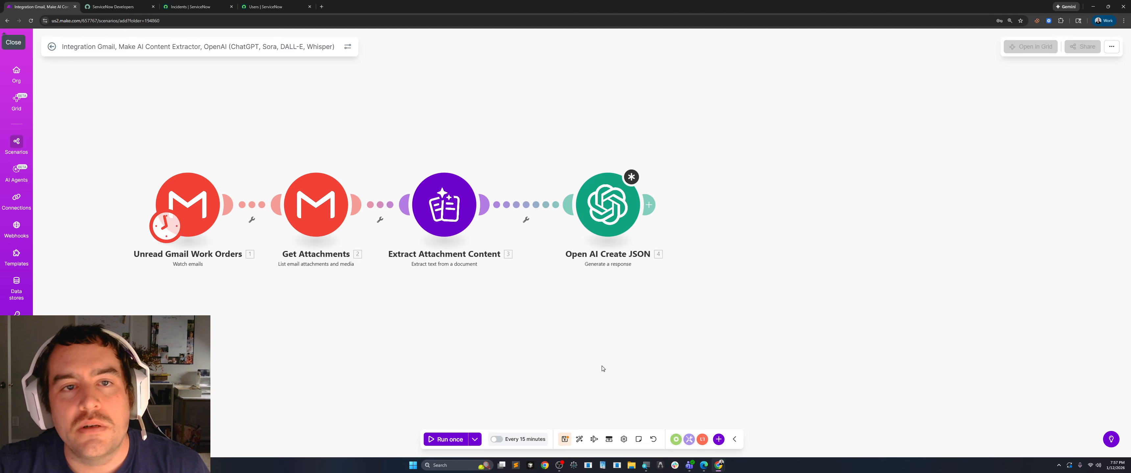
{"action": "left_click", "coordinate": [202, 47]}
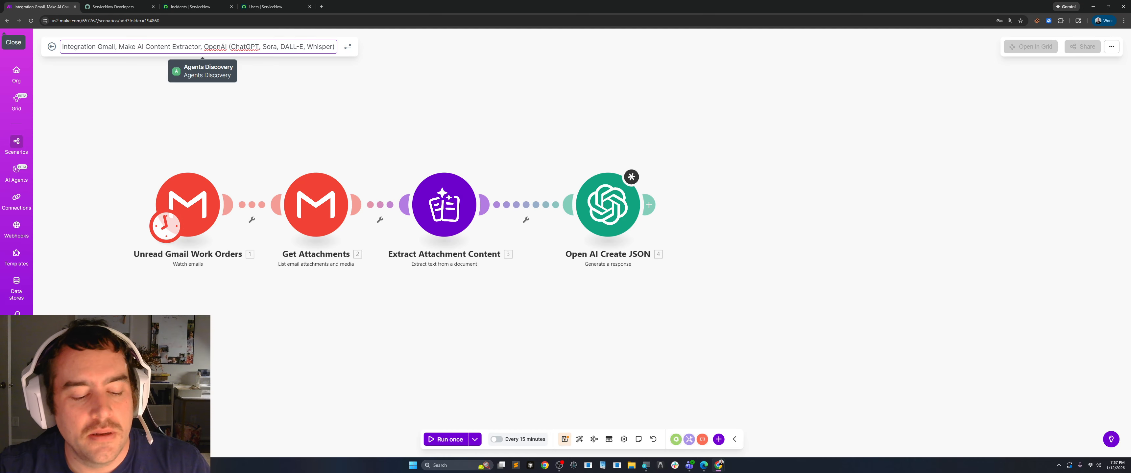
{"action": "key", "text": "ctrl+a"}
{"action": "key", "text": "BackSpace"}
{"action": "type", "text": "Y"}
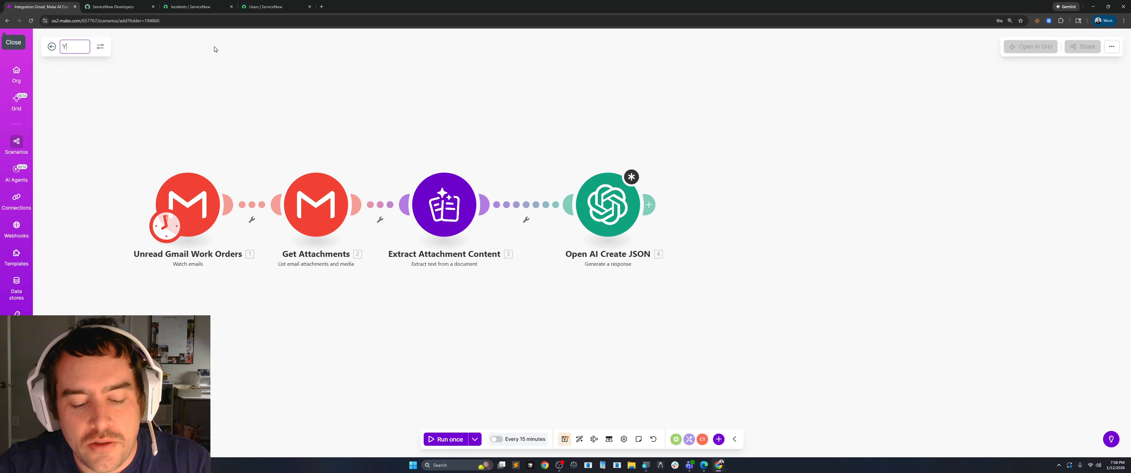
{"action": "type", "text": "ouTune"}
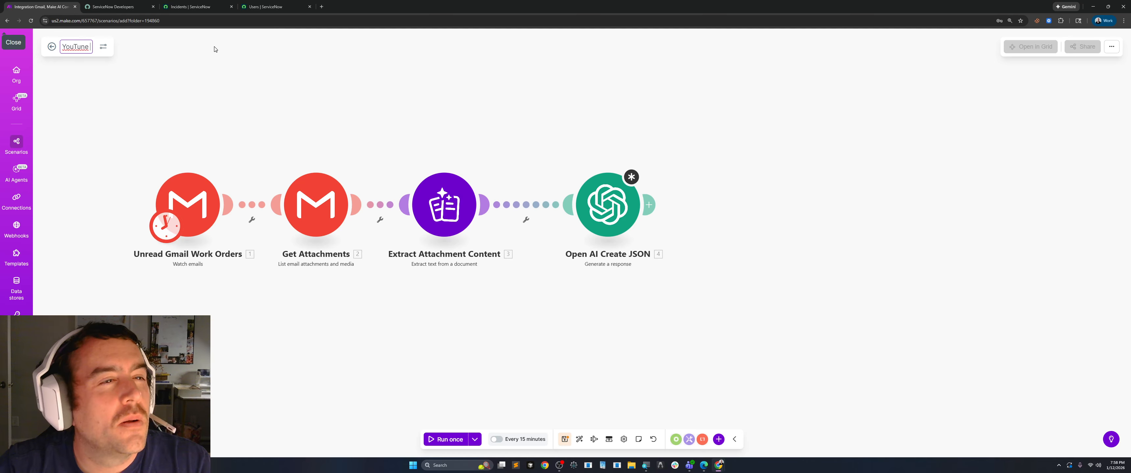
{"action": "key", "text": "BackSpace"}
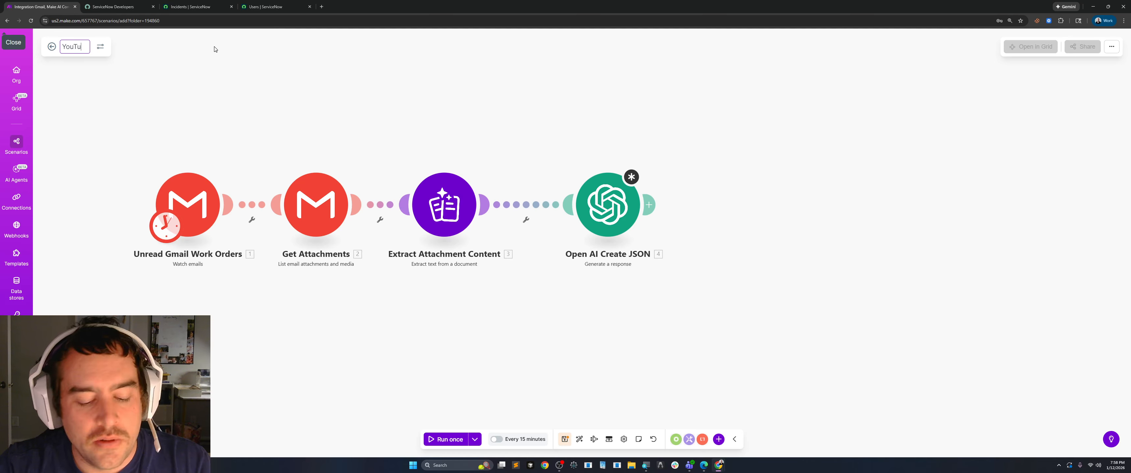
{"action": "type", "text": "be"}
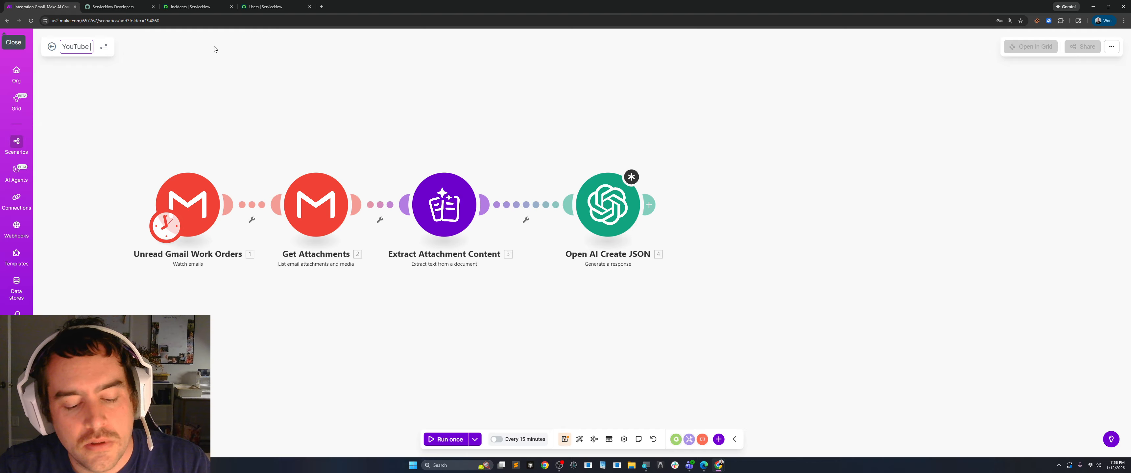
{"action": "type", "text": " Tot"}
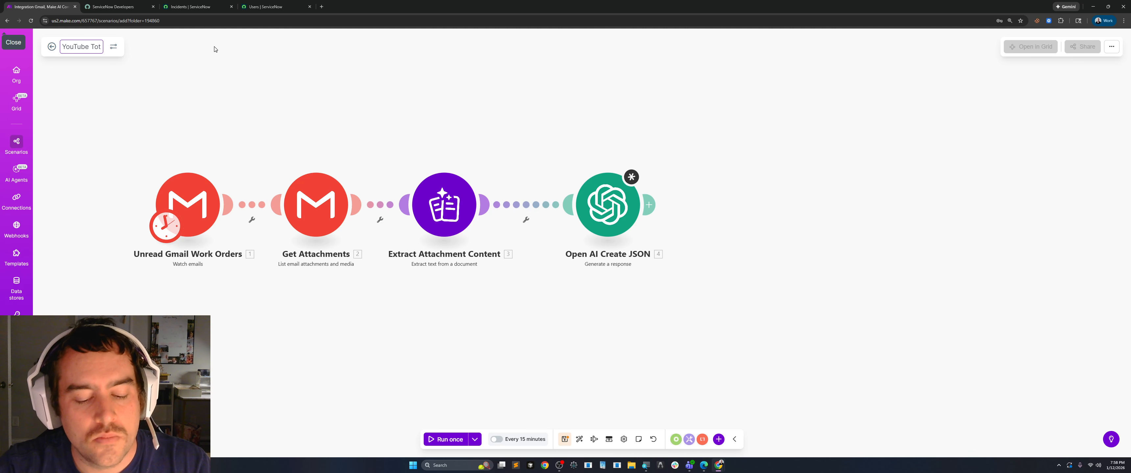
{"action": "type", "text": "urail "}
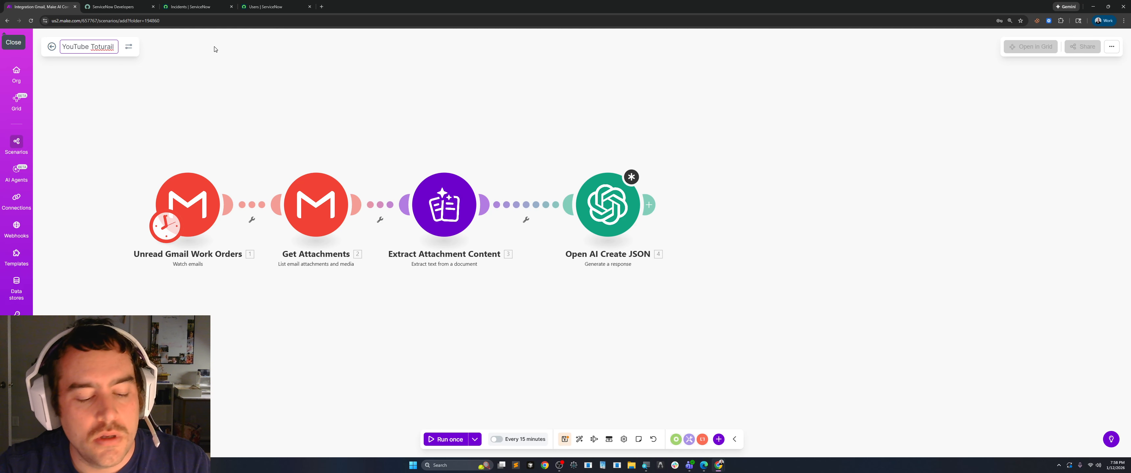
{"action": "type", "text": "202"}
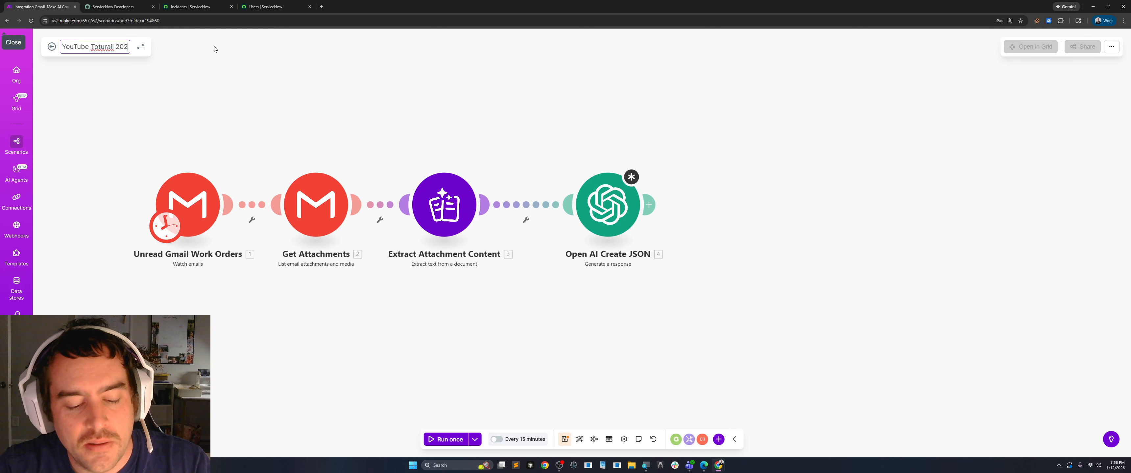
{"action": "type", "text": "6 One"}
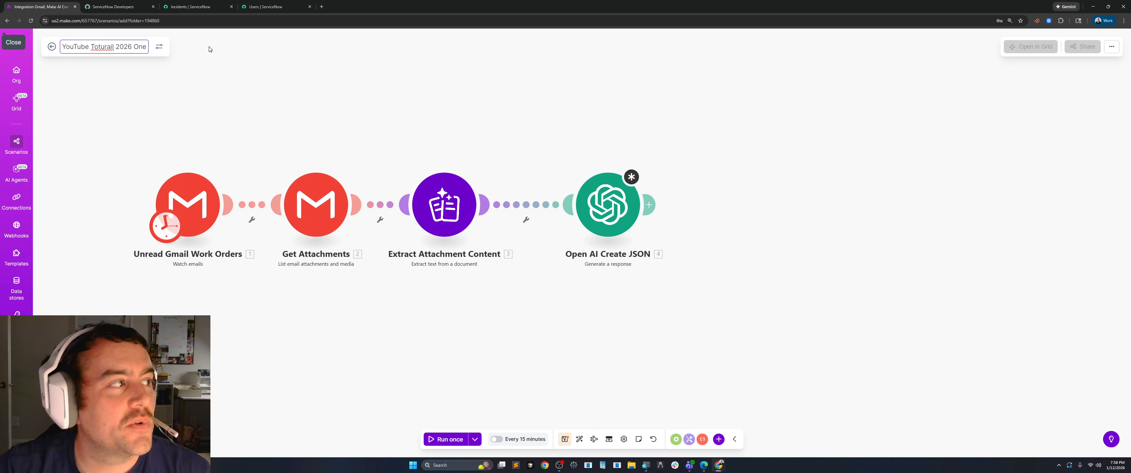
{"action": "right_click", "coordinate": [106, 51]}
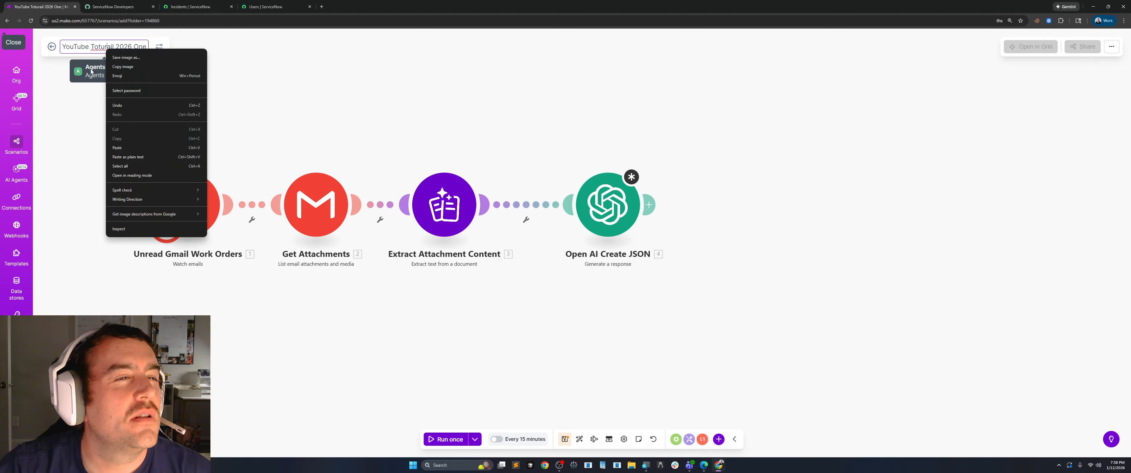
{"action": "left_click", "coordinate": [99, 47]}
{"action": "right_click", "coordinate": [100, 48]}
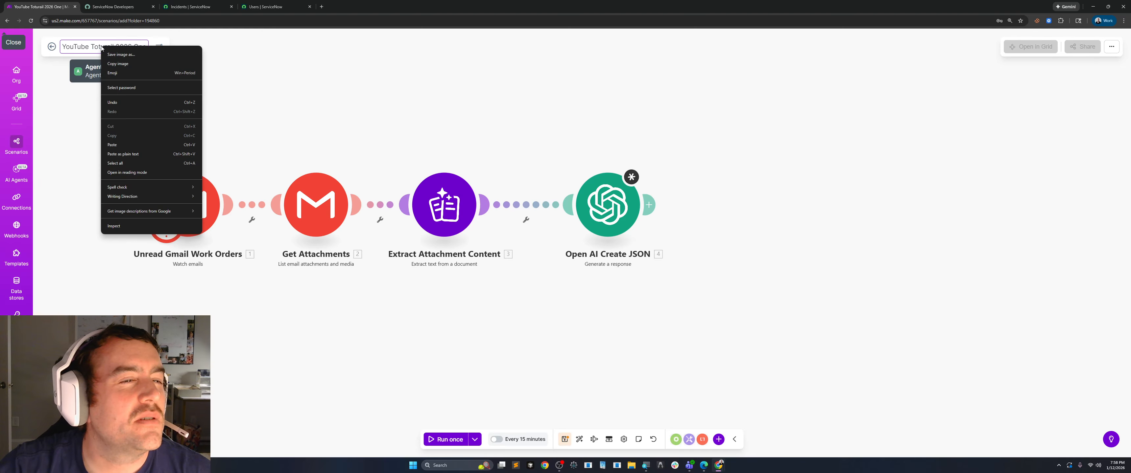
{"action": "left_click", "coordinate": [86, 118]}
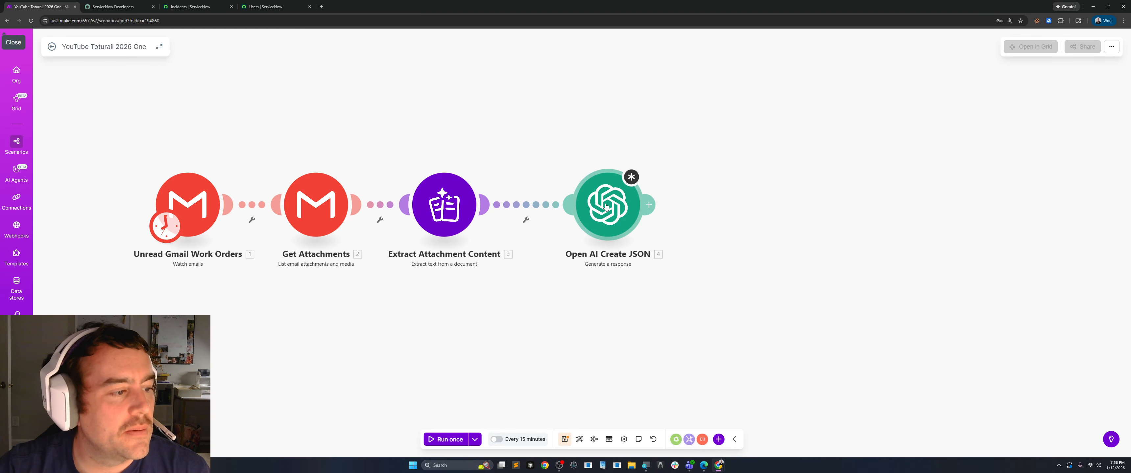
Add a ServiceNow Create a Record module after the Open AI Create JSON module.
{"action": "left_click_drag", "start_coordinate": [733, 295], "coordinate": [668, 294]}
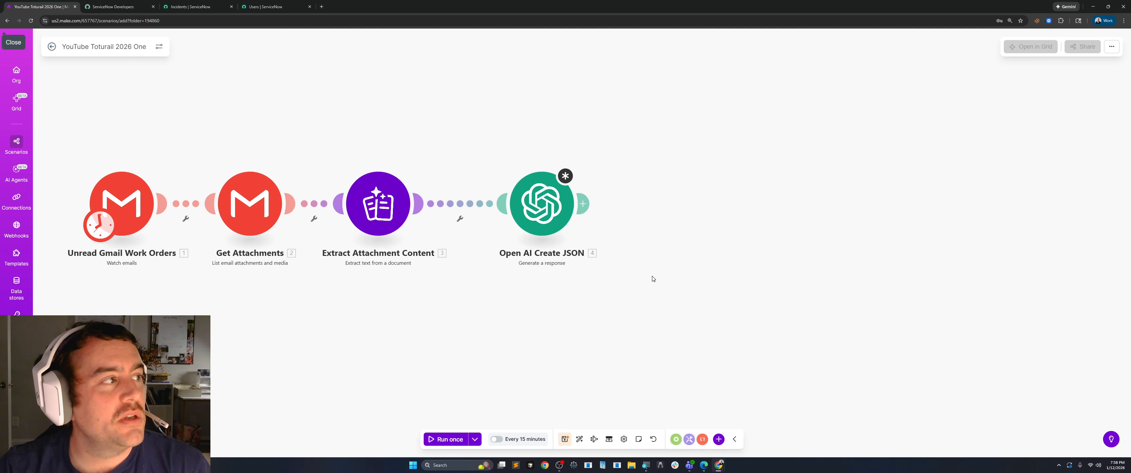
{"action": "left_click", "coordinate": [583, 203]}
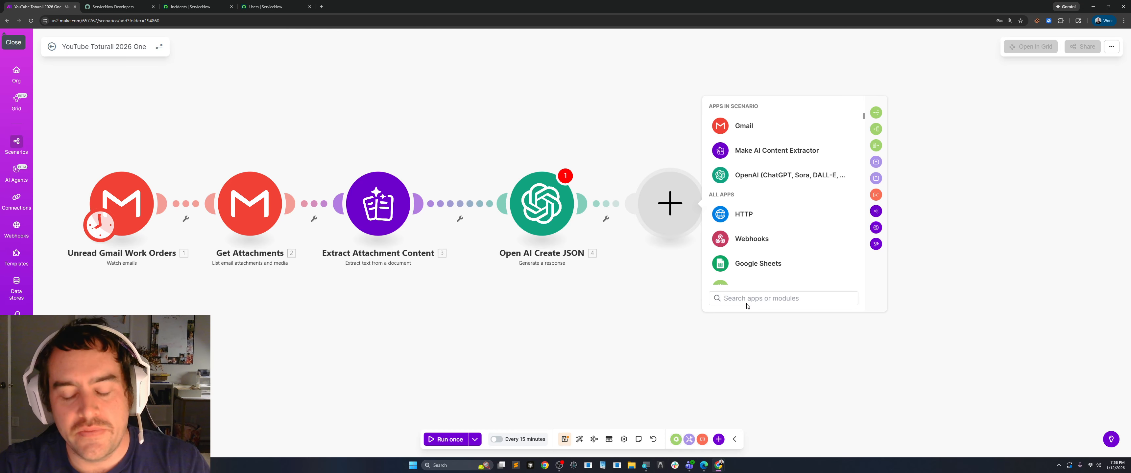
{"action": "type", "text": "serve"}
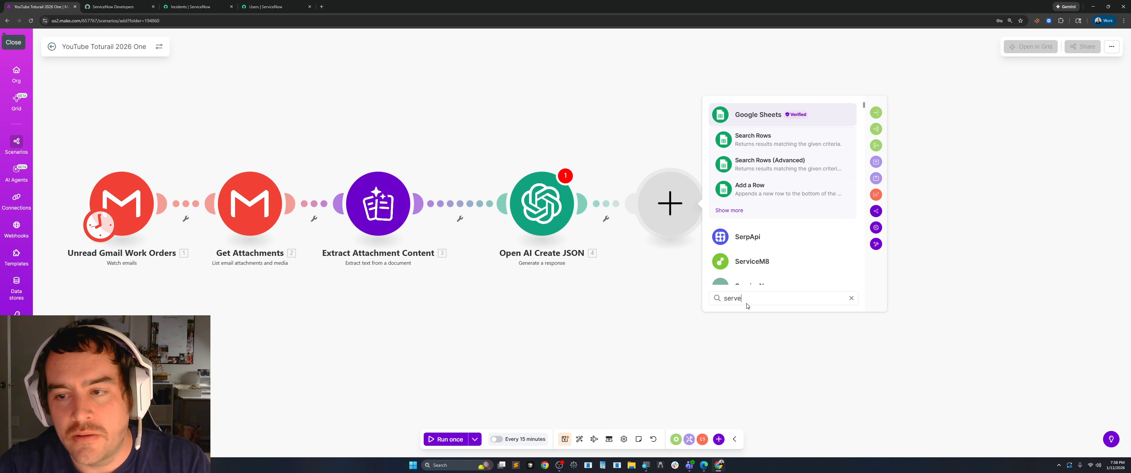
{"action": "type", "text": "vi"}
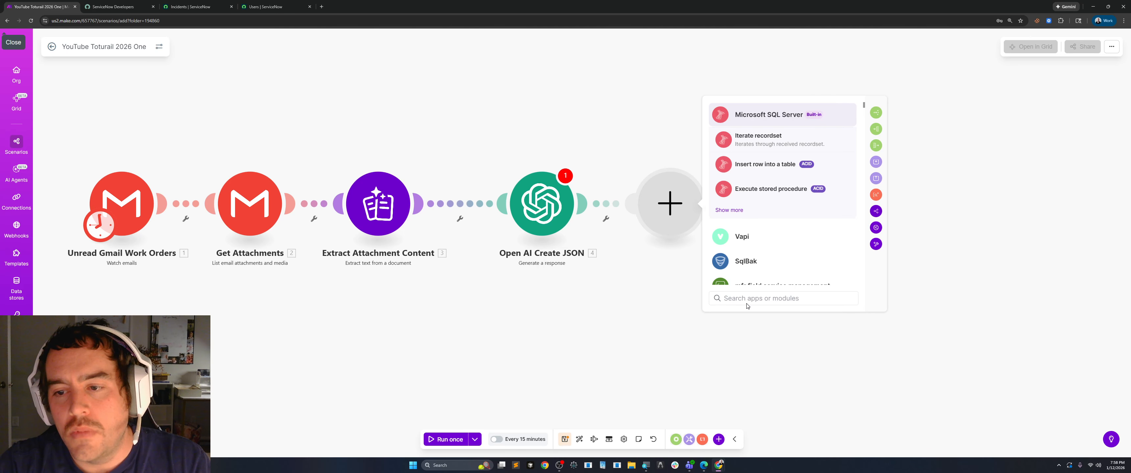
{"action": "type", "text": "cenow"}
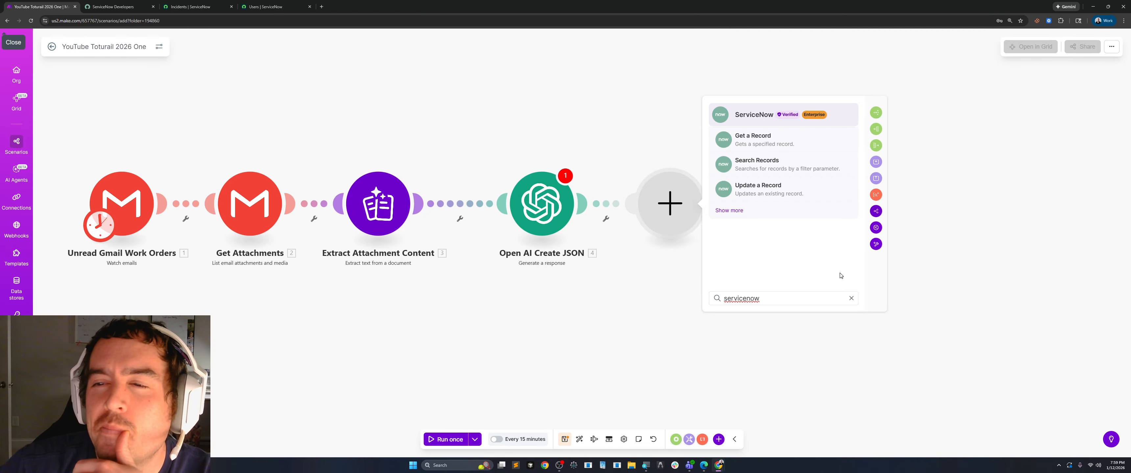
{"action": "left_click", "coordinate": [730, 211]}
{"action": "scroll", "coordinate": [794, 226], "scroll_direction": "down", "scroll_amount": 2}
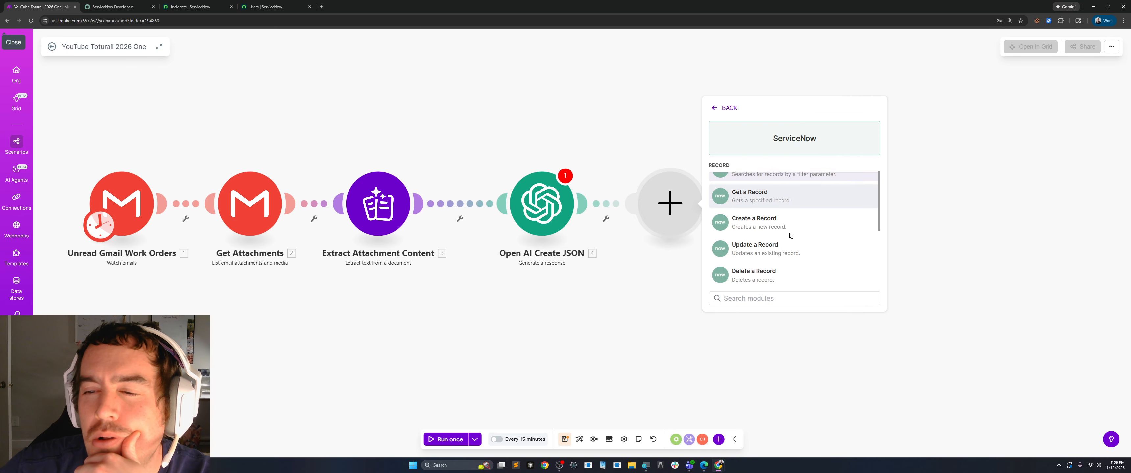
{"action": "left_click", "coordinate": [769, 196]}
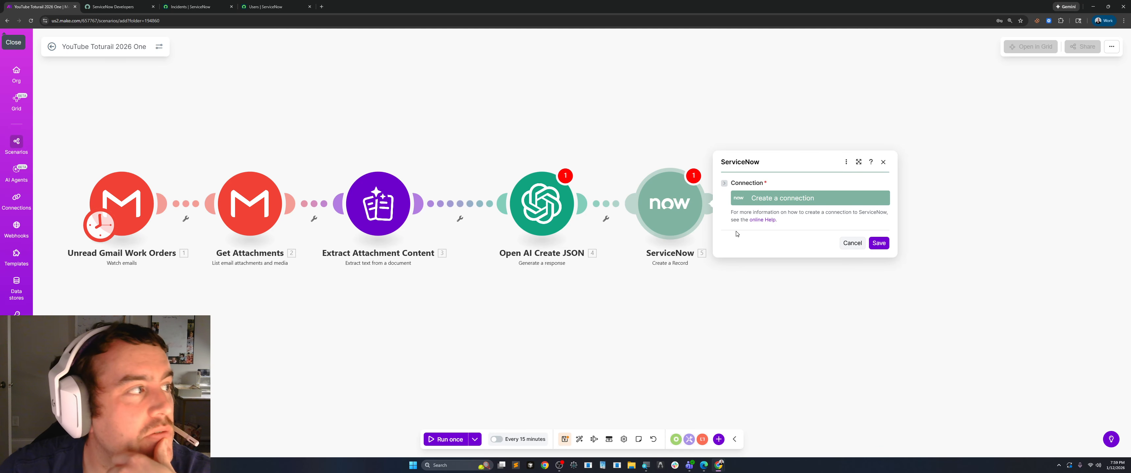
Switch to ServiceNow and view the developer instance page, the incidents list and the users list.
{"action": "left_click", "coordinate": [130, 6]}
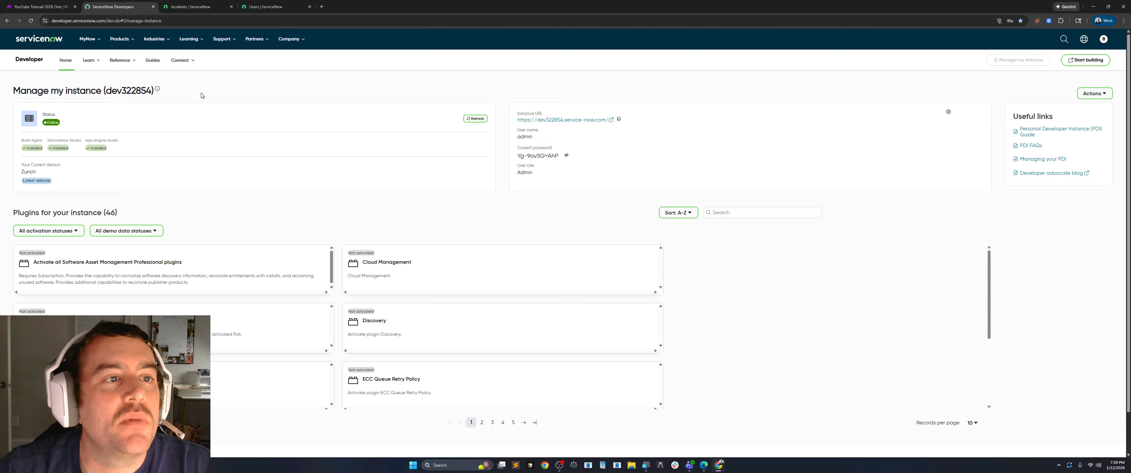
{"action": "left_click", "coordinate": [190, 7]}
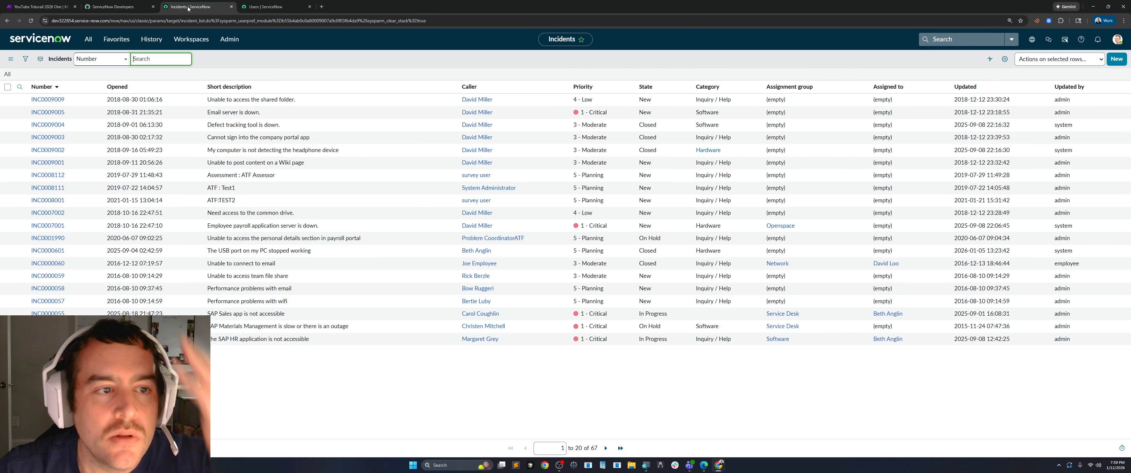
{"action": "left_click", "coordinate": [263, 7]}
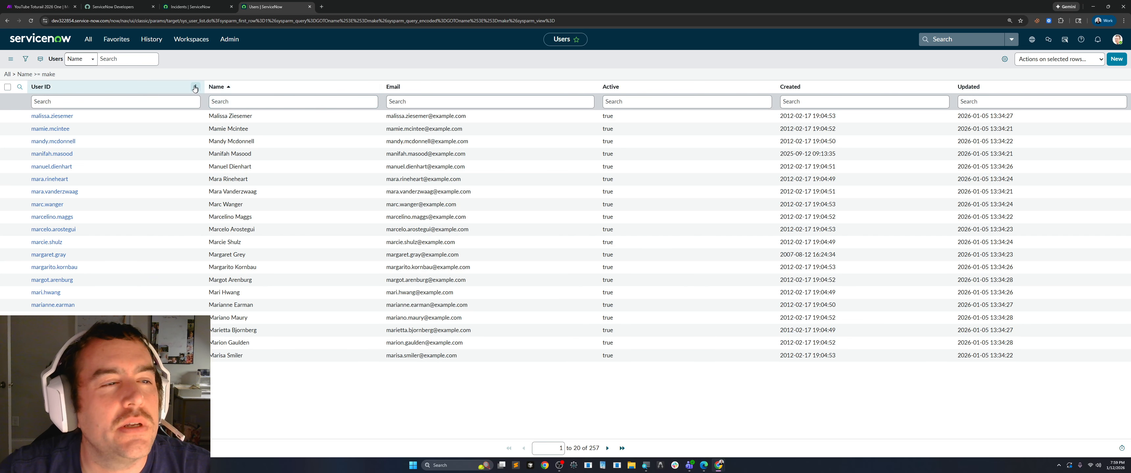
Search the ServiceNow navigator for users and open the Users list under System Security, Users and Groups.
{"action": "left_click", "coordinate": [88, 39]}
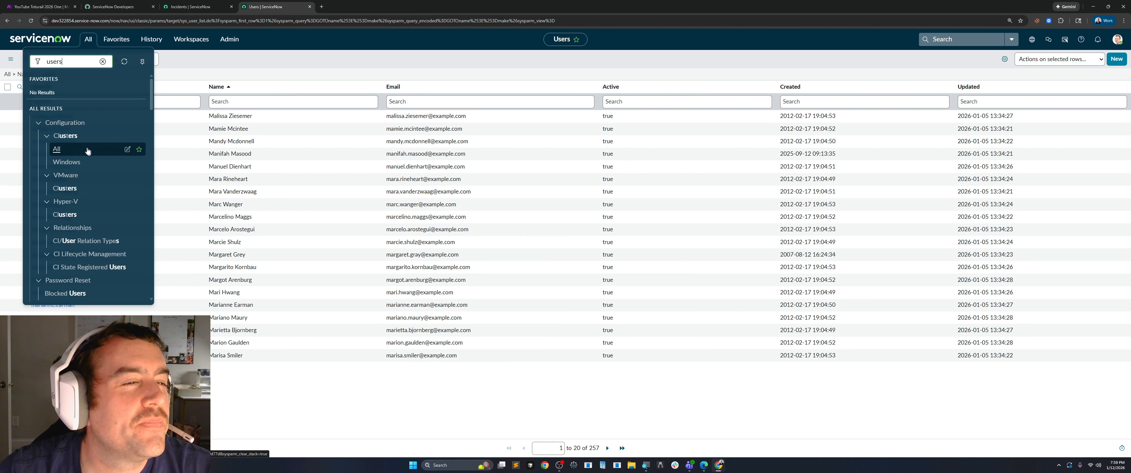
{"action": "double_click", "coordinate": [55, 61]}
{"action": "key", "text": "BackSpace"}
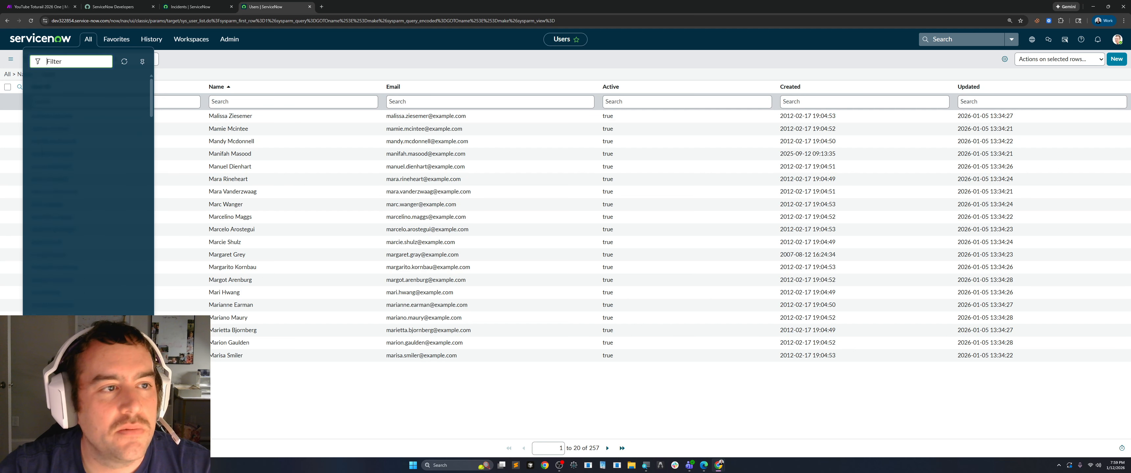
{"action": "type", "text": "users"}
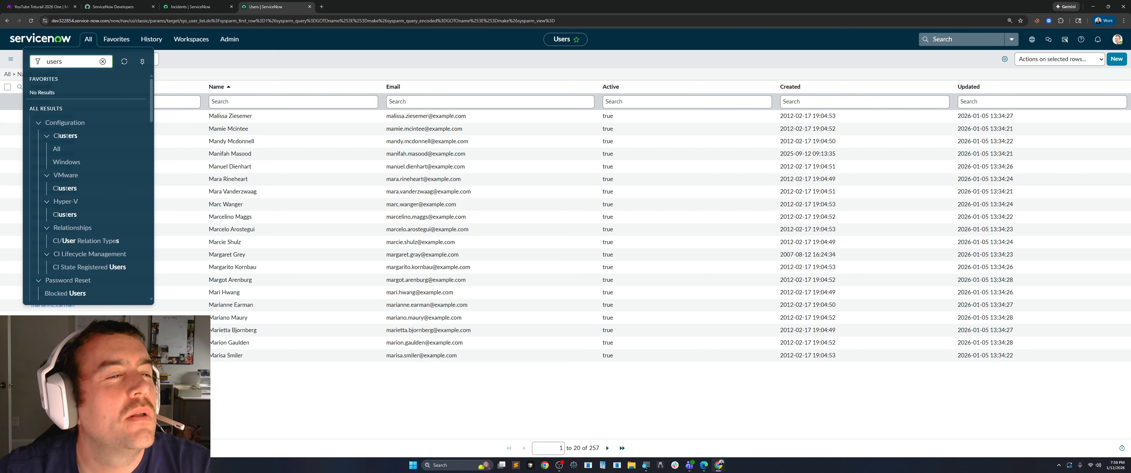
{"action": "scroll", "coordinate": [94, 139], "scroll_direction": "down", "scroll_amount": 4}
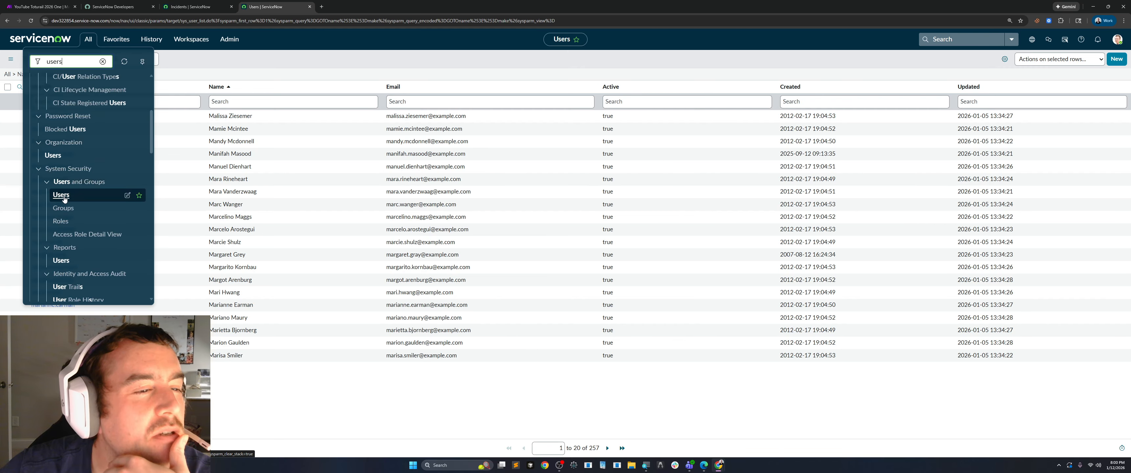
{"action": "left_click", "coordinate": [61, 195]}
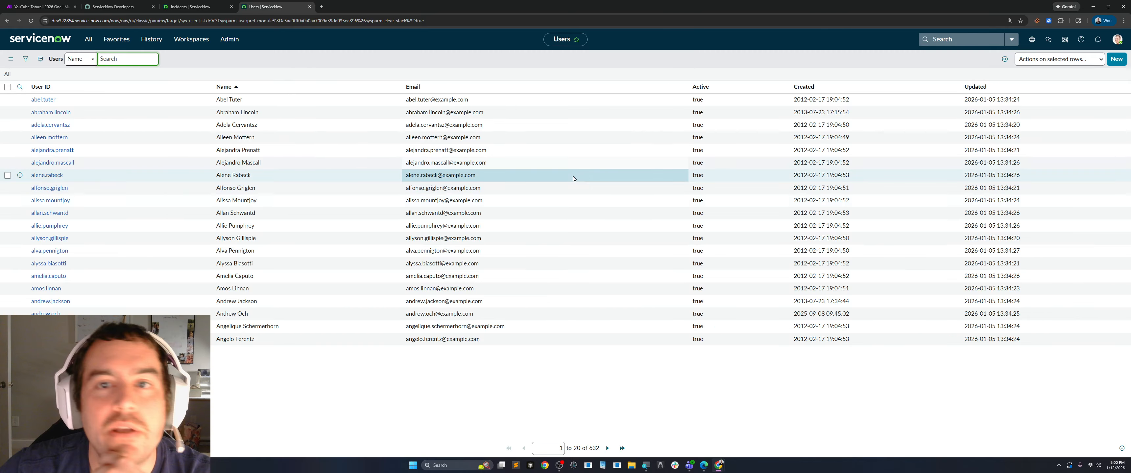
{"action": "left_click", "coordinate": [1120, 61]}
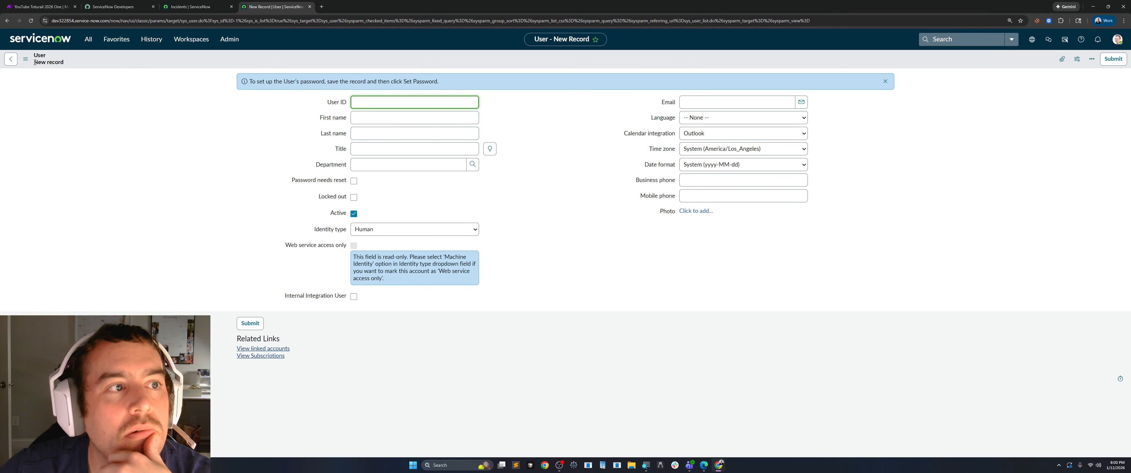
{"action": "left_click", "coordinate": [11, 59]}
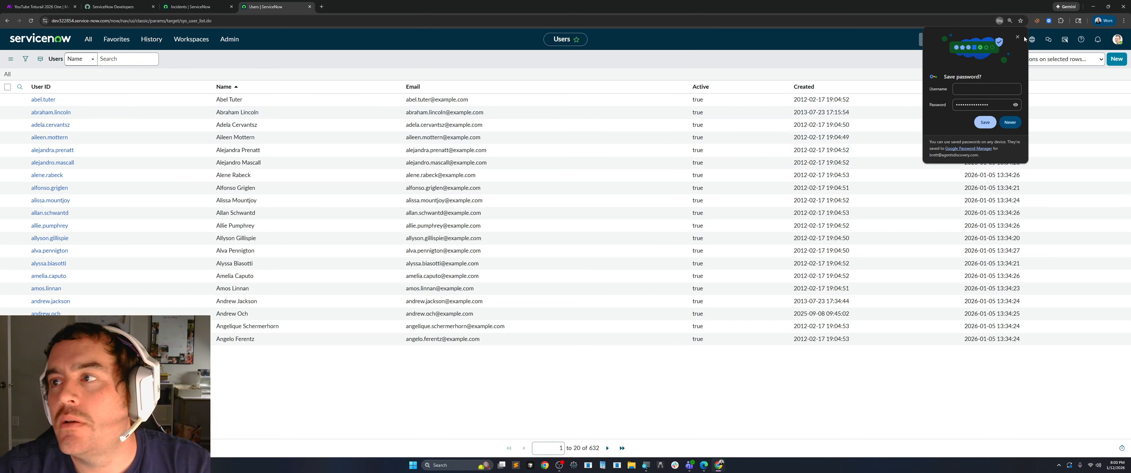
{"action": "left_click", "coordinate": [1018, 37]}
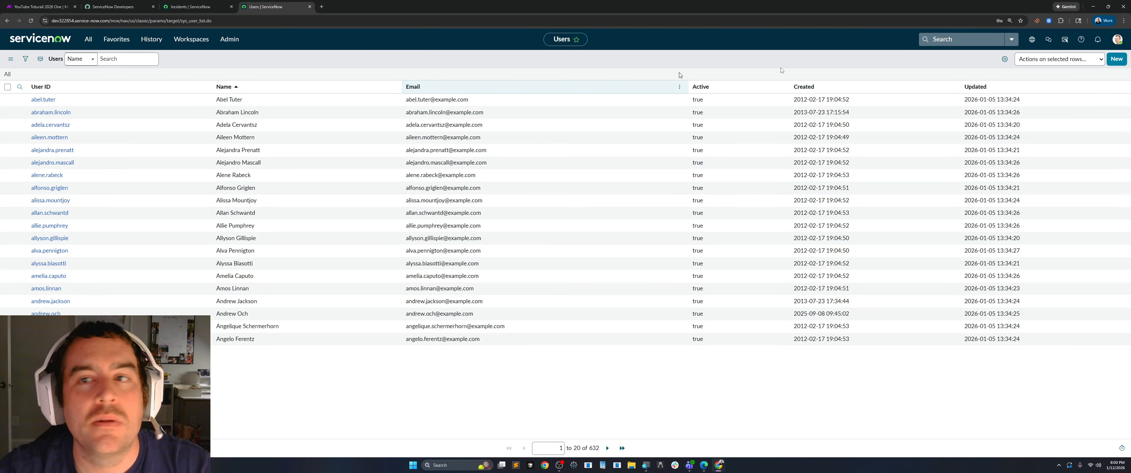
Create a user with User ID make.automator, first name make, last name automator and identity type Machine, and submit it.
{"action": "left_click", "coordinate": [1116, 59]}
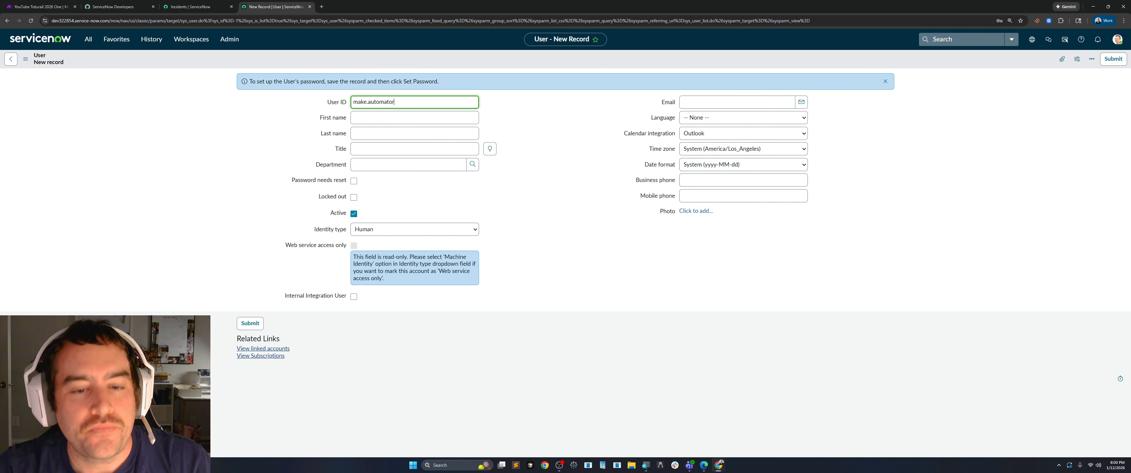
{"action": "left_click", "coordinate": [414, 117]}
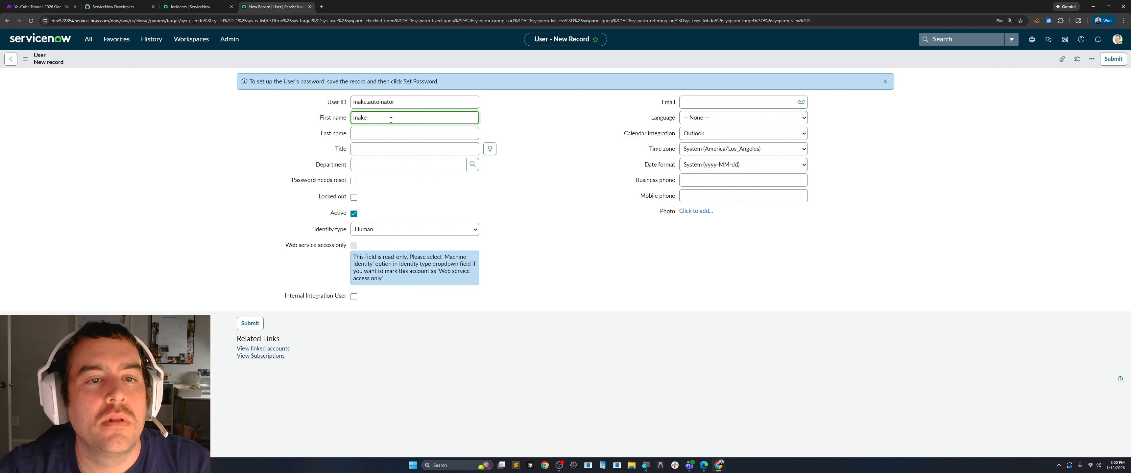
{"action": "key", "text": "Tab"}
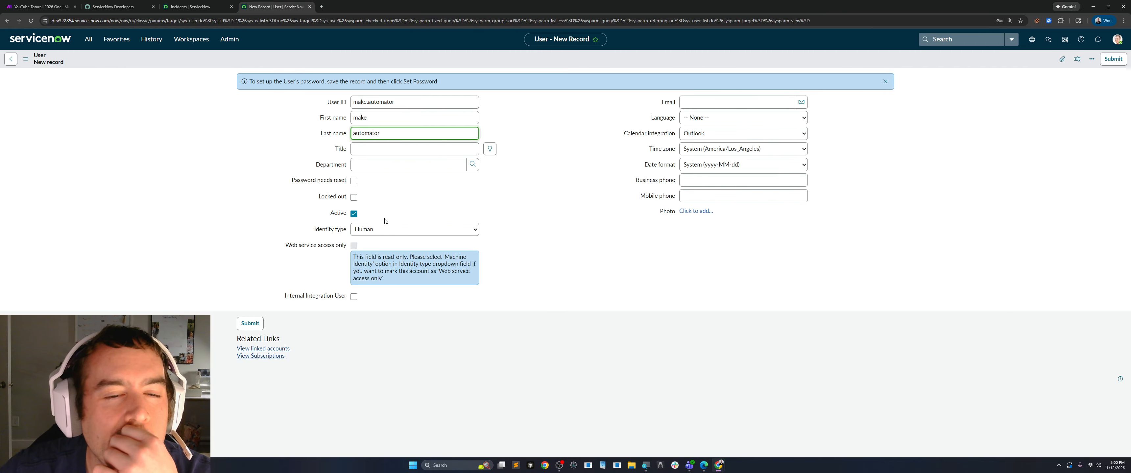
{"action": "left_click", "coordinate": [463, 230]}
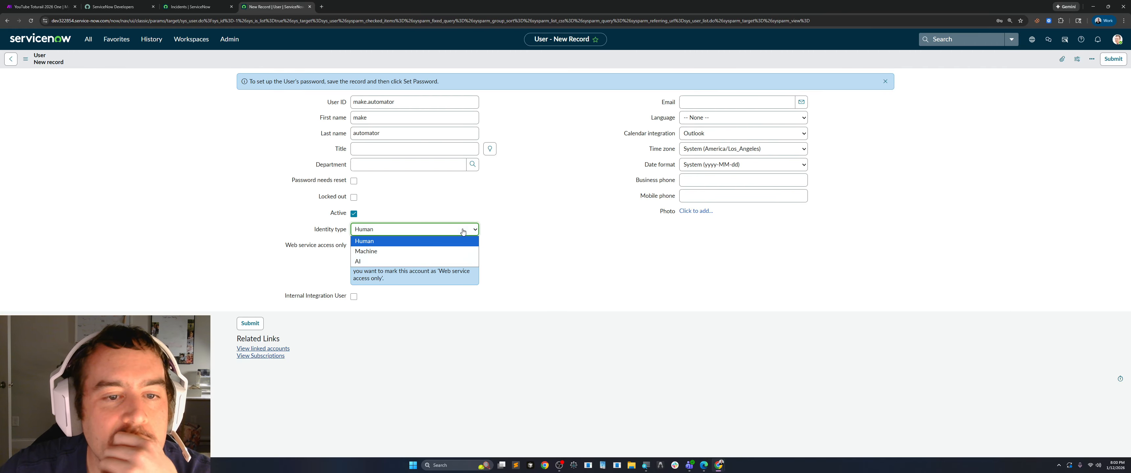
{"action": "left_click", "coordinate": [378, 251]}
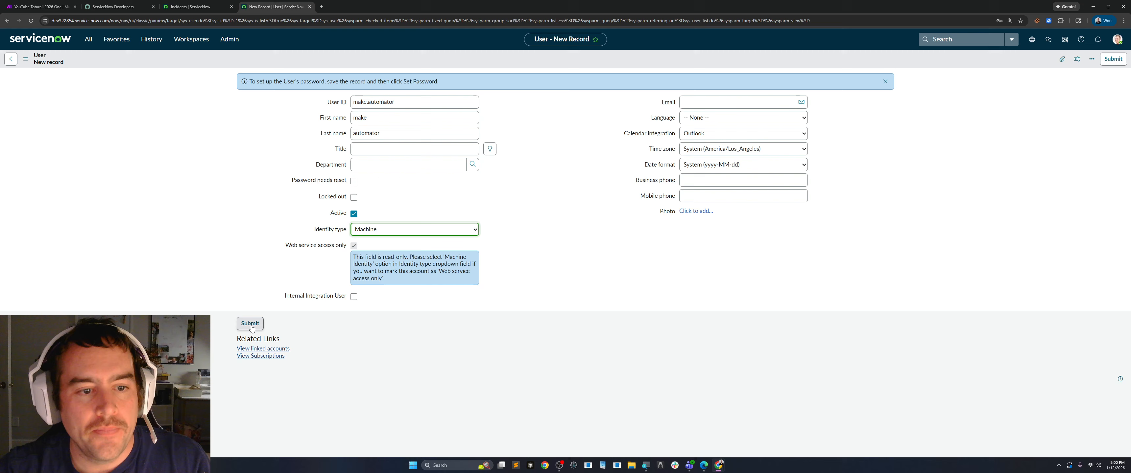
{"action": "left_click", "coordinate": [250, 325]}
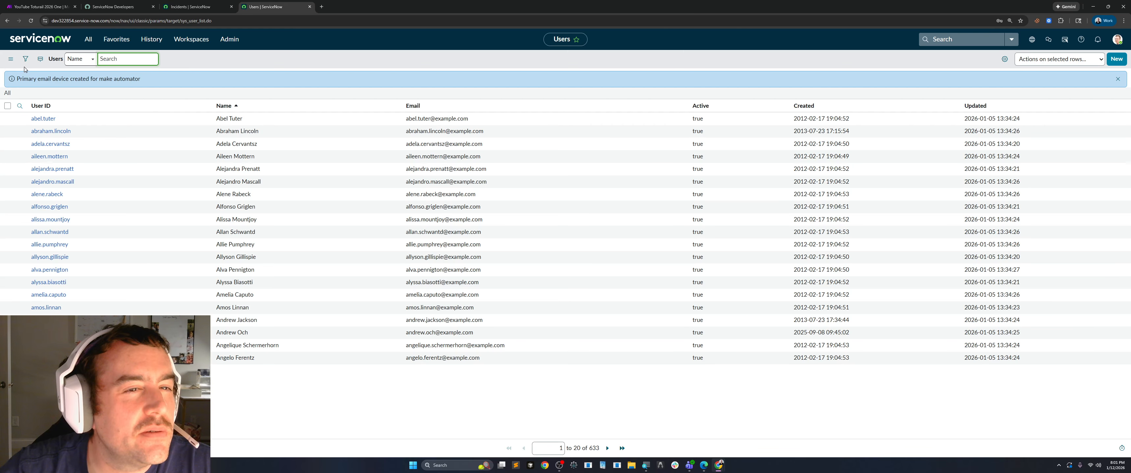
Filter the users list to Name contains make and open the make.automator record.
{"action": "left_click", "coordinate": [25, 59]}
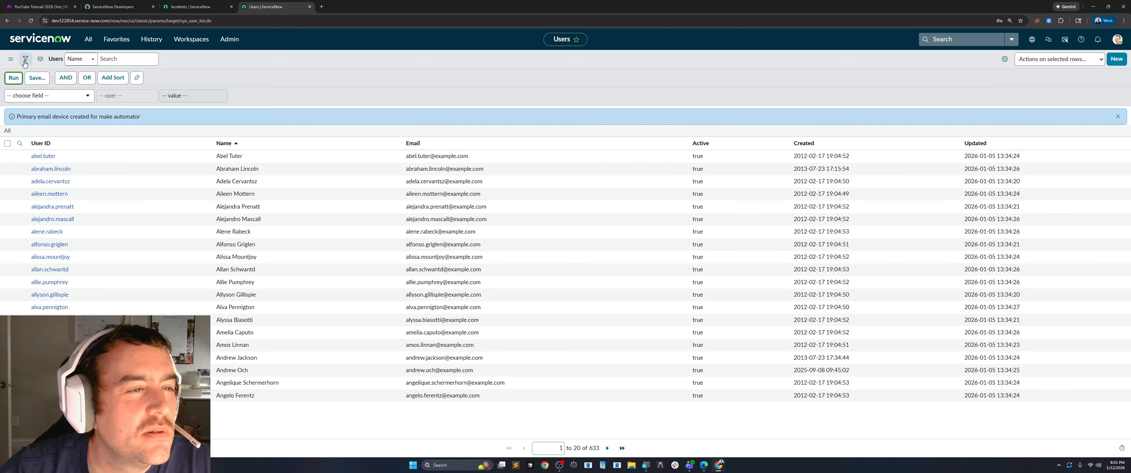
{"action": "left_click", "coordinate": [53, 95]}
{"action": "type", "text": "name"}
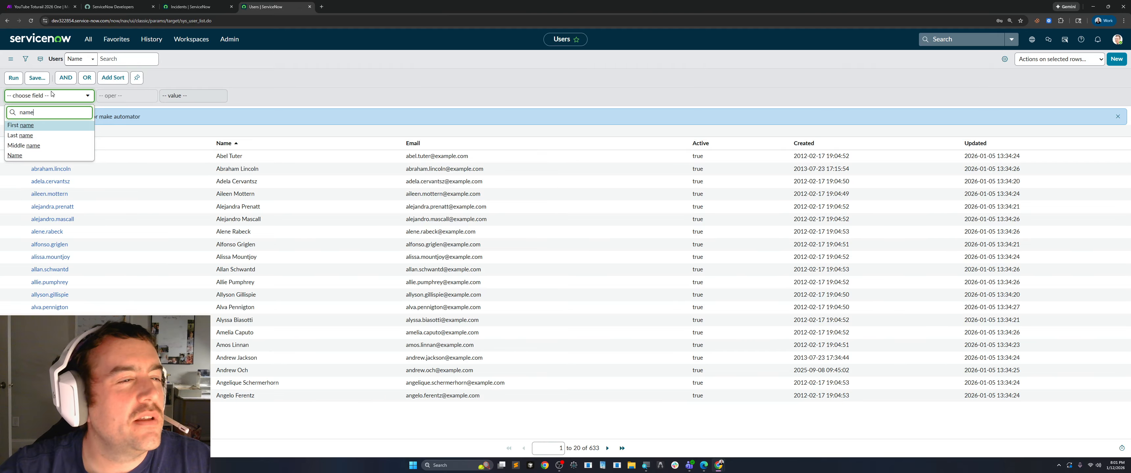
{"action": "left_click", "coordinate": [20, 156]}
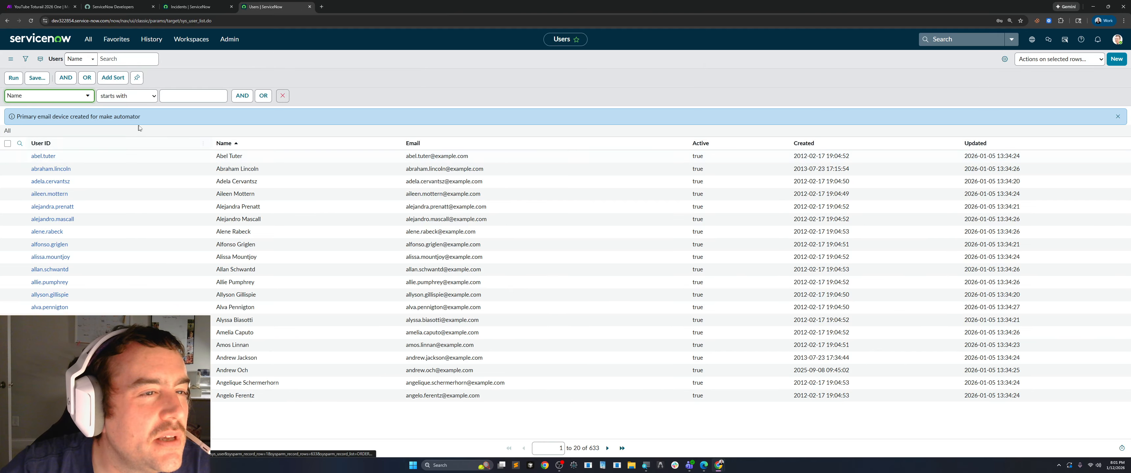
{"action": "left_click", "coordinate": [126, 95]}
{"action": "left_click", "coordinate": [127, 129]}
{"action": "left_click", "coordinate": [193, 96]}
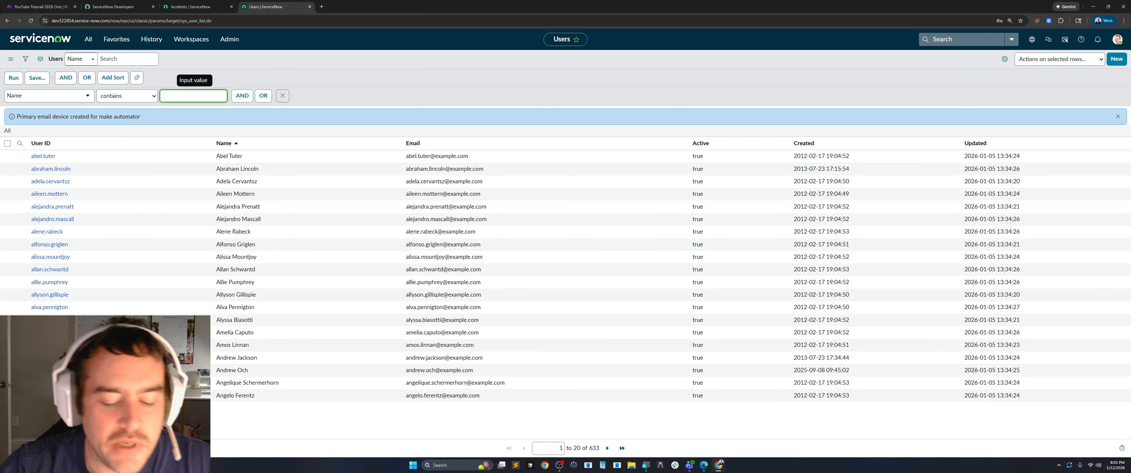
{"action": "type", "text": "make"}
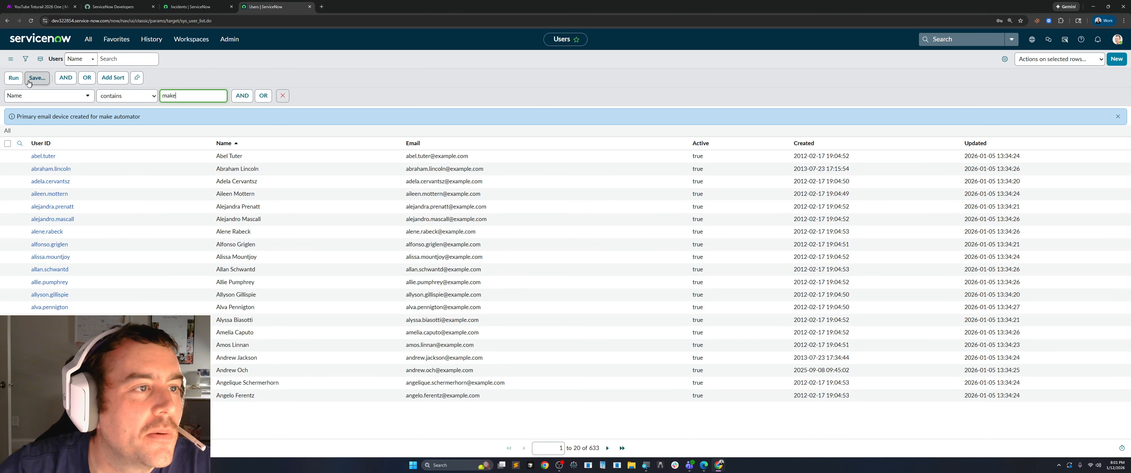
{"action": "left_click", "coordinate": [13, 77]}
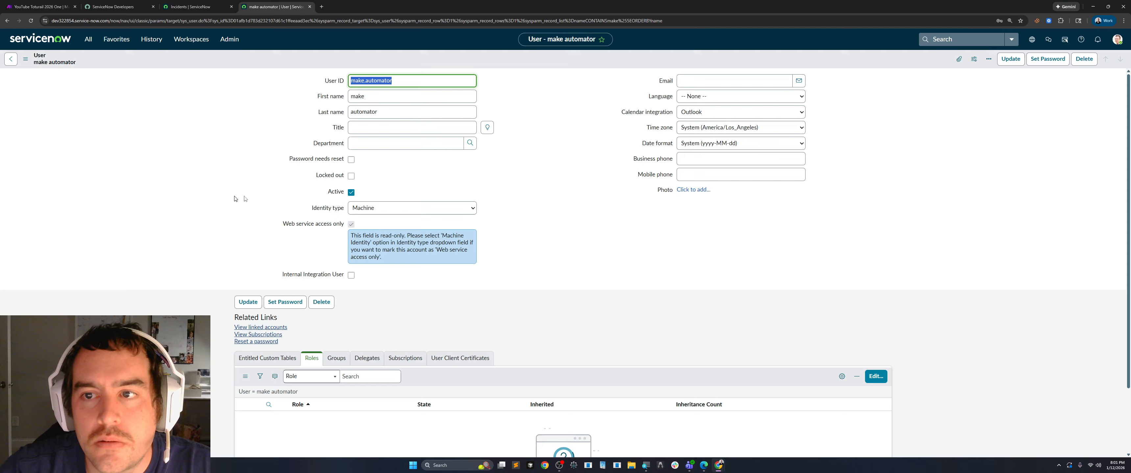
Filter the make.automator user's Roles related list to Role is admin.
{"action": "scroll", "coordinate": [278, 199], "scroll_direction": "down", "scroll_amount": 2}
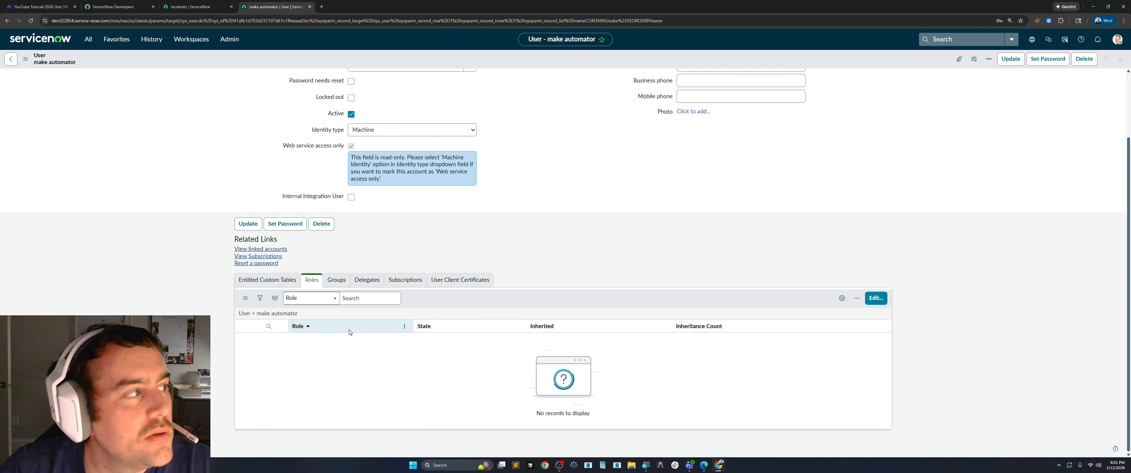
{"action": "left_click", "coordinate": [261, 299]}
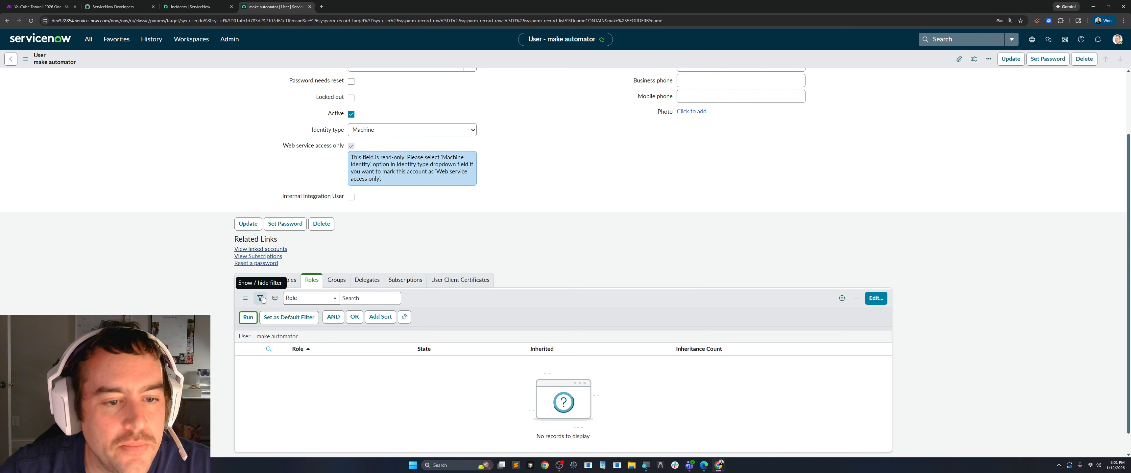
{"action": "left_click", "coordinate": [311, 336]}
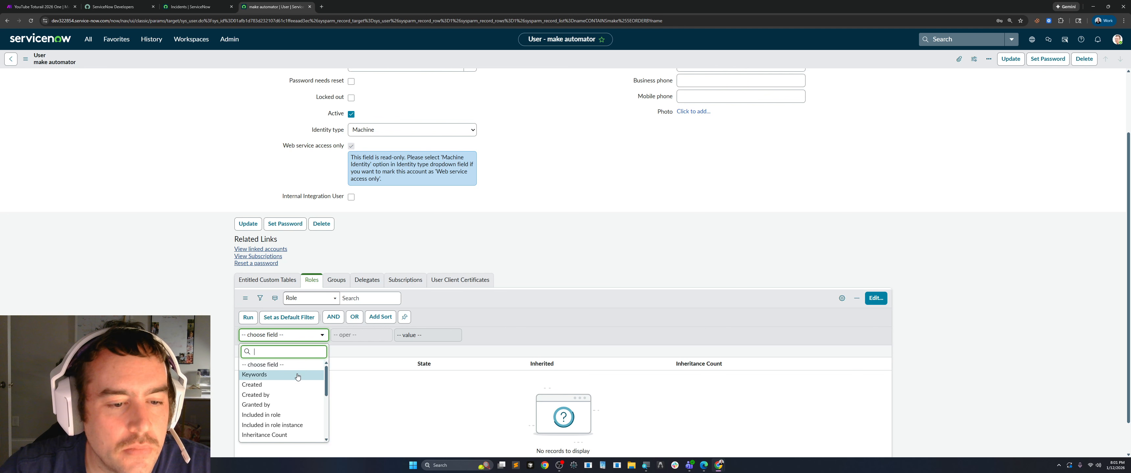
{"action": "scroll", "coordinate": [272, 404], "scroll_direction": "down", "scroll_amount": 3}
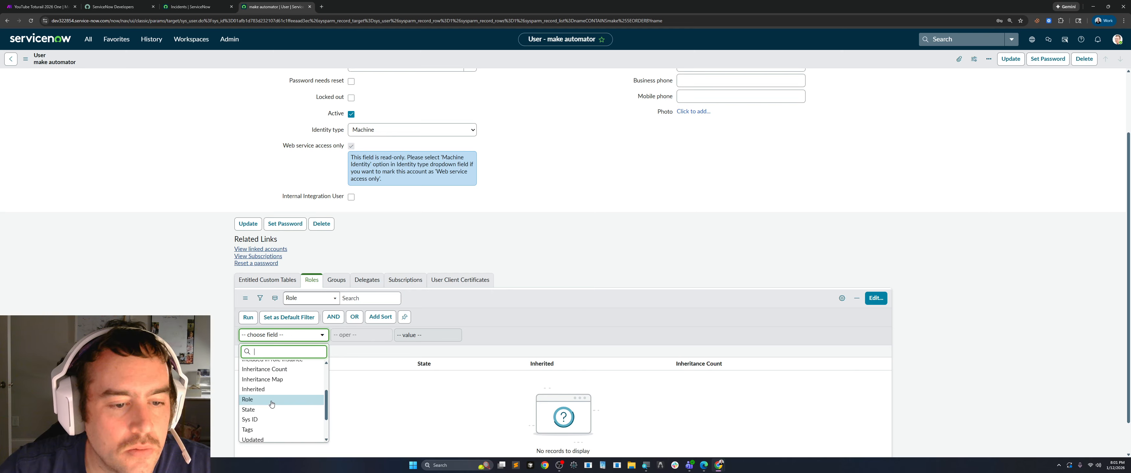
{"action": "left_click", "coordinate": [271, 400]}
{"action": "left_click", "coordinate": [424, 335]}
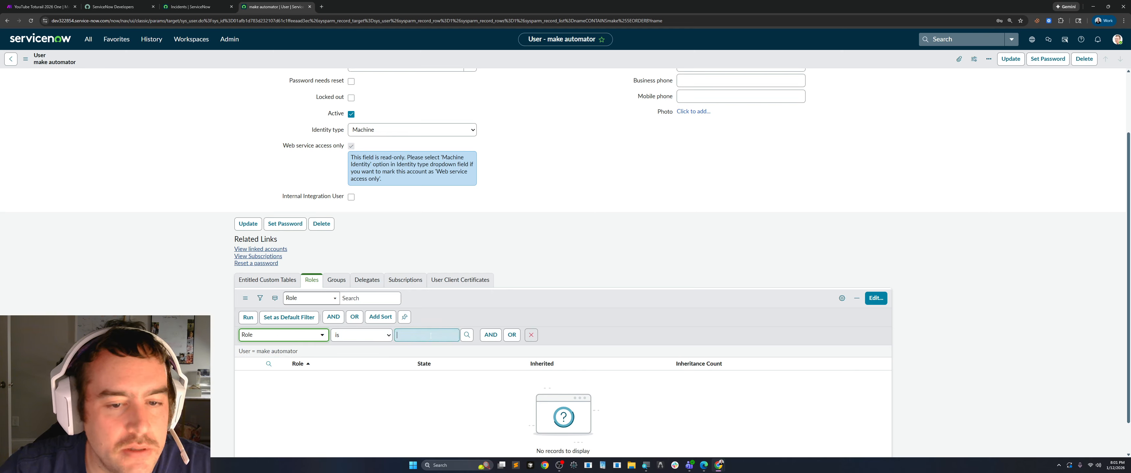
{"action": "type", "text": "admin"}
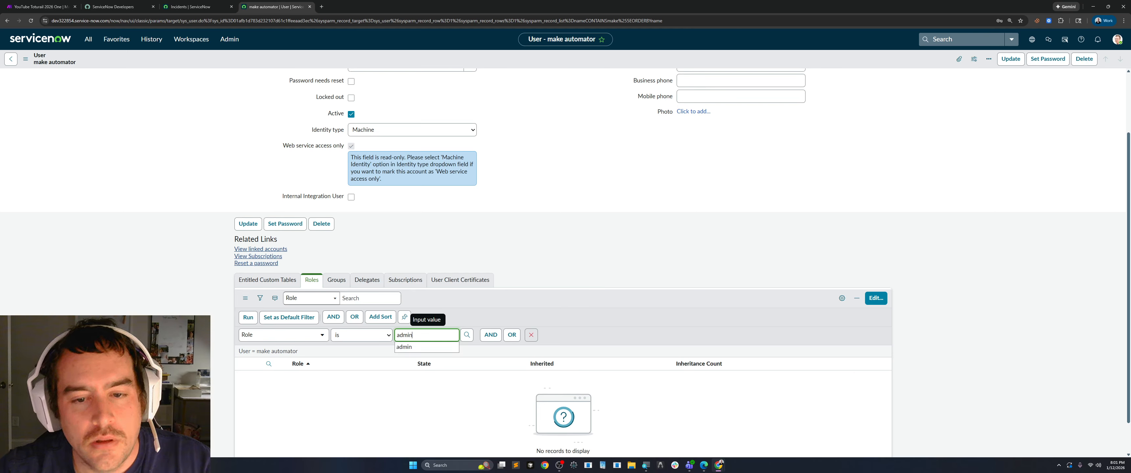
{"action": "left_click", "coordinate": [413, 348]}
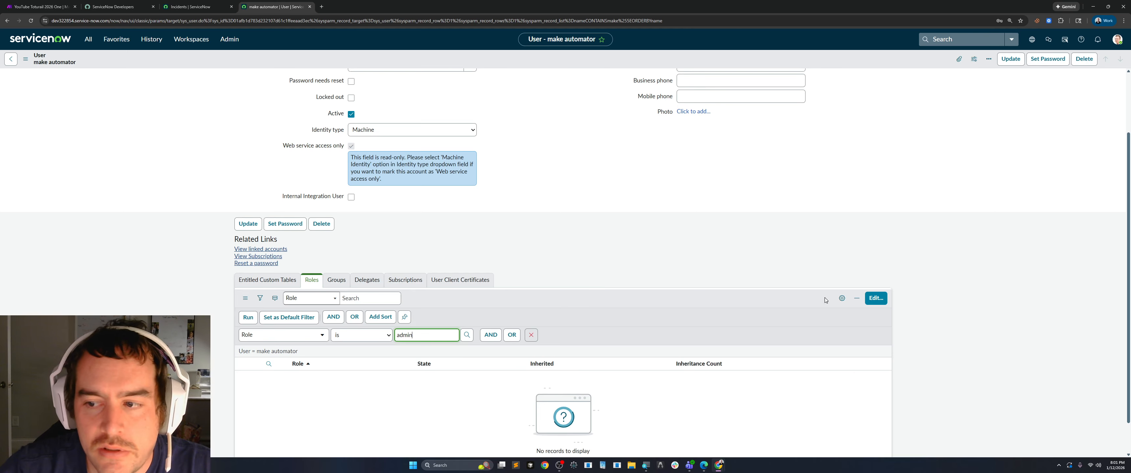
{"action": "left_click", "coordinate": [249, 317]}
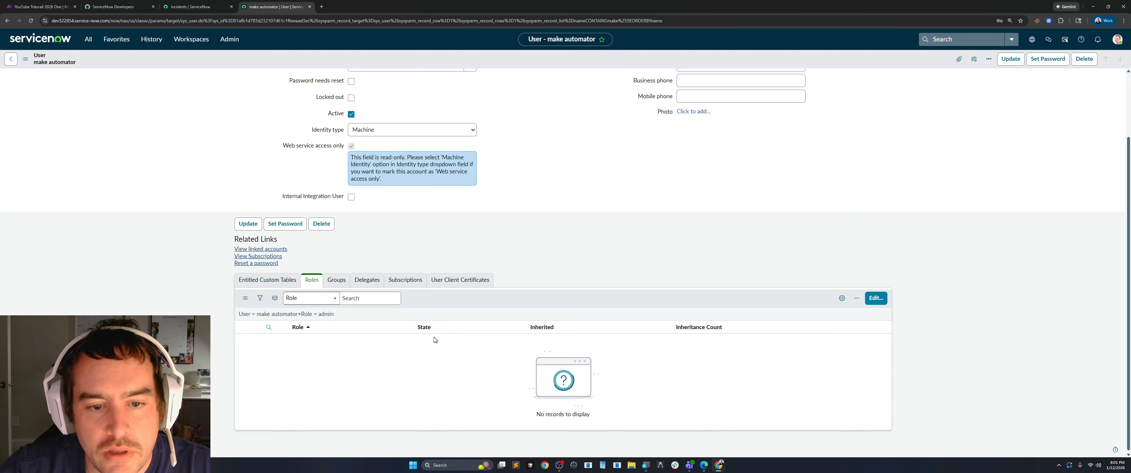
Edit the user's roles, add admin to the Roles List and save the assignment.
{"action": "left_click", "coordinate": [875, 299]}
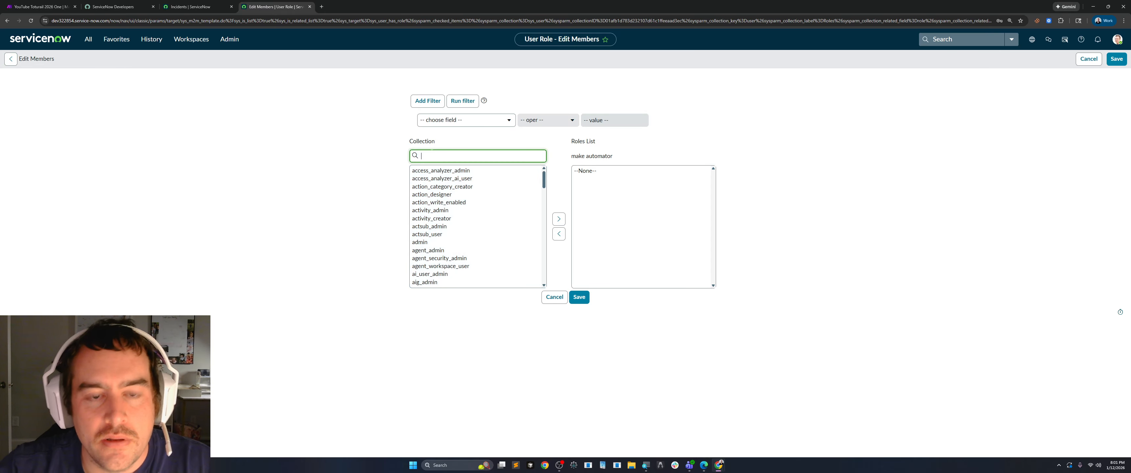
{"action": "type", "text": "ad"}
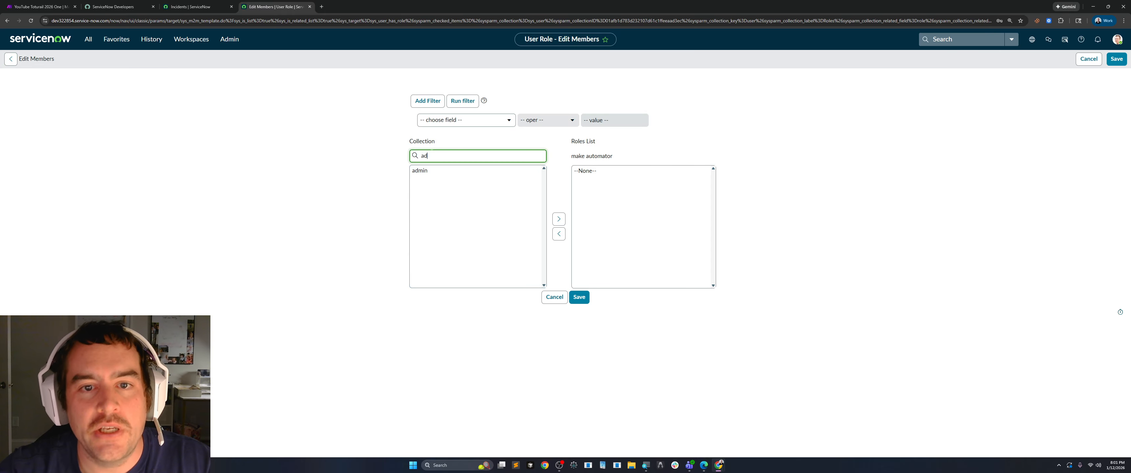
{"action": "left_click", "coordinate": [420, 171]}
{"action": "left_click", "coordinate": [559, 221]}
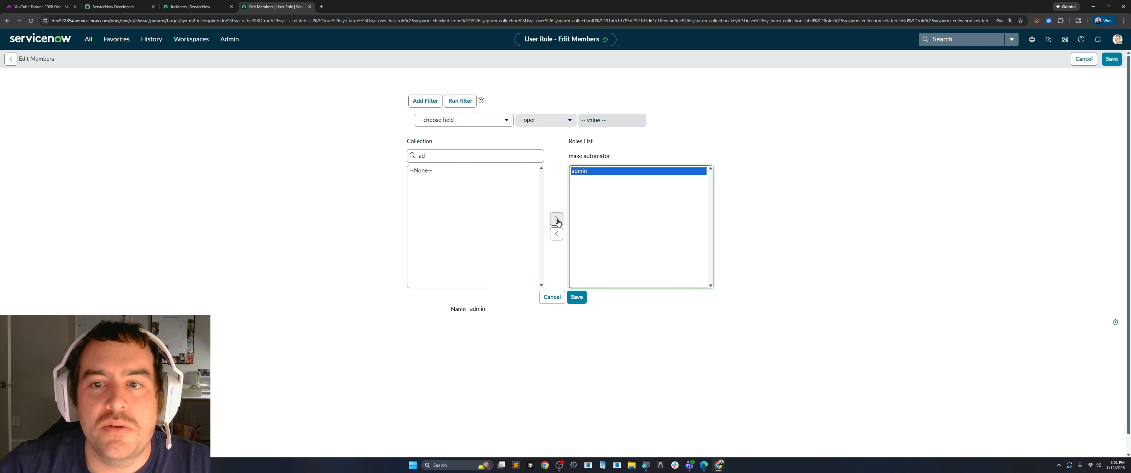
{"action": "left_click", "coordinate": [569, 298]}
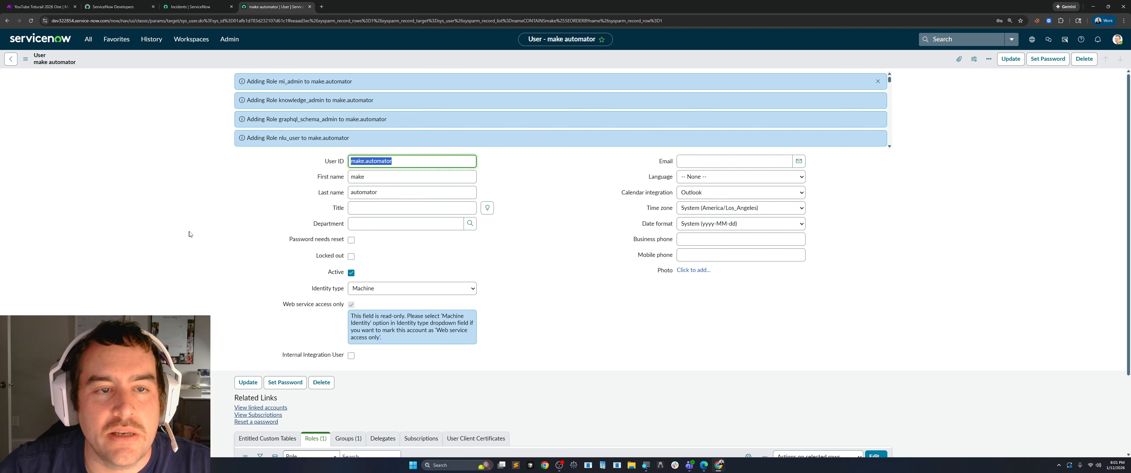
Check the make.automator user's Roles related list and save the user record.
{"action": "scroll", "coordinate": [195, 232], "scroll_direction": "down", "scroll_amount": 3}
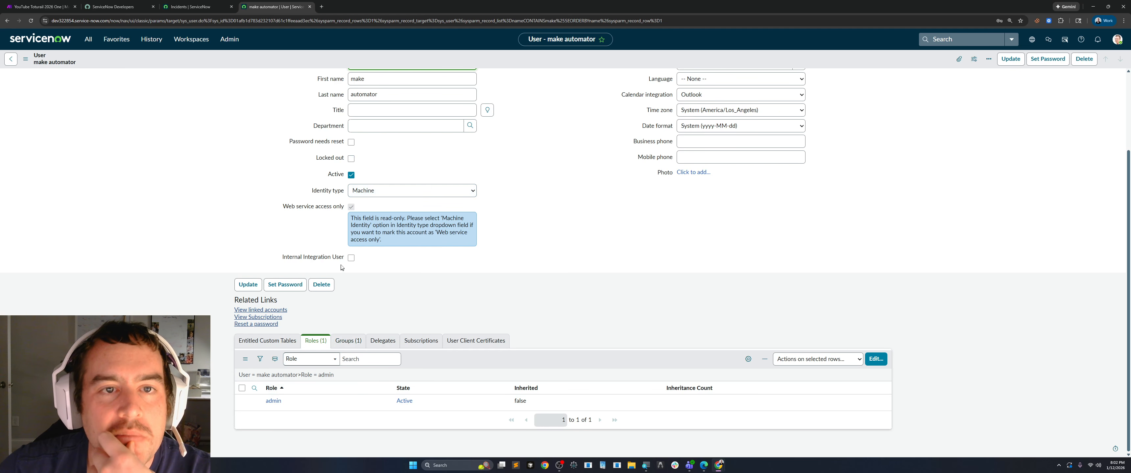
{"action": "scroll", "coordinate": [281, 184], "scroll_direction": "up", "scroll_amount": 3}
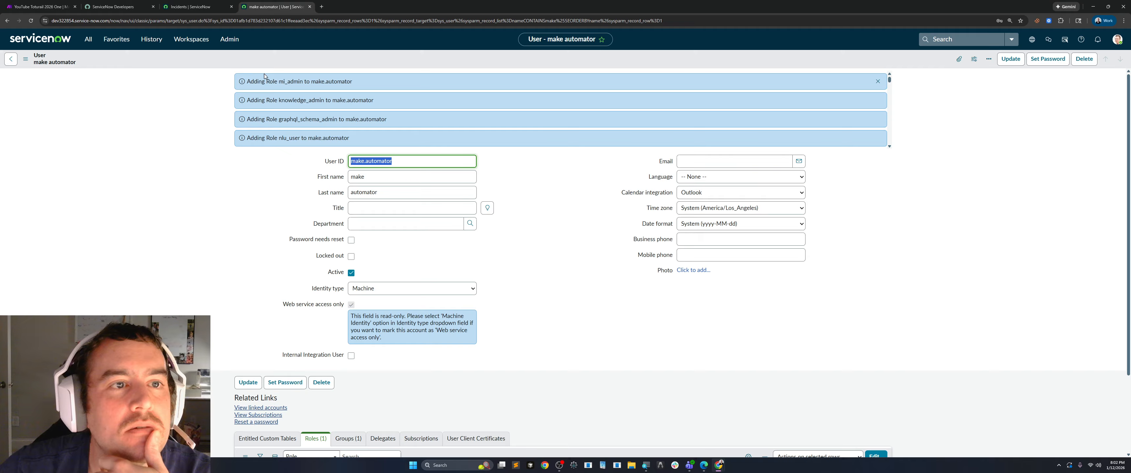
{"action": "right_click", "coordinate": [205, 55]}
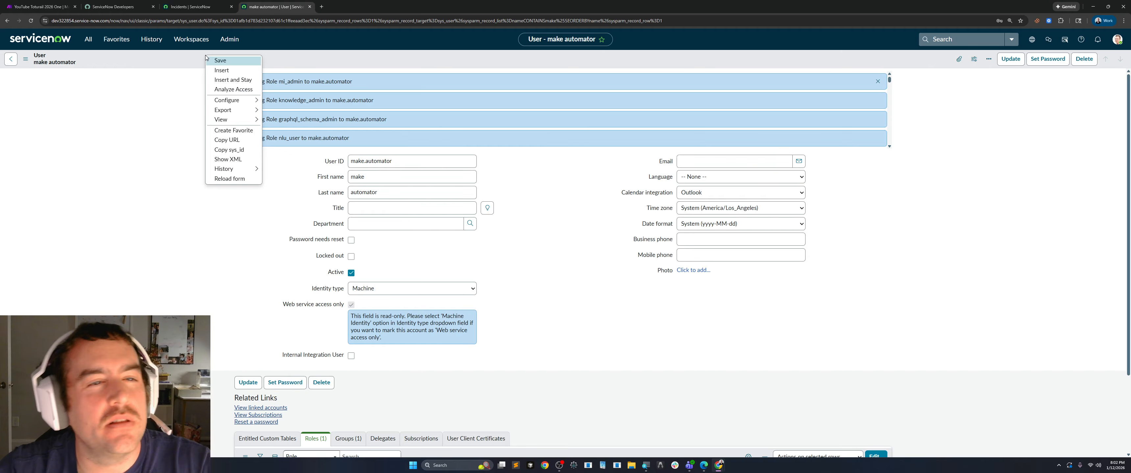
{"action": "left_click", "coordinate": [221, 60]}
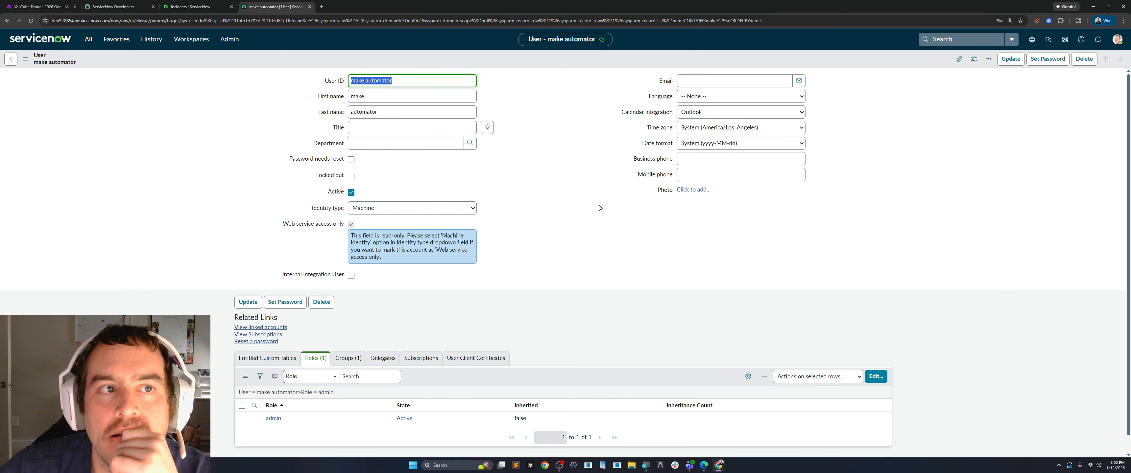
Switch to Make and start a new connection in the ServiceNow module with connection type ServiceNow.
{"action": "left_click", "coordinate": [40, 7]}
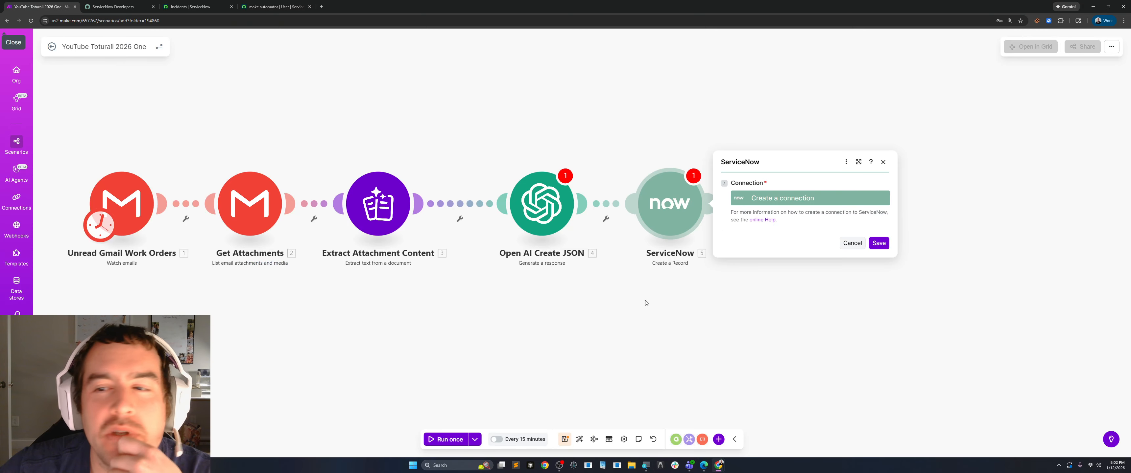
{"action": "left_click", "coordinate": [768, 203]}
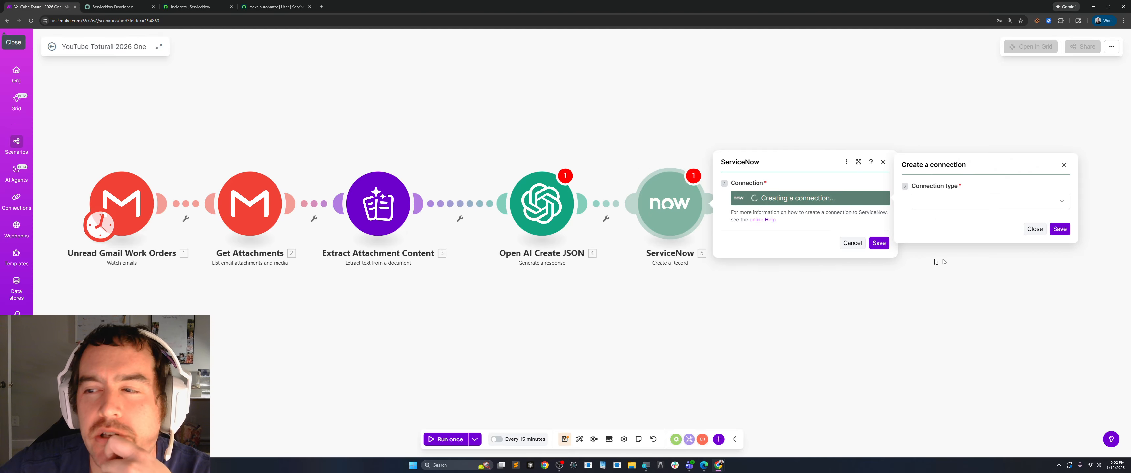
{"action": "left_click", "coordinate": [1003, 211]}
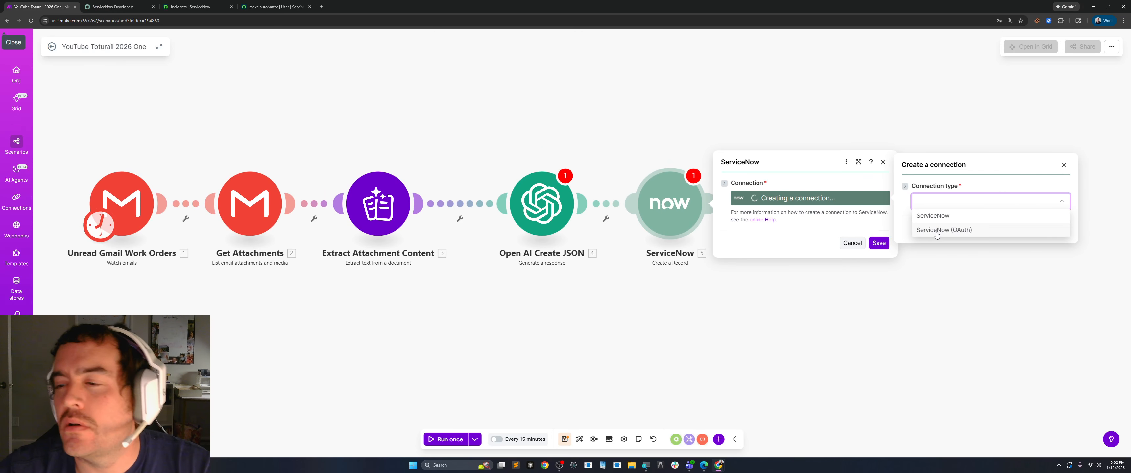
{"action": "left_click", "coordinate": [933, 216]}
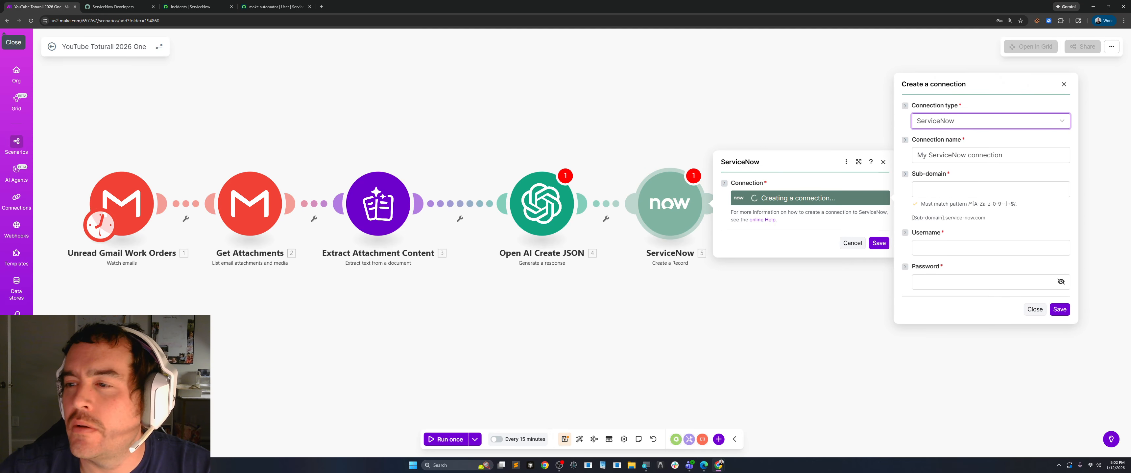
{"action": "triple_click", "coordinate": [1013, 155]}
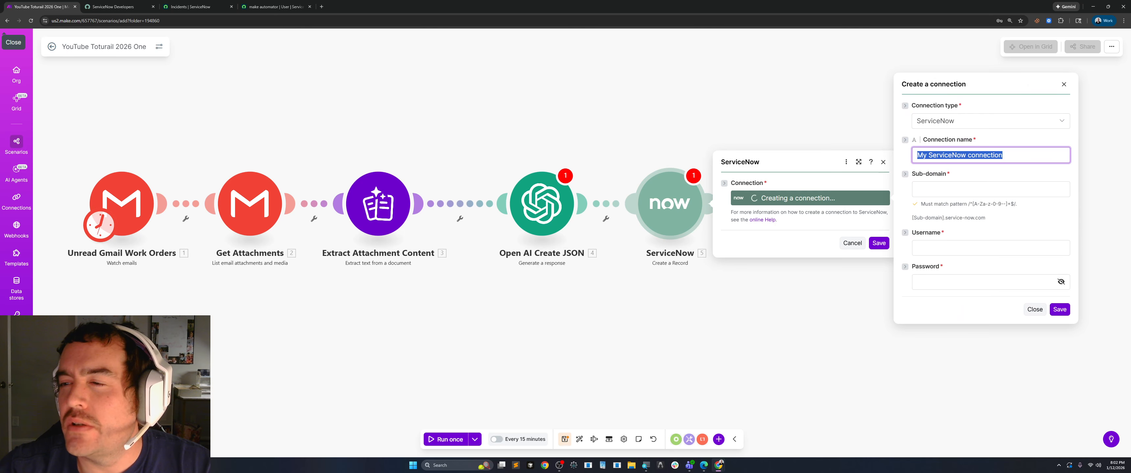
Copy the instance name dev322854 from the ServiceNow incidents page address into the connection's Sub-domain in Make.
{"action": "left_click", "coordinate": [934, 191]}
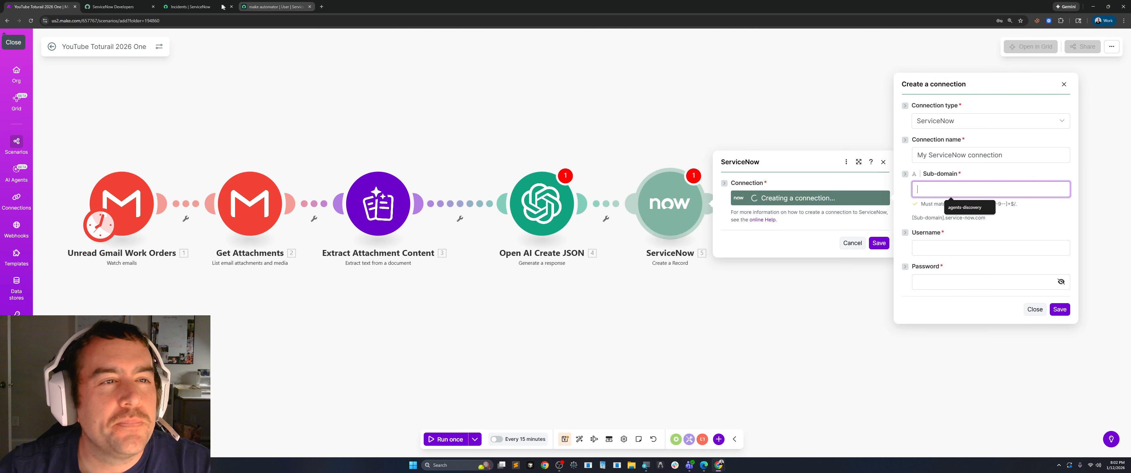
{"action": "left_click", "coordinate": [119, 8]}
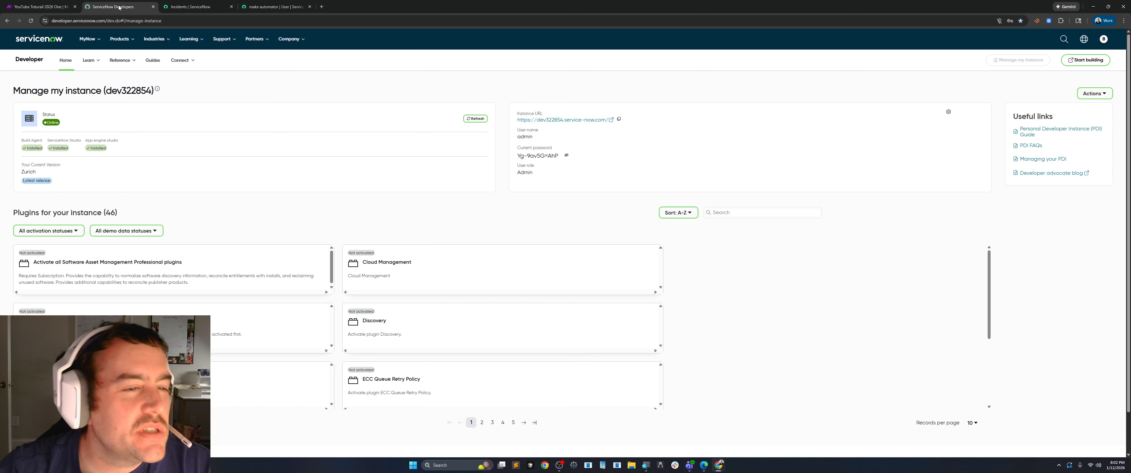
{"action": "left_click", "coordinate": [190, 6]}
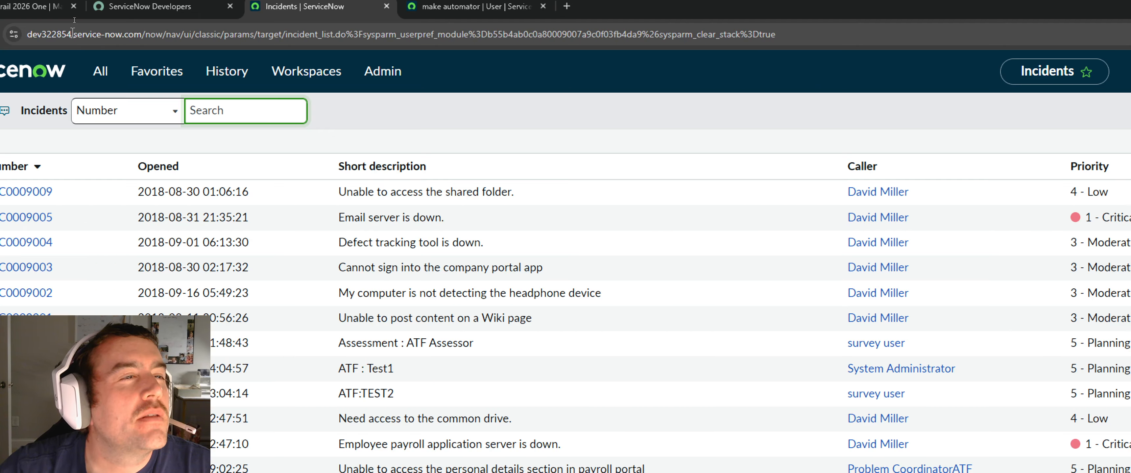
{"action": "left_click_drag", "start_coordinate": [73, 34], "coordinate": [20, 33]}
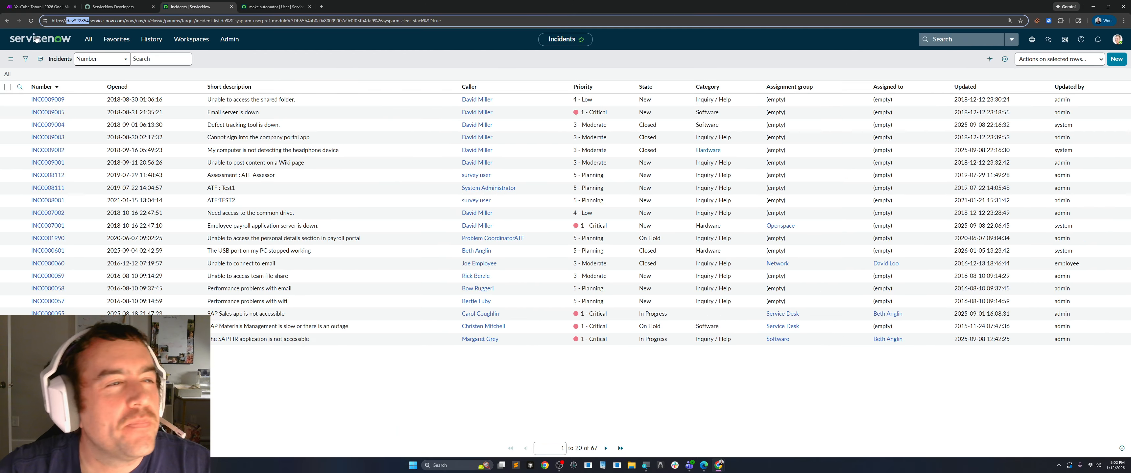
{"action": "double_click", "coordinate": [74, 24]}
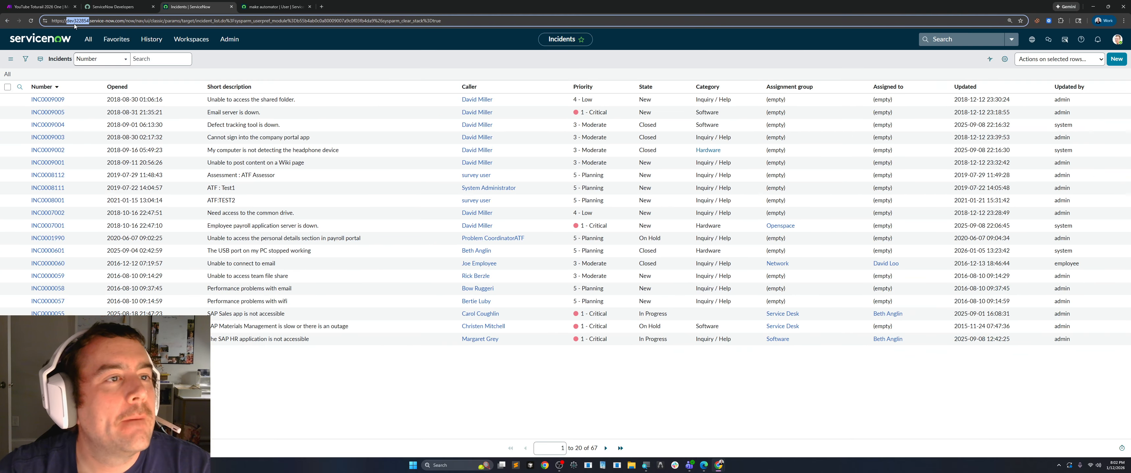
{"action": "right_click", "coordinate": [74, 23]}
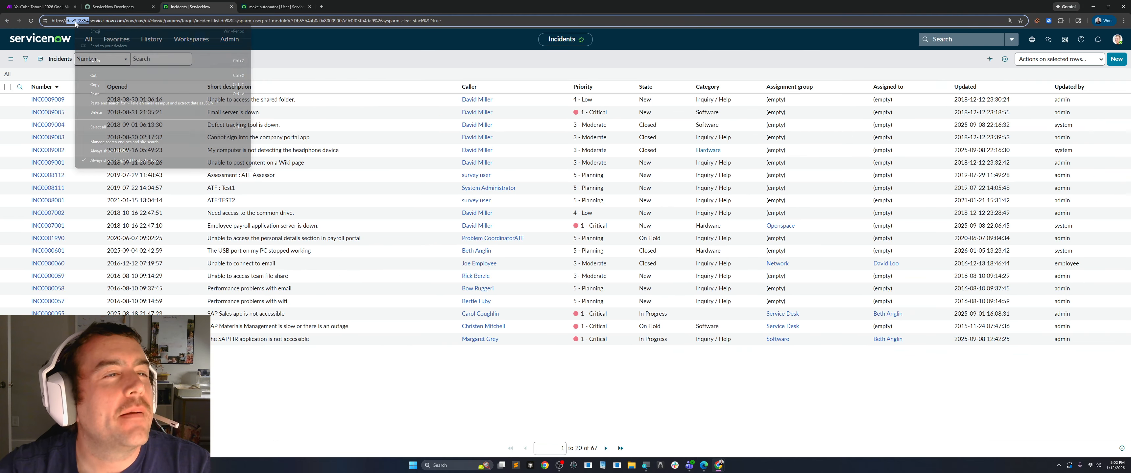
{"action": "left_click", "coordinate": [103, 85]}
{"action": "left_click", "coordinate": [45, 7]}
{"action": "left_click", "coordinate": [950, 188]}
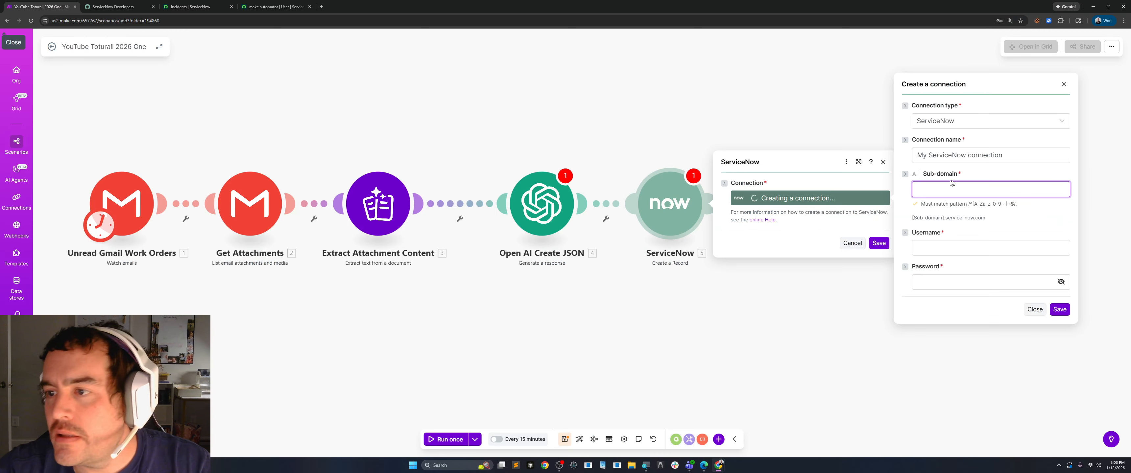
{"action": "key", "text": "ctrl+v"}
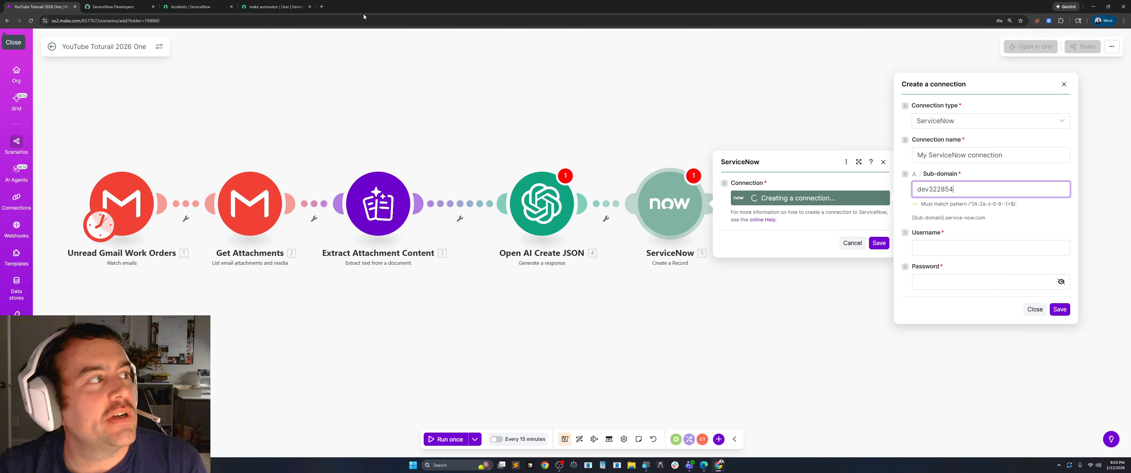
Copy the User ID make.automator from the ServiceNow user record into the connection's Username in Make.
{"action": "left_click", "coordinate": [114, 7]}
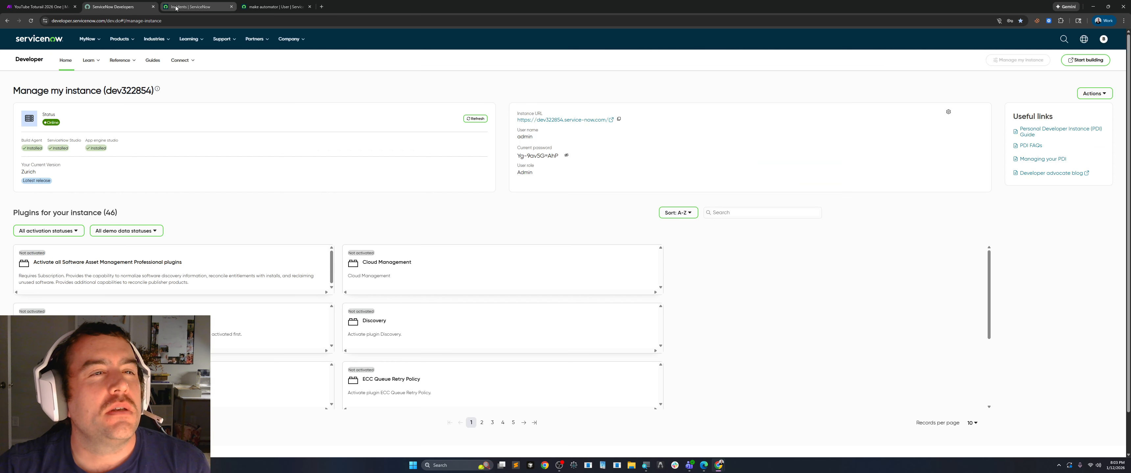
{"action": "left_click", "coordinate": [190, 6]}
{"action": "left_click", "coordinate": [274, 6]}
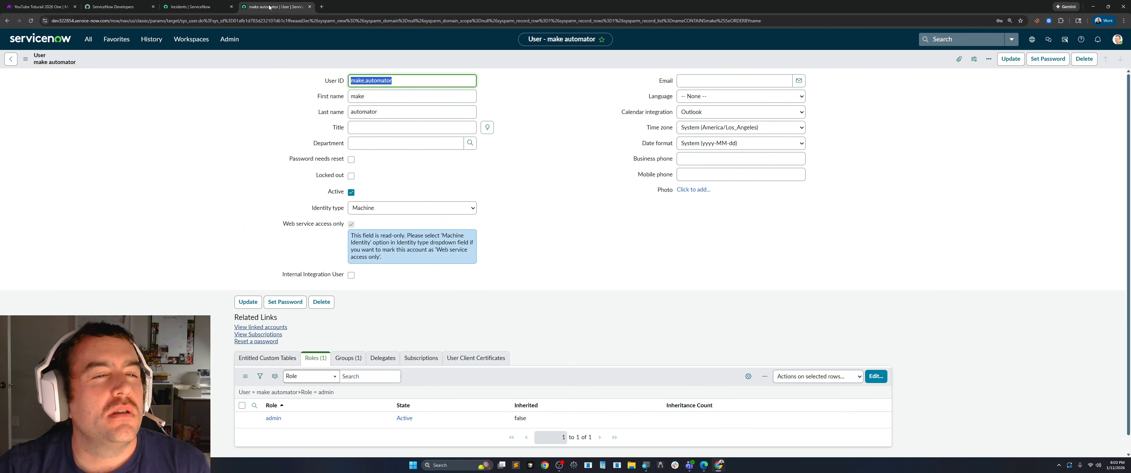
{"action": "right_click", "coordinate": [373, 83]}
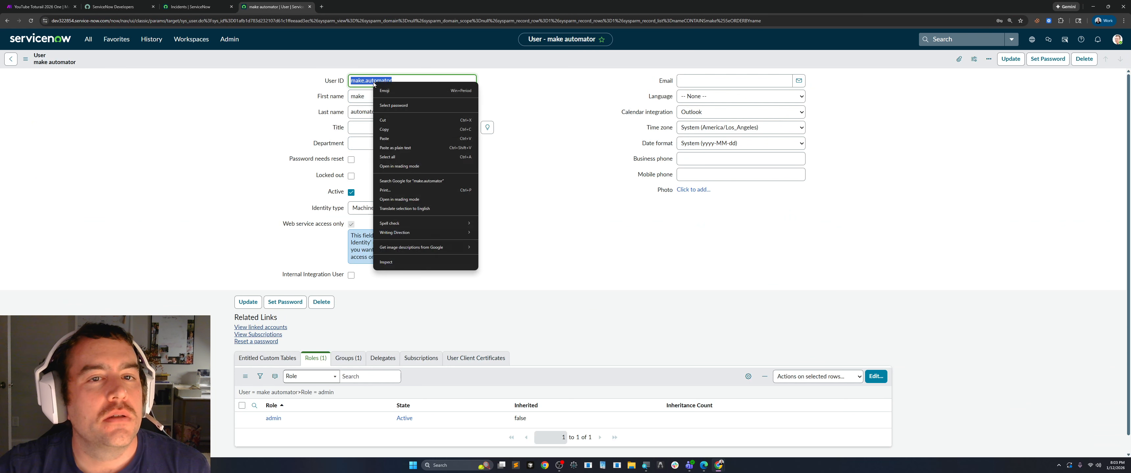
{"action": "left_click", "coordinate": [384, 129]}
{"action": "left_click", "coordinate": [42, 7]}
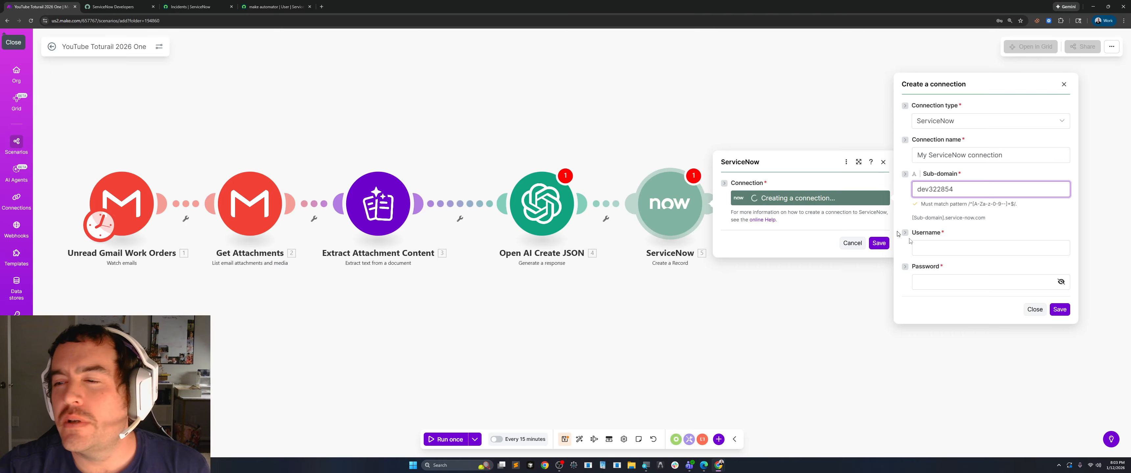
{"action": "left_click", "coordinate": [922, 249]}
{"action": "right_click", "coordinate": [933, 247]}
{"action": "left_click", "coordinate": [953, 345]}
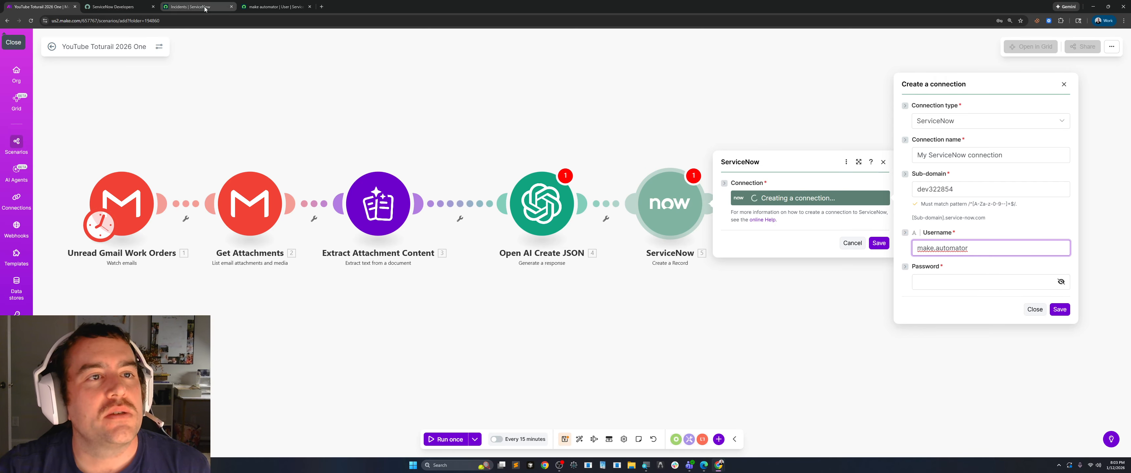
Switch to the make.automator user record in ServiceNow and generate a new password for it, with the password shown.
{"action": "left_click", "coordinate": [190, 6]}
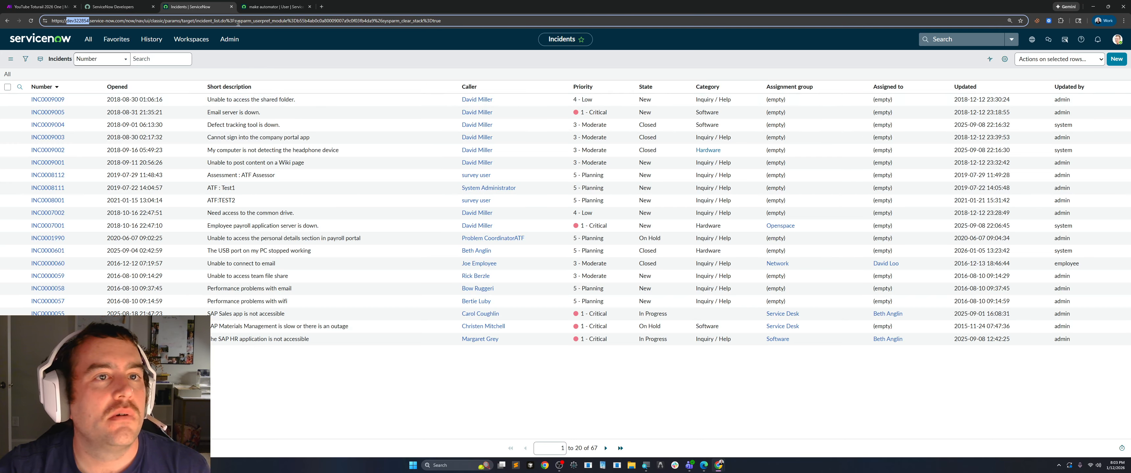
{"action": "left_click", "coordinate": [274, 7]}
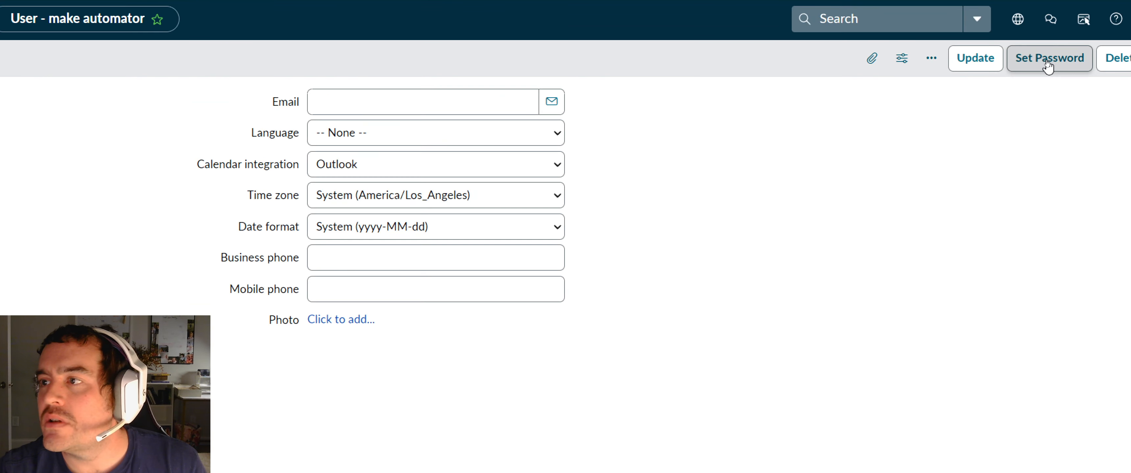
{"action": "left_click", "coordinate": [1048, 61]}
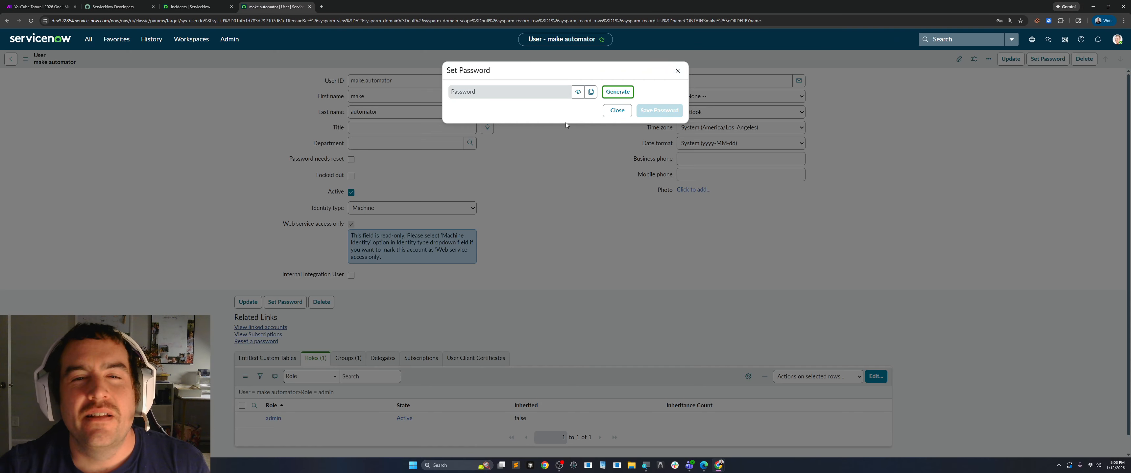
{"action": "left_click", "coordinate": [614, 93]}
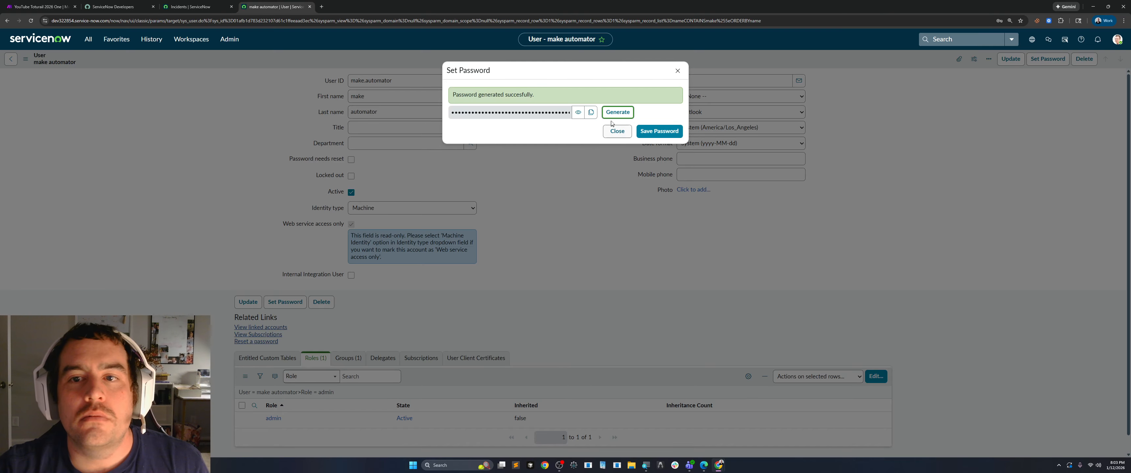
{"action": "left_click", "coordinate": [578, 113]}
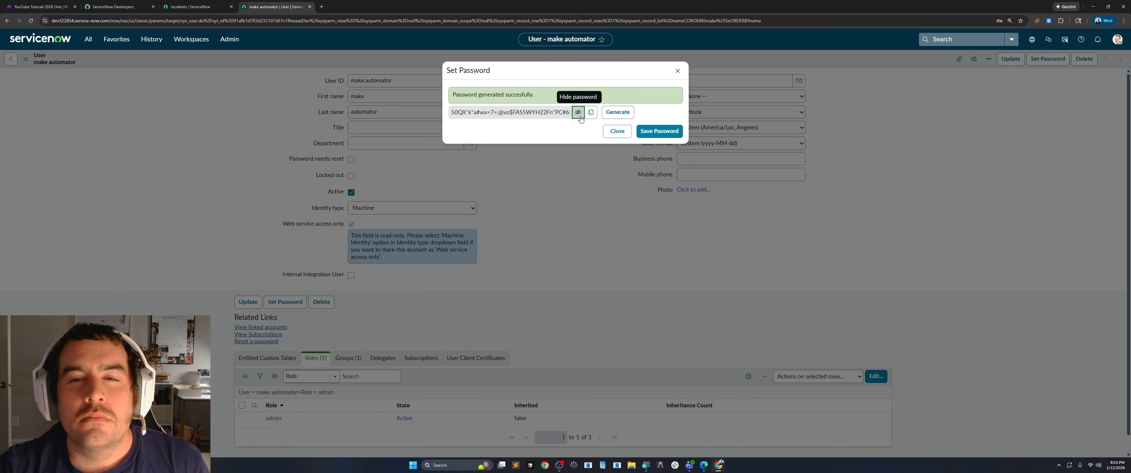
{"action": "left_click", "coordinate": [619, 114]}
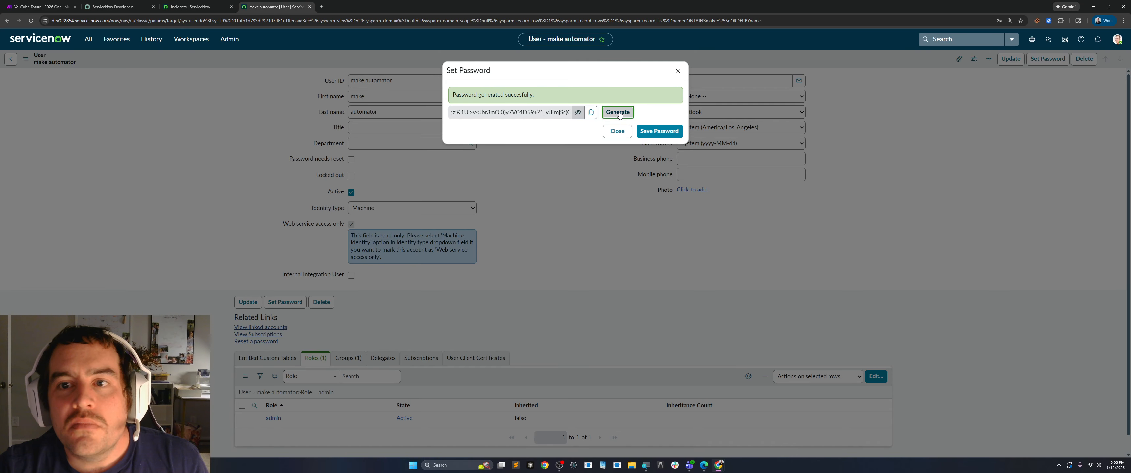
{"action": "left_click", "coordinate": [618, 113]}
{"action": "left_click", "coordinate": [618, 114]}
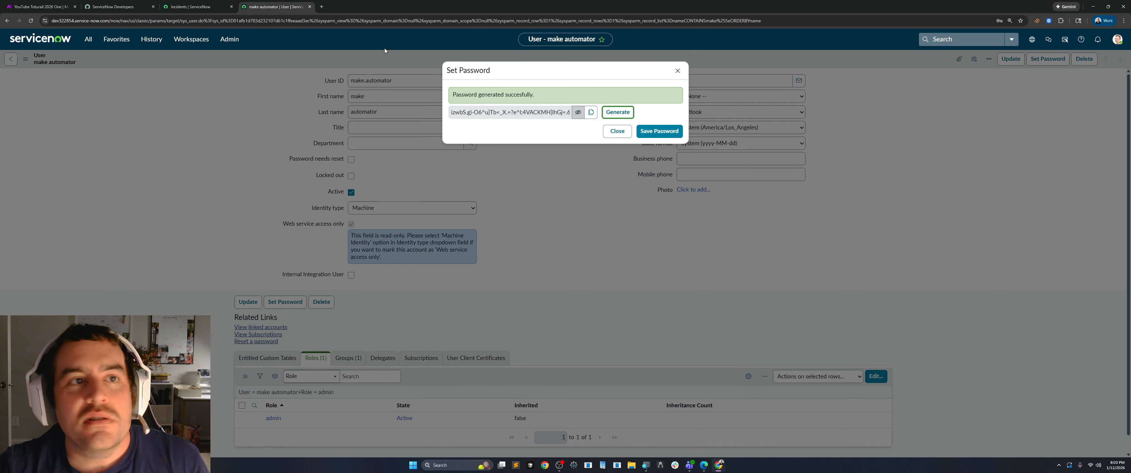
{"action": "left_click", "coordinate": [192, 8]}
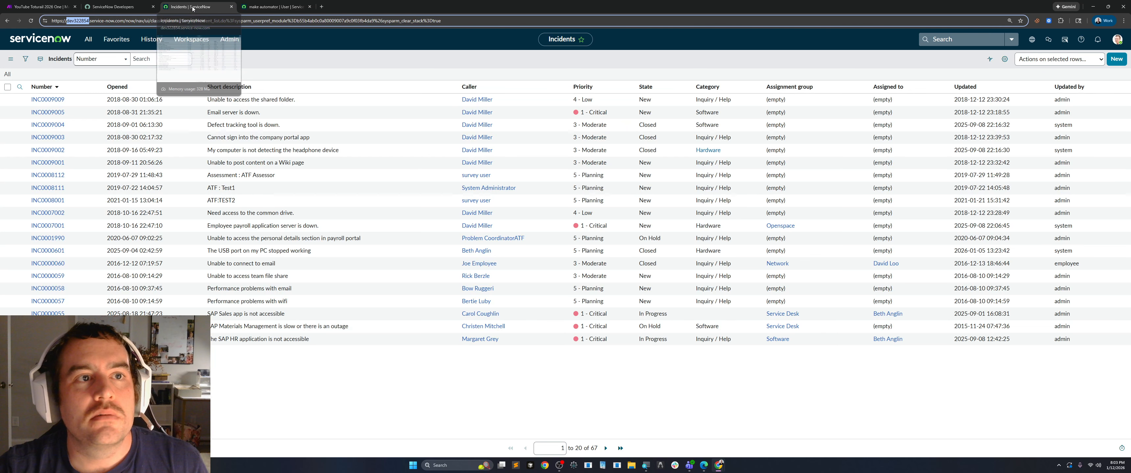
{"action": "left_click", "coordinate": [119, 7]}
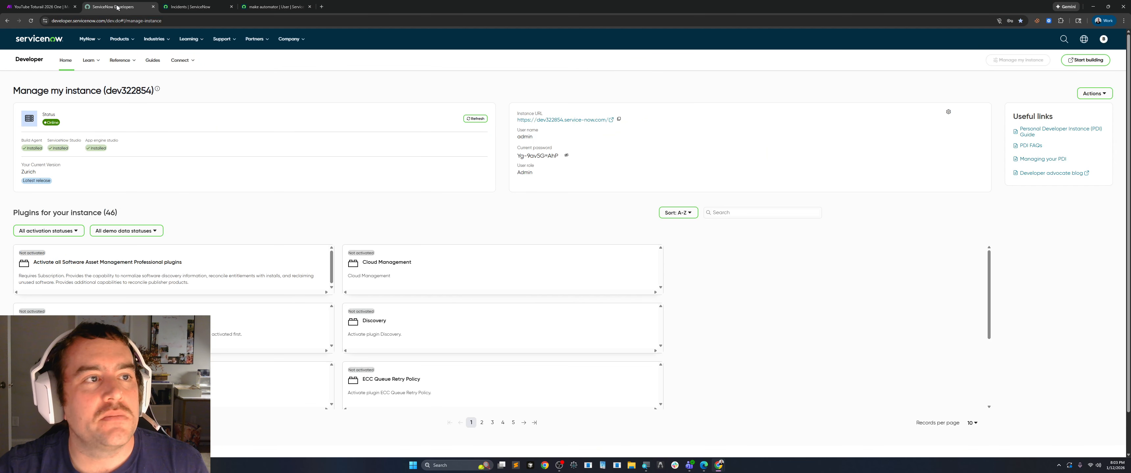
{"action": "left_click", "coordinate": [40, 7]}
{"action": "left_click", "coordinate": [964, 282]}
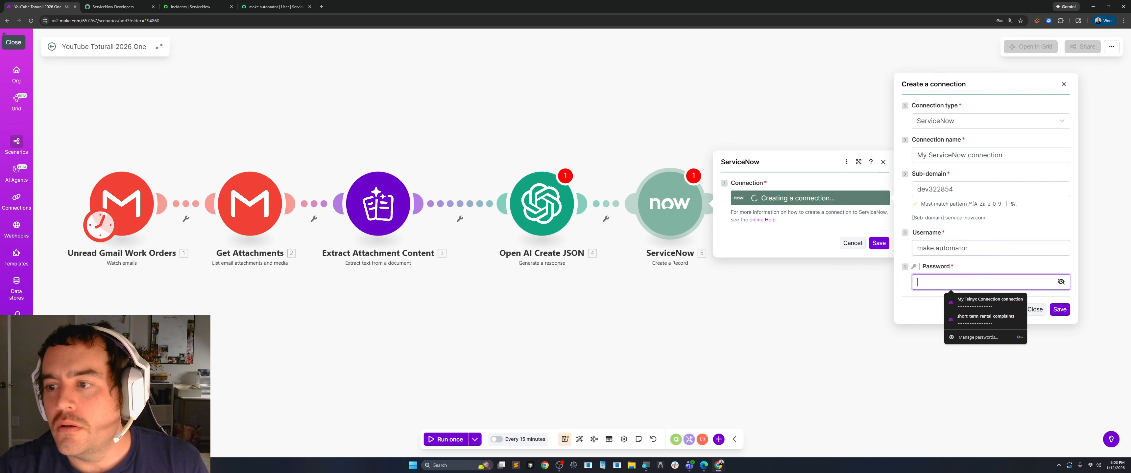
{"action": "key", "text": "ctrl+v"}
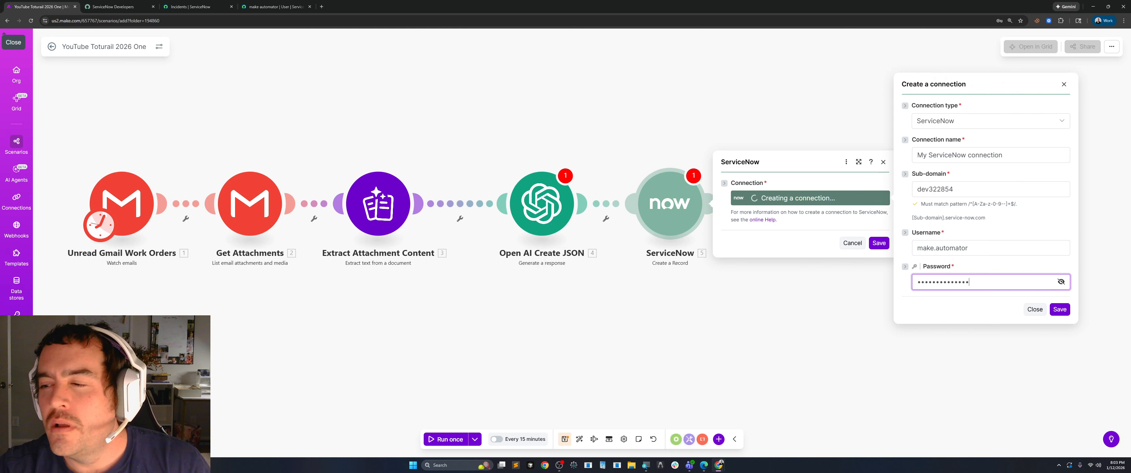
{"action": "left_click", "coordinate": [1060, 284]}
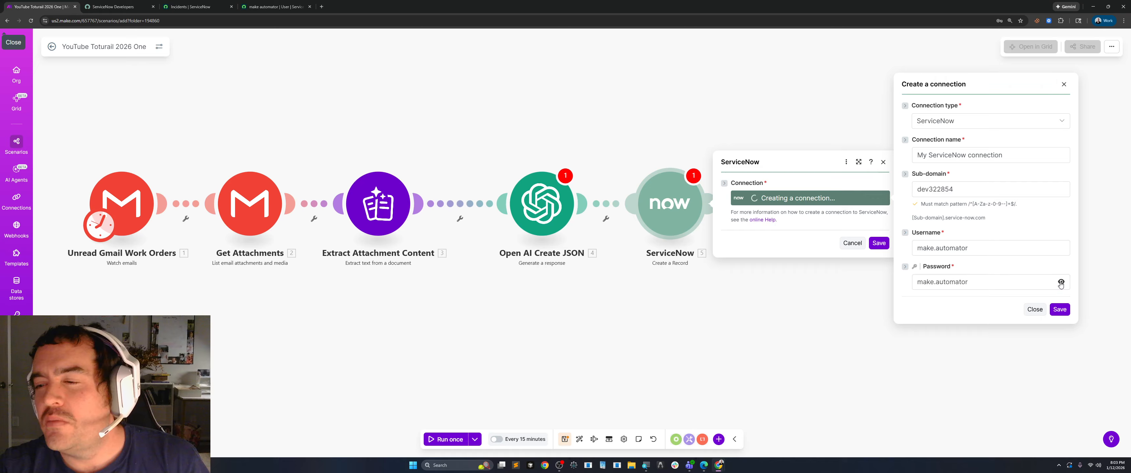
{"action": "left_click", "coordinate": [977, 283]}
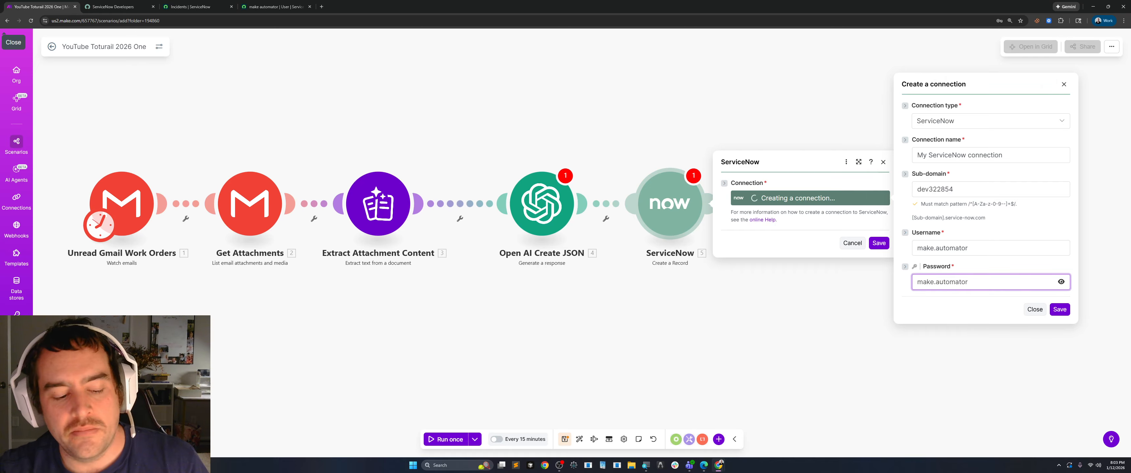
{"action": "key", "text": "ctrl+a"}
{"action": "key", "text": "BackSpace"}
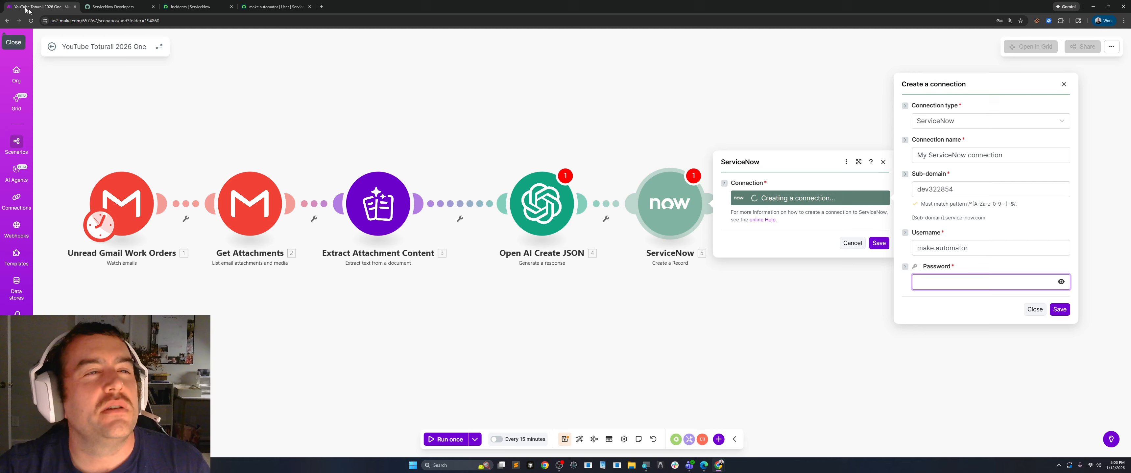
Copy the generated password from the make.automator user record in ServiceNow and save it as the account's password.
{"action": "left_click", "coordinate": [273, 7]}
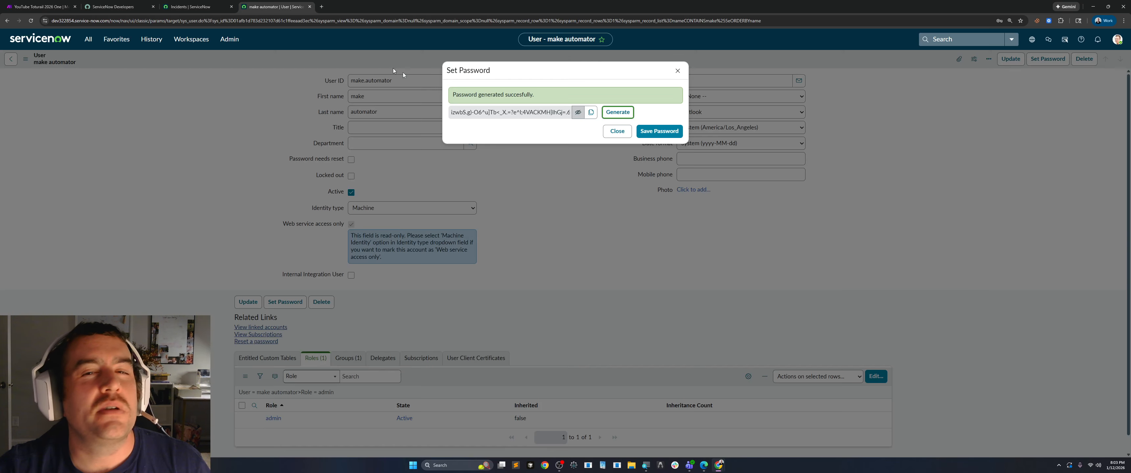
{"action": "left_click", "coordinate": [592, 113]}
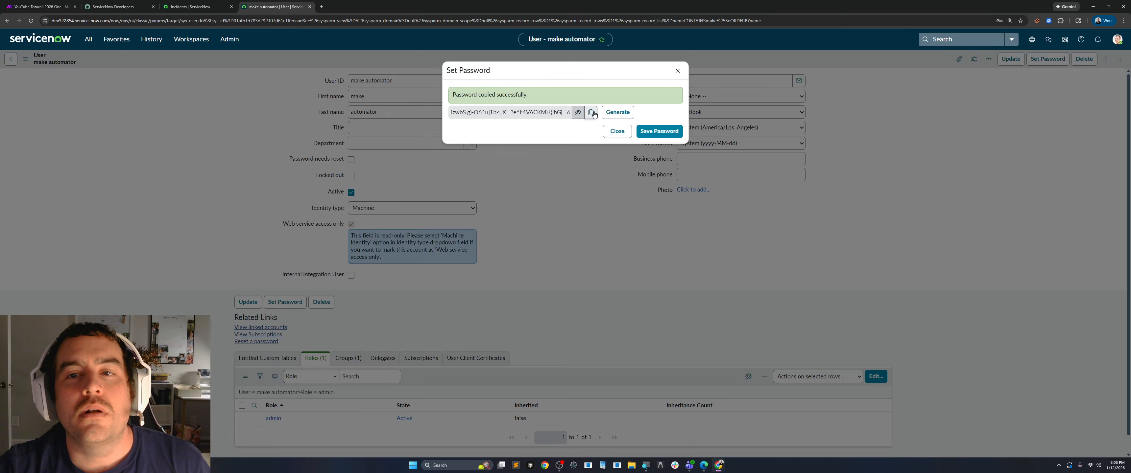
{"action": "left_click", "coordinate": [652, 132]}
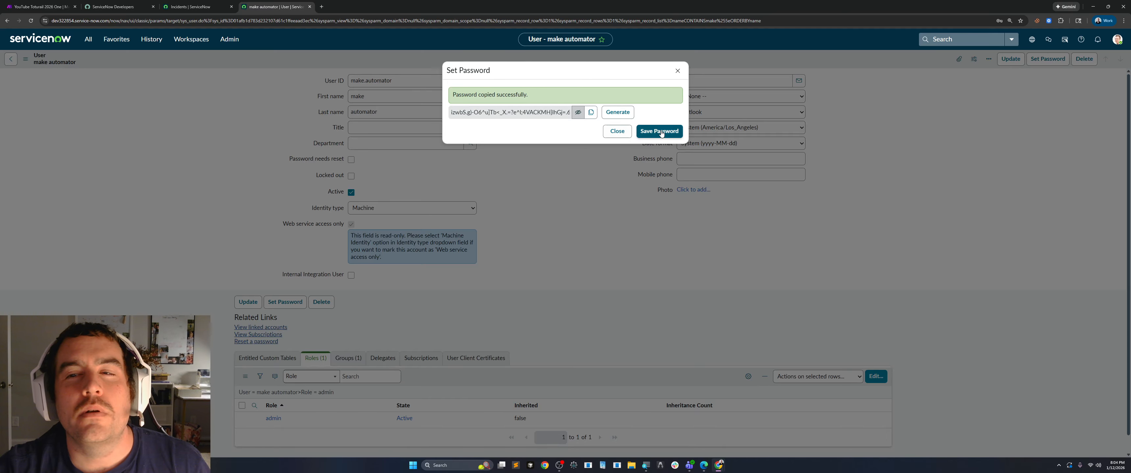
{"action": "left_click", "coordinate": [677, 71]}
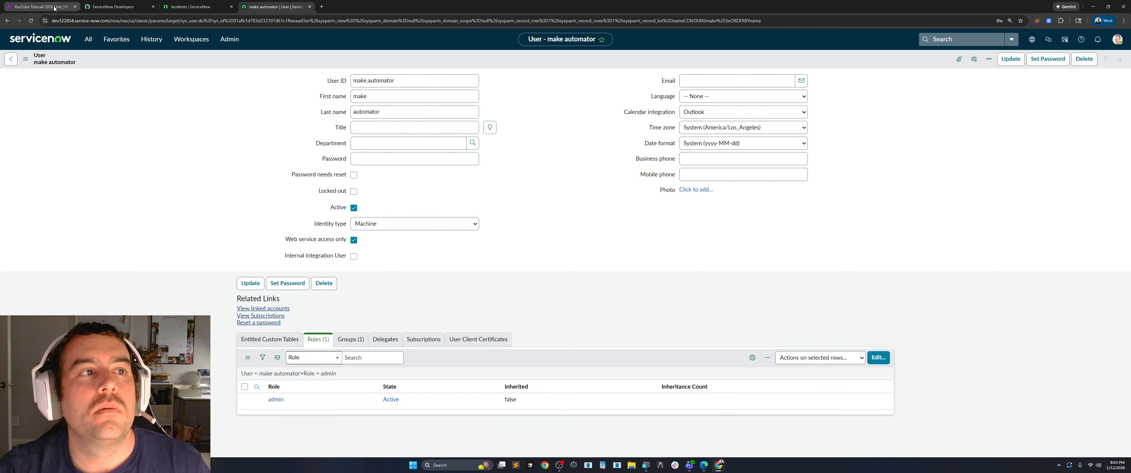
Paste the account password into the Make connection's Password, save the connection, and store the login in the browser.
{"action": "left_click", "coordinate": [48, 6]}
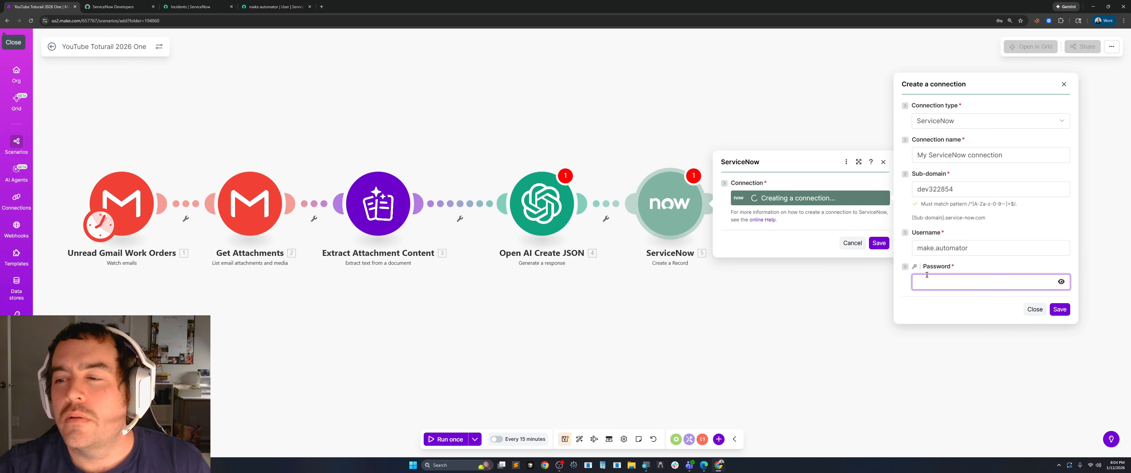
{"action": "key", "text": "ctrl+v"}
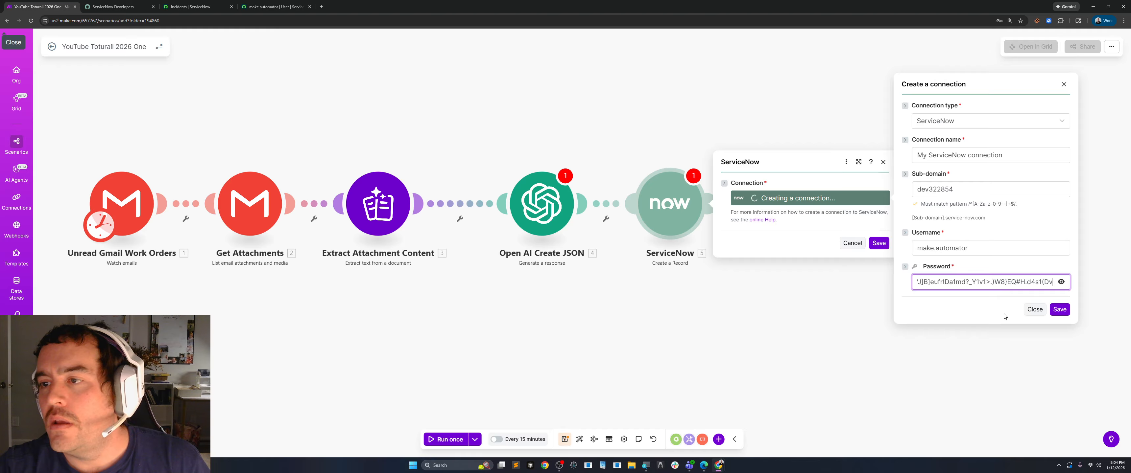
{"action": "left_click", "coordinate": [1059, 310]}
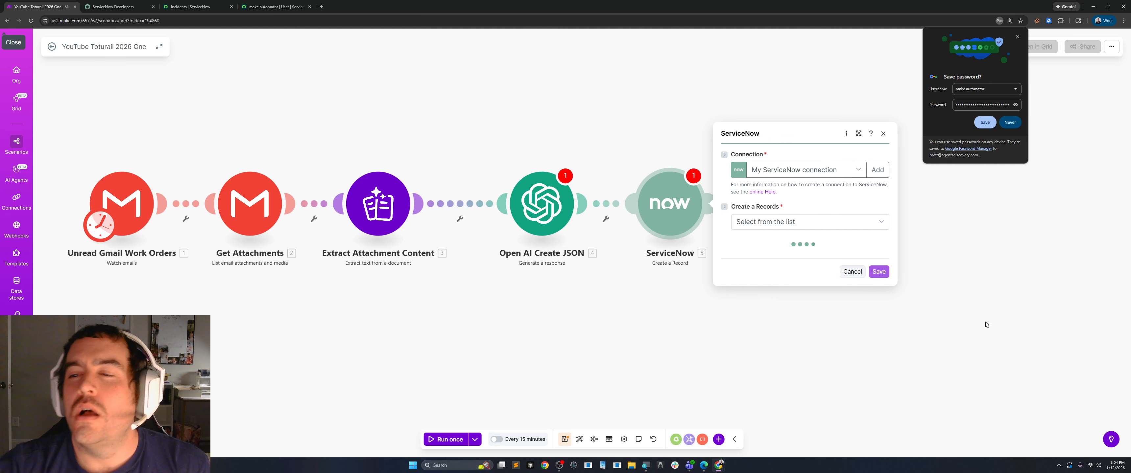
{"action": "left_click", "coordinate": [984, 122]}
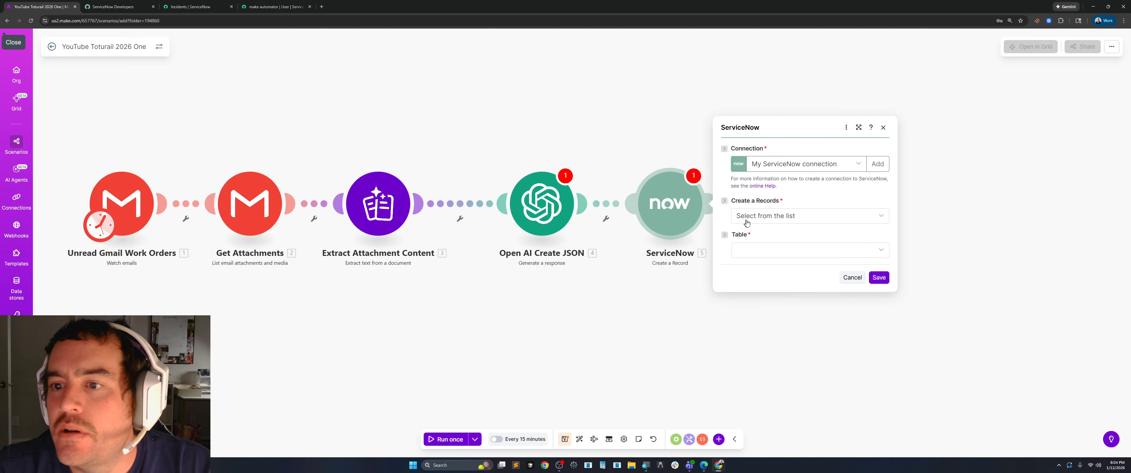
Choose Incident as the table in which the ServiceNow module creates records.
{"action": "left_click", "coordinate": [859, 221]}
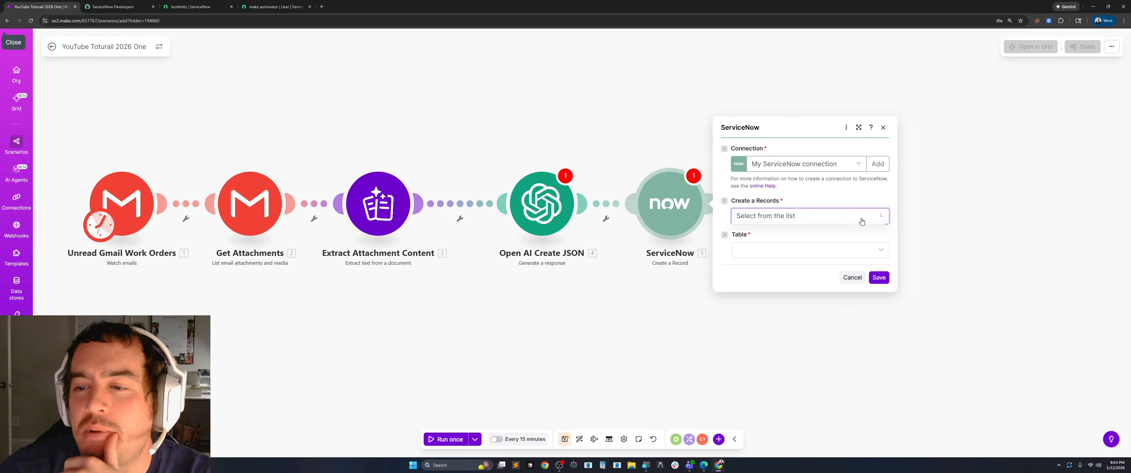
{"action": "left_click", "coordinate": [781, 245]}
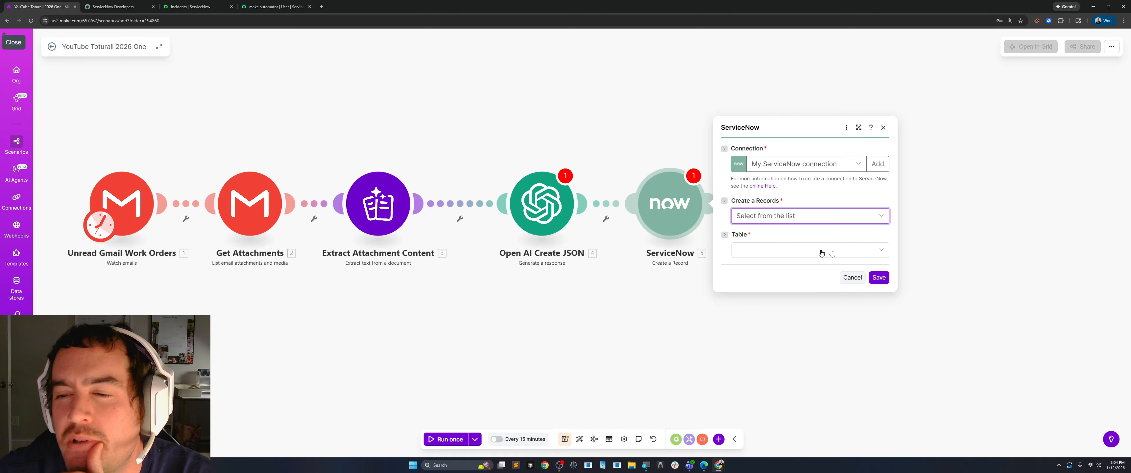
{"action": "left_click", "coordinate": [837, 256]}
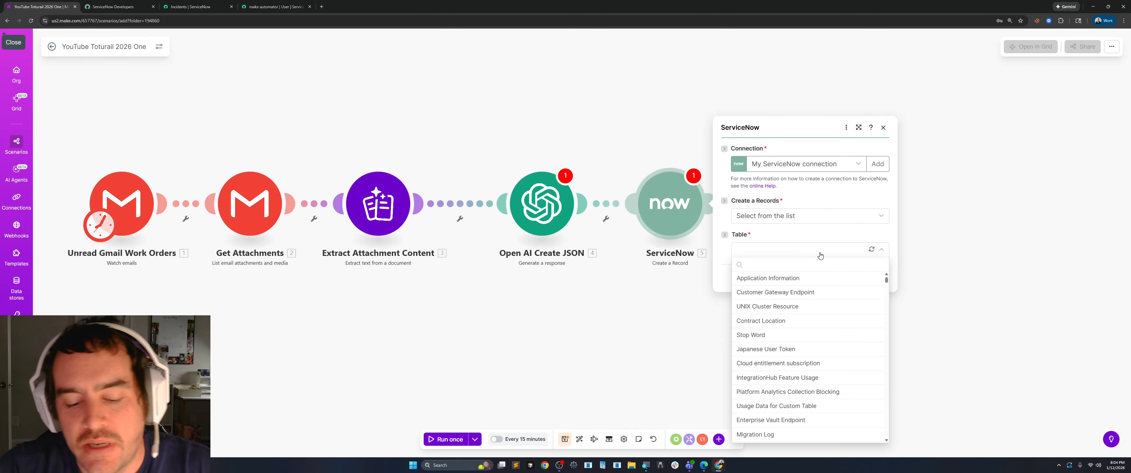
{"action": "type", "text": "incident"}
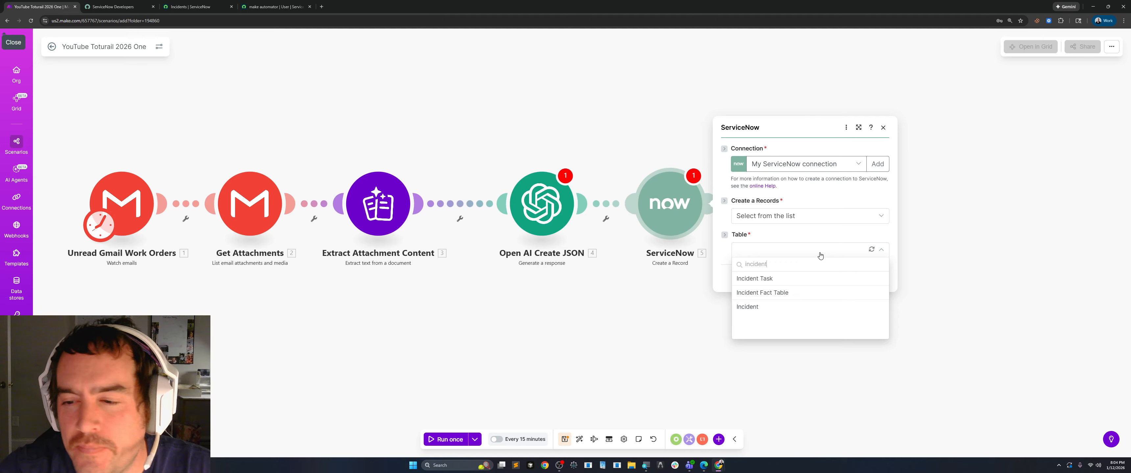
{"action": "left_click", "coordinate": [751, 307]}
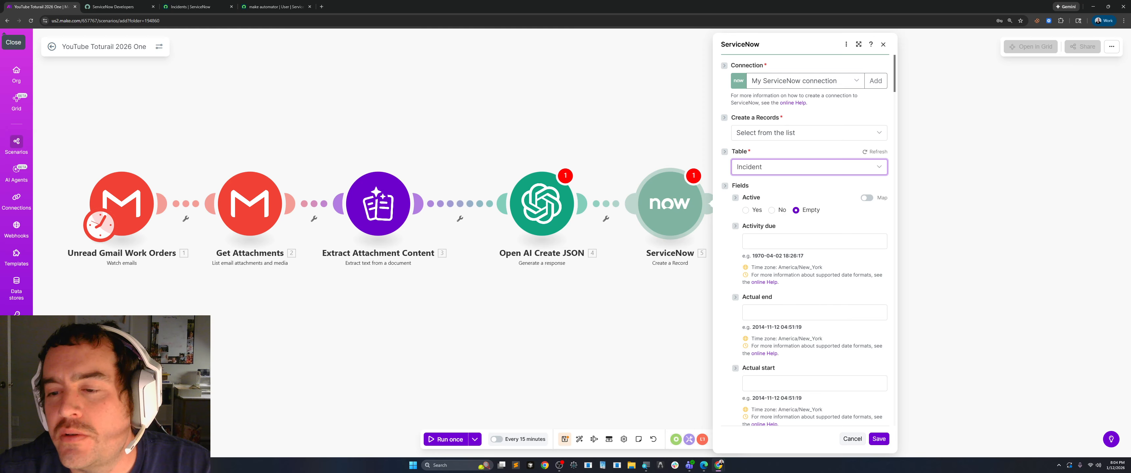
Enlarge the ServiceNow module settings and examine the available Incident fields, particularly Assigned to.
{"action": "scroll", "coordinate": [764, 168], "scroll_direction": "down", "scroll_amount": 3}
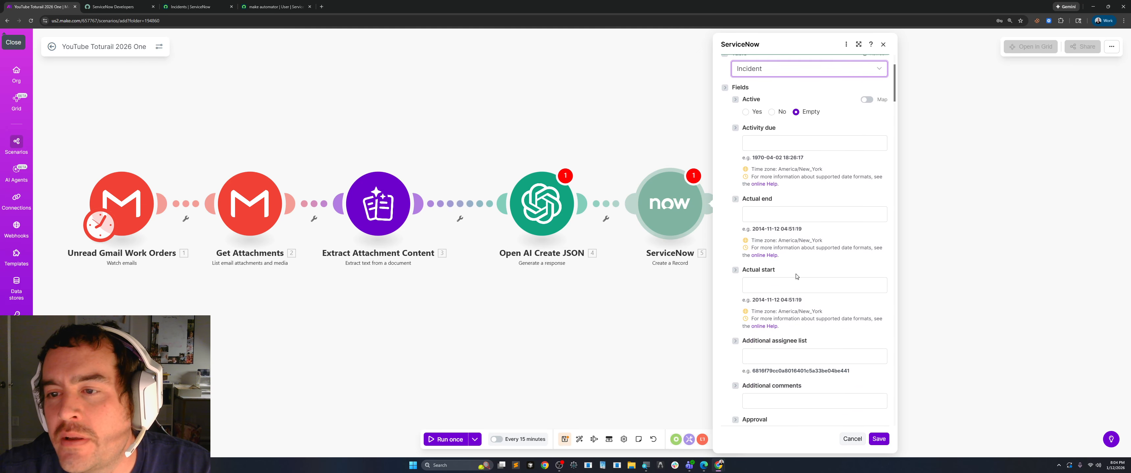
{"action": "scroll", "coordinate": [764, 168], "scroll_direction": "up", "scroll_amount": 2}
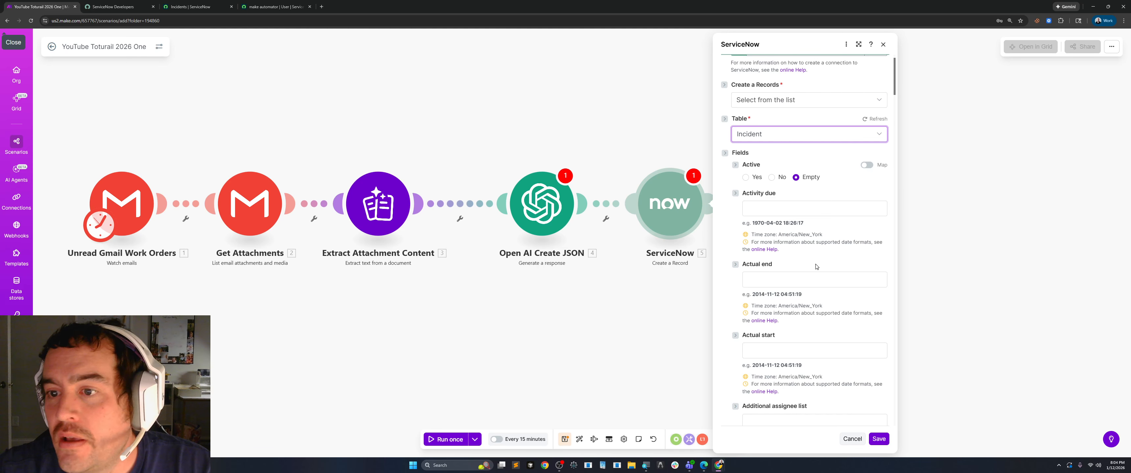
{"action": "left_click", "coordinate": [859, 44]}
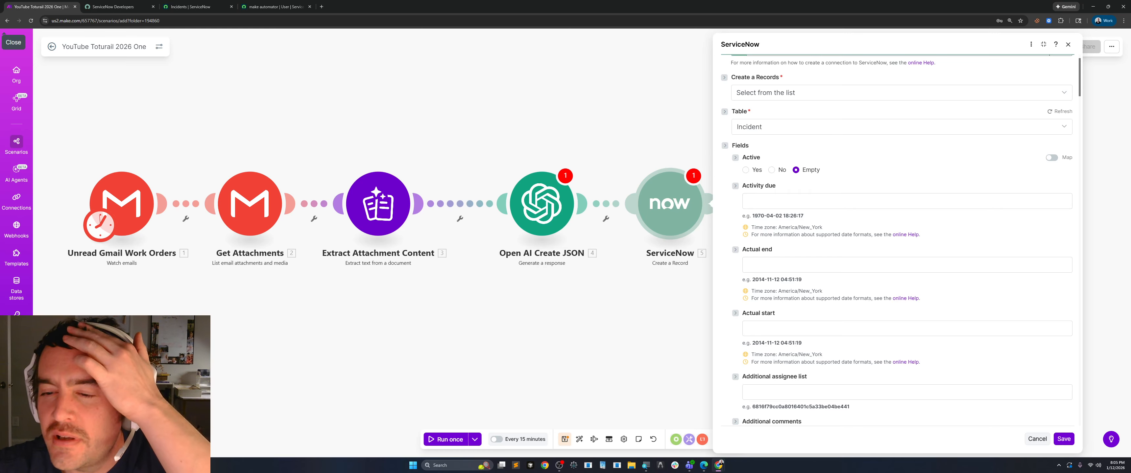
{"action": "scroll", "coordinate": [788, 291], "scroll_direction": "down", "scroll_amount": 2}
{"action": "scroll", "coordinate": [788, 290], "scroll_direction": "down", "scroll_amount": 4}
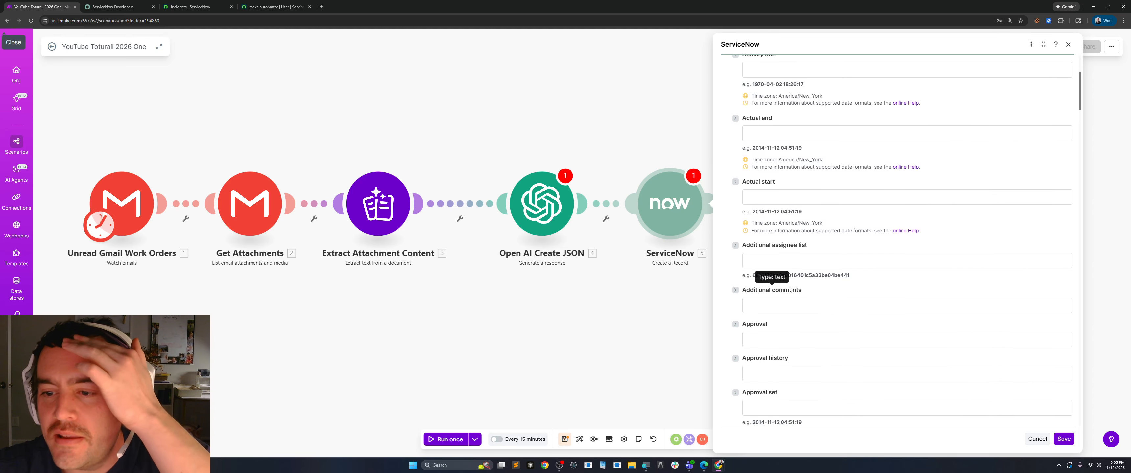
{"action": "scroll", "coordinate": [812, 301], "scroll_direction": "down", "scroll_amount": 3}
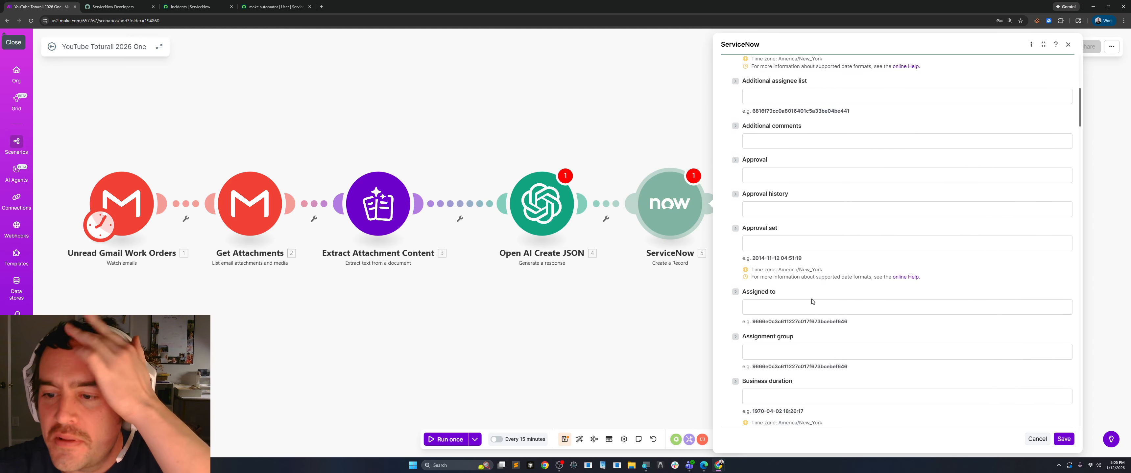
{"action": "scroll", "coordinate": [813, 301], "scroll_direction": "down", "scroll_amount": 2}
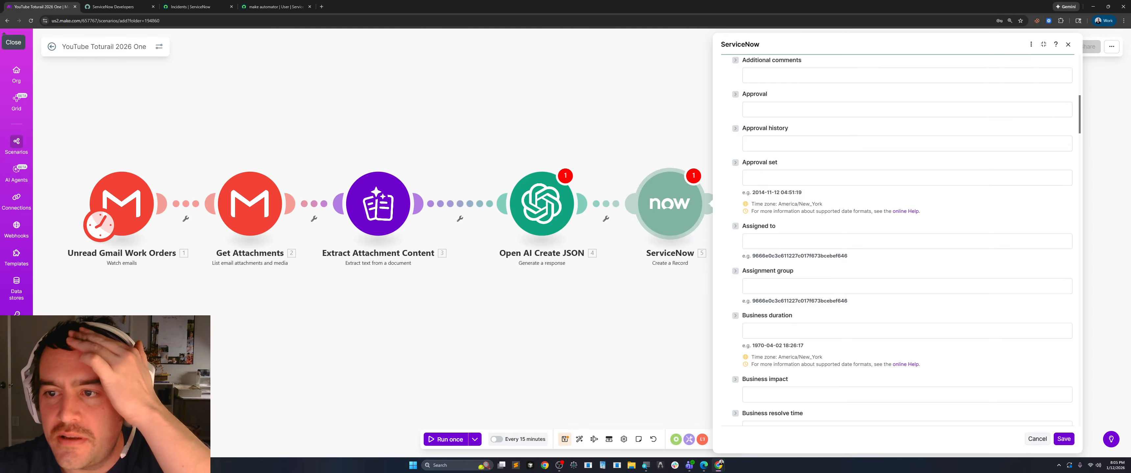
{"action": "scroll", "coordinate": [808, 285], "scroll_direction": "down", "scroll_amount": 3}
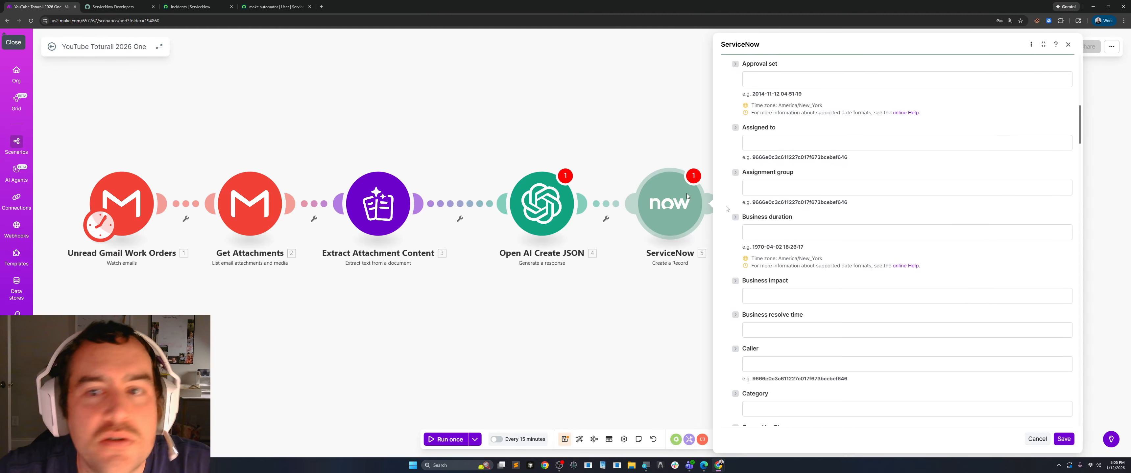
{"action": "left_click_drag", "start_coordinate": [777, 128], "coordinate": [742, 128]}
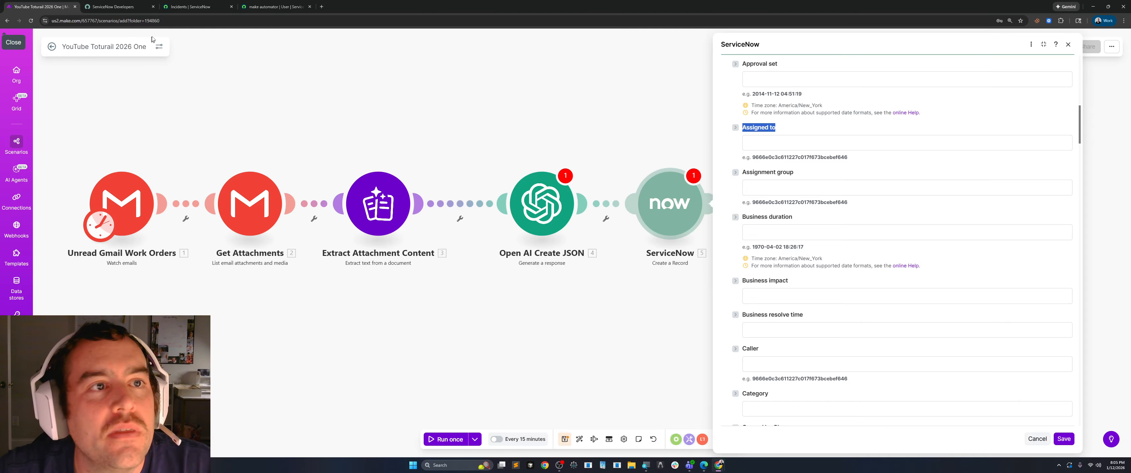
Open the first incident in the ServiceNow list and compare its form with the Incident fields offered by the Make module.
{"action": "left_click", "coordinate": [184, 6]}
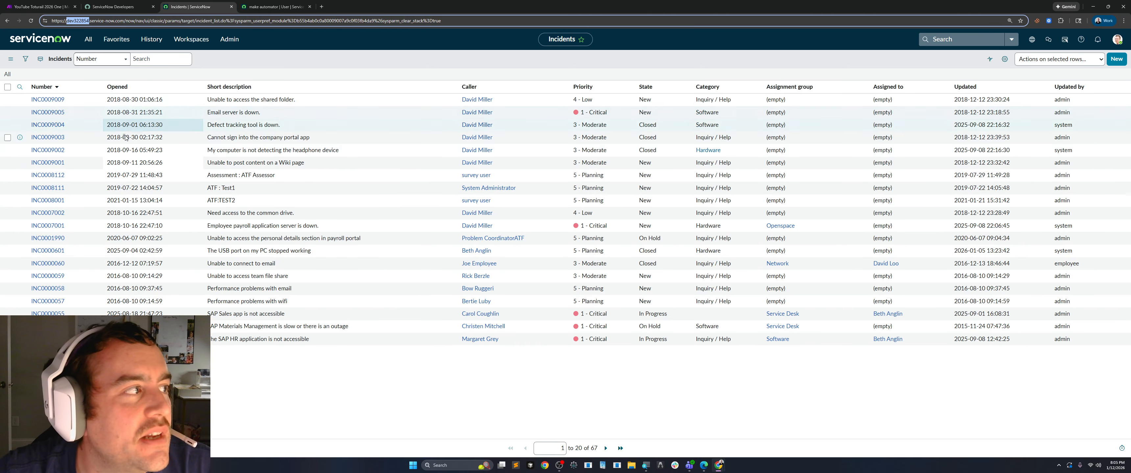
{"action": "left_click", "coordinate": [88, 39]}
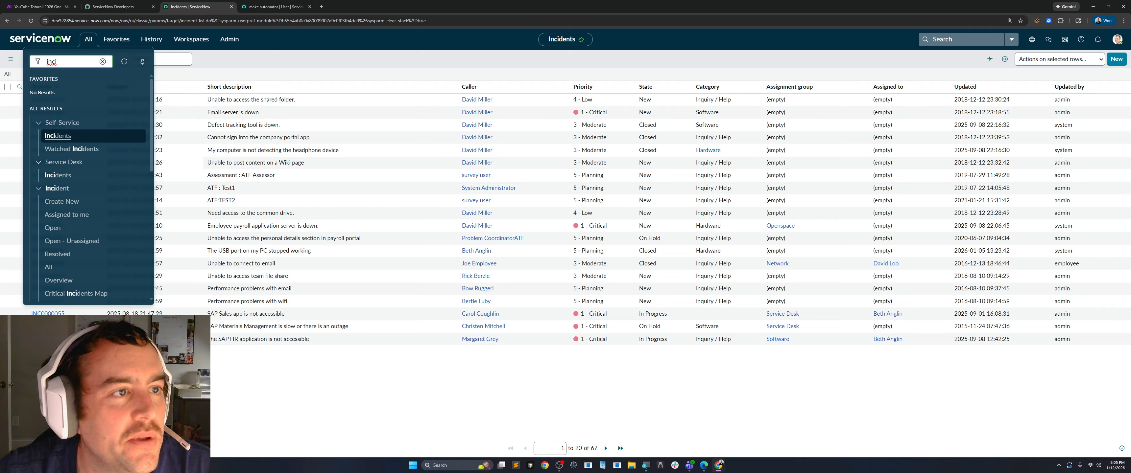
{"action": "left_click", "coordinate": [220, 61]}
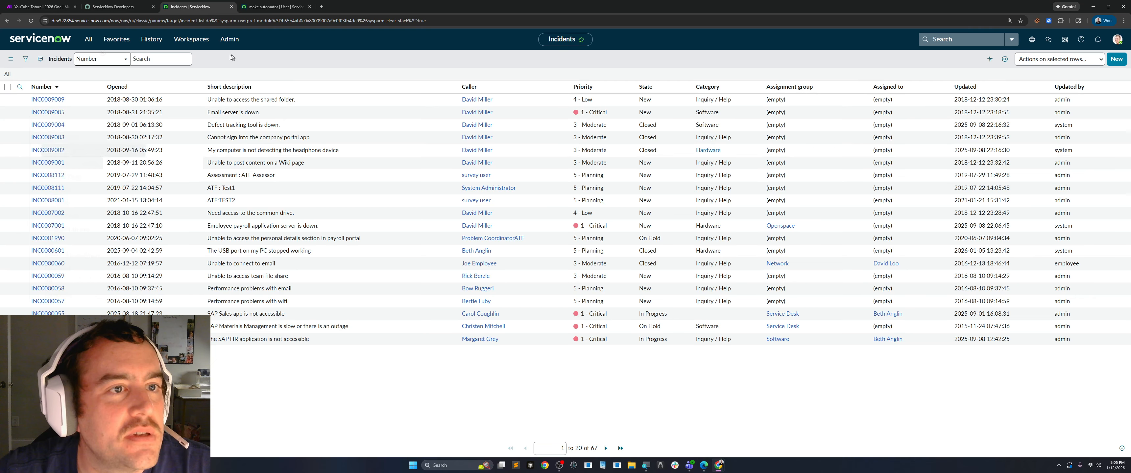
{"action": "left_click", "coordinate": [51, 101]}
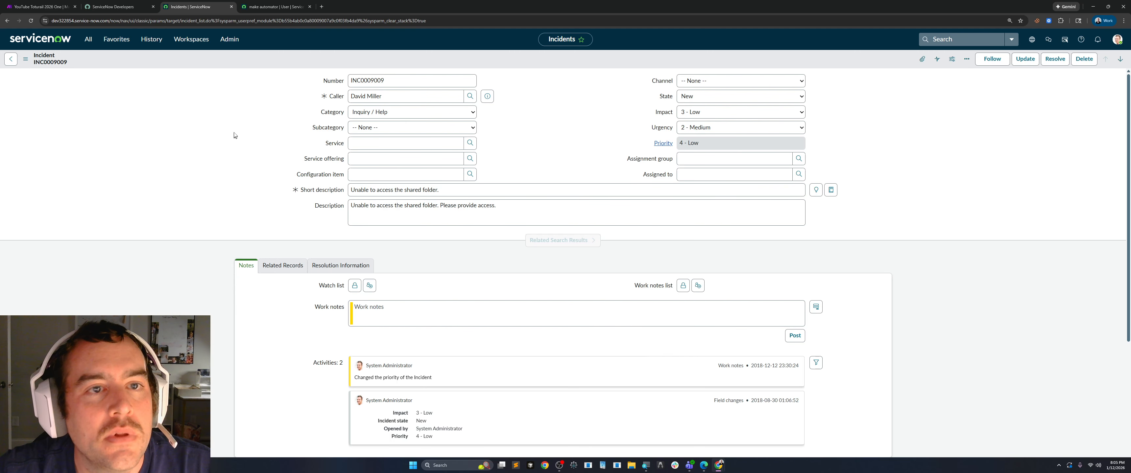
{"action": "left_click", "coordinate": [40, 6]}
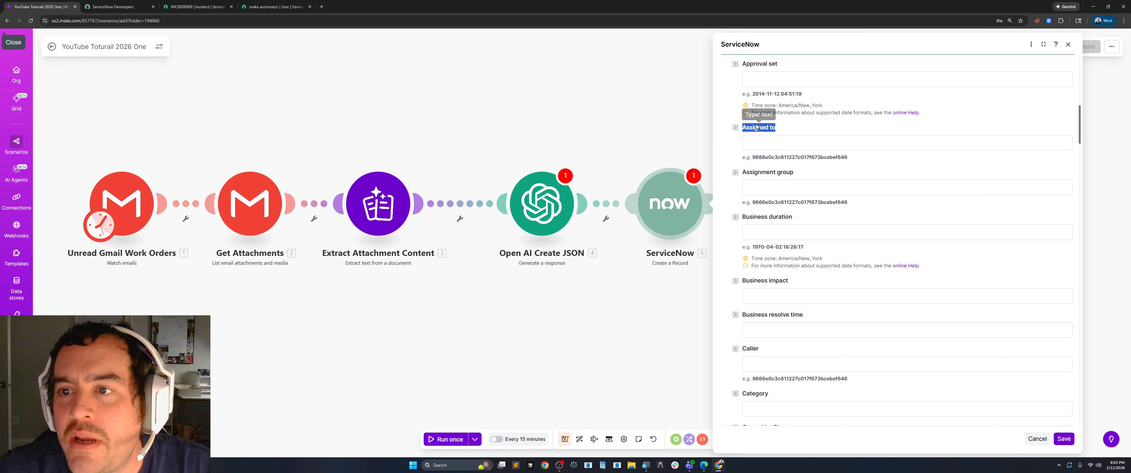
{"action": "left_click", "coordinate": [124, 7]}
{"action": "left_click", "coordinate": [175, 7]}
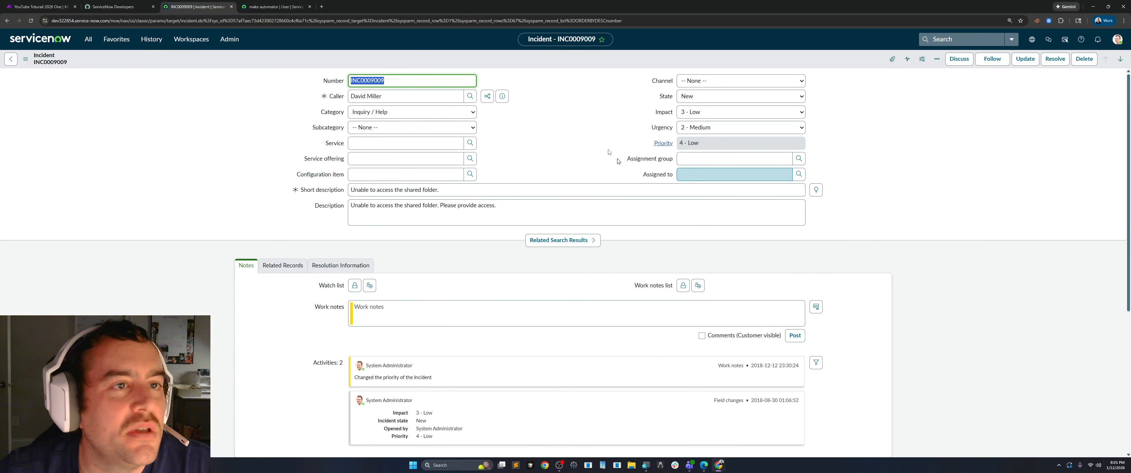
{"action": "left_click", "coordinate": [111, 7]}
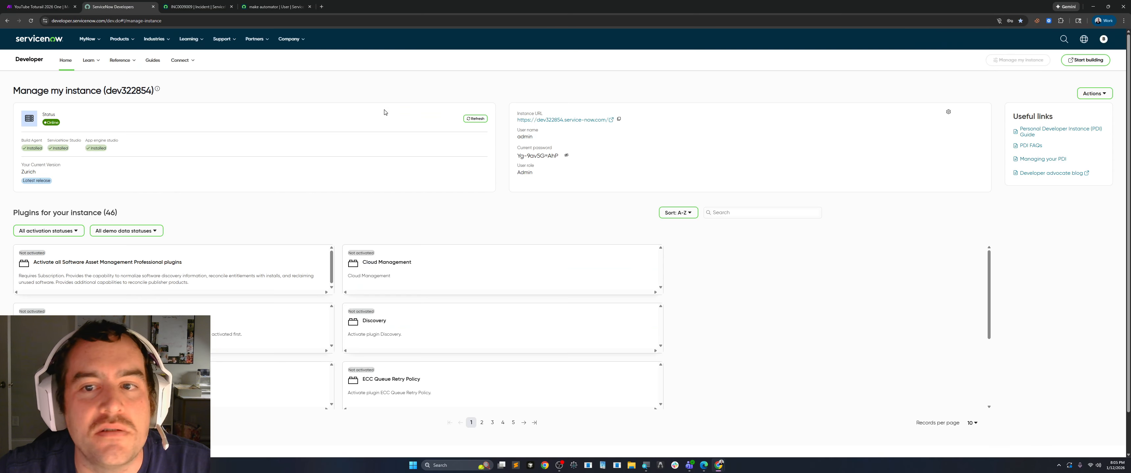
{"action": "left_click", "coordinate": [40, 6]}
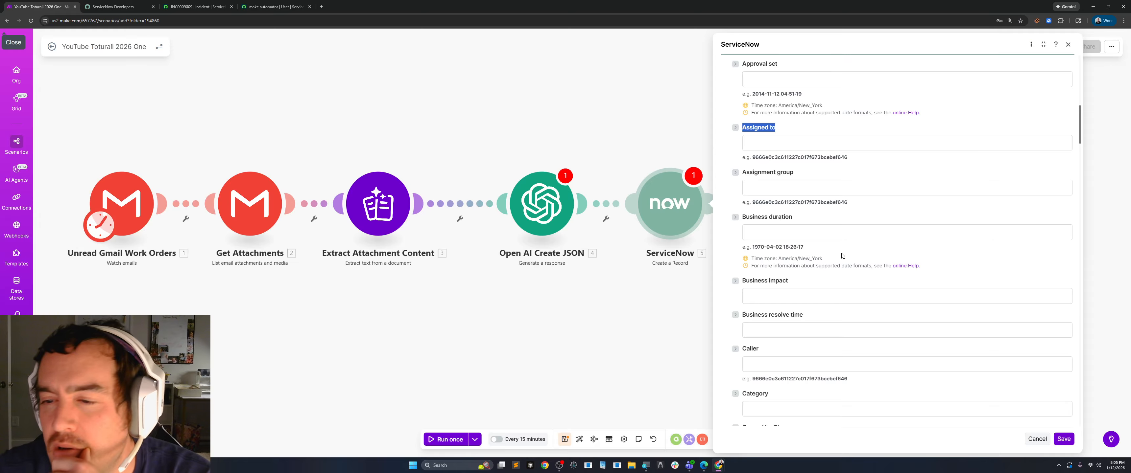
Examine the ServiceNow module's remaining Incident fields and the items available for mapping into Configuration item.
{"action": "scroll", "coordinate": [830, 264], "scroll_direction": "down", "scroll_amount": 2}
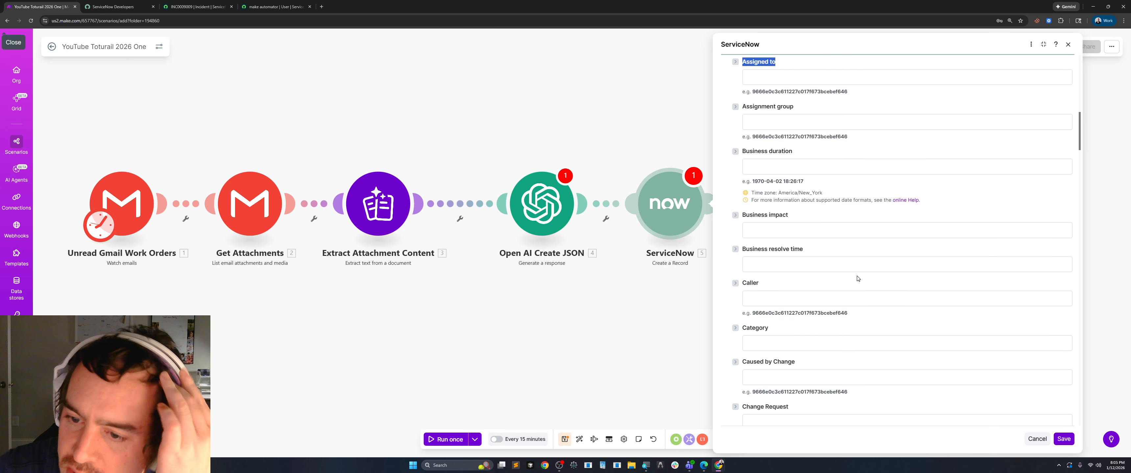
{"action": "scroll", "coordinate": [829, 280], "scroll_direction": "down", "scroll_amount": 5}
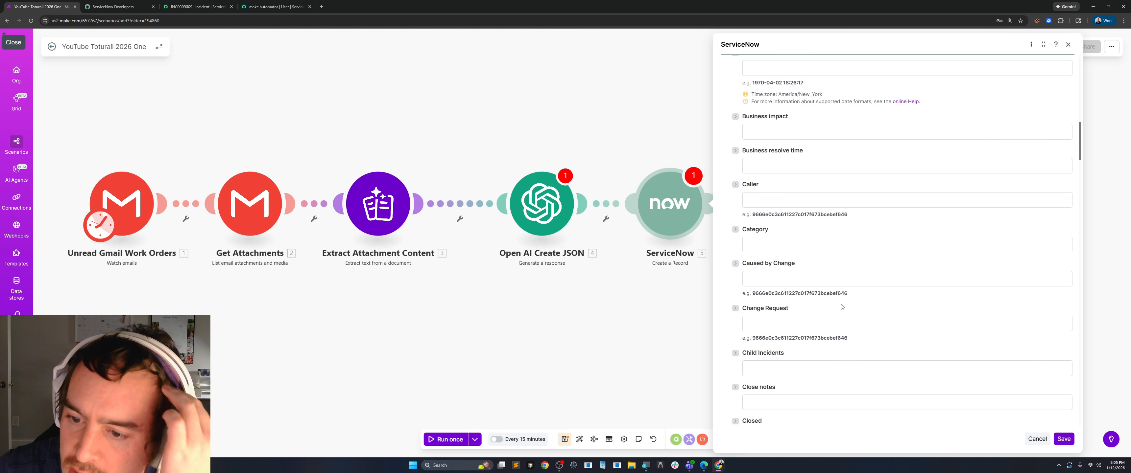
{"action": "scroll", "coordinate": [900, 237], "scroll_direction": "down", "scroll_amount": 5}
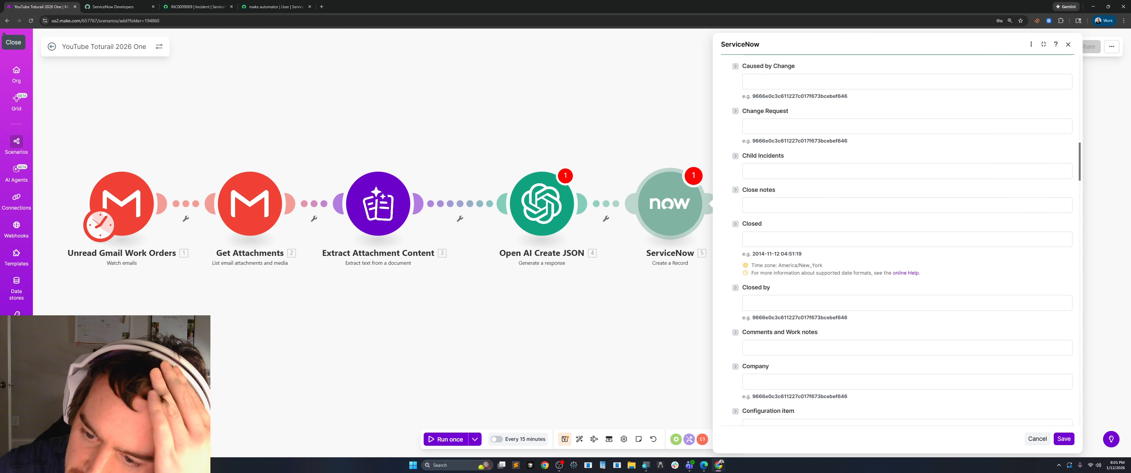
{"action": "scroll", "coordinate": [847, 306], "scroll_direction": "down", "scroll_amount": 3}
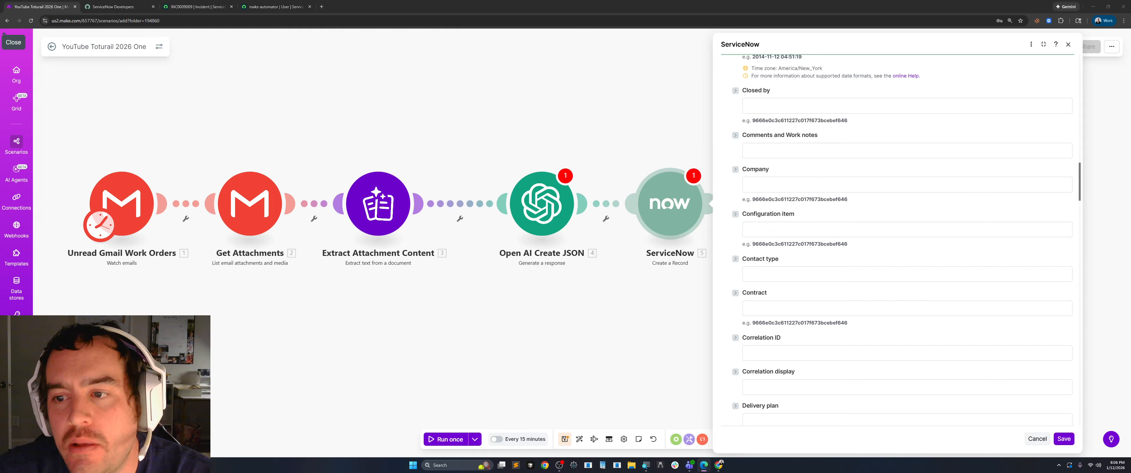
{"action": "left_click", "coordinate": [749, 229]}
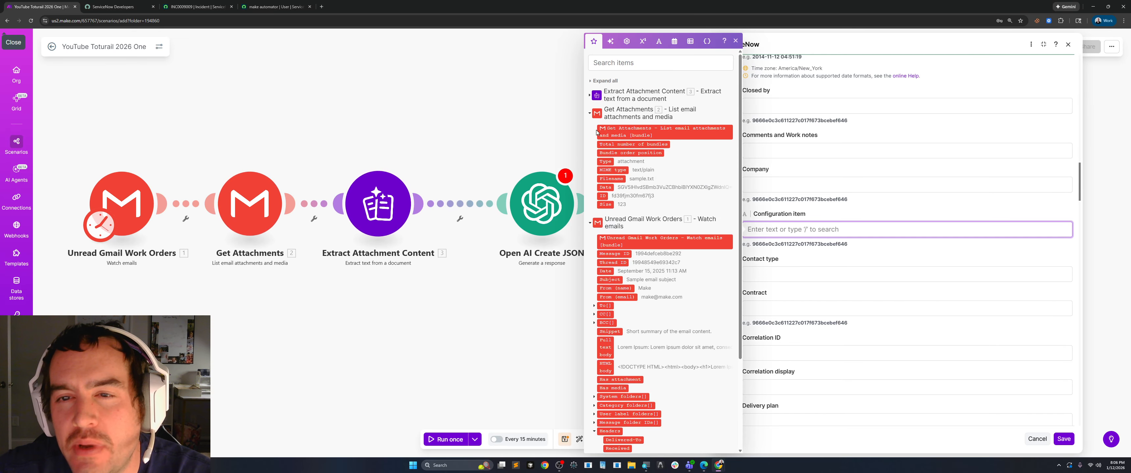
{"action": "left_click", "coordinate": [590, 113]}
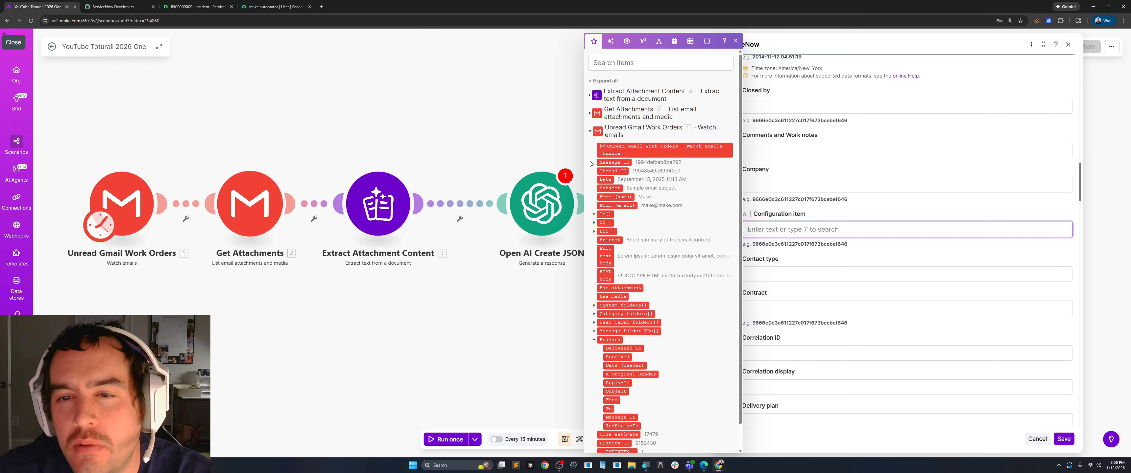
{"action": "left_click", "coordinate": [589, 134]}
{"action": "left_click", "coordinate": [526, 320]}
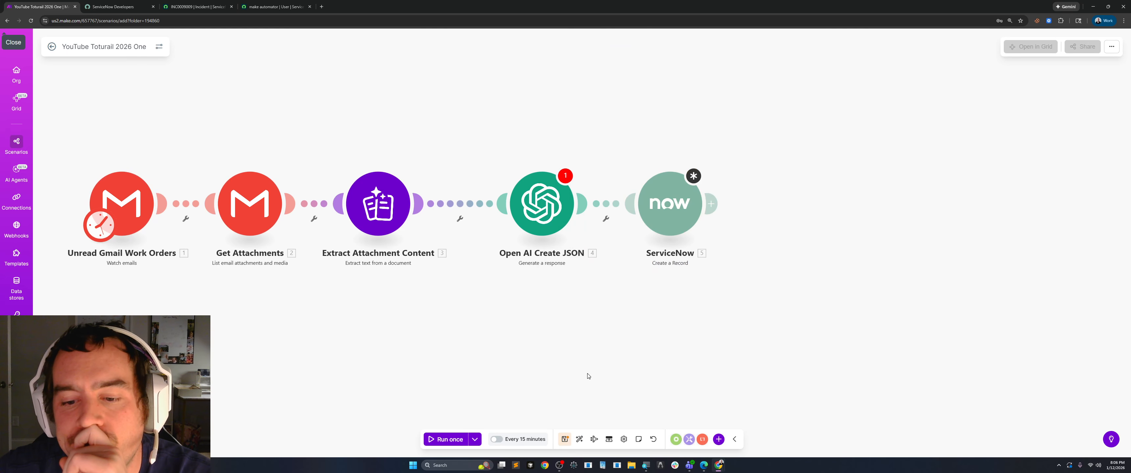
Save the scenario despite the warnings about the OpenAI and ServiceNow modules.
{"action": "scroll", "coordinate": [496, 342], "scroll_direction": "down", "scroll_amount": 1}
{"action": "left_click_drag", "start_coordinate": [463, 335], "coordinate": [518, 331]}
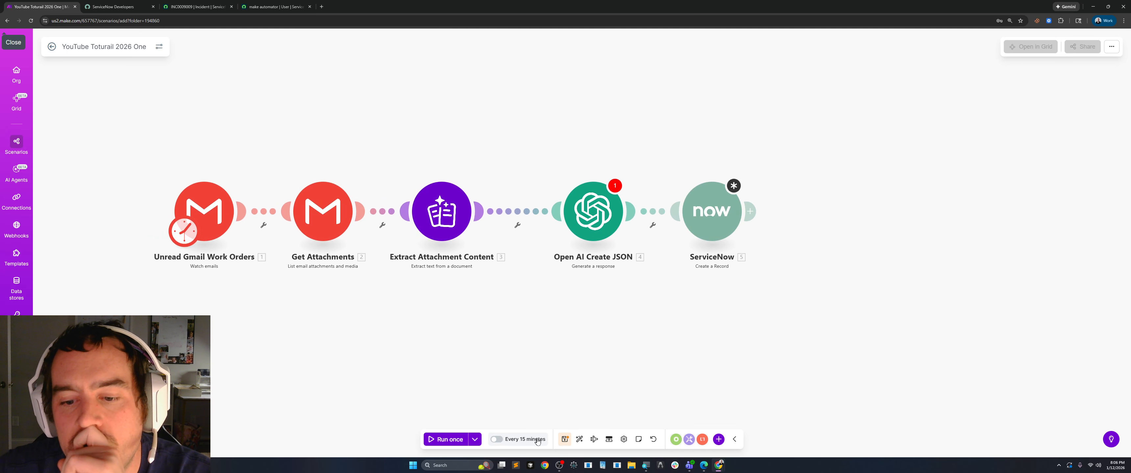
{"action": "left_click", "coordinate": [564, 440]}
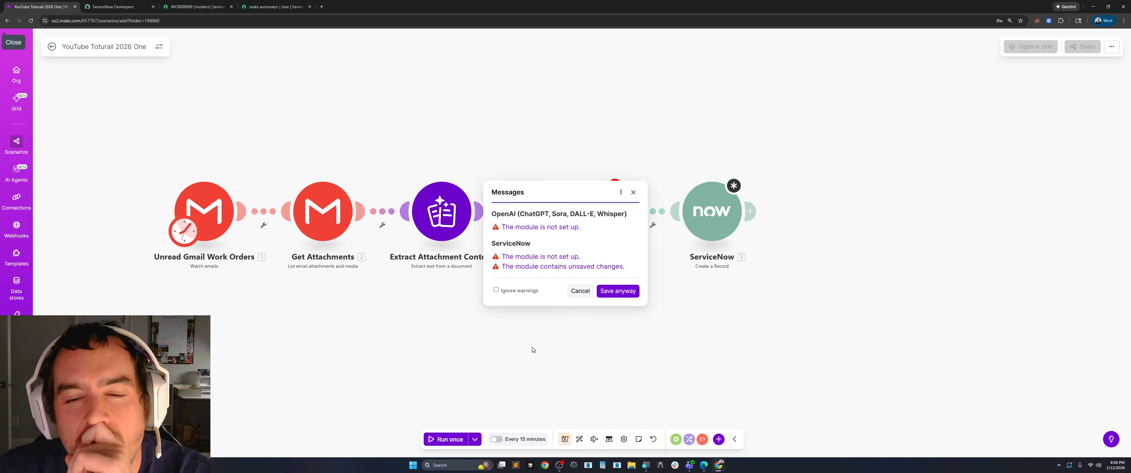
{"action": "left_click", "coordinate": [608, 291]}
Save the settings of the Open AI Create JSON and ServiceNow modules, and save the scenario.
{"action": "left_click", "coordinate": [593, 209]}
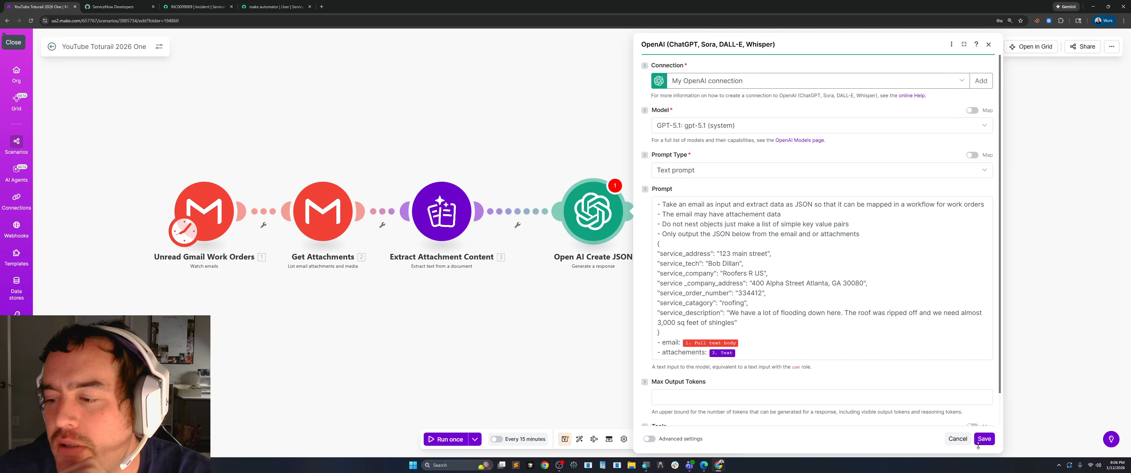
{"action": "left_click", "coordinate": [979, 442]}
{"action": "left_click", "coordinate": [712, 213]}
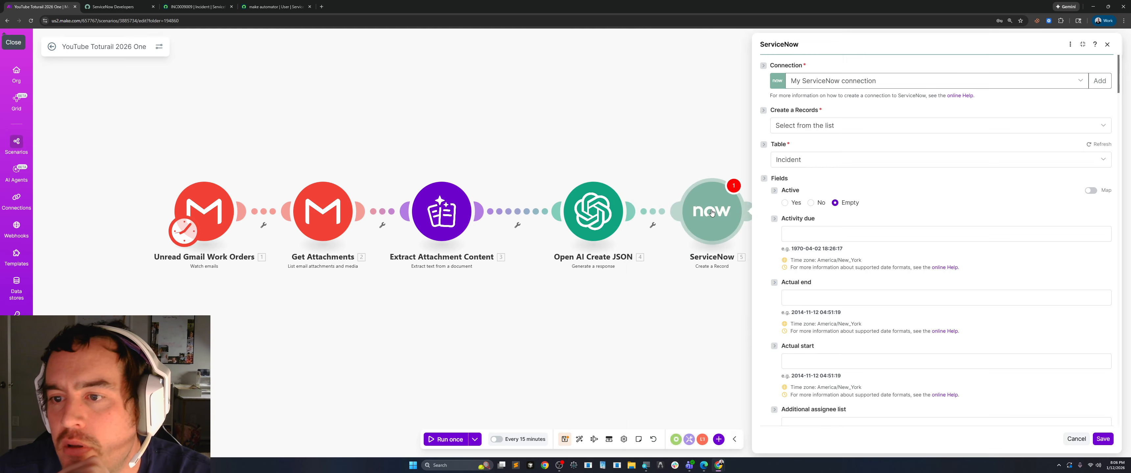
{"action": "left_click", "coordinate": [1103, 439]}
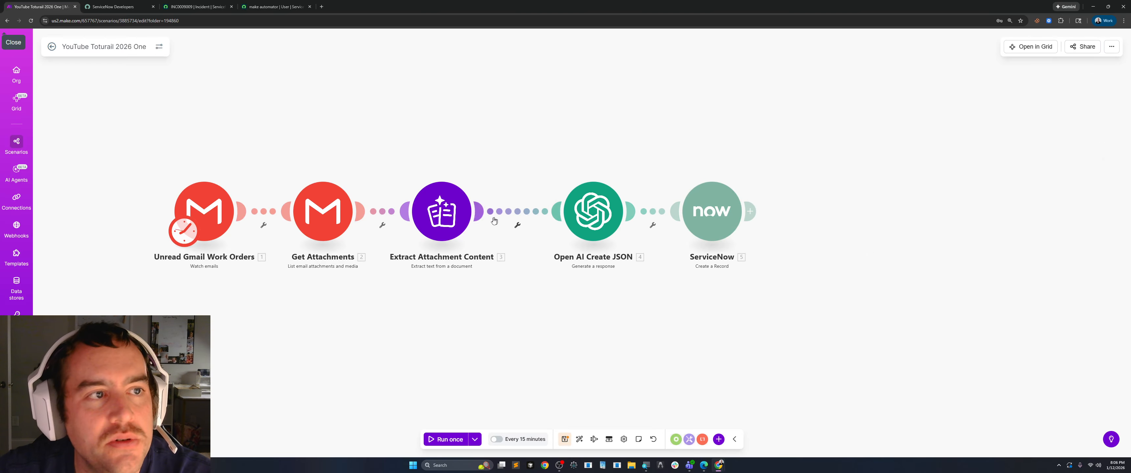
{"action": "left_click", "coordinate": [563, 440]}
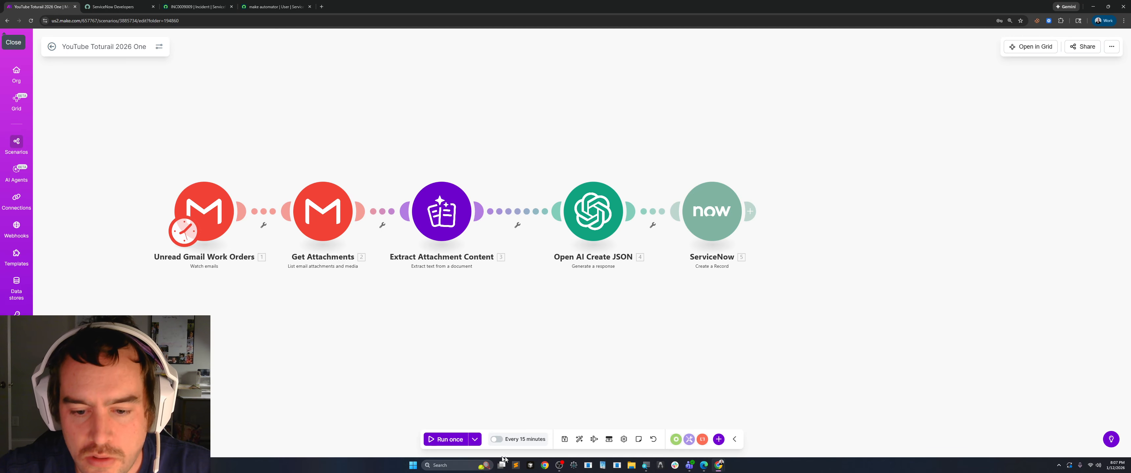
Switch to the test mailbox's Chrome profile and sign in to Gmail by entering the account password.
{"action": "left_click", "coordinate": [545, 465]}
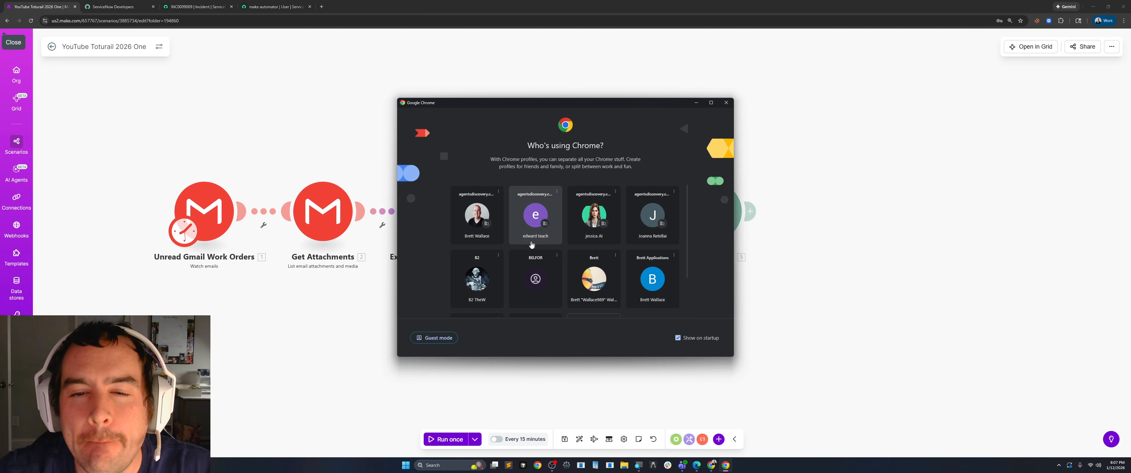
{"action": "left_click", "coordinate": [532, 214]}
{"action": "left_click_drag", "start_coordinate": [448, 6], "coordinate": [386, 38]}
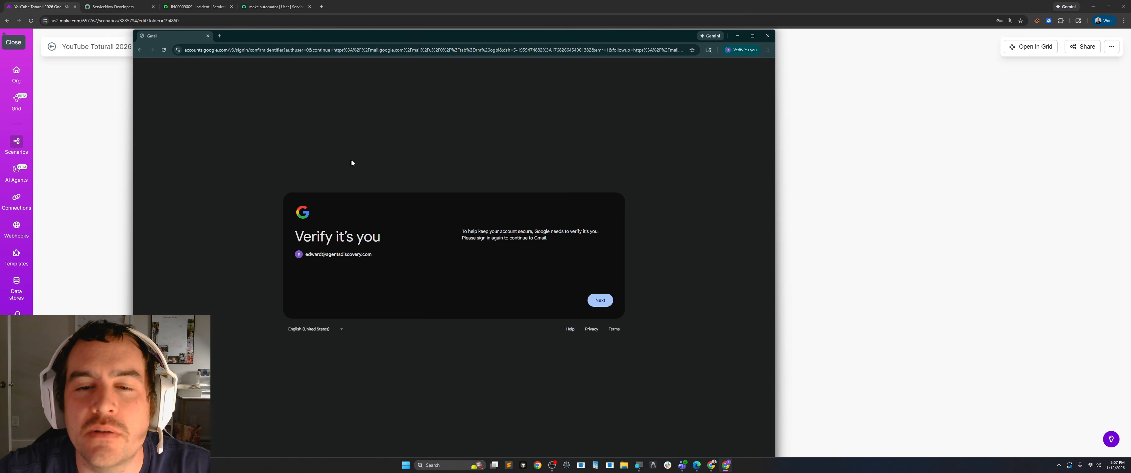
{"action": "left_click", "coordinate": [594, 301]}
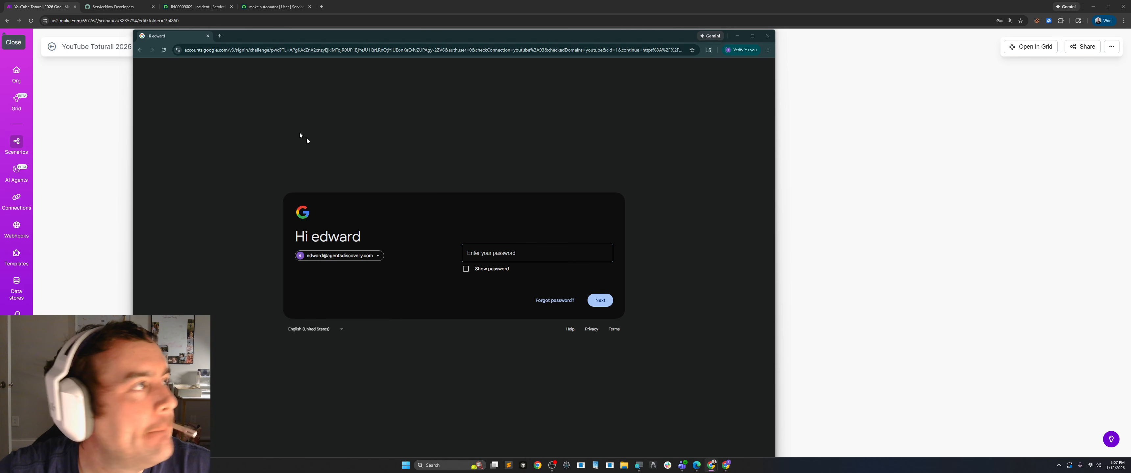
{"action": "left_click", "coordinate": [485, 253]}
{"action": "key", "text": "ctrl+v"}
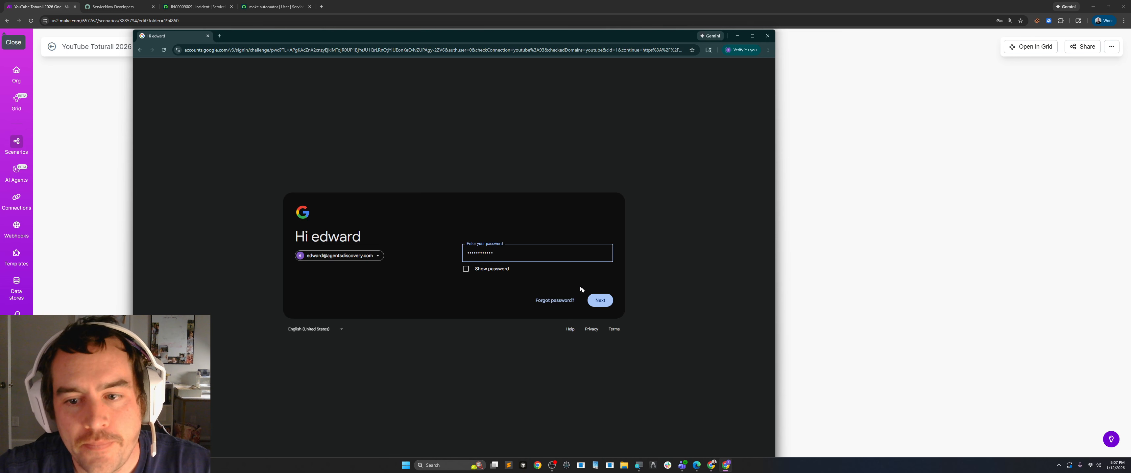
{"action": "left_click", "coordinate": [600, 301]}
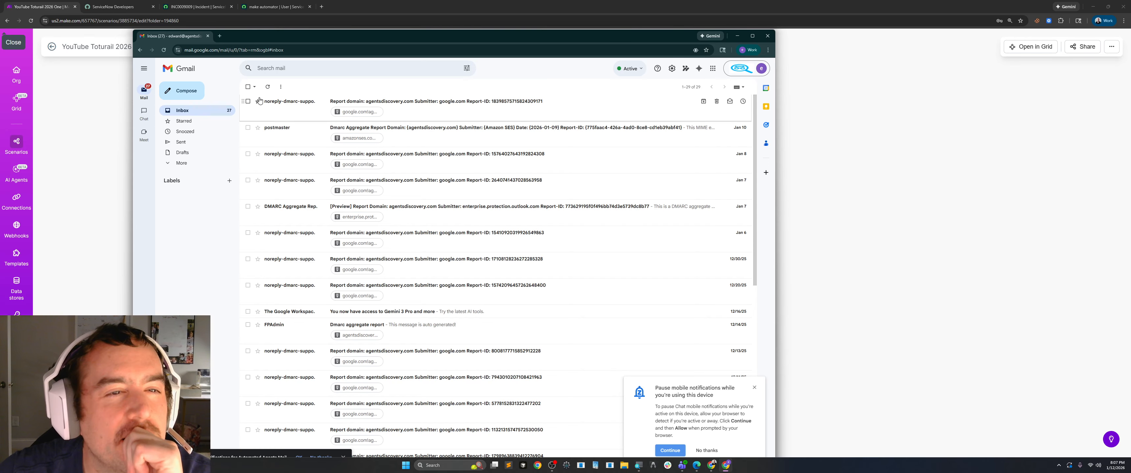
Mark all Gmail inbox messages as read and dismiss the prompt about pausing mobile notifications.
{"action": "left_click", "coordinate": [281, 87]}
{"action": "left_click", "coordinate": [308, 95]}
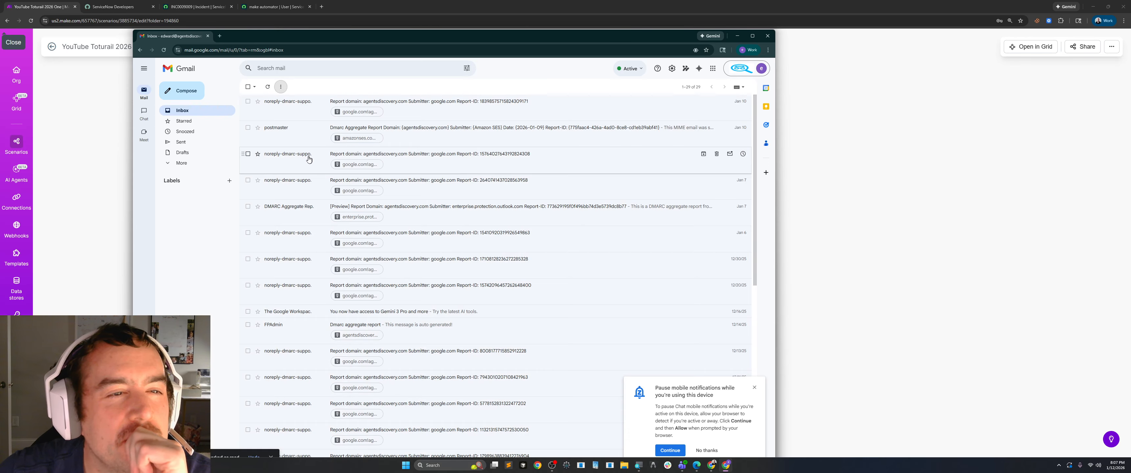
{"action": "scroll", "coordinate": [406, 255], "scroll_direction": "down", "scroll_amount": 7}
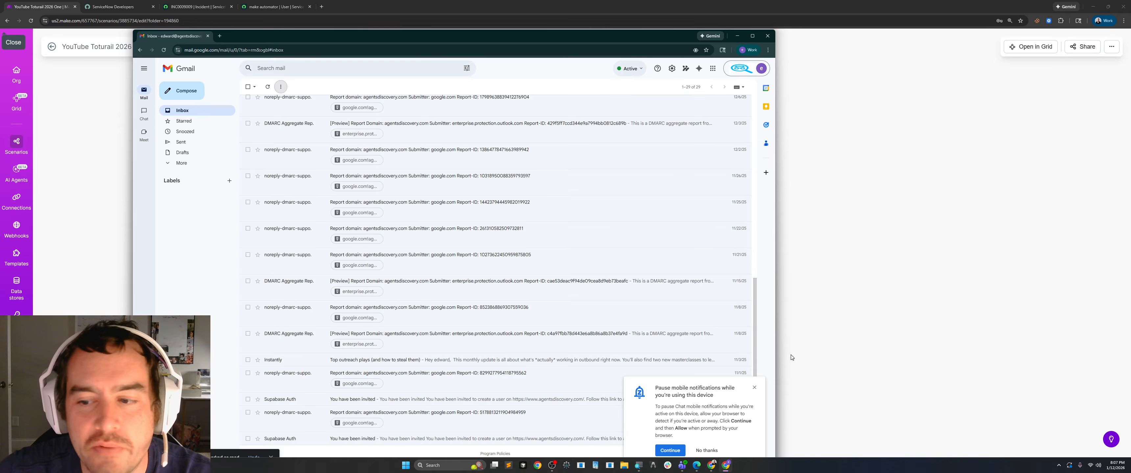
{"action": "left_click", "coordinate": [754, 388]}
{"action": "scroll", "coordinate": [435, 239], "scroll_direction": "up", "scroll_amount": 7}
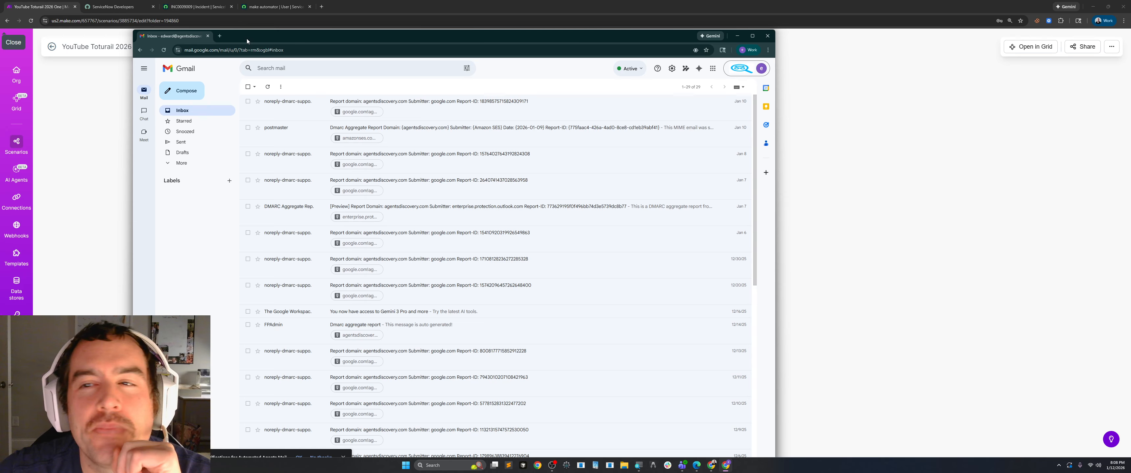
Arrange the Make and Gmail windows side by side, narrowing the Gmail window so that both fit.
{"action": "left_click_drag", "start_coordinate": [246, 39], "coordinate": [585, 50]}
{"action": "left_click_drag", "start_coordinate": [371, 8], "coordinate": [330, 11]}
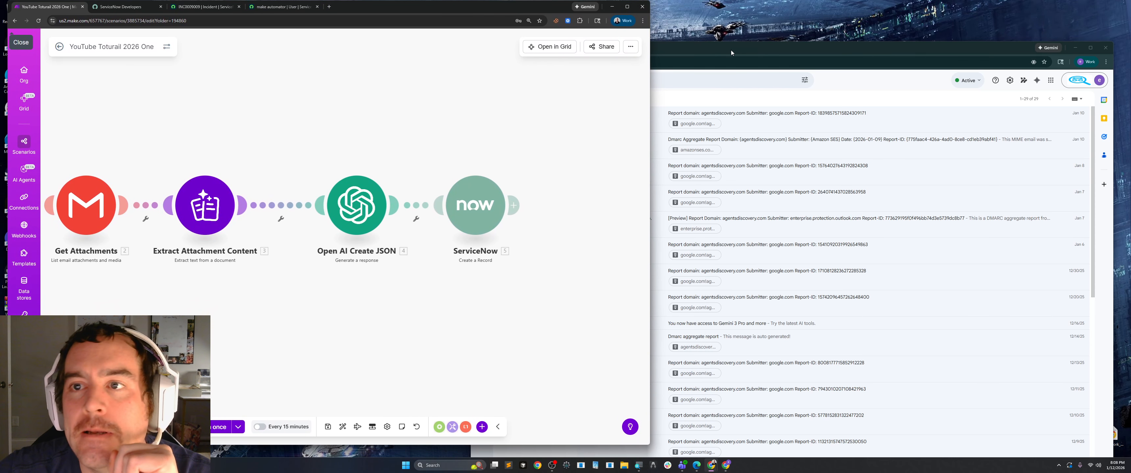
{"action": "left_click_drag", "start_coordinate": [731, 50], "coordinate": [750, 17]}
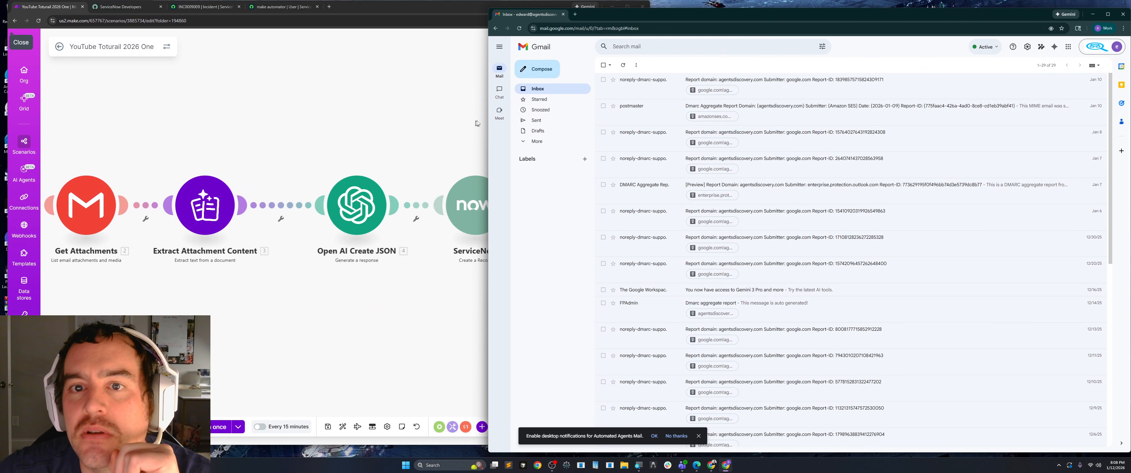
{"action": "left_click_drag", "start_coordinate": [489, 124], "coordinate": [653, 127]}
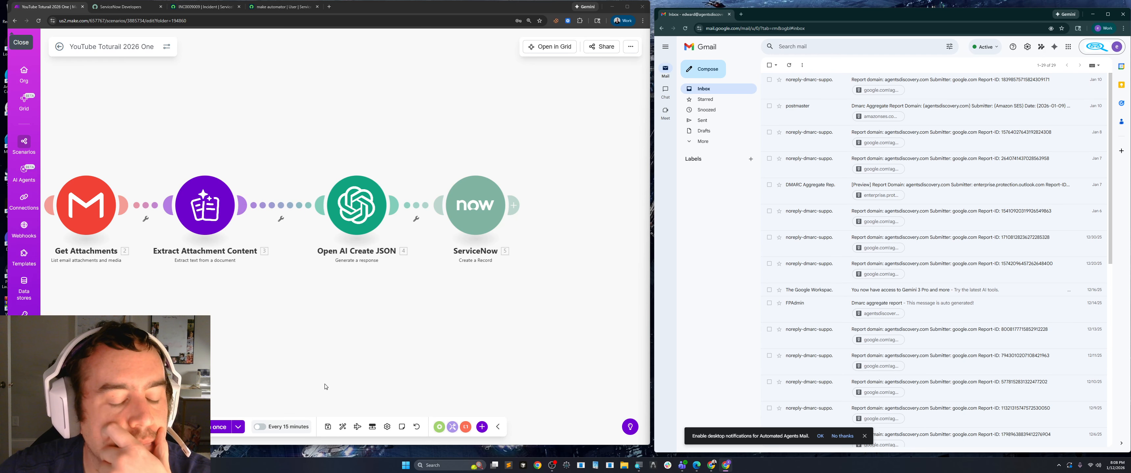
Save the scenario, schedule it to run at regular intervals of 1 minute without activating it, and save it again.
{"action": "left_click", "coordinate": [328, 427]}
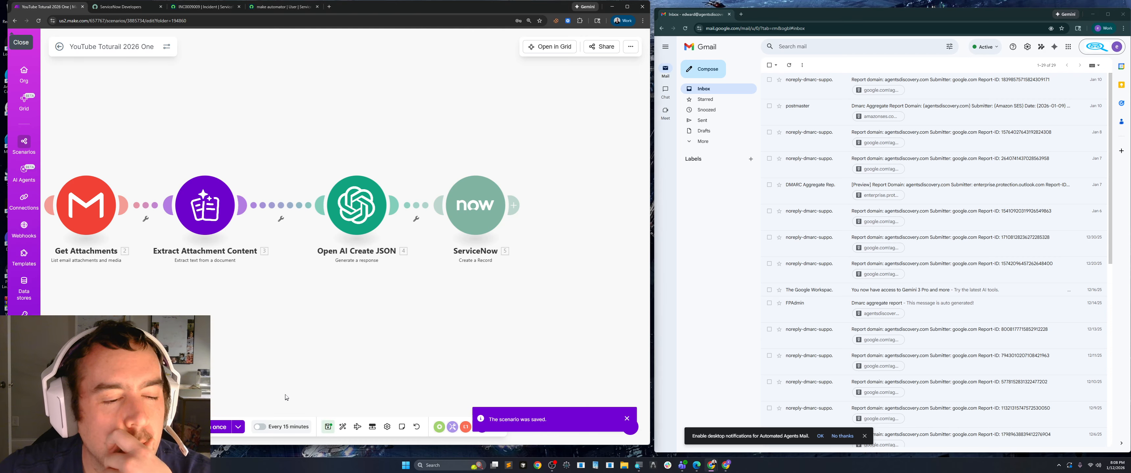
{"action": "left_click", "coordinate": [287, 428]}
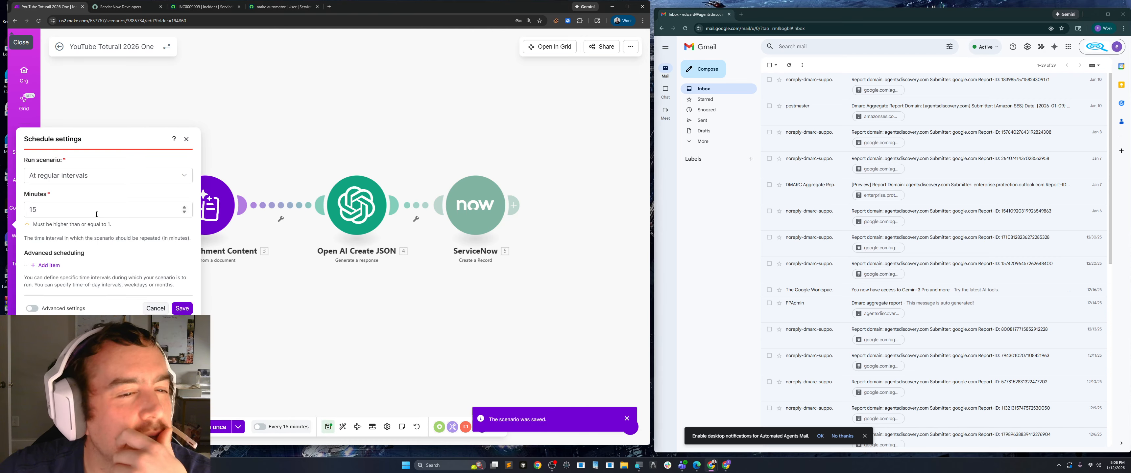
{"action": "left_click", "coordinate": [184, 212]}
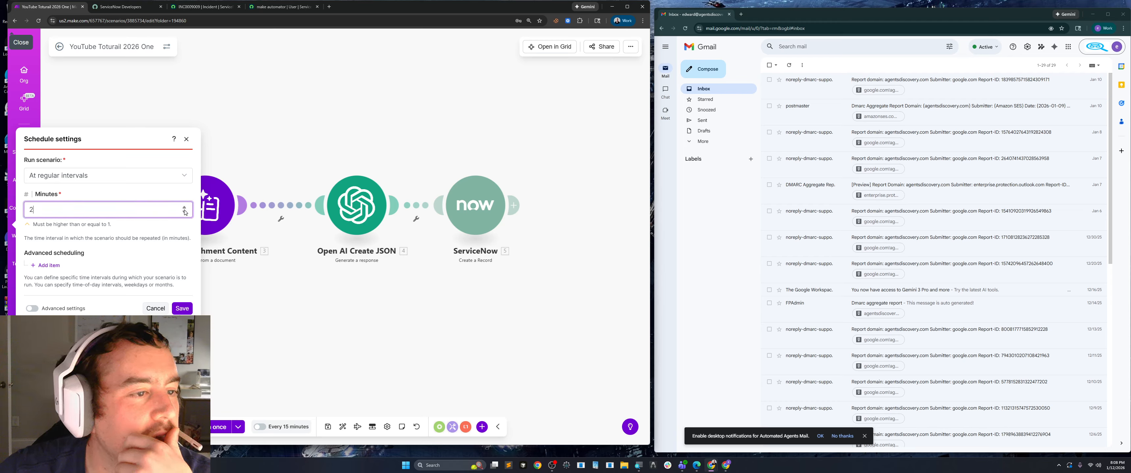
{"action": "left_click", "coordinate": [180, 308]}
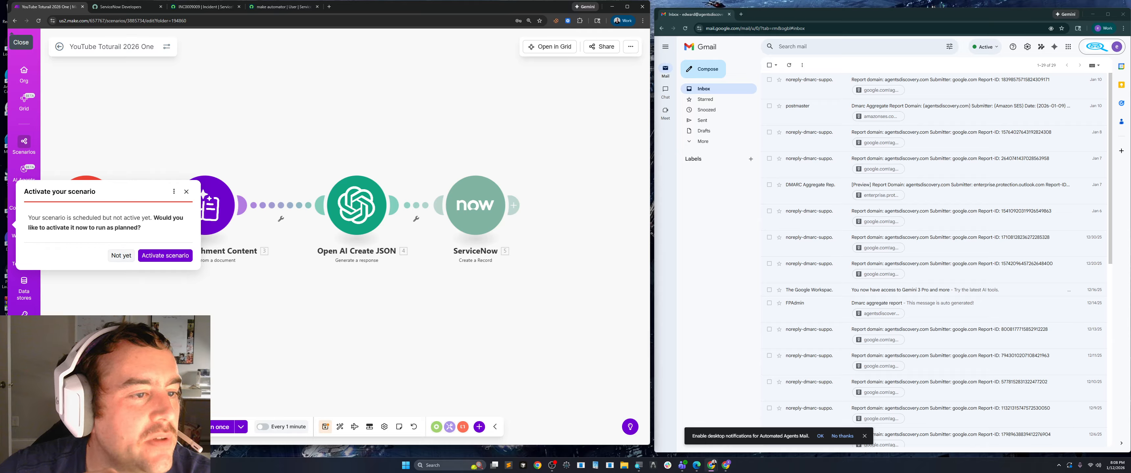
{"action": "left_click", "coordinate": [122, 256]}
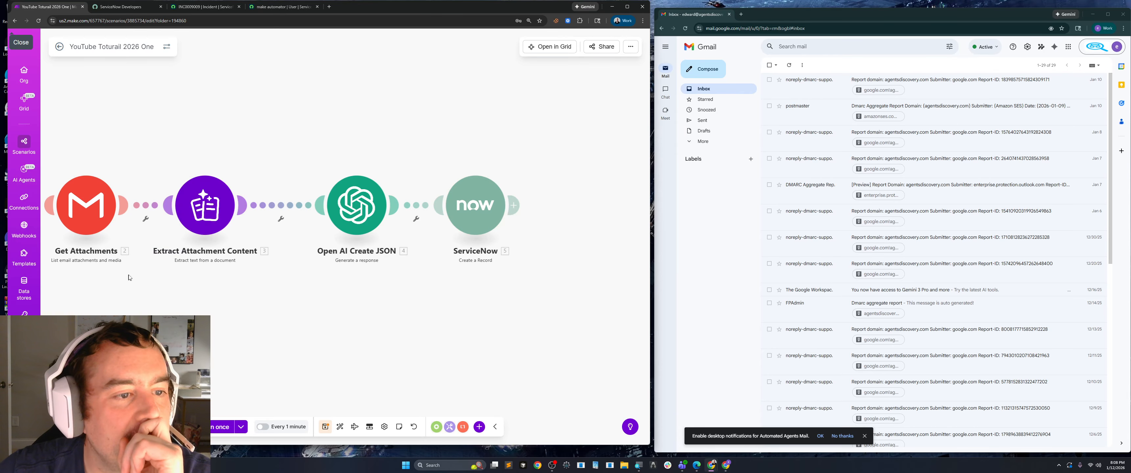
{"action": "left_click", "coordinate": [325, 432]}
{"action": "left_click", "coordinate": [289, 432]}
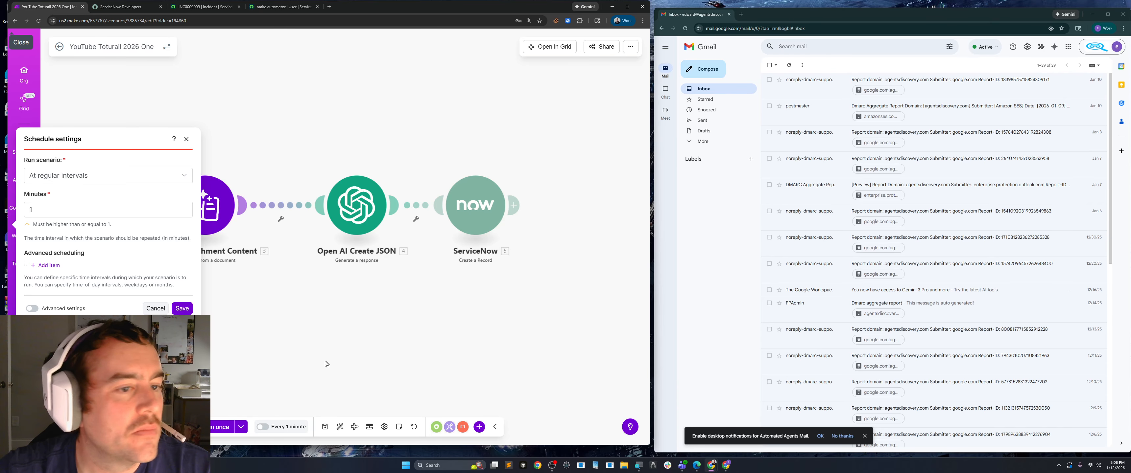
{"action": "left_click", "coordinate": [186, 139]}
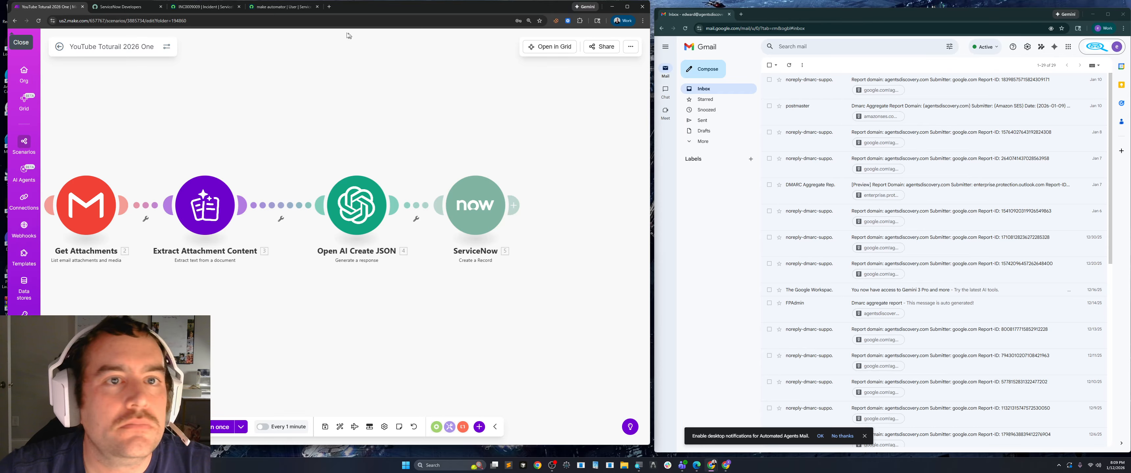
Open the sender's Gmail in a new browser tab and start an email to the test mailbox's address with the subject "Works".
{"action": "left_click", "coordinate": [329, 7]}
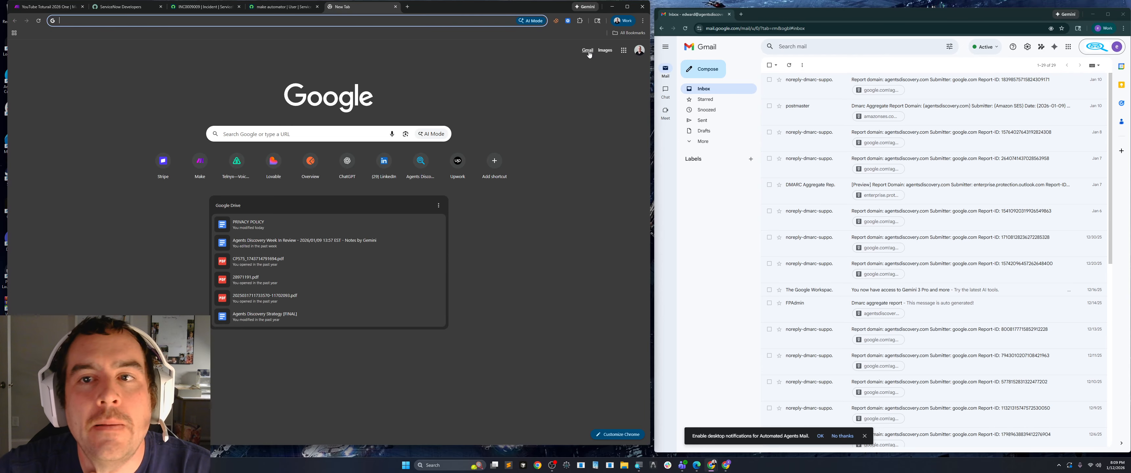
{"action": "left_click", "coordinate": [587, 50]}
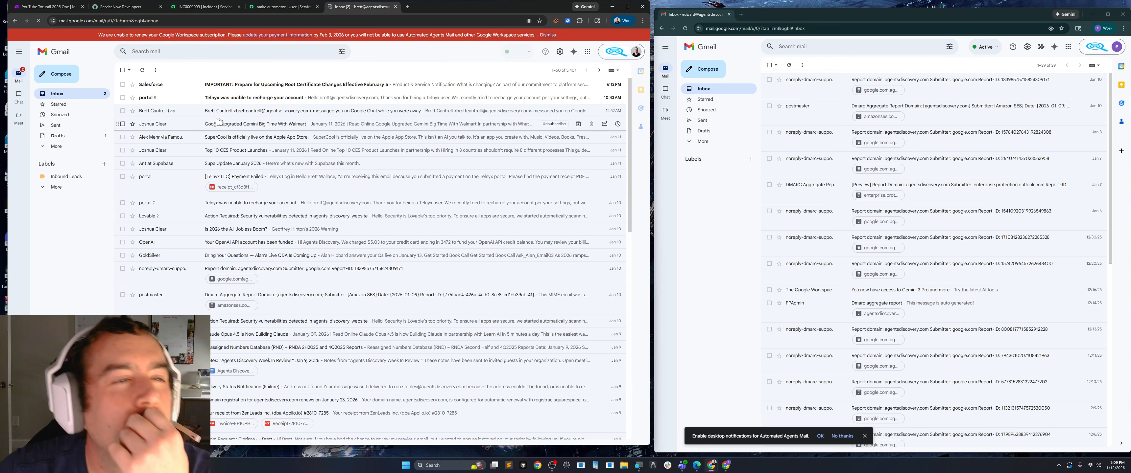
{"action": "left_click", "coordinate": [61, 74]}
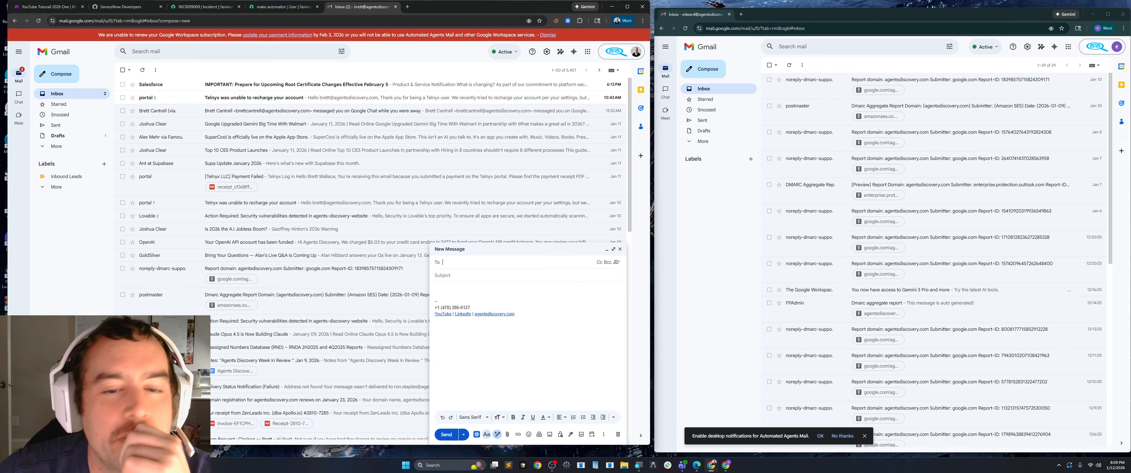
{"action": "type", "text": "ed"}
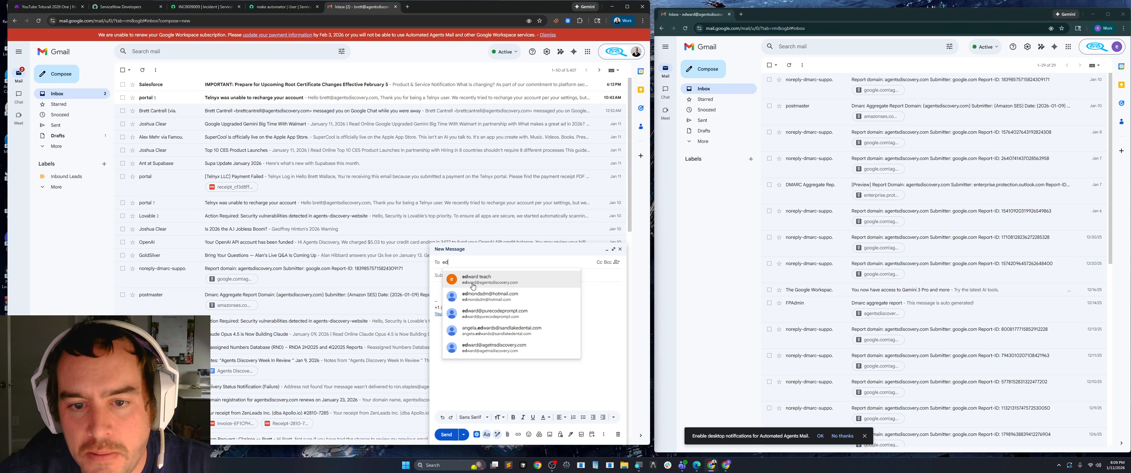
{"action": "left_click", "coordinate": [473, 281]}
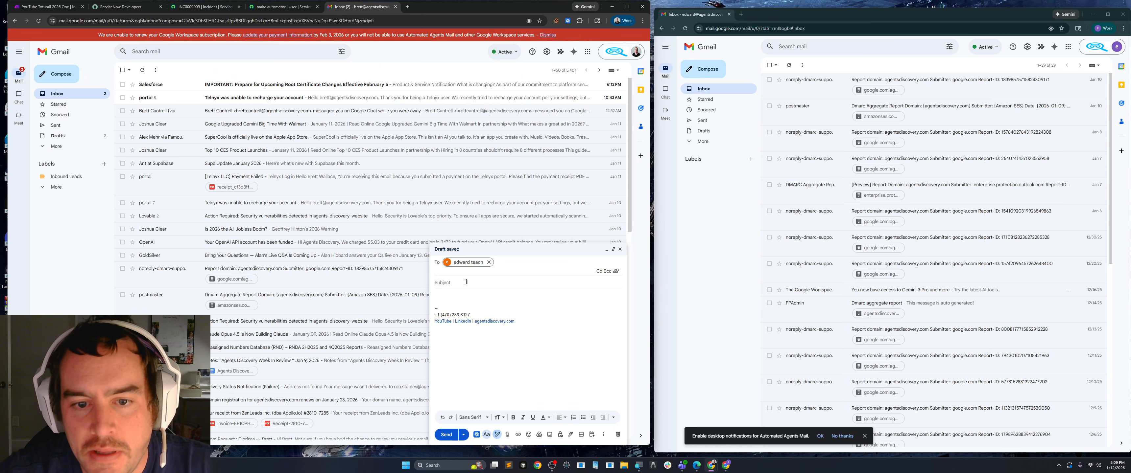
{"action": "type", "text": "Works"}
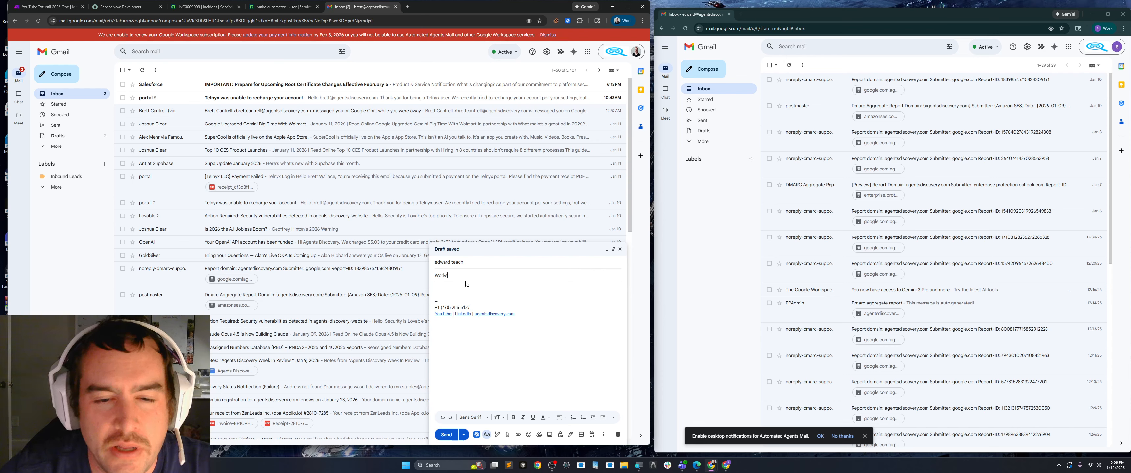
Write "Here is the work order please review" as the email's message body.
{"action": "left_click", "coordinate": [508, 289]}
{"action": "type", "text": "Here is the work ord"}
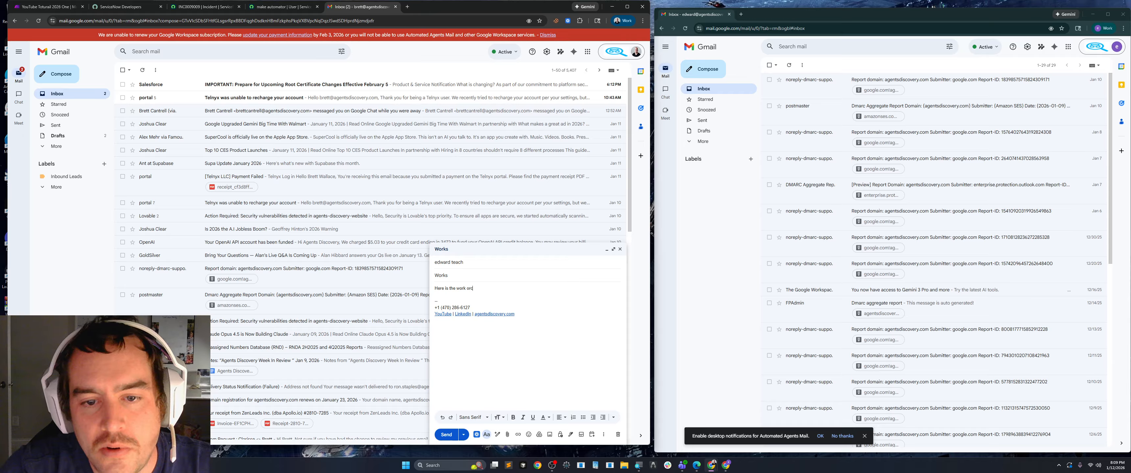
{"action": "key", "text": "BackSpace"}
{"action": "type", "text": "der "}
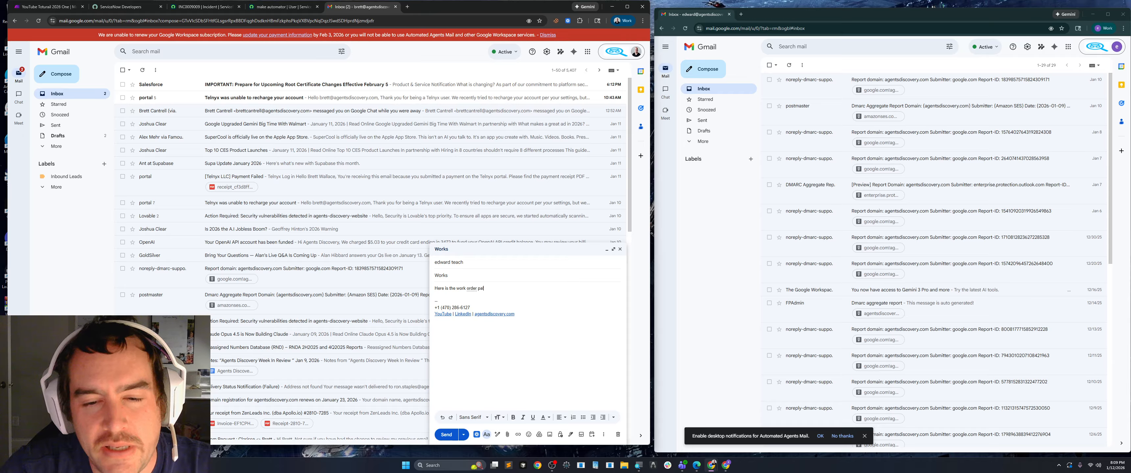
{"action": "type", "text": "please review"}
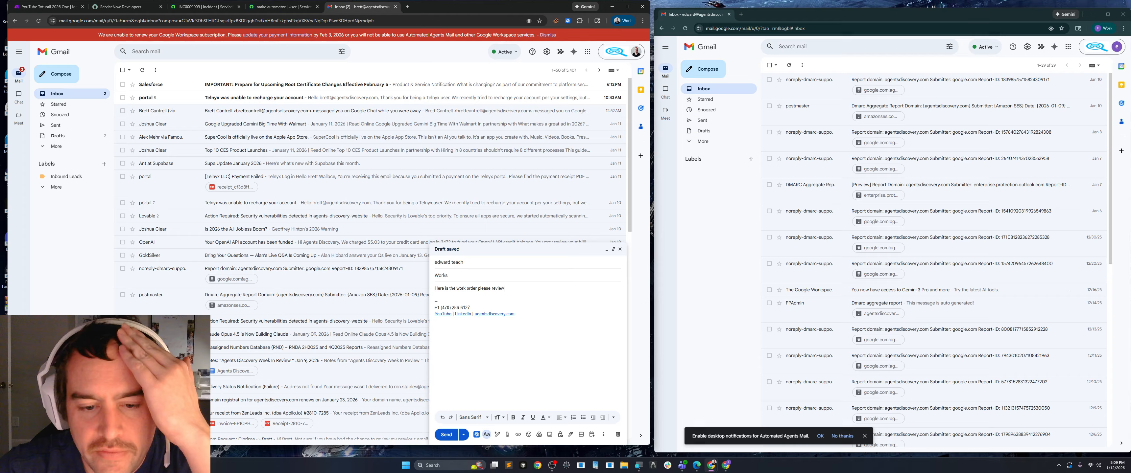
Open ABC_Work_Order_Template.pdf from the Desktop folder in File Explorer, review the work order, and close it.
{"action": "left_click", "coordinate": [624, 465]}
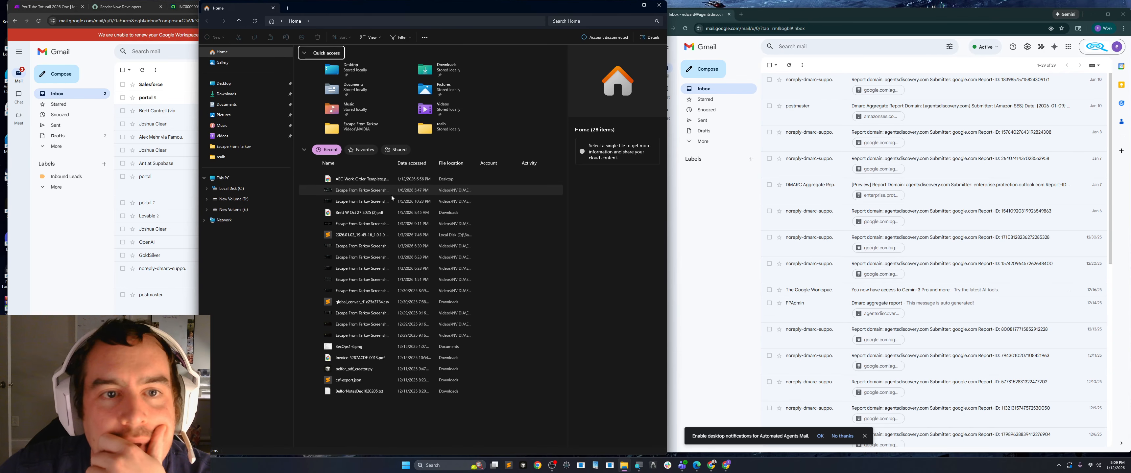
{"action": "left_click", "coordinate": [224, 83]}
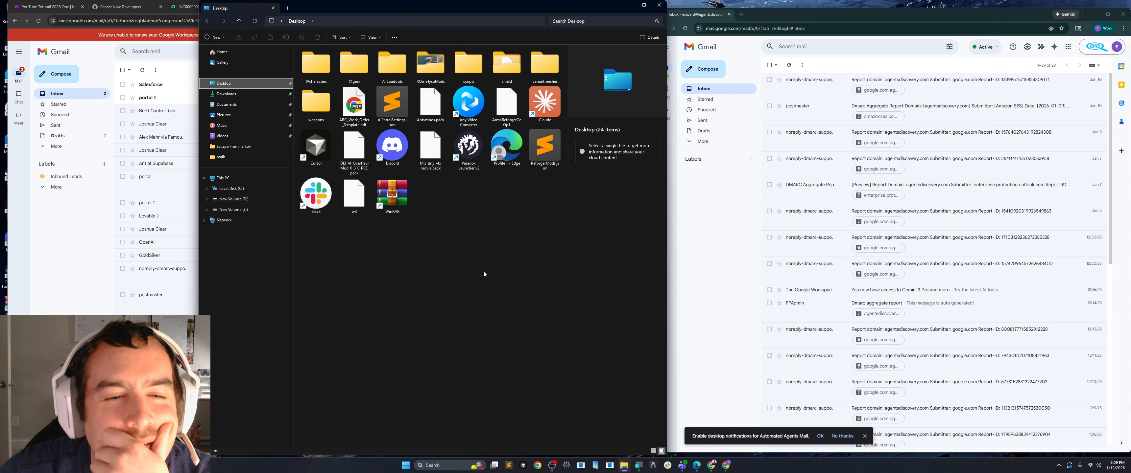
{"action": "double_click", "coordinate": [353, 106]}
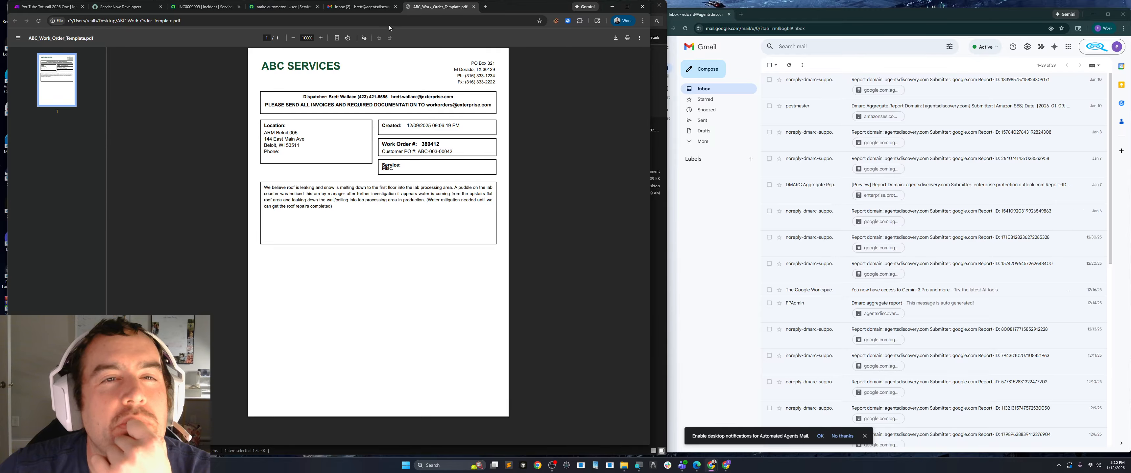
{"action": "left_click", "coordinate": [473, 7]}
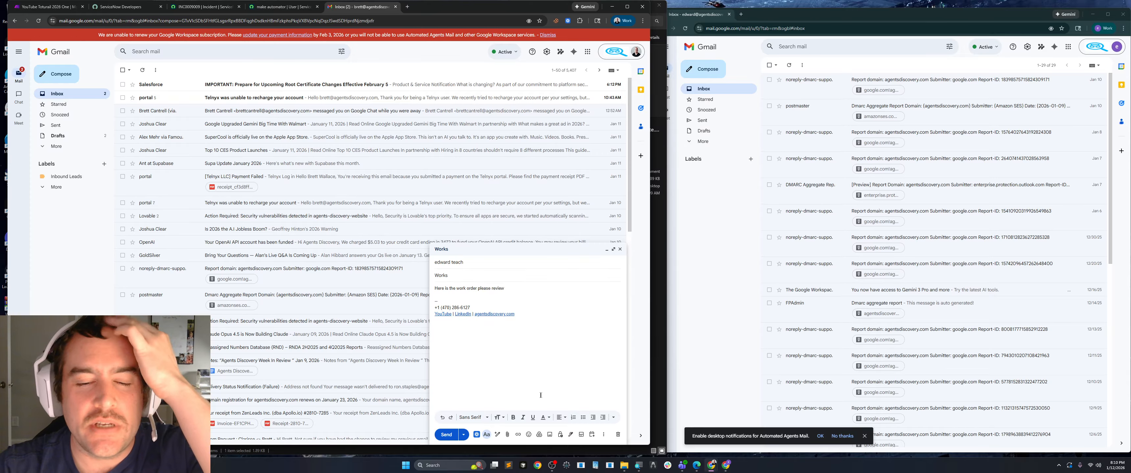
Attach ABC_Work_Order_Template.pdf from the Desktop folder to the draft email.
{"action": "left_click", "coordinate": [507, 434]}
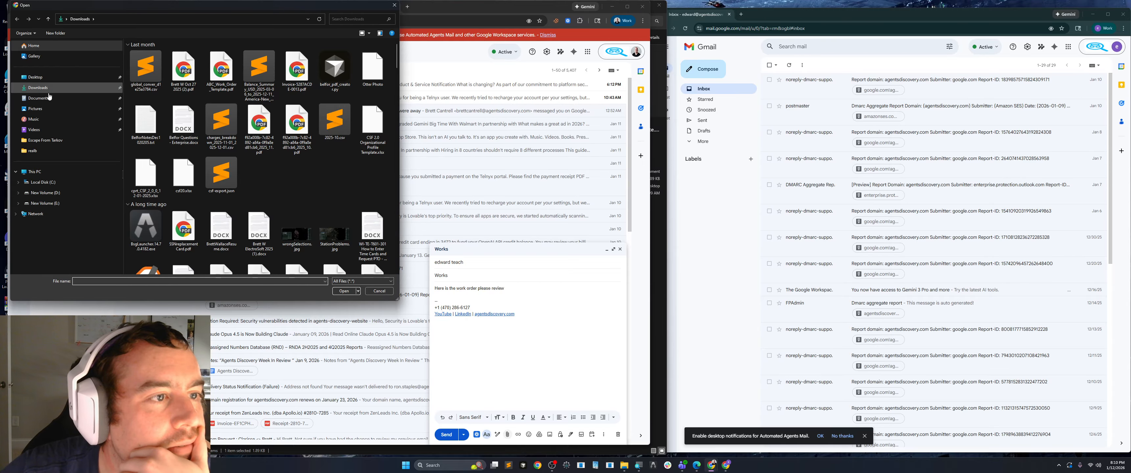
{"action": "left_click", "coordinate": [37, 78]}
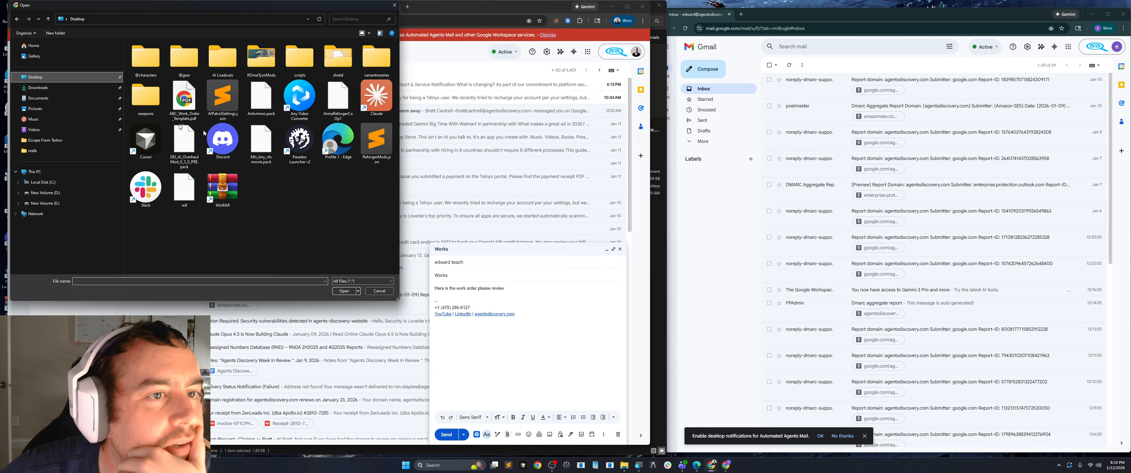
{"action": "double_click", "coordinate": [184, 99]}
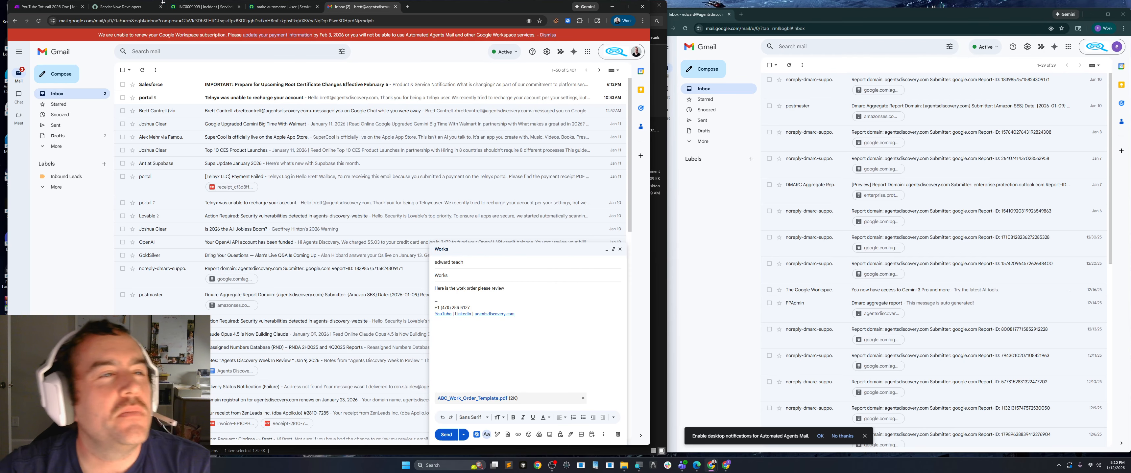
Switch back to the Make scenario, try to activate its scheduled runs, and save the 1-minute interval settings.
{"action": "left_click", "coordinate": [43, 8]}
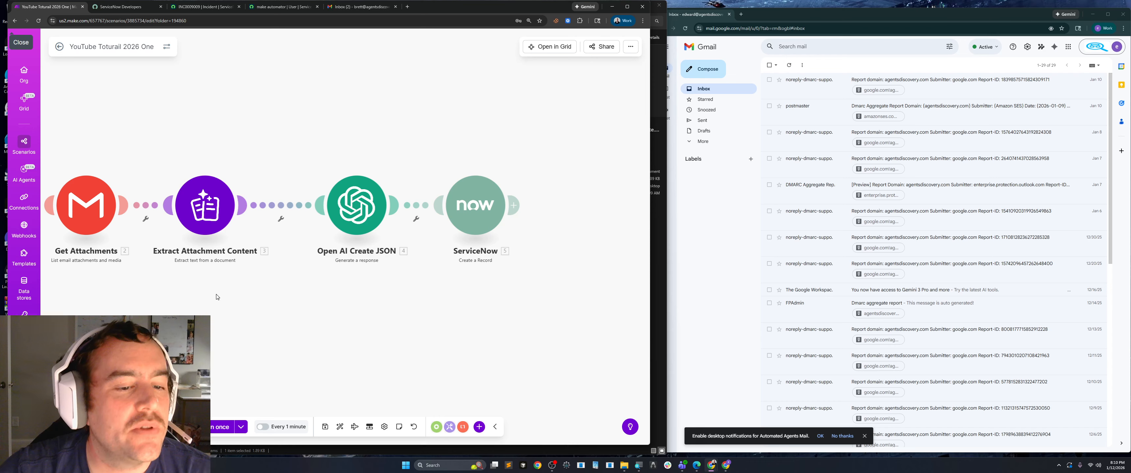
{"action": "left_click", "coordinate": [263, 427]}
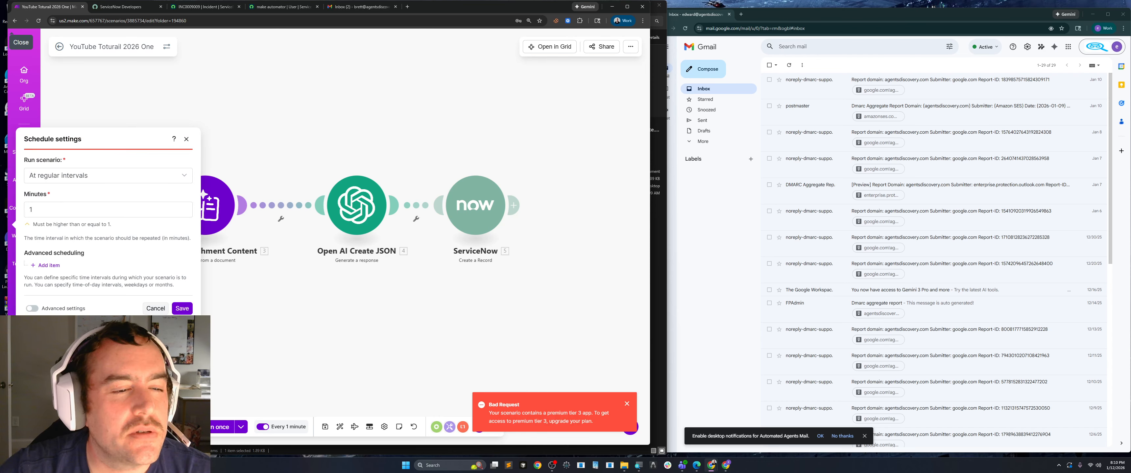
{"action": "left_click", "coordinate": [183, 309]}
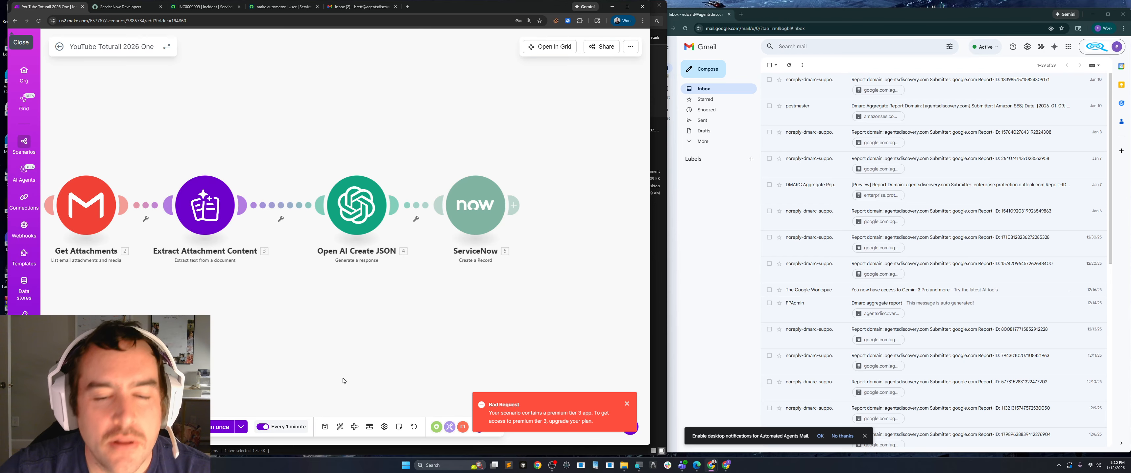
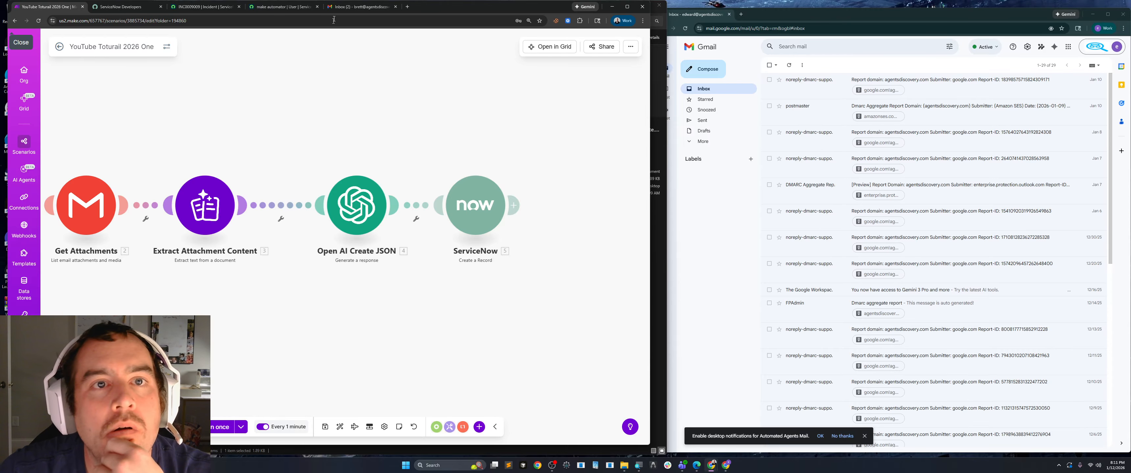
Send the Works email with its attached work order and refresh the recipient's Gmail inbox.
{"action": "left_click", "coordinate": [359, 6]}
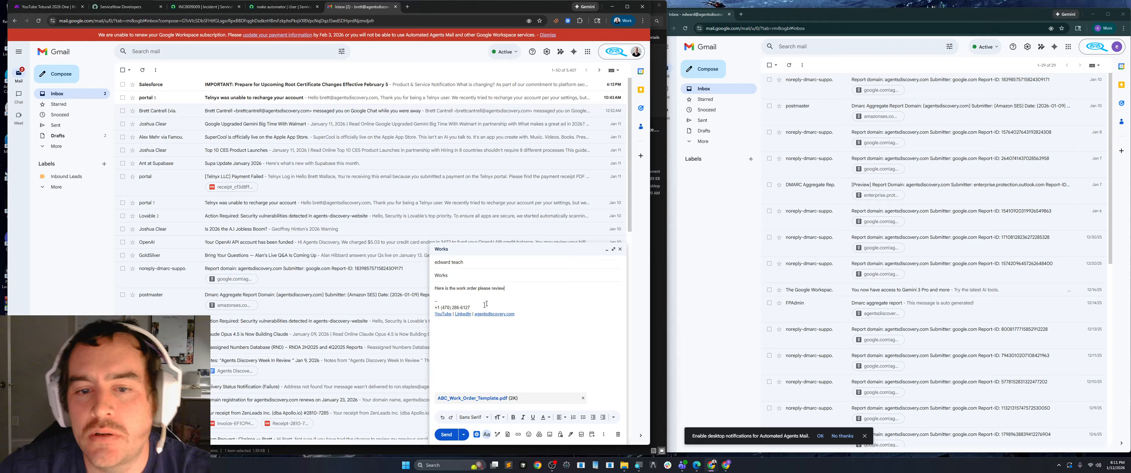
{"action": "left_click", "coordinate": [446, 435]}
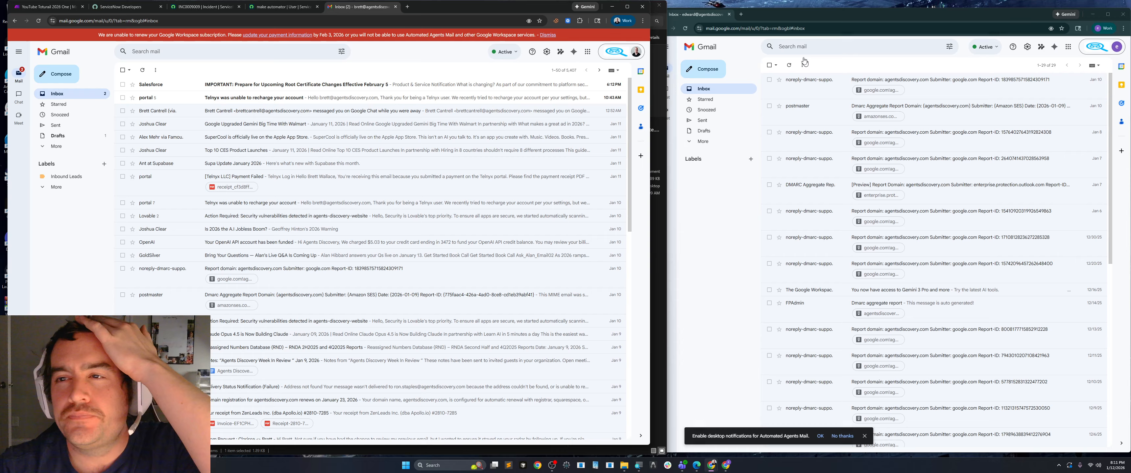
{"action": "left_click", "coordinate": [786, 17]}
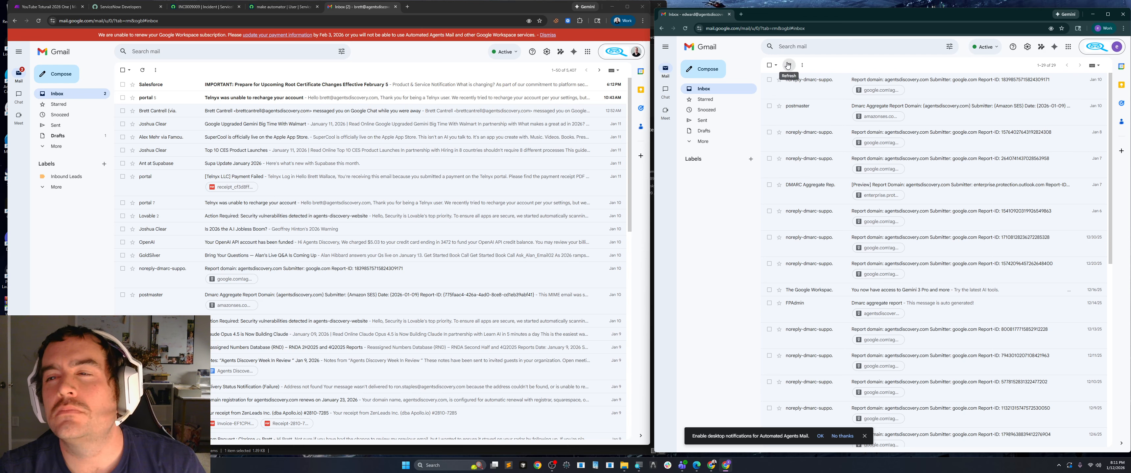
{"action": "key", "text": "F5"}
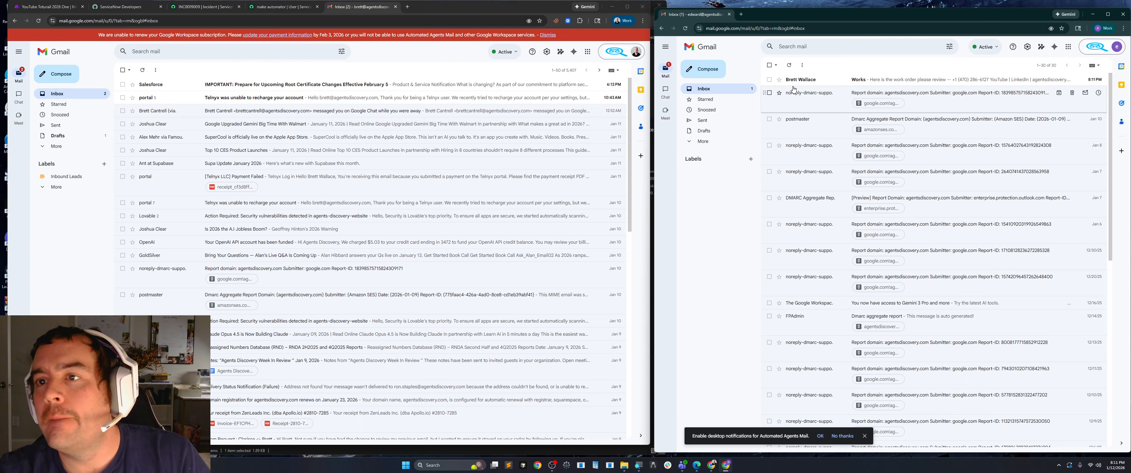
Switch back to the Make scenario and try to run it once.
{"action": "left_click", "coordinate": [48, 6]}
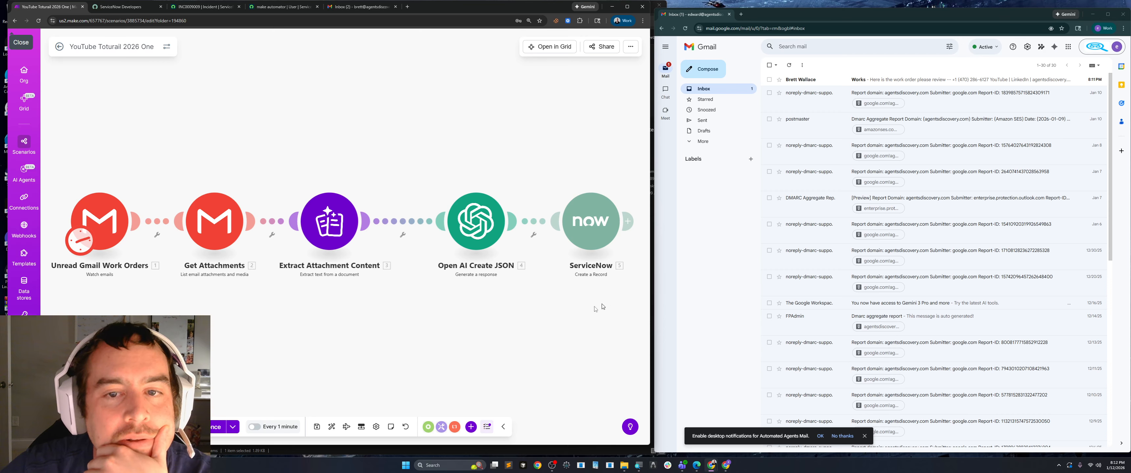
{"action": "scroll", "coordinate": [400, 348], "scroll_direction": "down", "scroll_amount": 1}
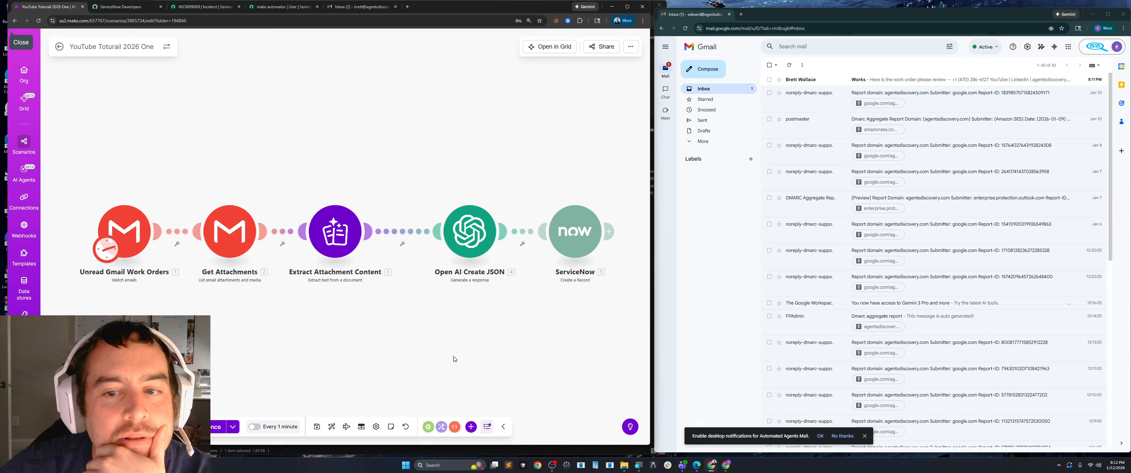
{"action": "left_click_drag", "start_coordinate": [453, 357], "coordinate": [433, 336]}
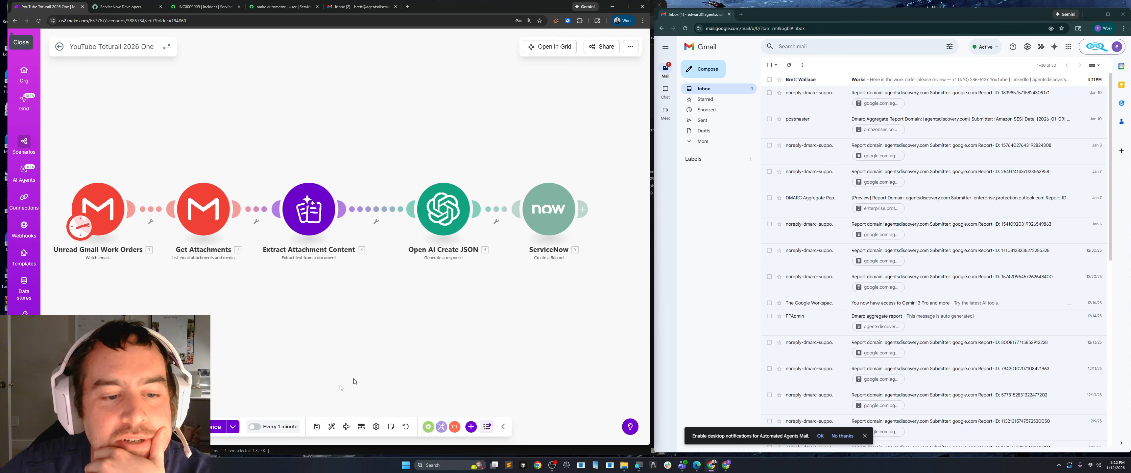
{"action": "left_click", "coordinate": [212, 429]}
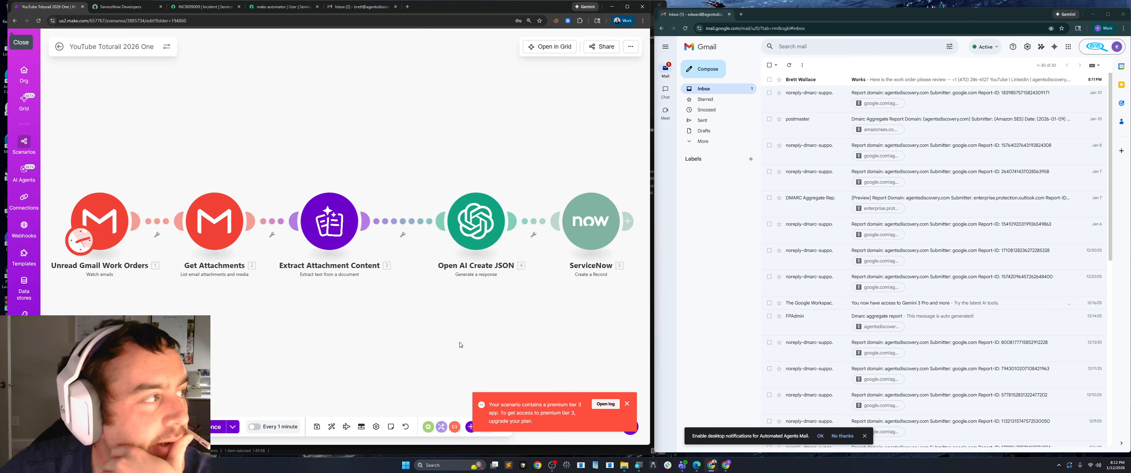
Unlink the ServiceNow module from Open AI Create JSON and place it above the module chain.
{"action": "left_click_drag", "start_coordinate": [505, 328], "coordinate": [439, 314]}
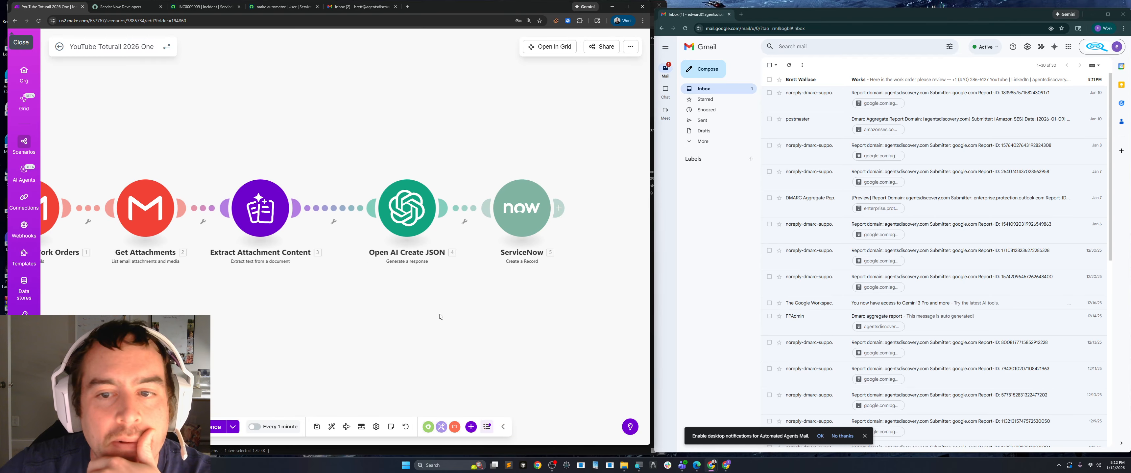
{"action": "scroll", "coordinate": [439, 313], "scroll_direction": "down", "scroll_amount": 3}
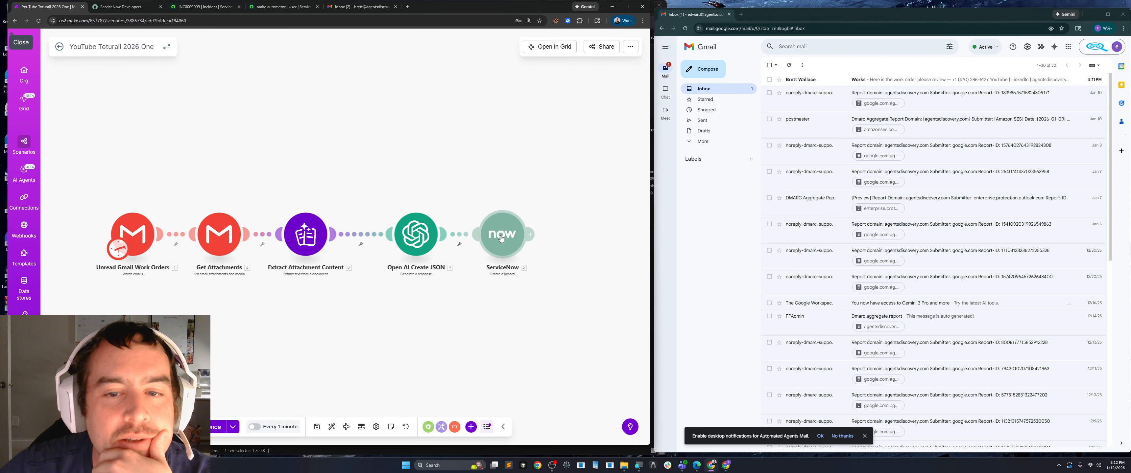
{"action": "left_click_drag", "start_coordinate": [503, 234], "coordinate": [552, 231]}
{"action": "right_click", "coordinate": [480, 237]}
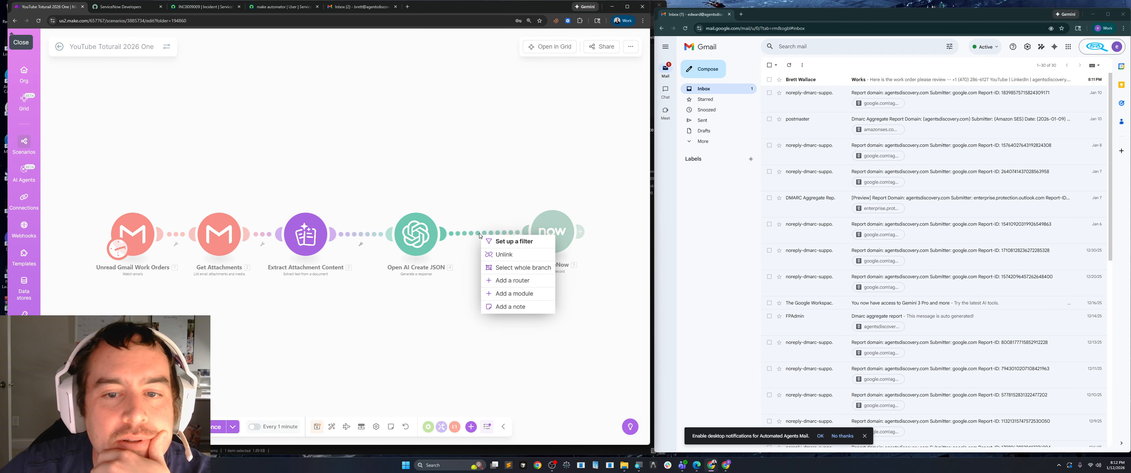
{"action": "left_click", "coordinate": [503, 257]}
{"action": "left_click_drag", "start_coordinate": [544, 236], "coordinate": [534, 156]}
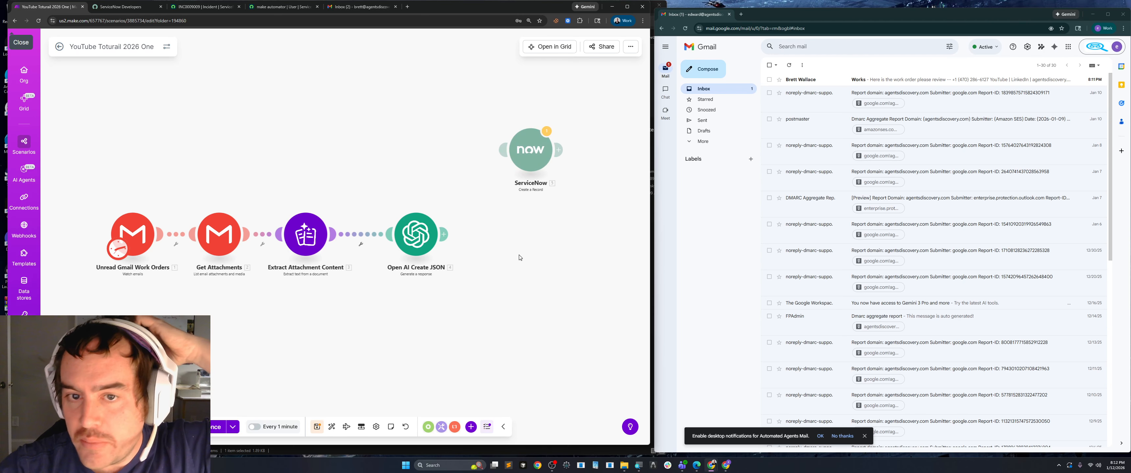
Duplicate the scenario's browser tab and open the 1.Stripe Customer Created scenario from the full scenario list.
{"action": "right_click", "coordinate": [100, 21]}
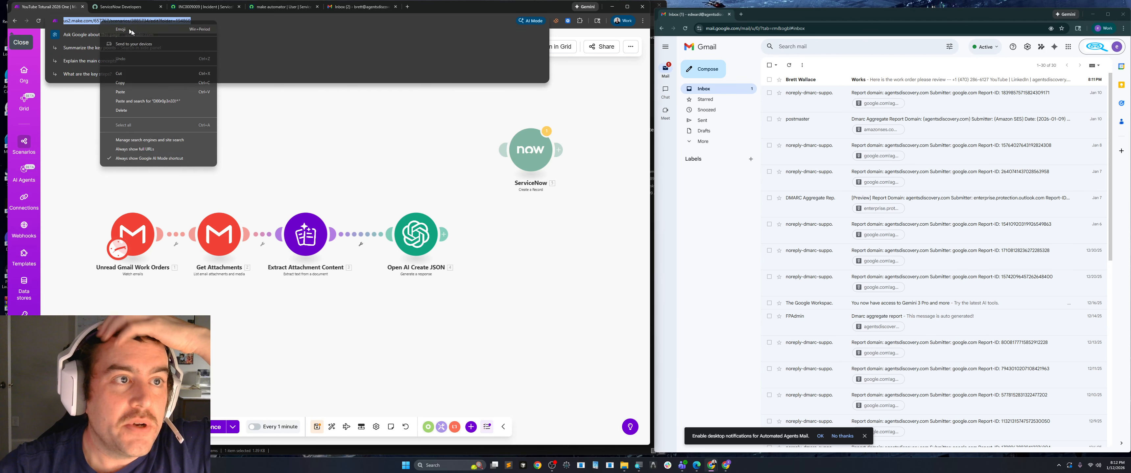
{"action": "left_click", "coordinate": [133, 82]}
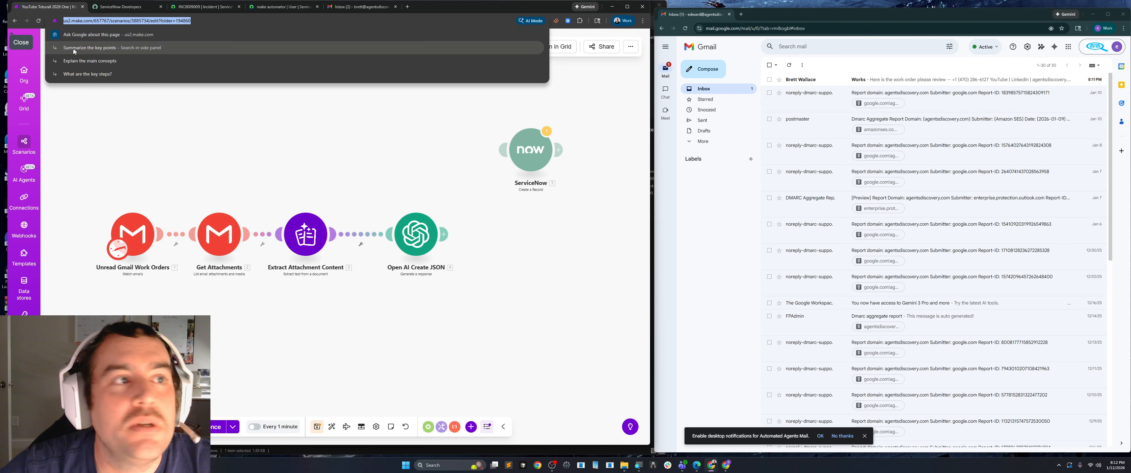
{"action": "right_click", "coordinate": [60, 11]}
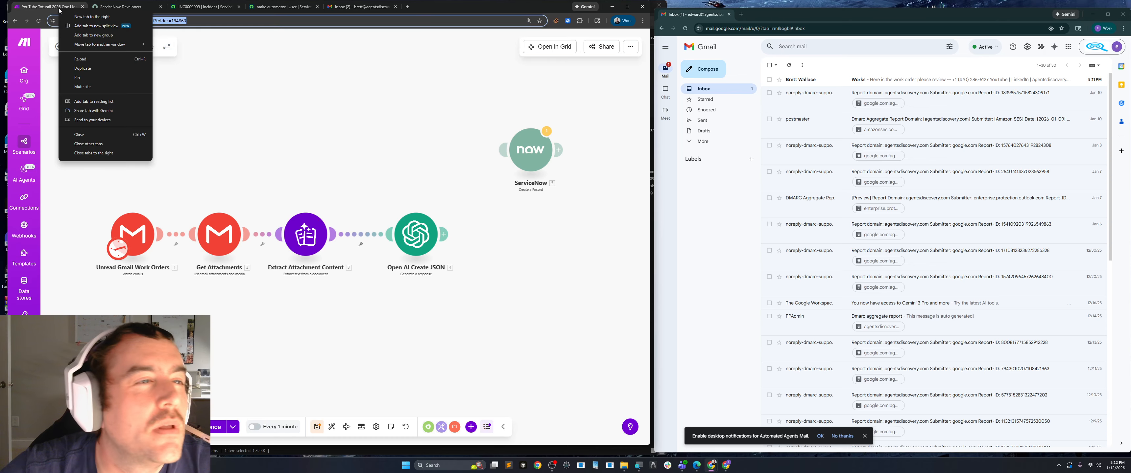
{"action": "left_click", "coordinate": [80, 68]}
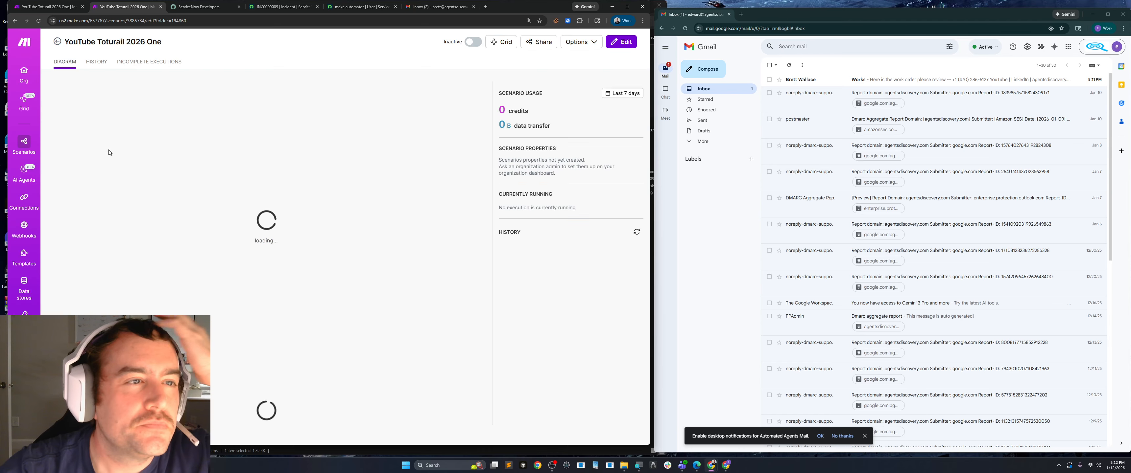
{"action": "left_click", "coordinate": [28, 154]}
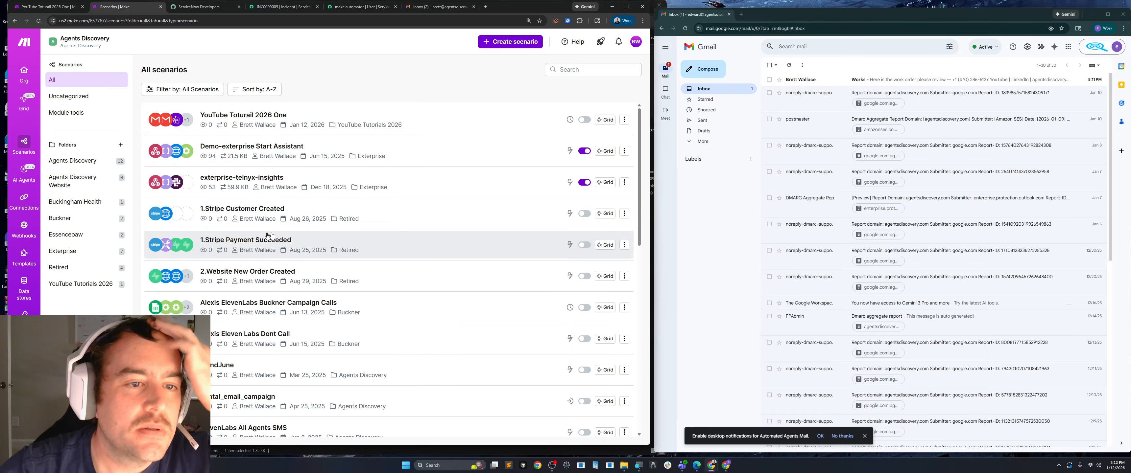
{"action": "left_click", "coordinate": [398, 215]}
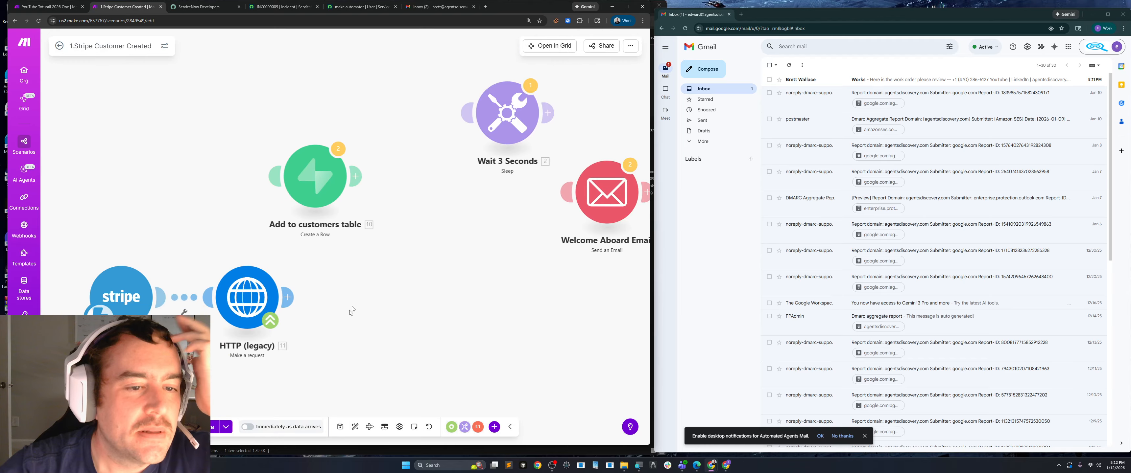
Copy the HTTP (legacy) module from the 1.Stripe Customer Created scenario.
{"action": "right_click", "coordinate": [291, 236]}
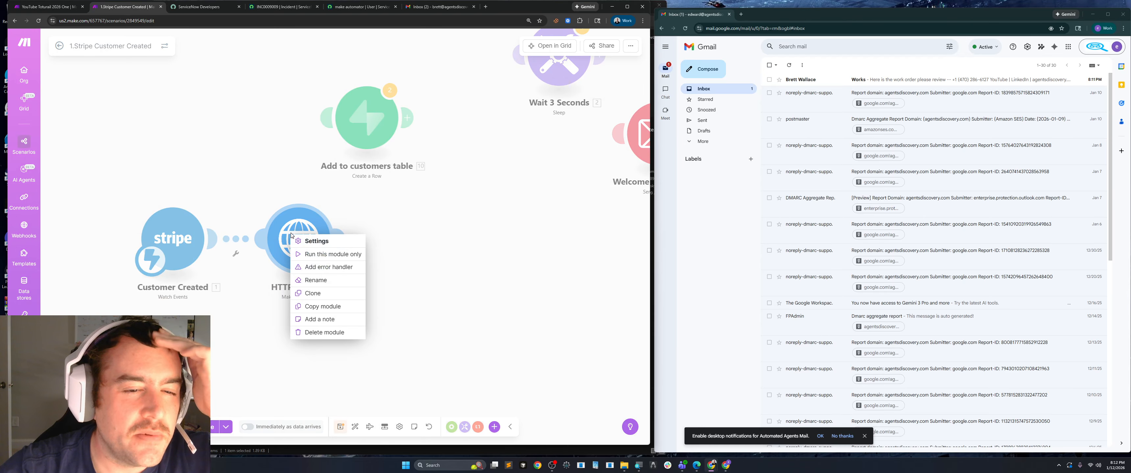
{"action": "left_click", "coordinate": [339, 308]}
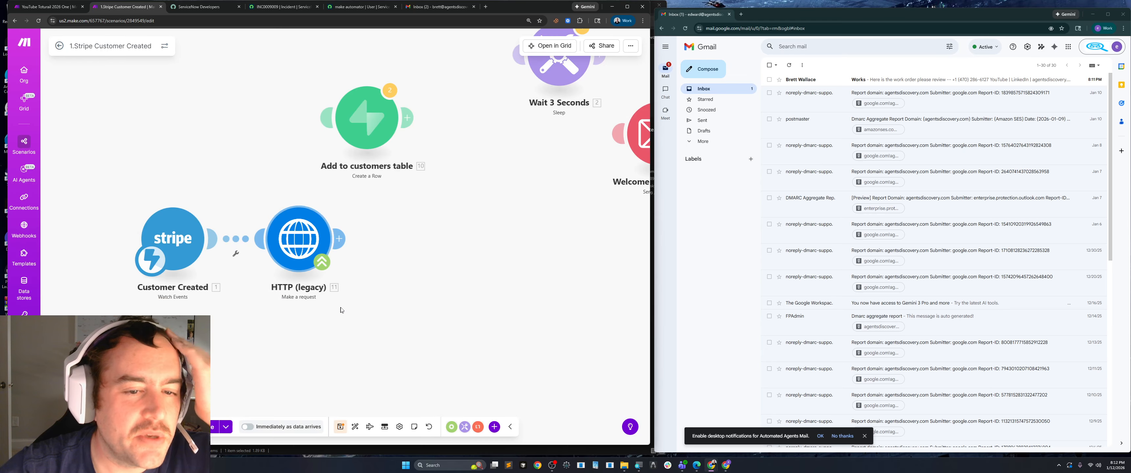
{"action": "right_click", "coordinate": [301, 244]}
{"action": "left_click", "coordinate": [336, 315]}
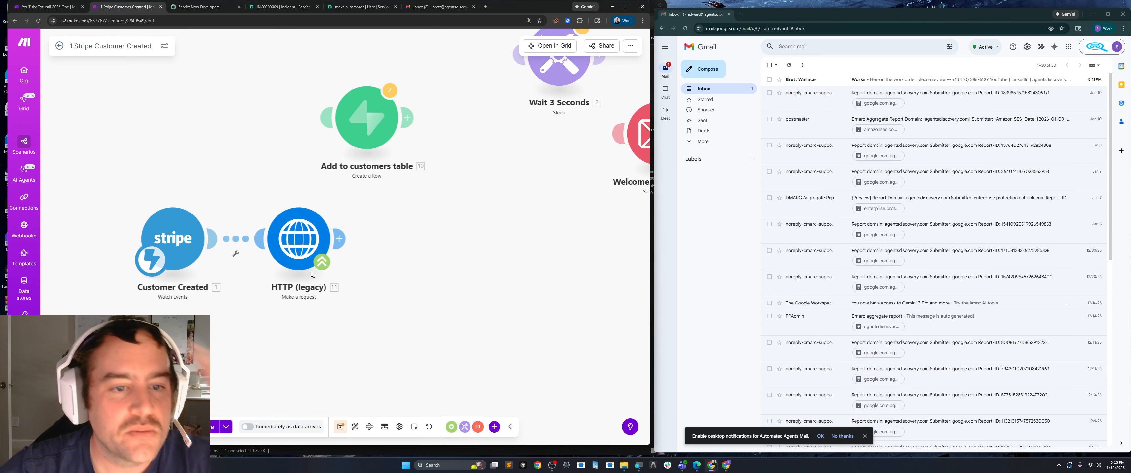
{"action": "right_click", "coordinate": [295, 242]}
{"action": "left_click", "coordinate": [336, 310]}
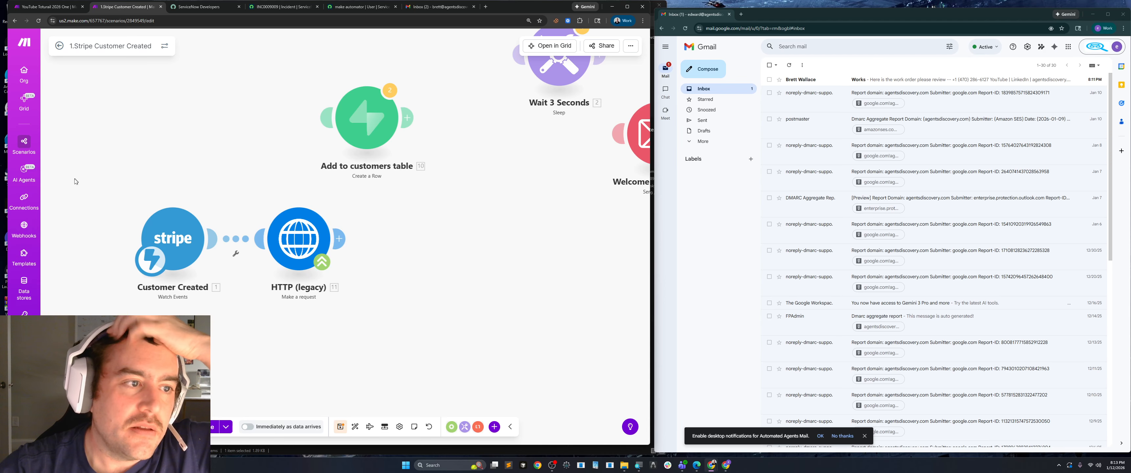
Discard the Stripe scenario's changes, reopen YouTube Toturail 2026 One from the YouTube Tutorials 2026 folder, and close the original tab unsaved.
{"action": "left_click", "coordinate": [26, 150]}
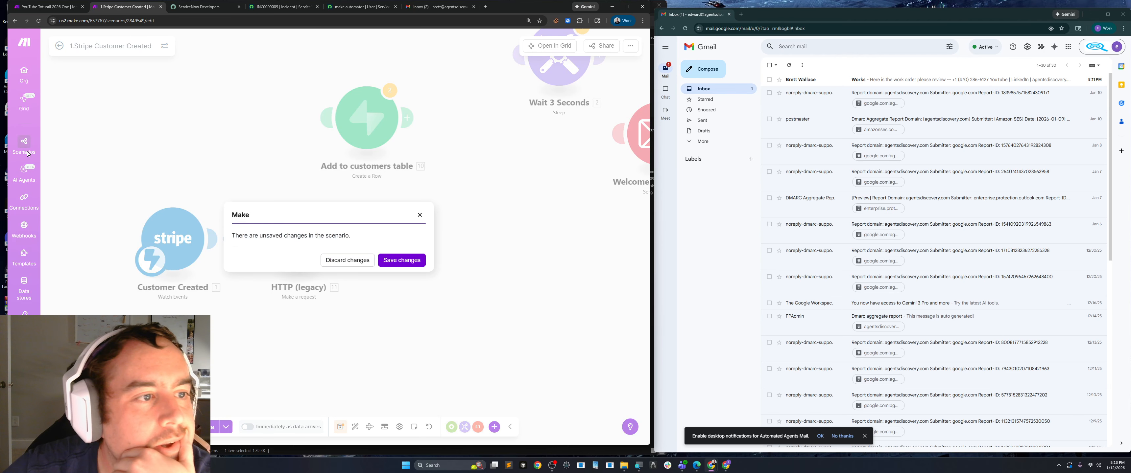
{"action": "left_click", "coordinate": [348, 260]}
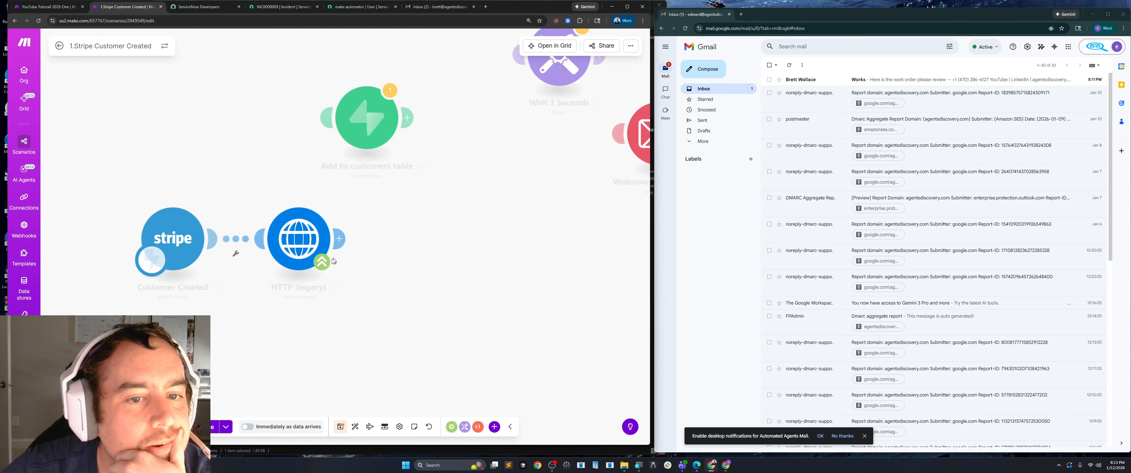
{"action": "left_click", "coordinate": [80, 284]}
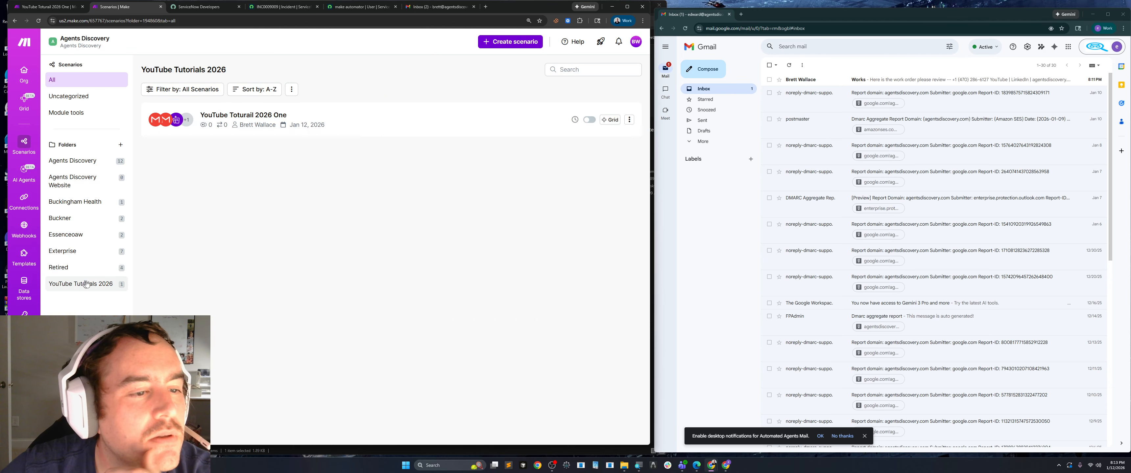
{"action": "left_click", "coordinate": [353, 122]}
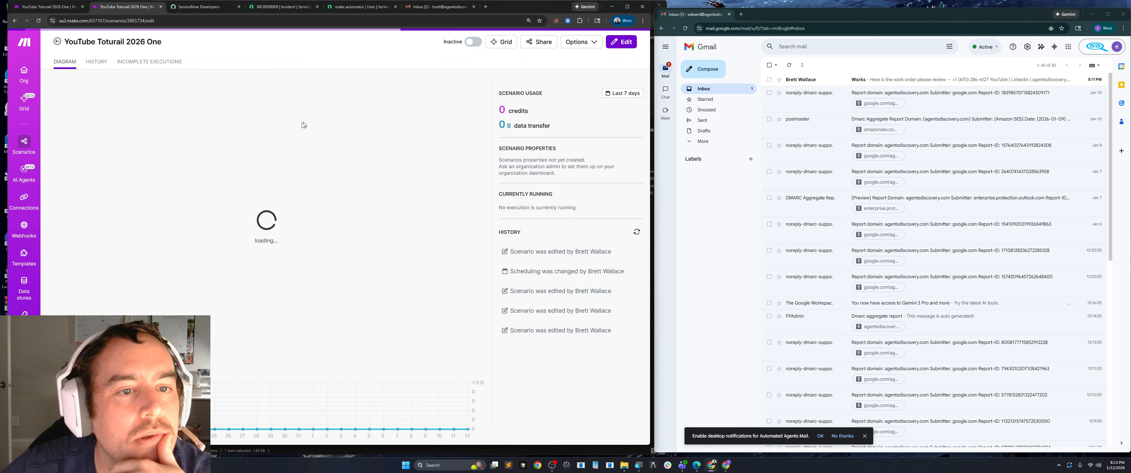
{"action": "left_click", "coordinate": [359, 210]}
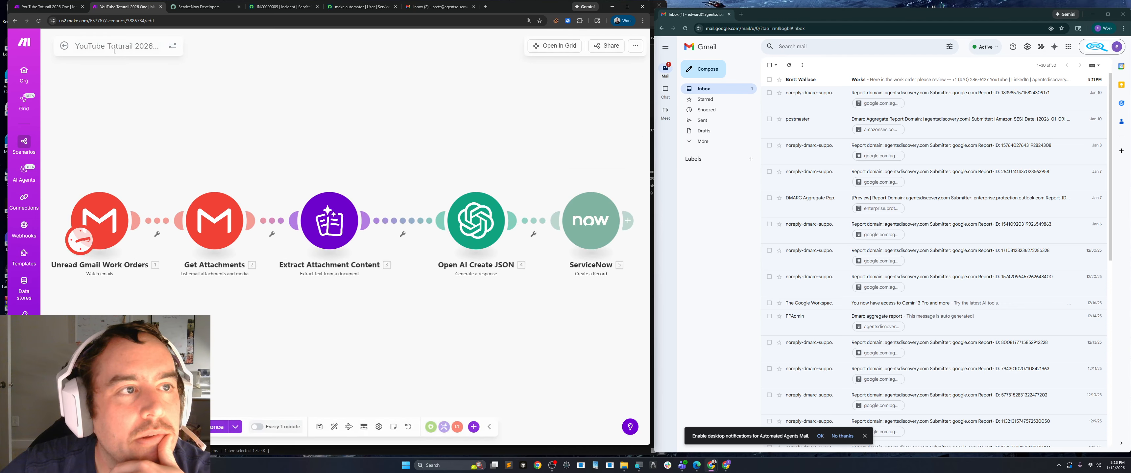
{"action": "left_click", "coordinate": [83, 6]}
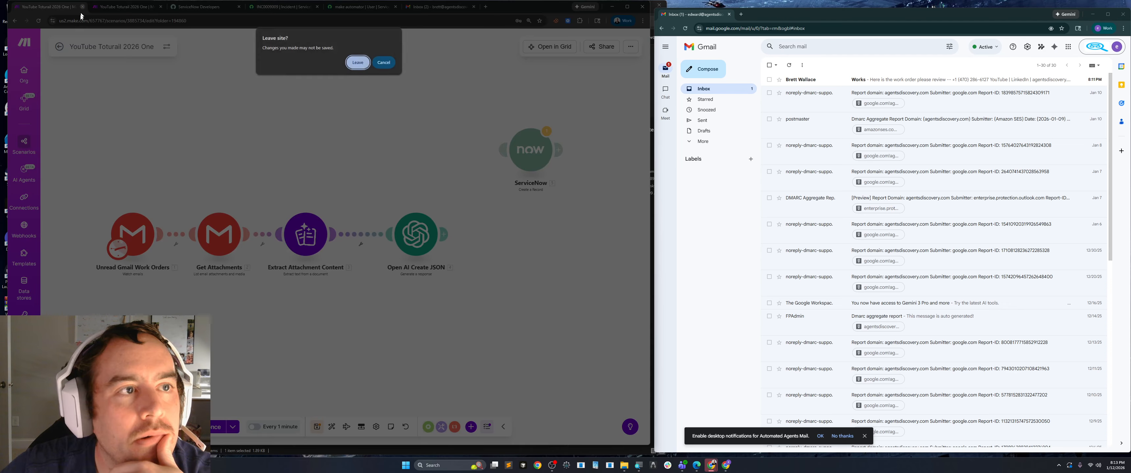
{"action": "left_click", "coordinate": [357, 63]}
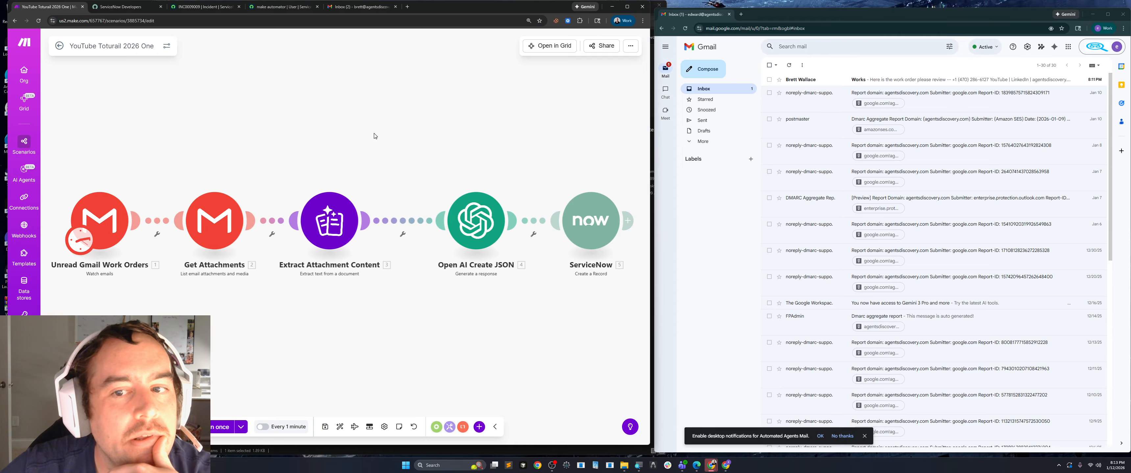
Detach the ServiceNow module from Open AI Create JSON and move it up out of the chain.
{"action": "scroll", "coordinate": [376, 136], "scroll_direction": "down", "scroll_amount": 1}
{"action": "left_click_drag", "start_coordinate": [468, 161], "coordinate": [379, 175]}
{"action": "left_click_drag", "start_coordinate": [468, 220], "coordinate": [599, 114]}
{"action": "right_click", "coordinate": [457, 227]}
{"action": "left_click", "coordinate": [483, 246]}
Paste the copied HTTP (legacy) module, link it after Open AI Create JSON, and position the detached ServiceNow module above it.
{"action": "right_click", "coordinate": [487, 216]}
{"action": "left_click", "coordinate": [505, 224]}
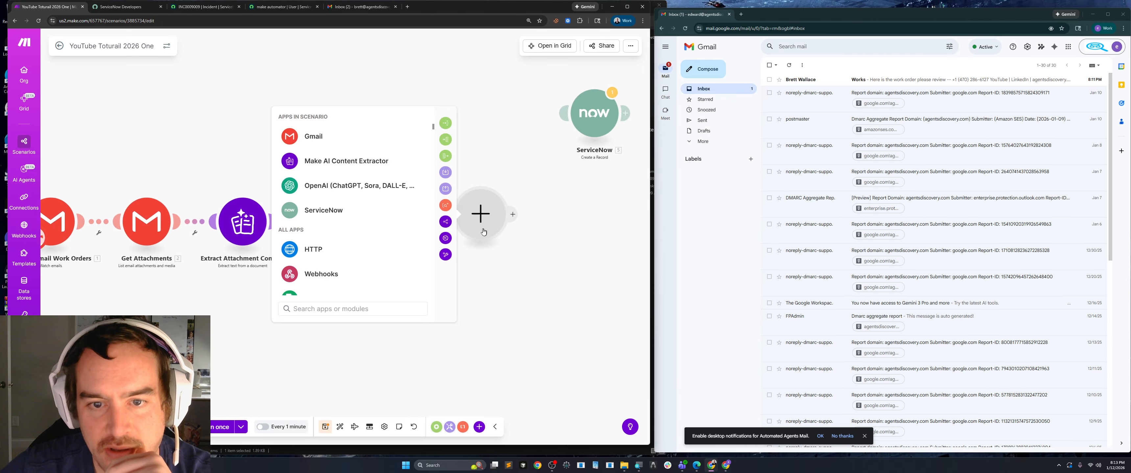
{"action": "key", "text": "Escape"}
{"action": "right_click", "coordinate": [469, 224]}
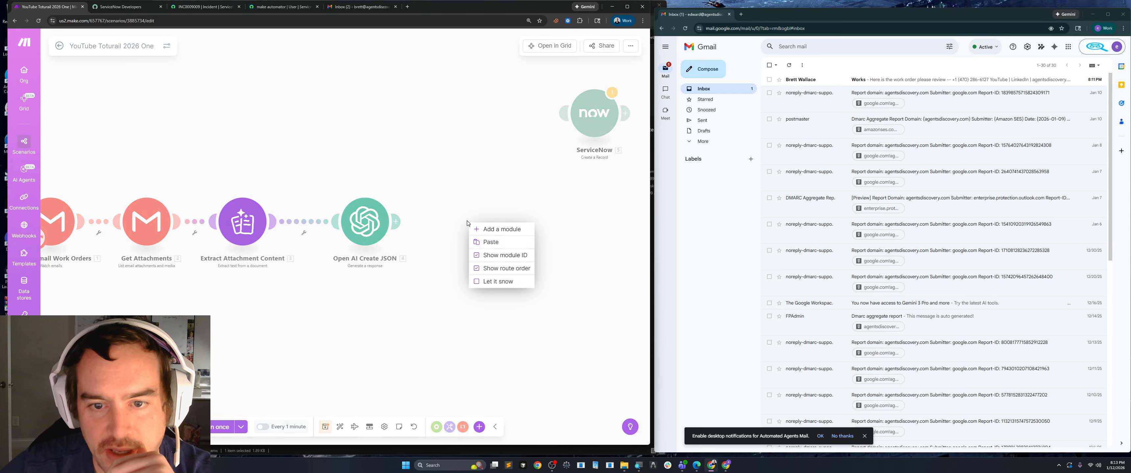
{"action": "left_click", "coordinate": [499, 242]}
{"action": "left_click", "coordinate": [111, 75]}
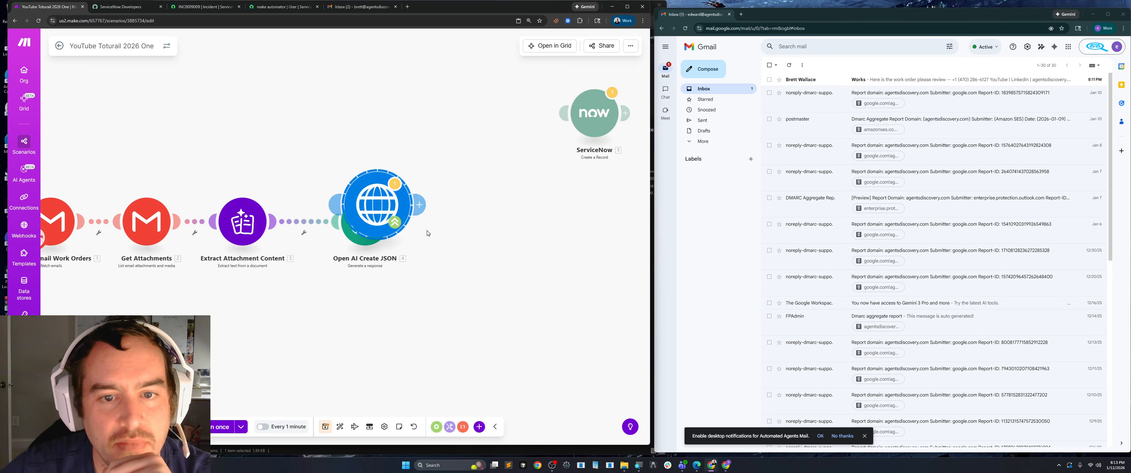
{"action": "left_click_drag", "start_coordinate": [377, 206], "coordinate": [483, 221]}
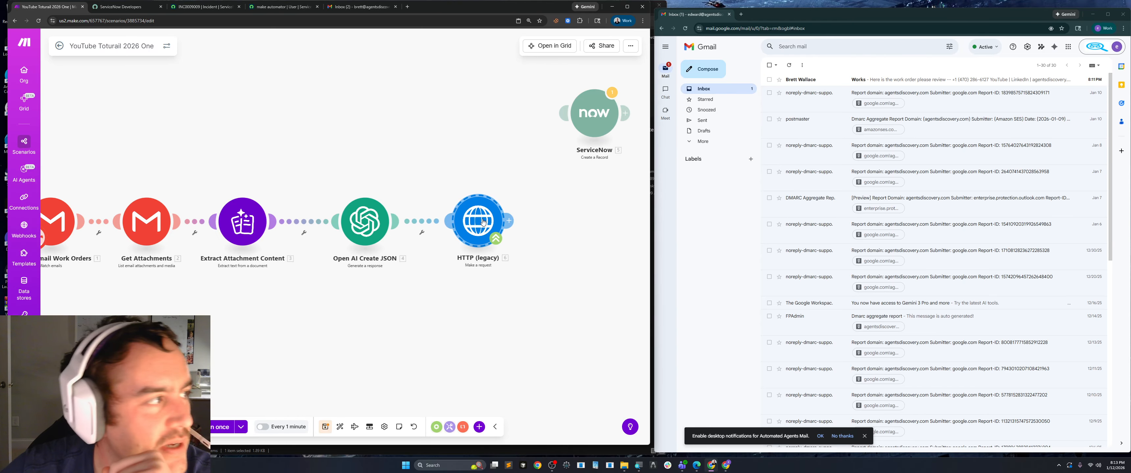
{"action": "left_click_drag", "start_coordinate": [588, 127], "coordinate": [474, 115]}
Open the HTTP (legacy) module's settings and clear the apikey header's value and the URL.
{"action": "left_click", "coordinate": [466, 241]}
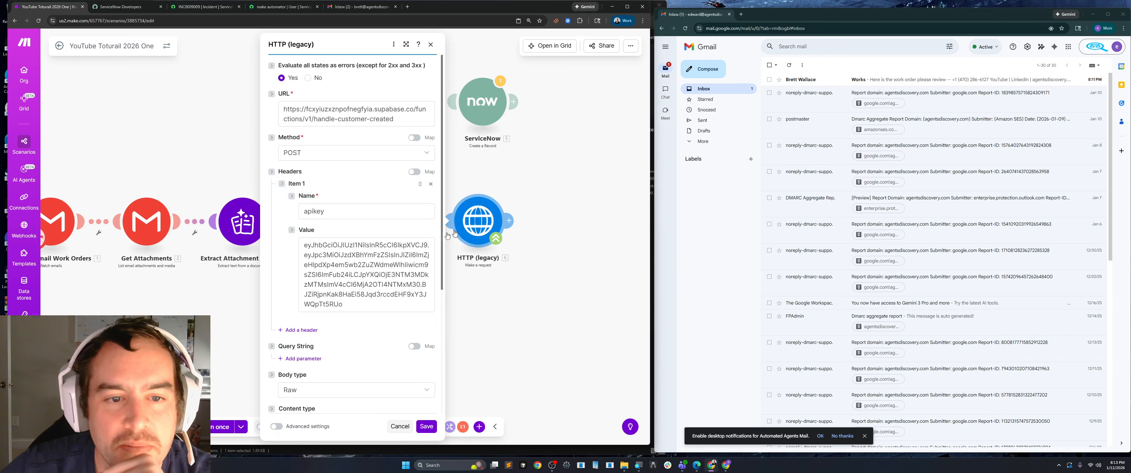
{"action": "triple_click", "coordinate": [303, 242]}
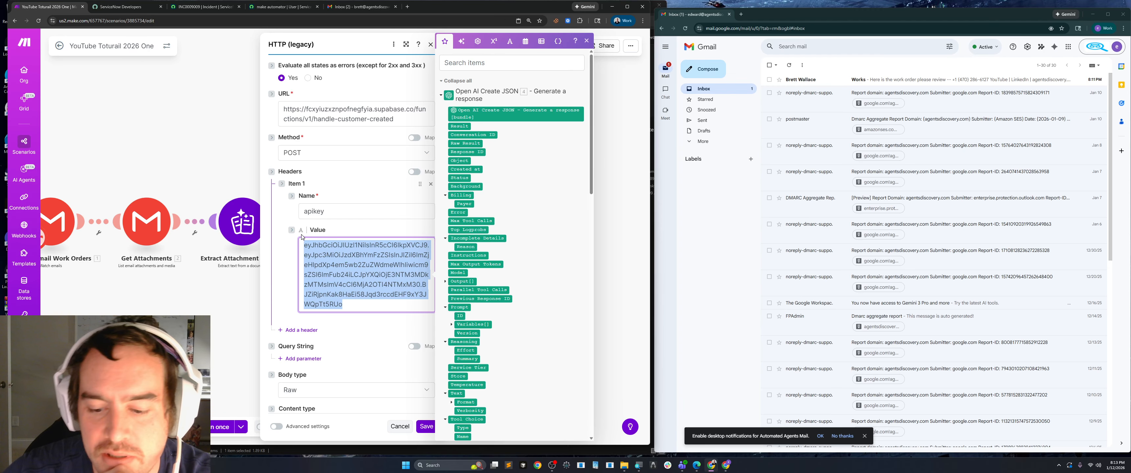
{"action": "key", "text": "BackSpace"}
{"action": "triple_click", "coordinate": [316, 114]}
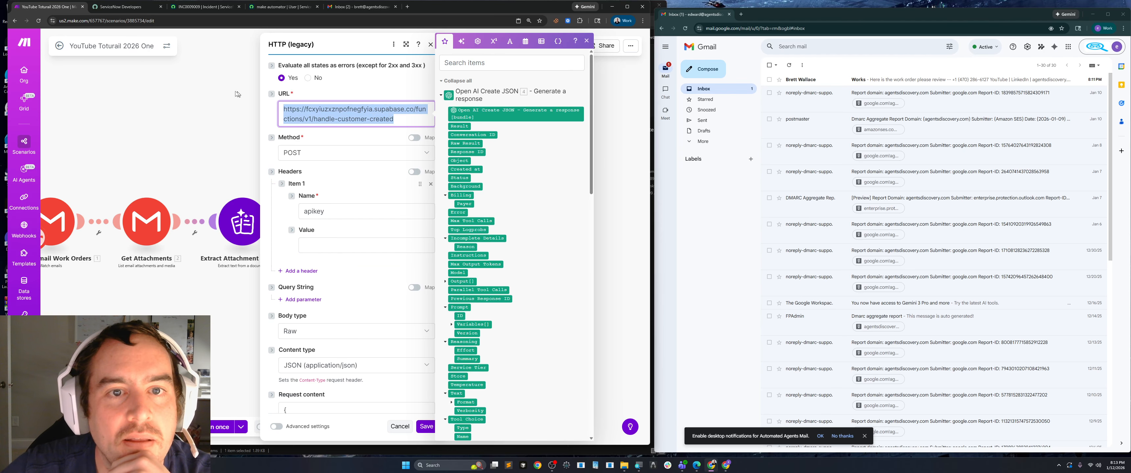
{"action": "key", "text": "BackSpace"}
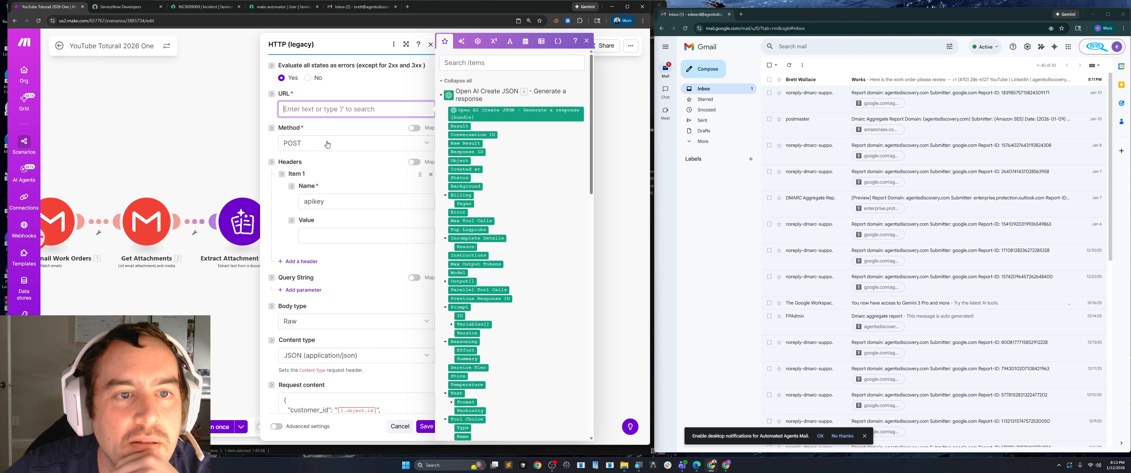
Clear the customer JSON from the HTTP module's request content.
{"action": "left_click", "coordinate": [367, 271]}
{"action": "scroll", "coordinate": [367, 271], "scroll_direction": "down", "scroll_amount": 3}
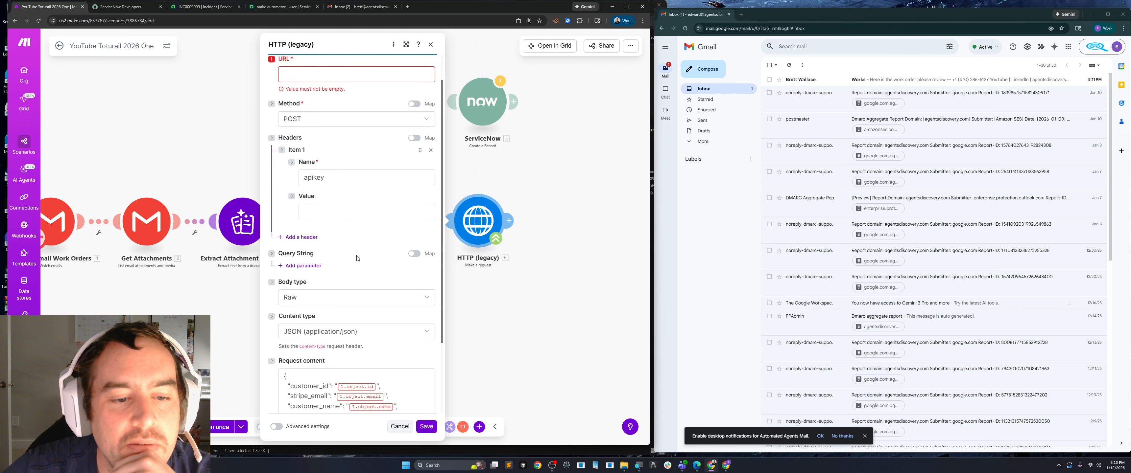
{"action": "left_click_drag", "start_coordinate": [300, 332], "coordinate": [271, 266]}
{"action": "type", "text": "\\"}
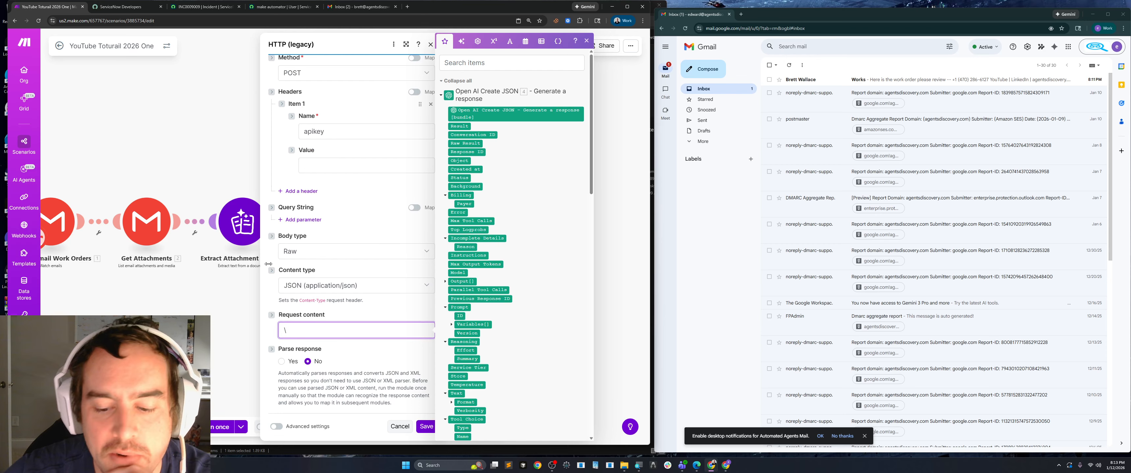
{"action": "key", "text": "BackSpace"}
{"action": "left_click", "coordinate": [331, 100]}
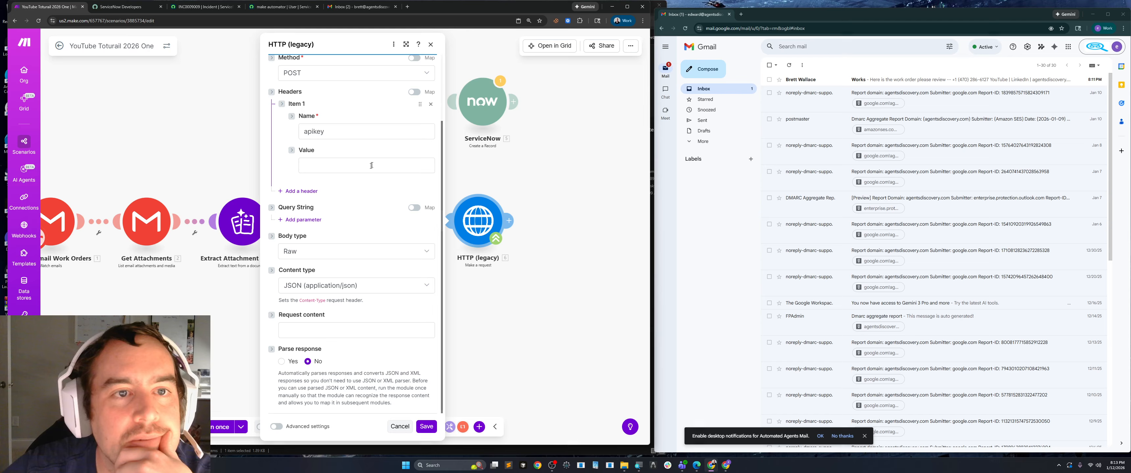
Set the HTTP module's URL to the copied endpoint service-now.com/api/now/table/incident.
{"action": "scroll", "coordinate": [351, 167], "scroll_direction": "up", "scroll_amount": 3}
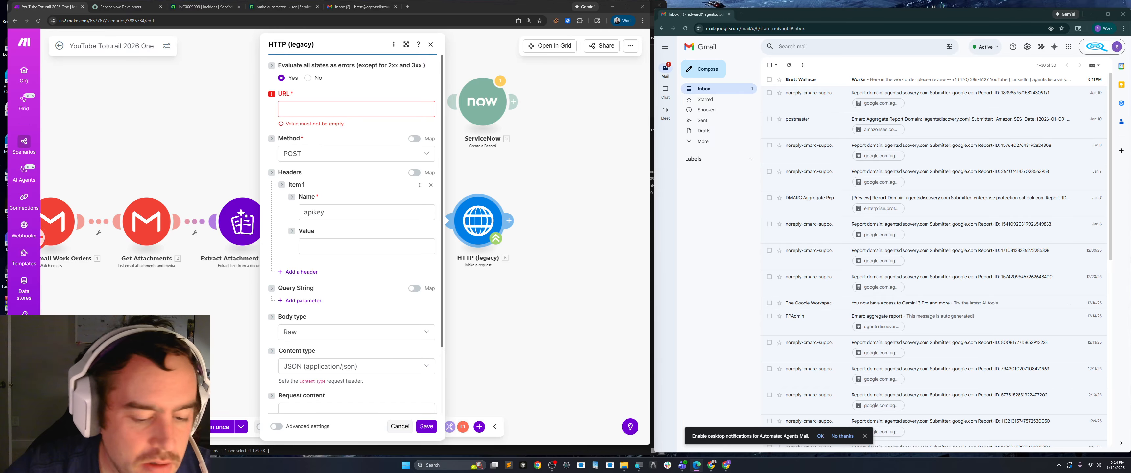
{"action": "left_click", "coordinate": [313, 110]}
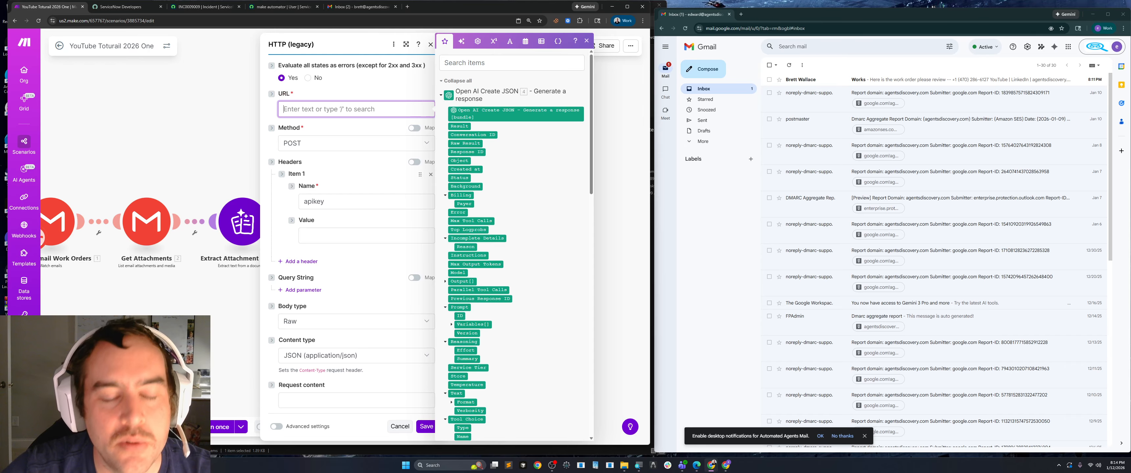
{"action": "key", "text": "ctrl+v"}
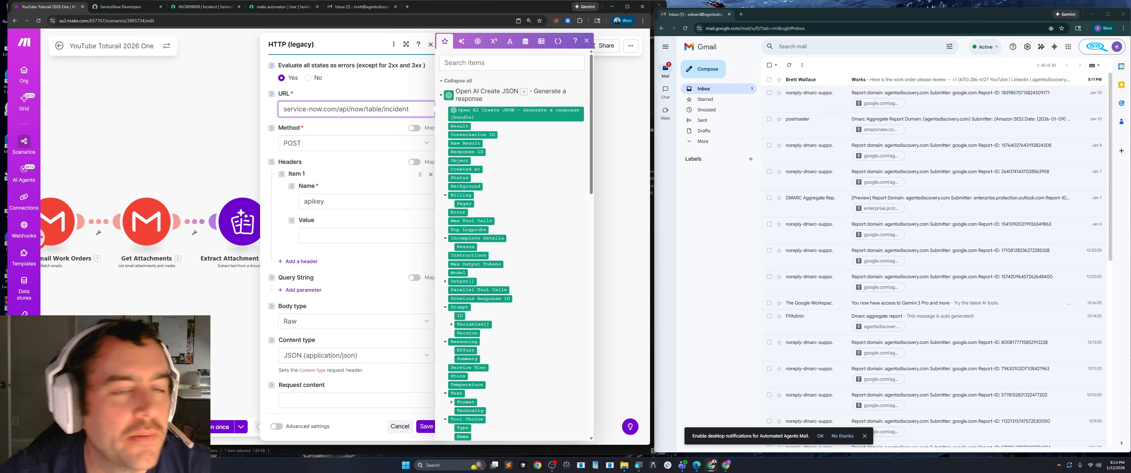
{"action": "left_click", "coordinate": [202, 7]}
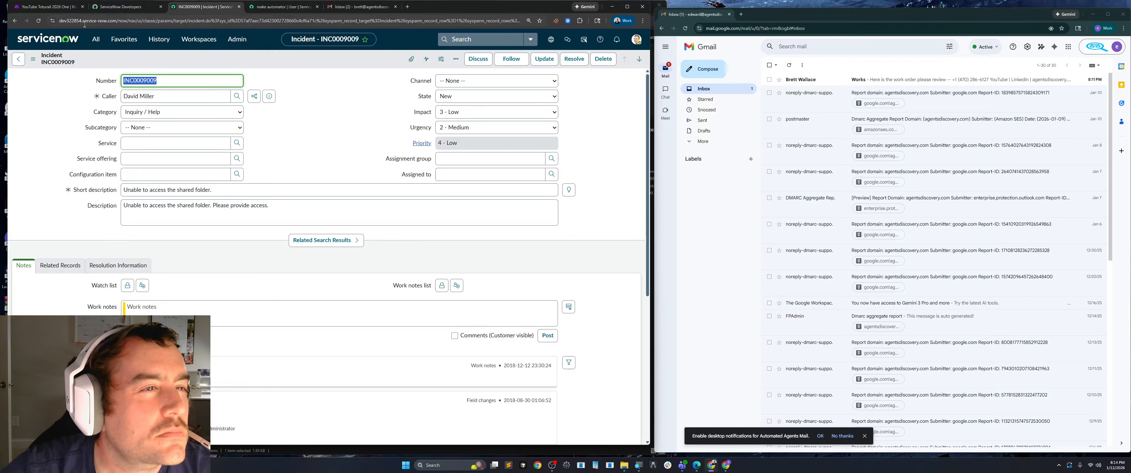
{"action": "double_click", "coordinate": [70, 20]}
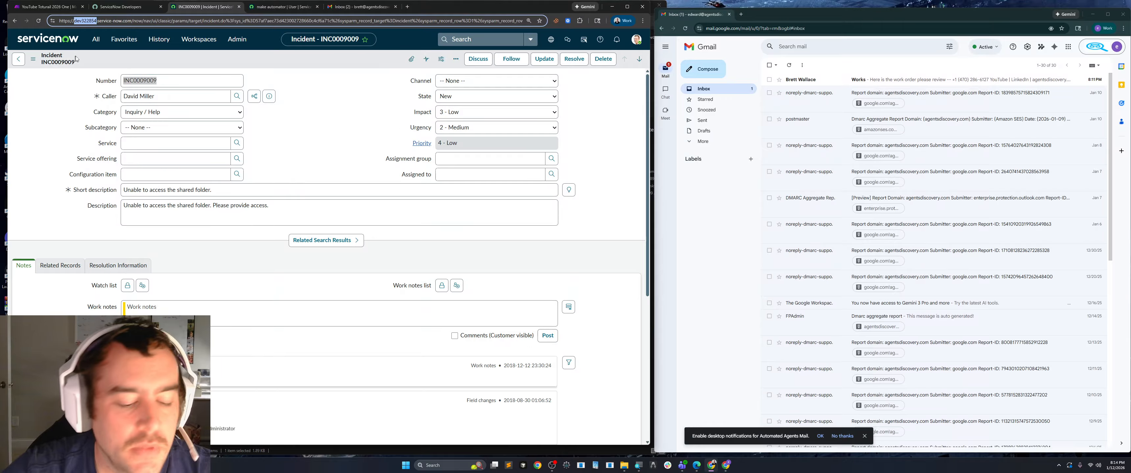
{"action": "left_click", "coordinate": [48, 7]}
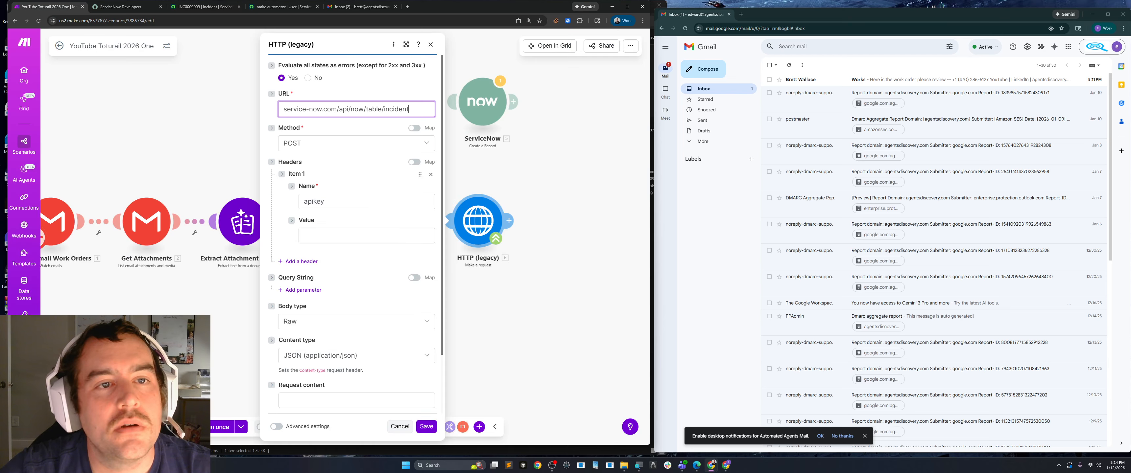
{"action": "left_click", "coordinate": [284, 110]}
{"action": "key", "text": "ctrl+v"}
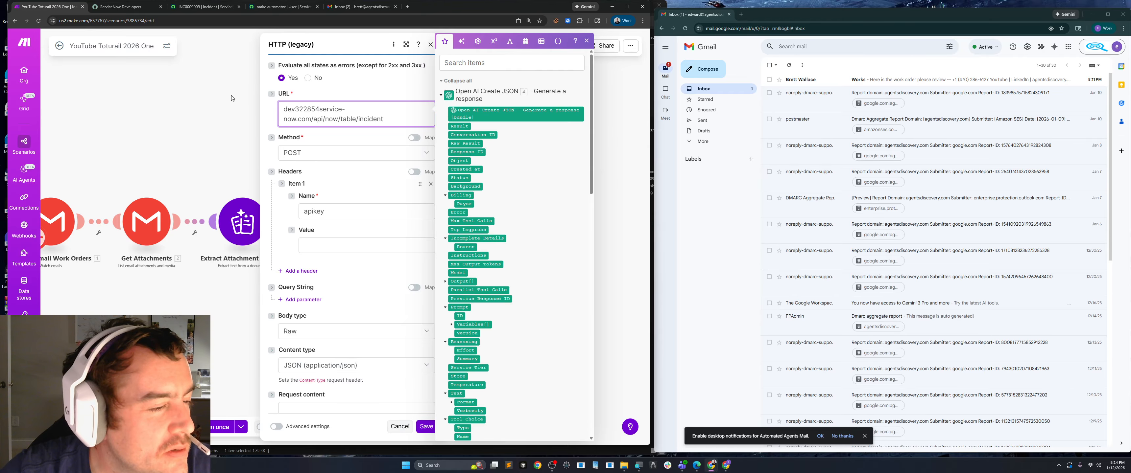
{"action": "type", "text": "."}
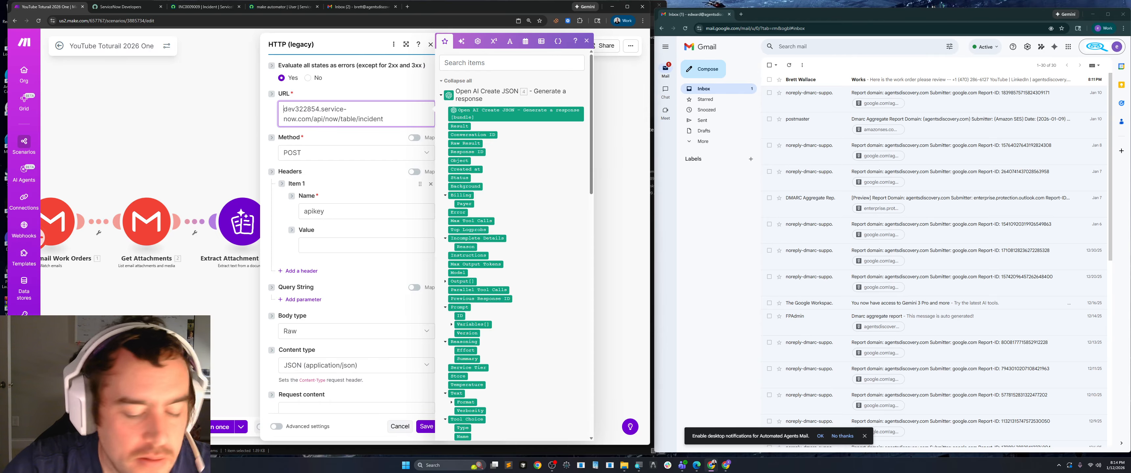
{"action": "type", "text": "https"}
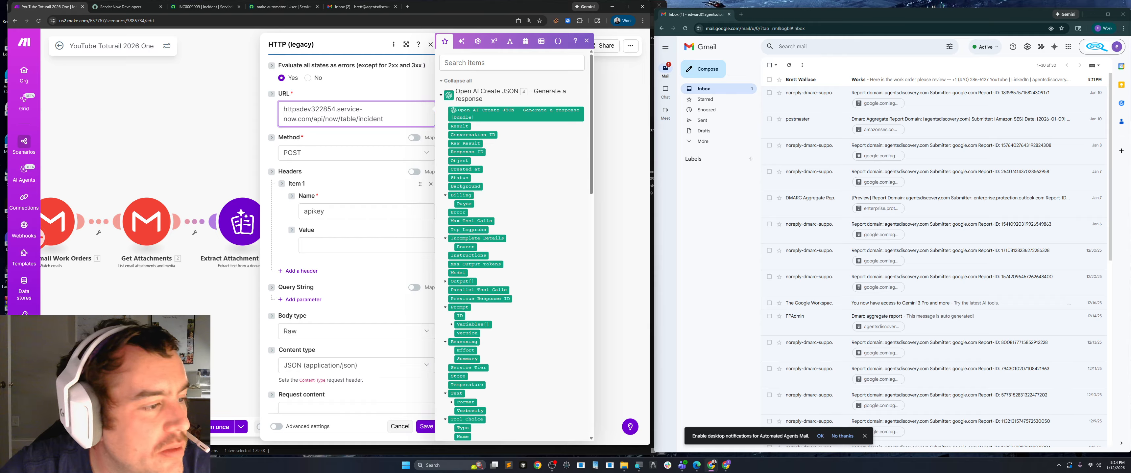
{"action": "type", "text": "://"}
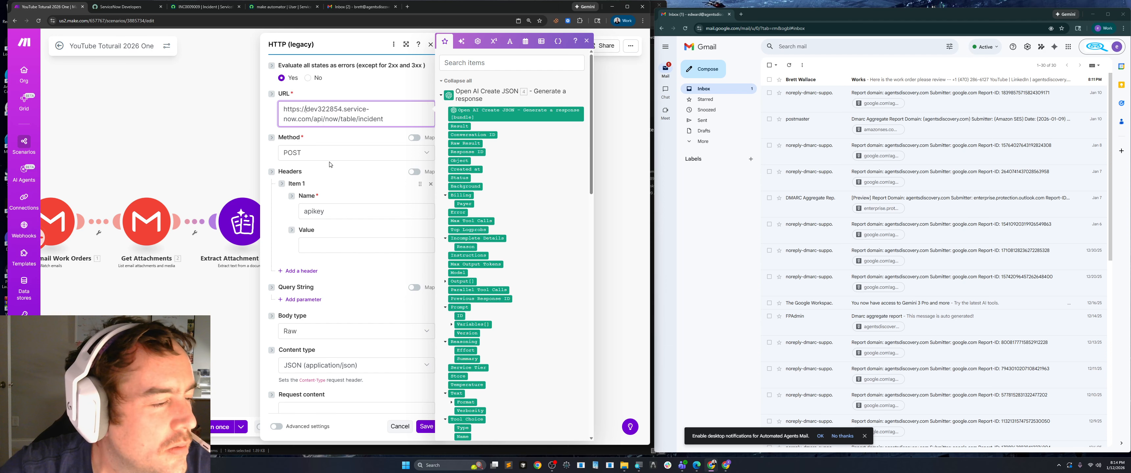
Add a query string parameter named sysparm_fields with the value number,short_description.
{"action": "left_click", "coordinate": [372, 179]}
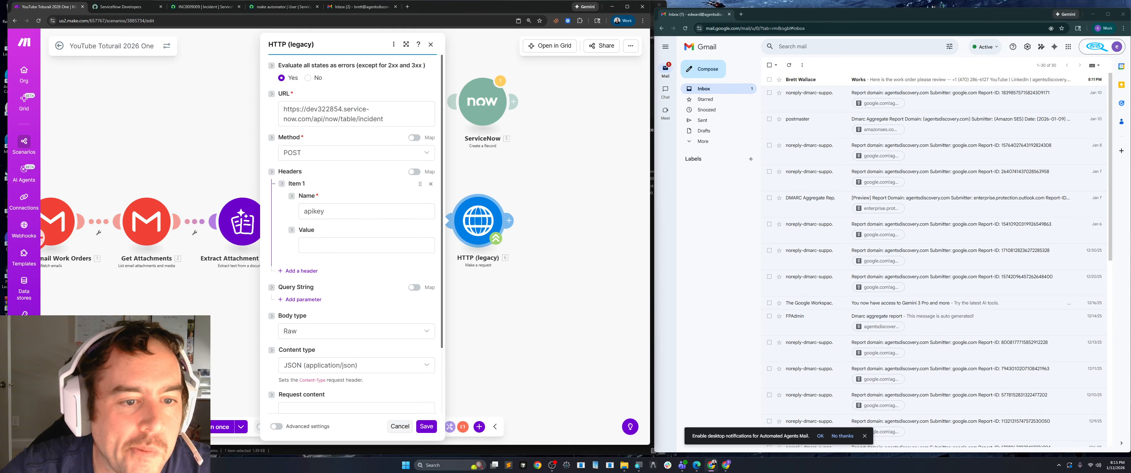
{"action": "scroll", "coordinate": [339, 235], "scroll_direction": "down", "scroll_amount": 2}
{"action": "left_click", "coordinate": [302, 234]}
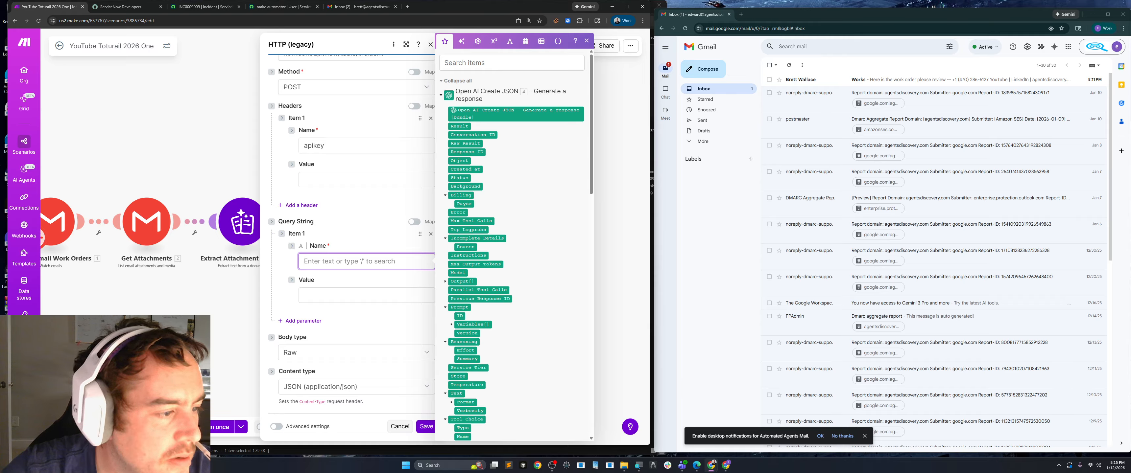
{"action": "key", "text": "alt+Tab"}
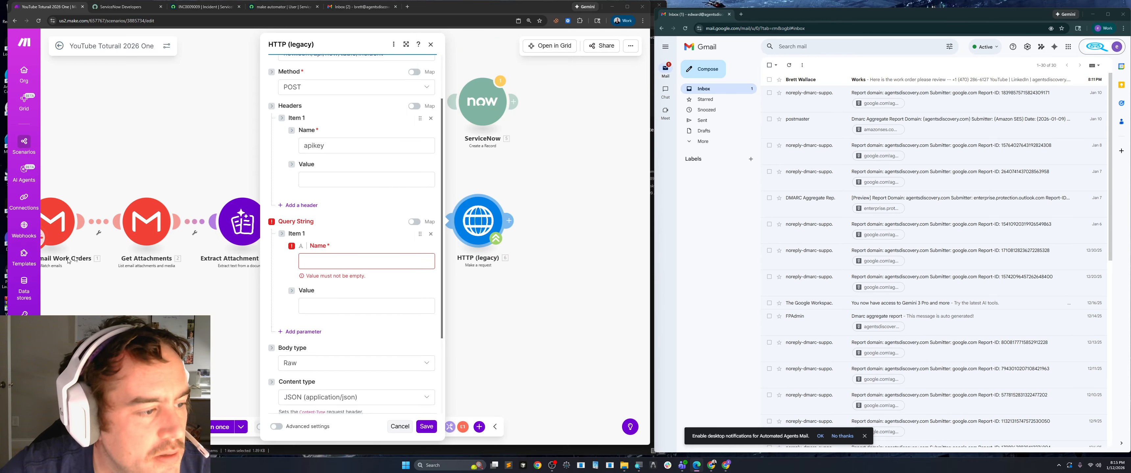
{"action": "left_click", "coordinate": [333, 261]}
{"action": "type", "text": "sysparm_fields"}
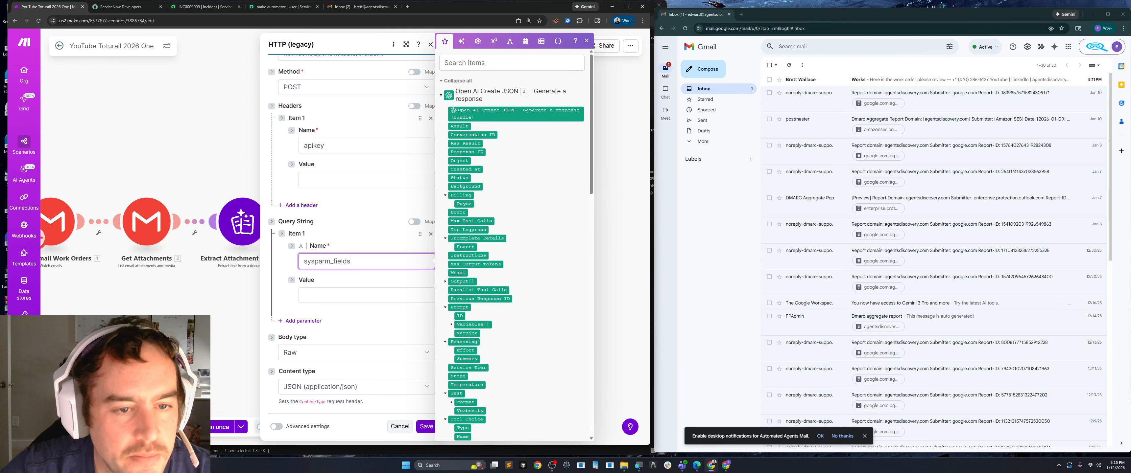
{"action": "key", "text": "alt+Tab"}
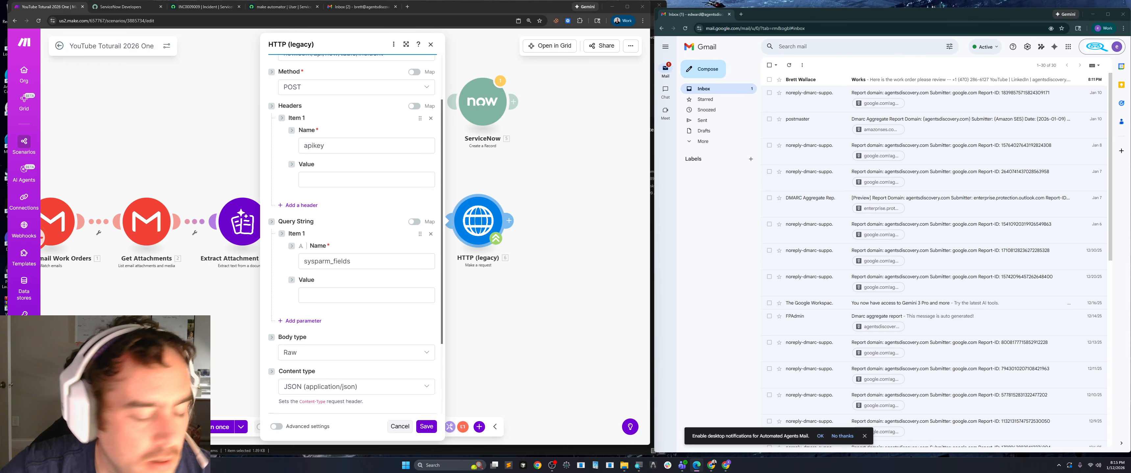
{"action": "left_click", "coordinate": [332, 301]}
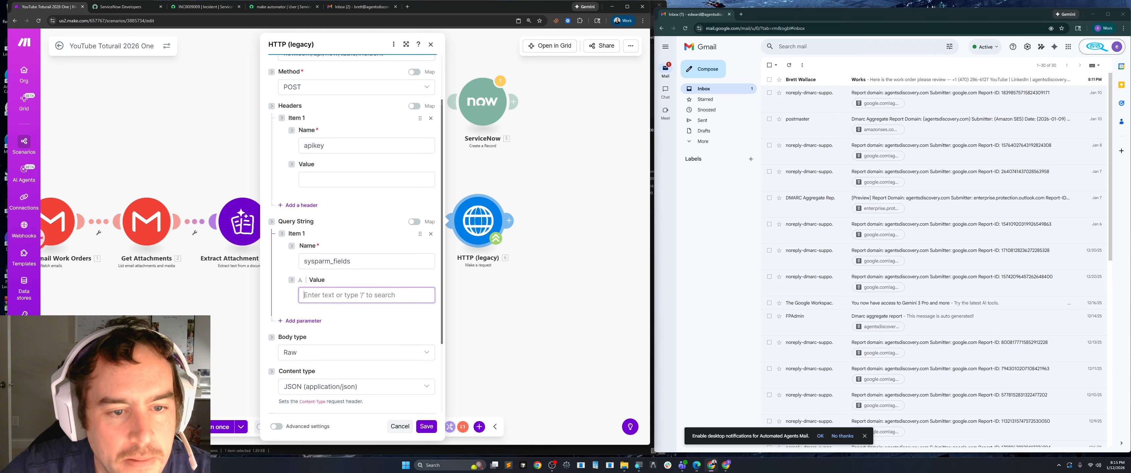
{"action": "type", "text": "number,short_description"}
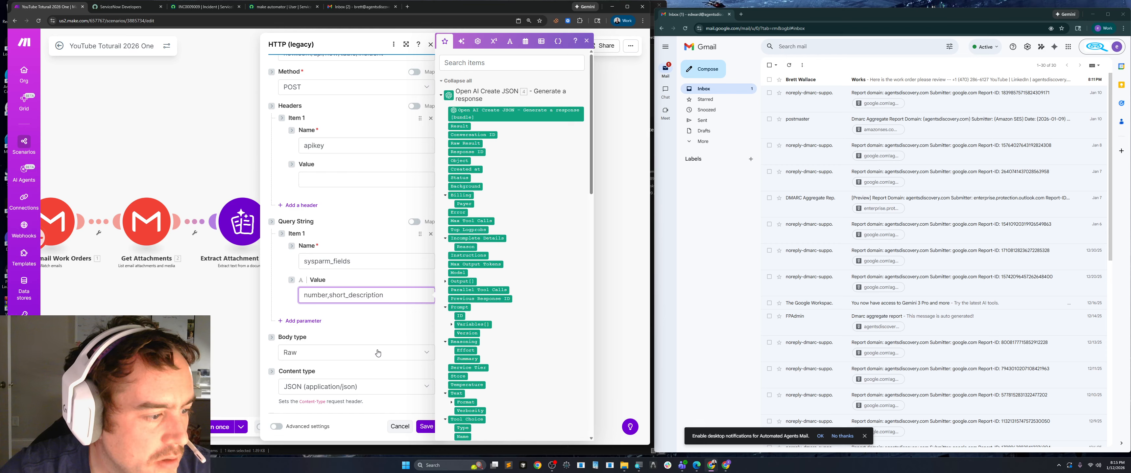
Paste the copied JSON body with short_description, correlation_id, description and u_office_location into the request content.
{"action": "scroll", "coordinate": [377, 353], "scroll_direction": "down", "scroll_amount": 3}
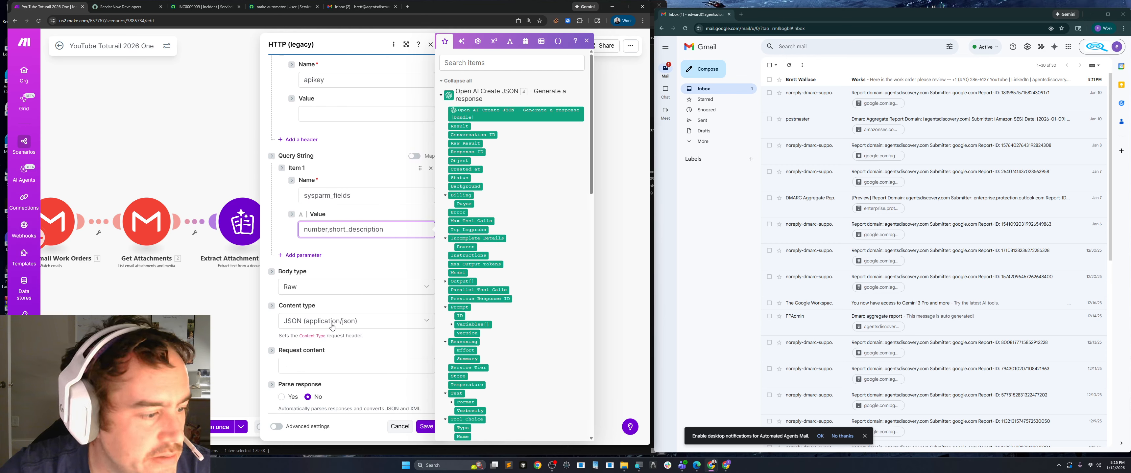
{"action": "scroll", "coordinate": [332, 327], "scroll_direction": "down", "scroll_amount": 2}
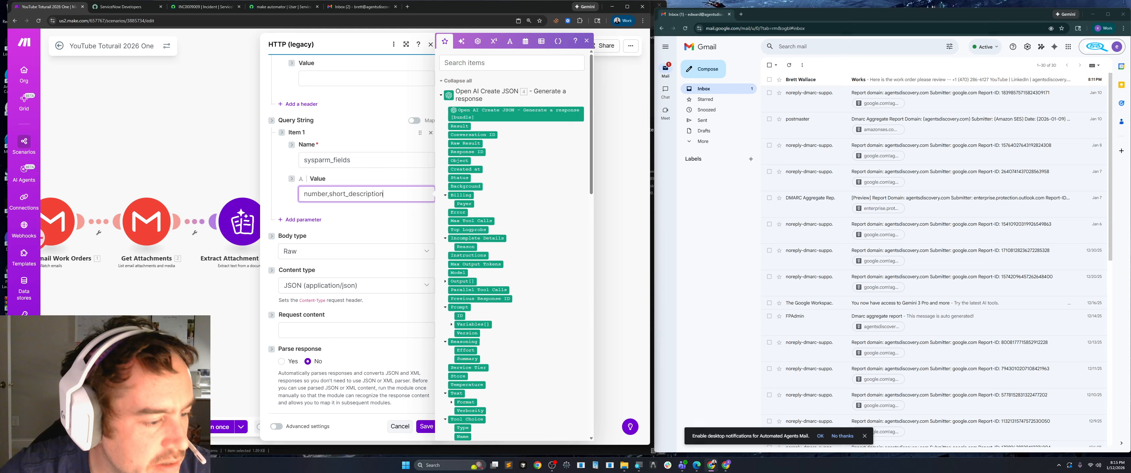
{"action": "key", "text": "alt+Tab"}
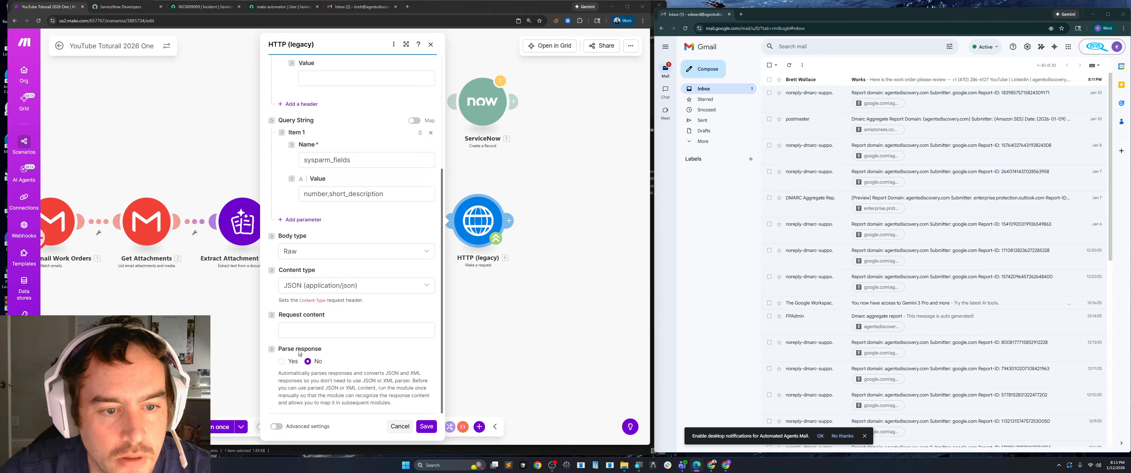
{"action": "left_click", "coordinate": [302, 330]}
{"action": "type", "text": "{ \"short_description\":\"7.result.service_address\", \"correlation_id\":\"7.result.service_order_number\", \"description\":\"7.result.service_description\", \"u_office_location\":\"7.result.service_company located at 7.result.`service _company_address`\" }"}
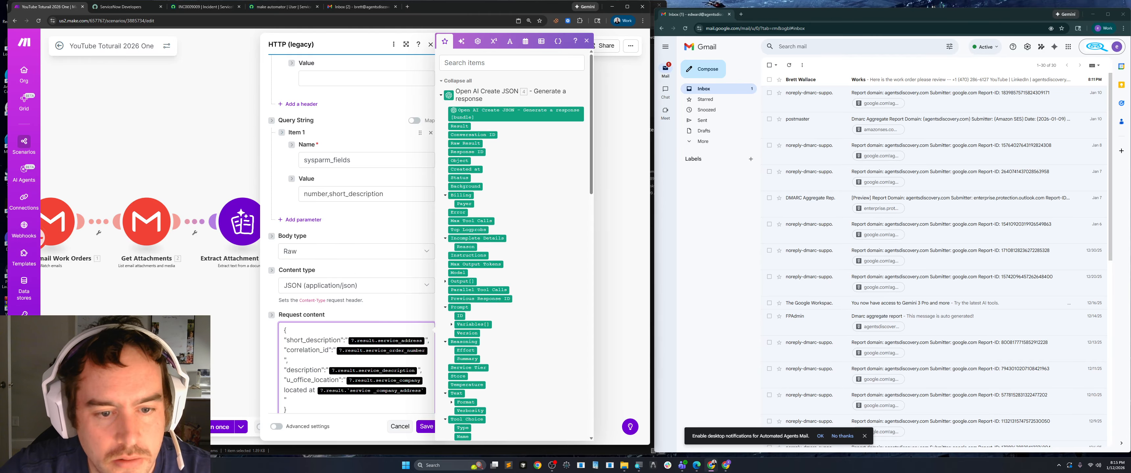
Expand the HTTP module's settings and remove the old mapped result values from the request JSON, including the "located at" text, leaving empty quotes.
{"action": "scroll", "coordinate": [375, 360], "scroll_direction": "down", "scroll_amount": 3}
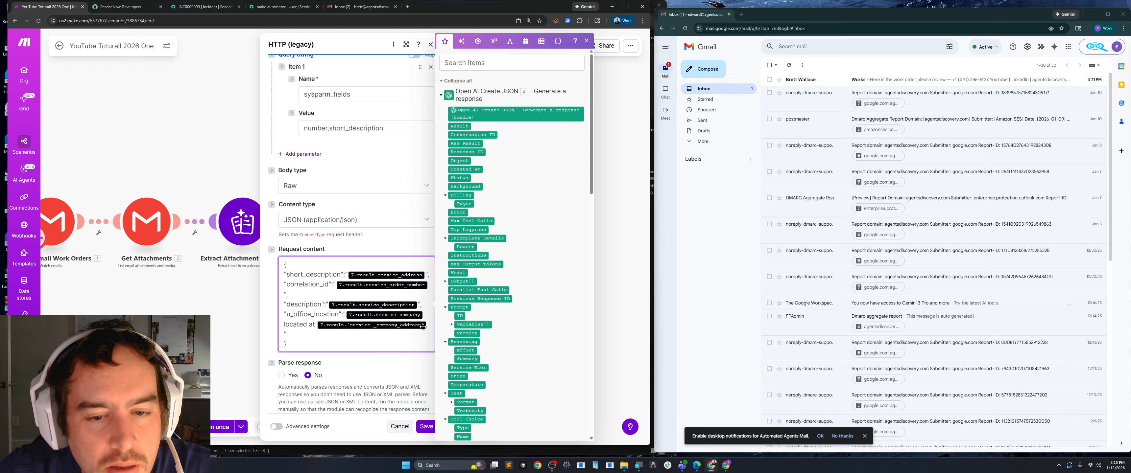
{"action": "left_click", "coordinate": [406, 46]}
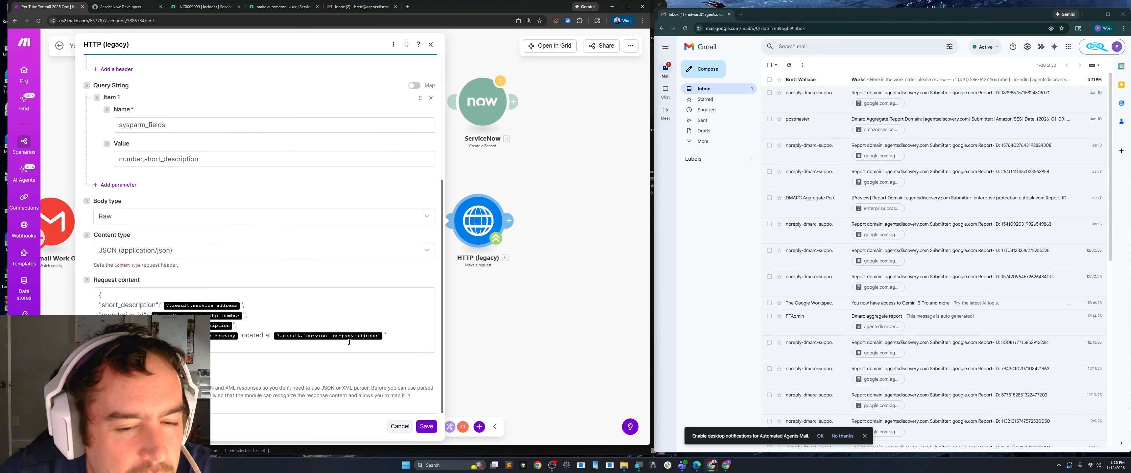
{"action": "left_click", "coordinate": [384, 332]}
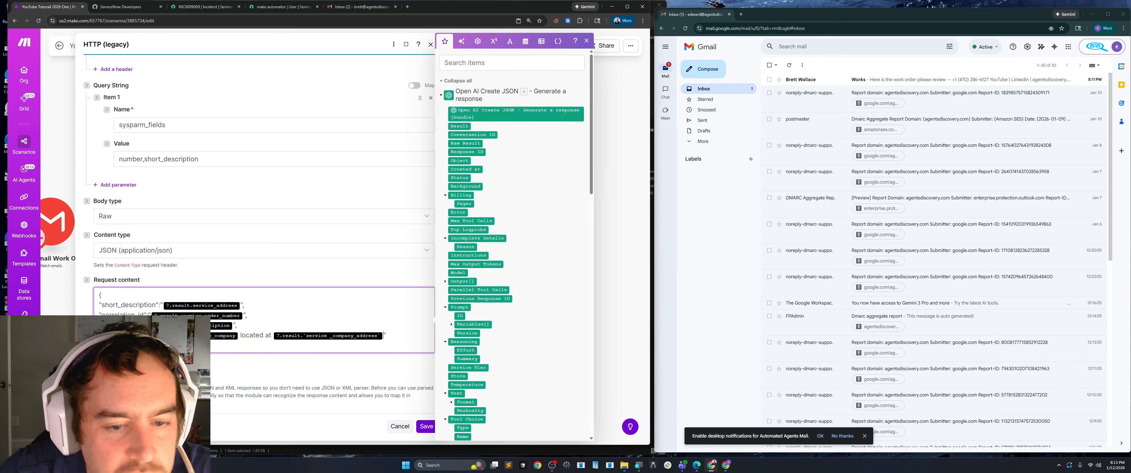
{"action": "key", "text": "BackSpace"}
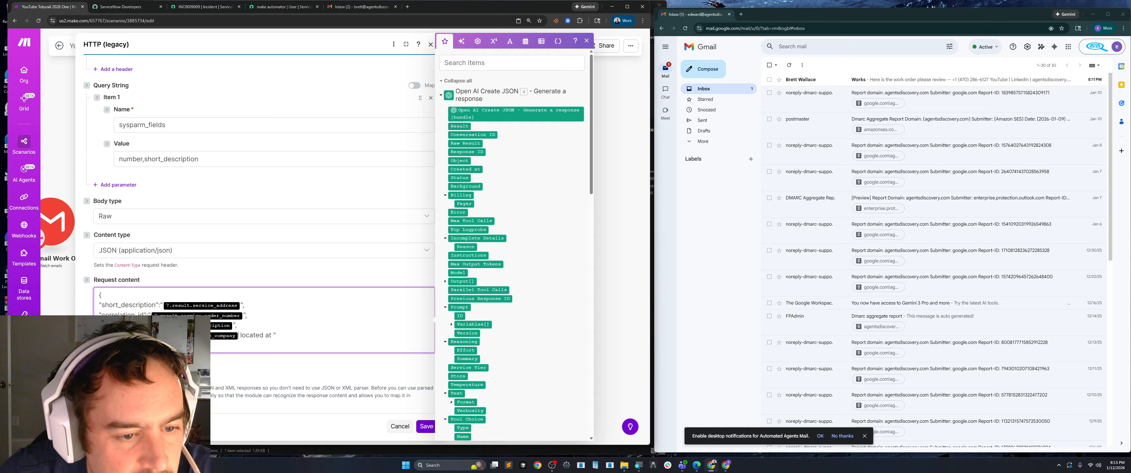
{"action": "key", "text": "BackSpace"}
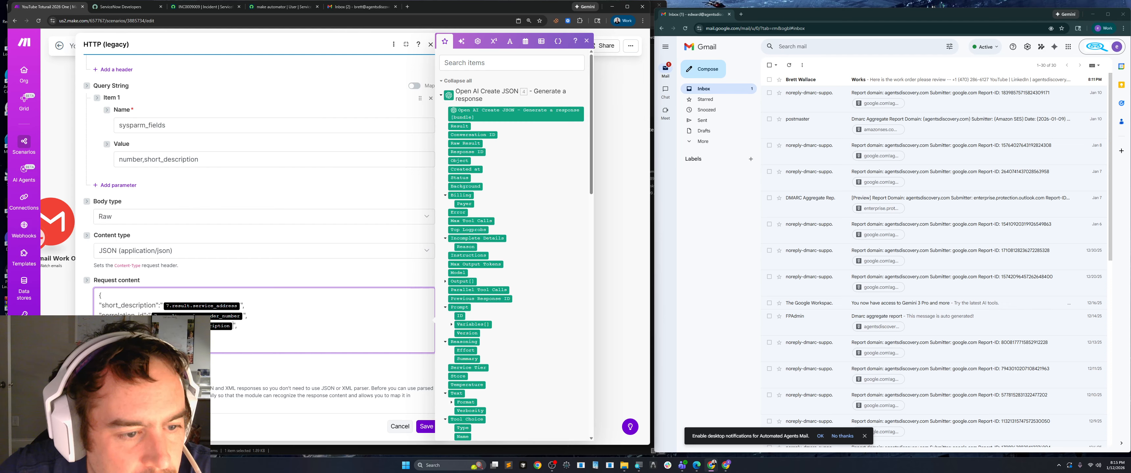
{"action": "key", "text": "BackSpace"}
{"action": "key", "text": "BackSpace"}
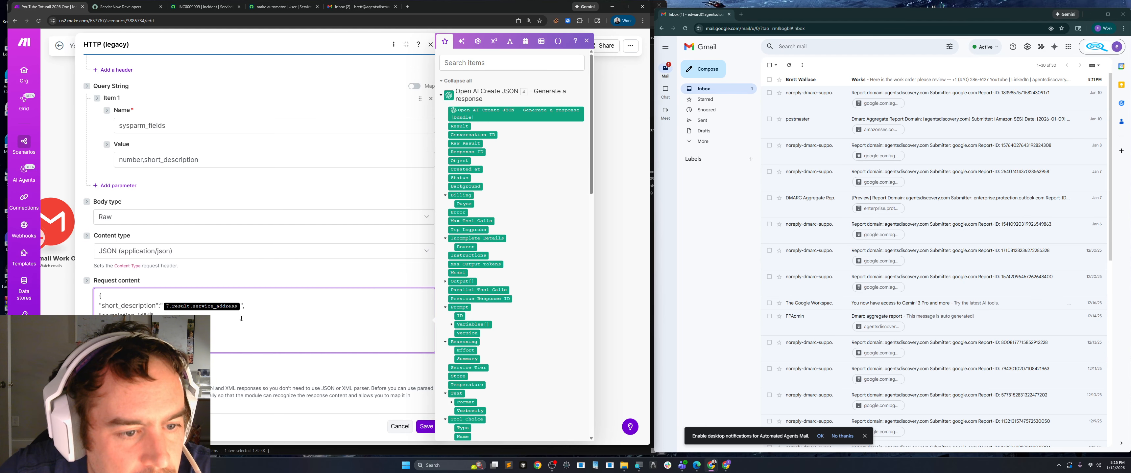
{"action": "key", "text": "BackSpace"}
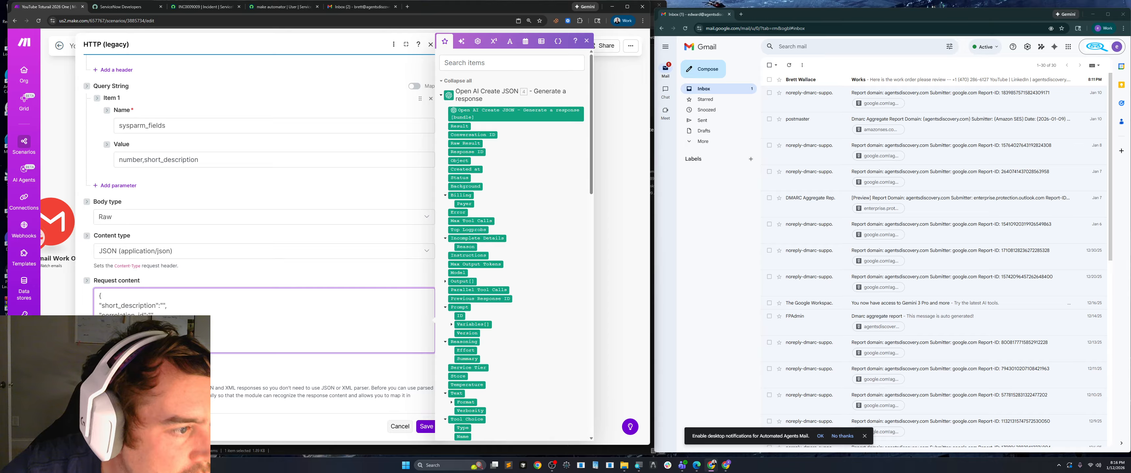
{"action": "key", "text": "alt+Tab"}
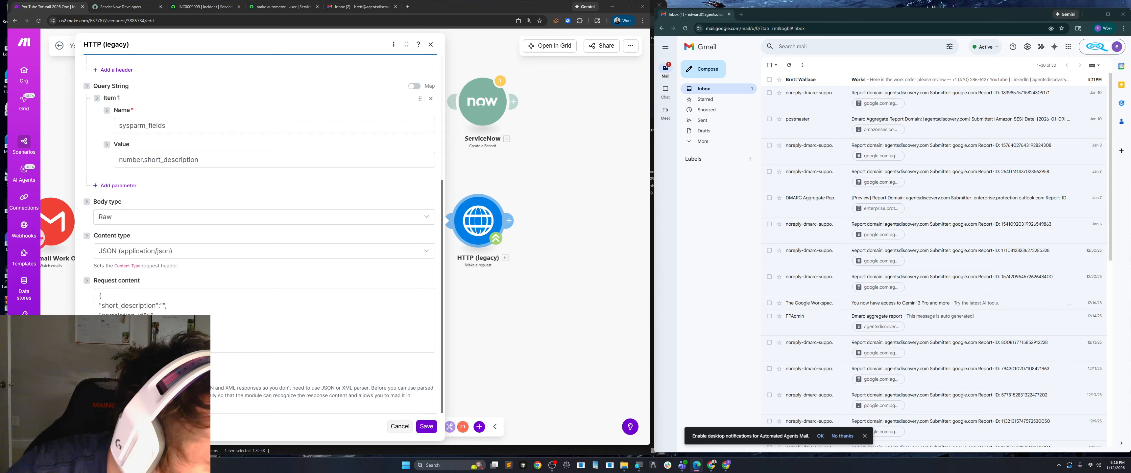
{"action": "key", "text": "alt+Tab"}
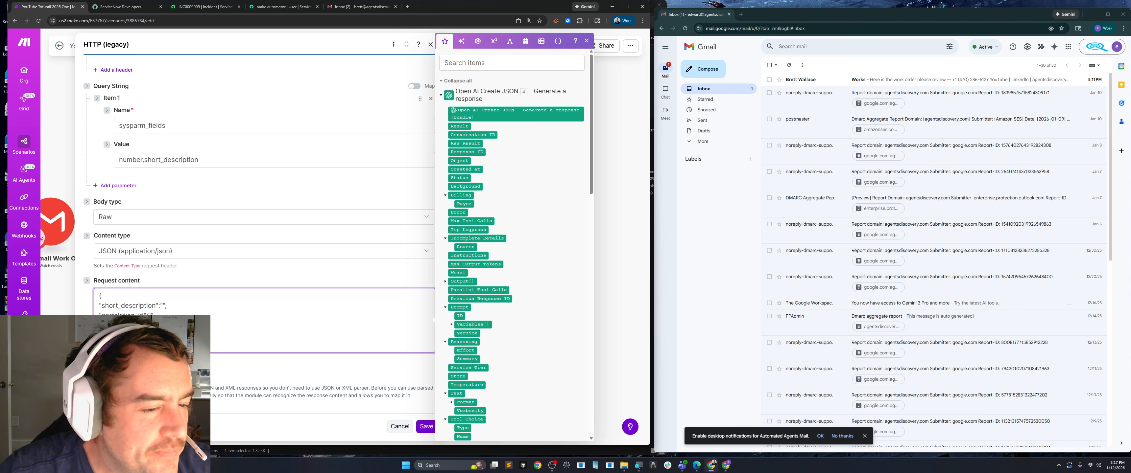
{"action": "key", "text": "Escape"}
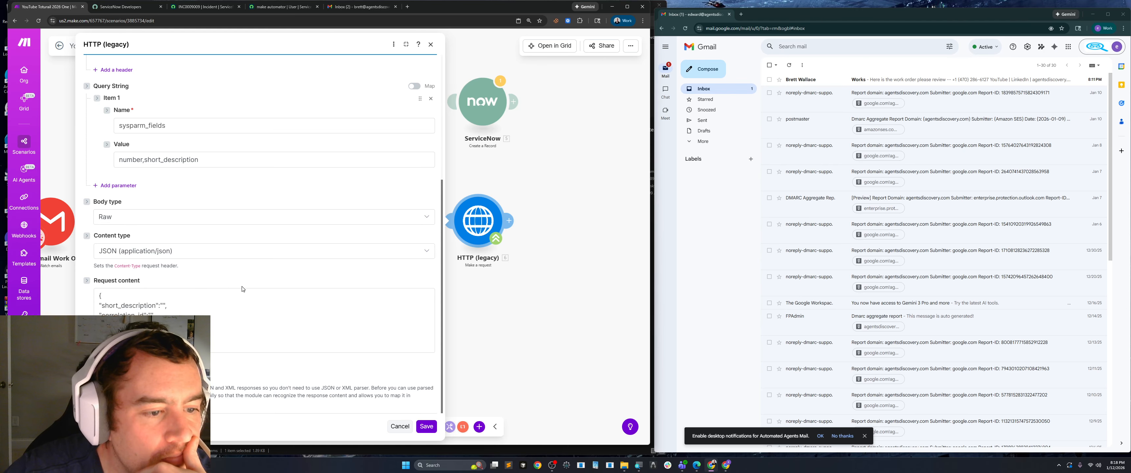
Copy the User ID make.automator from the integration user's record in ServiceNow for the HTTP module's Basic Auth.
{"action": "scroll", "coordinate": [274, 340], "scroll_direction": "down", "scroll_amount": 4}
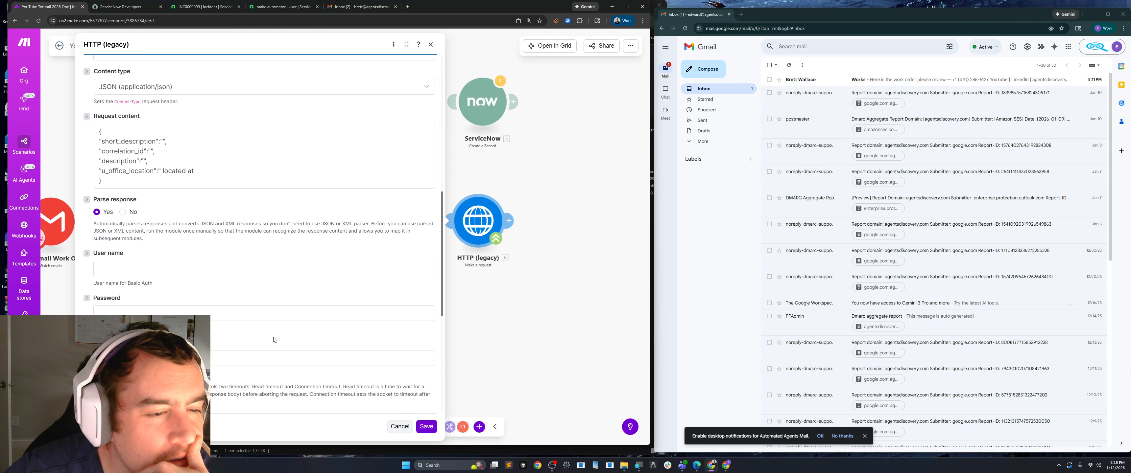
{"action": "scroll", "coordinate": [148, 285], "scroll_direction": "down", "scroll_amount": 2}
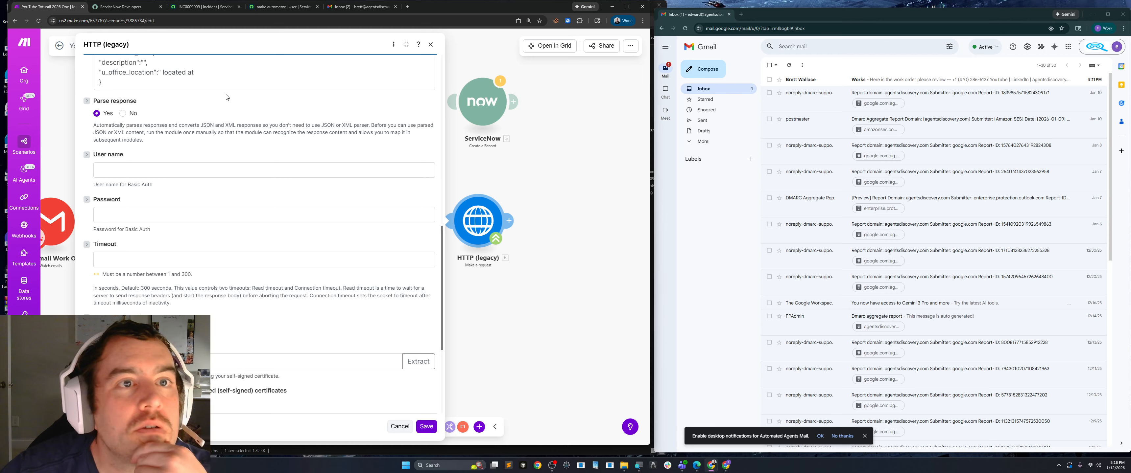
{"action": "left_click", "coordinate": [121, 9]}
{"action": "left_click", "coordinate": [202, 7]}
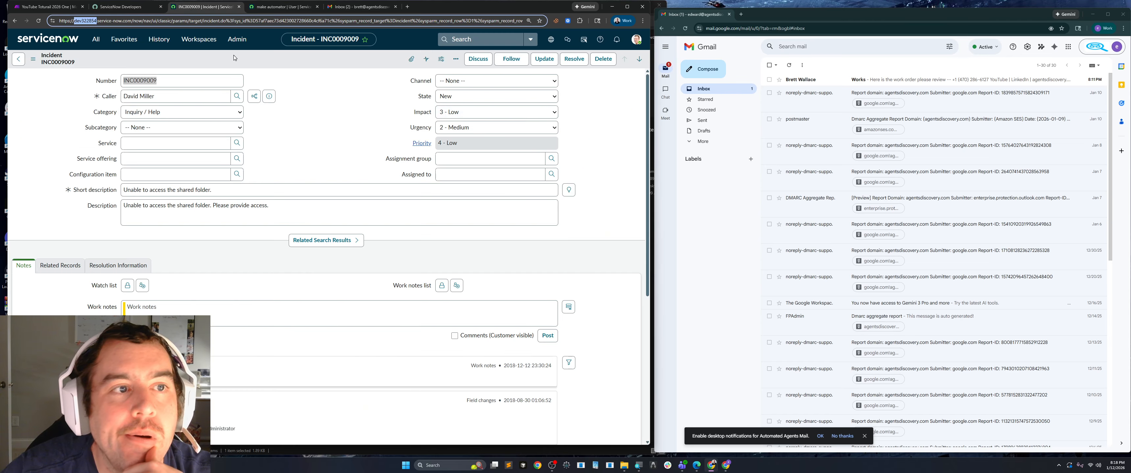
{"action": "left_click", "coordinate": [281, 6]}
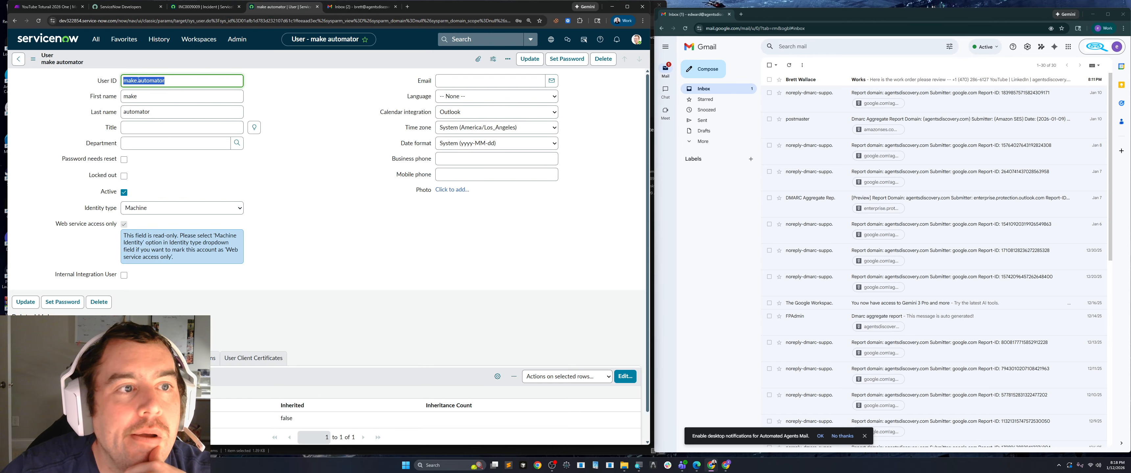
{"action": "right_click", "coordinate": [138, 80]}
{"action": "left_click", "coordinate": [149, 127]}
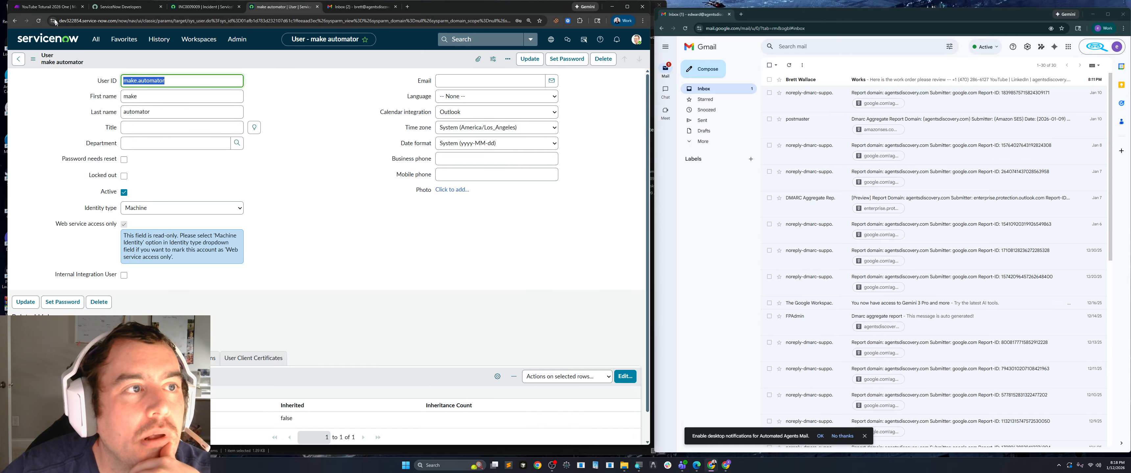
Back in Make, paste make.automator as the HTTP module's Basic Auth user name.
{"action": "left_click", "coordinate": [46, 7]}
{"action": "left_click", "coordinate": [117, 174]}
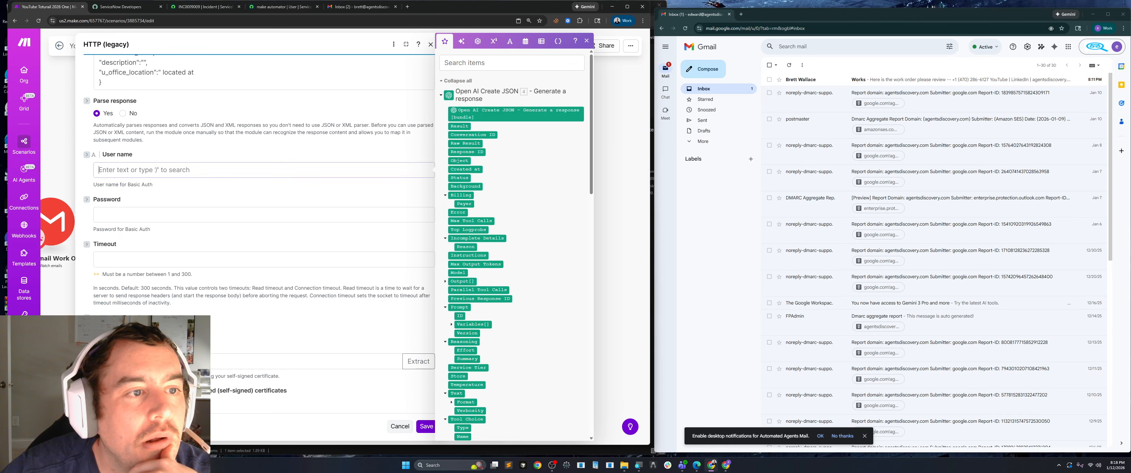
{"action": "right_click", "coordinate": [116, 174]}
{"action": "left_click", "coordinate": [117, 228]}
Generate a new password for the make.automator user in ServiceNow, reveal and copy it, and save it to the account.
{"action": "left_click", "coordinate": [120, 218]}
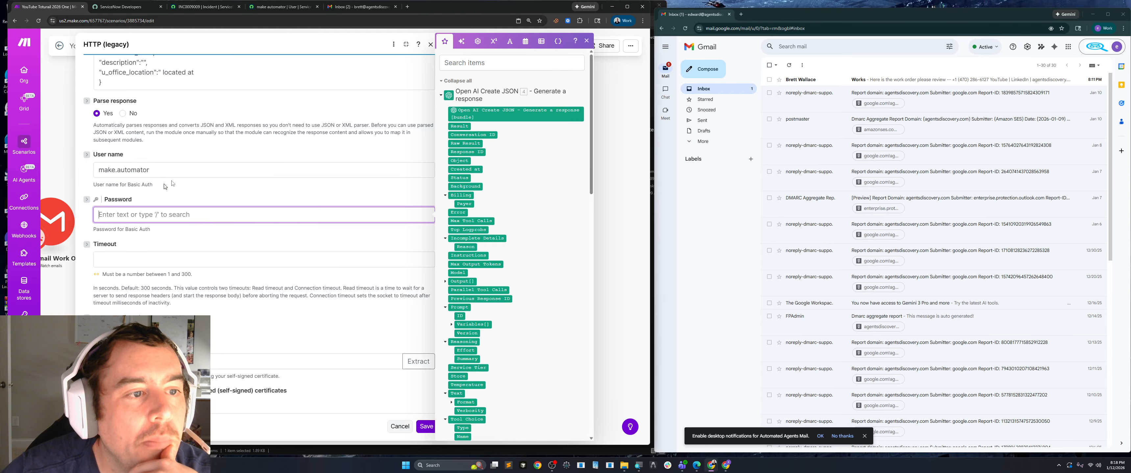
{"action": "left_click", "coordinate": [209, 6]}
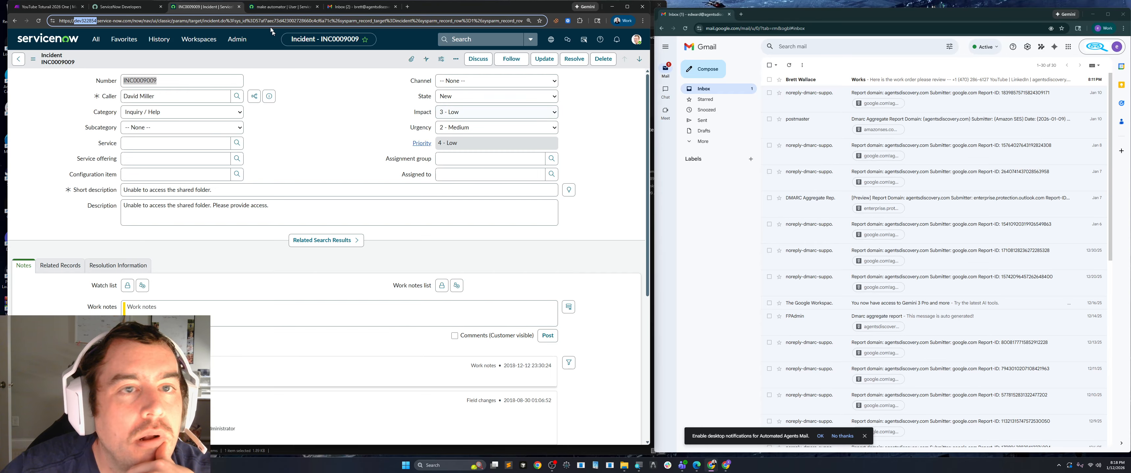
{"action": "left_click", "coordinate": [281, 7]}
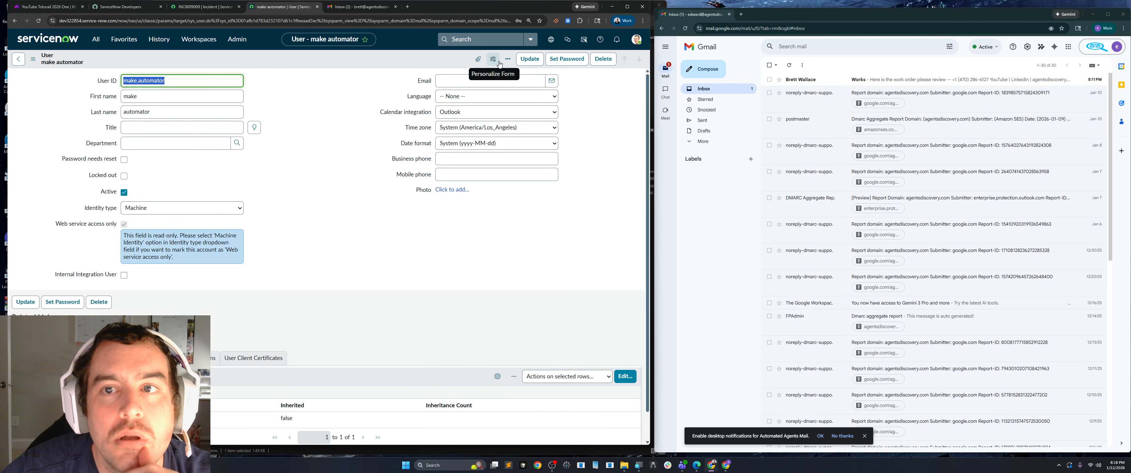
{"action": "left_click", "coordinate": [569, 61]}
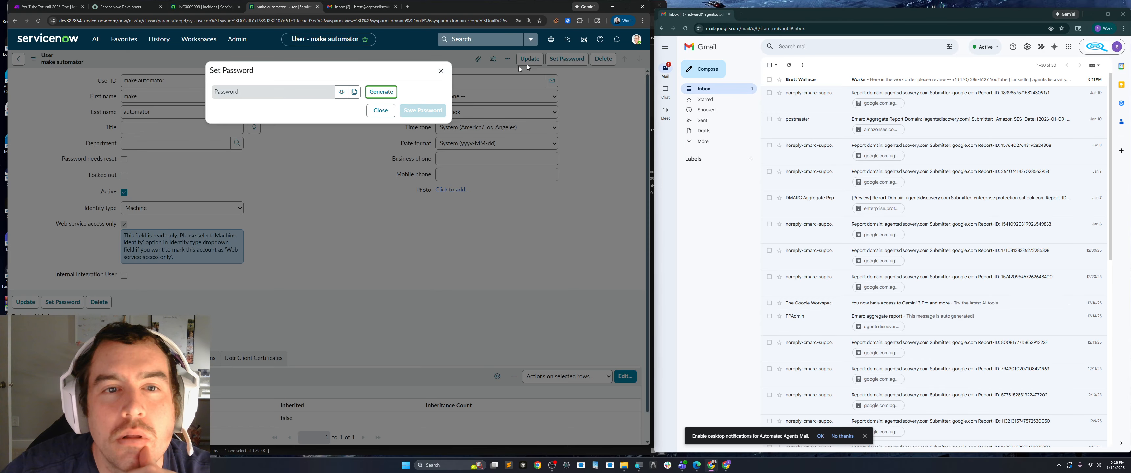
{"action": "left_click", "coordinate": [381, 93]}
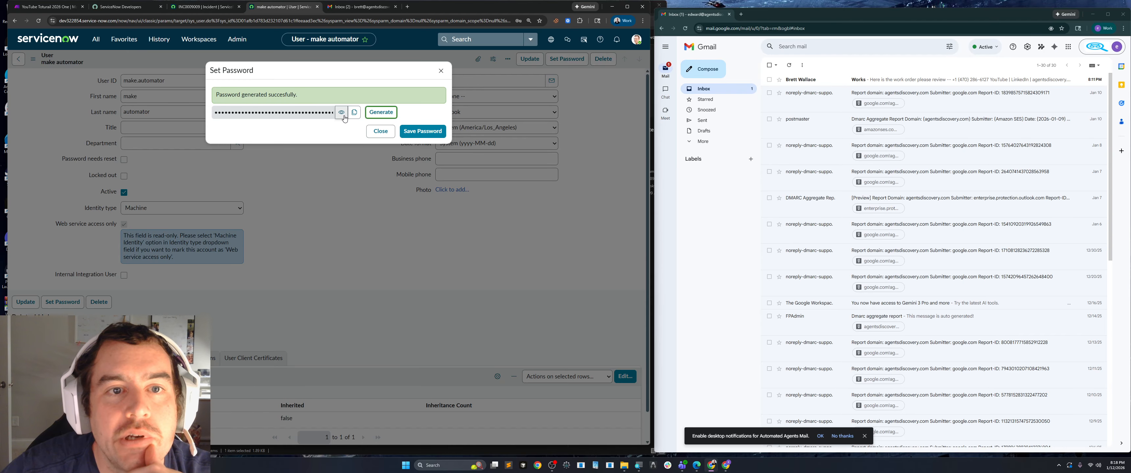
{"action": "left_click", "coordinate": [341, 112]}
{"action": "left_click", "coordinate": [355, 112]}
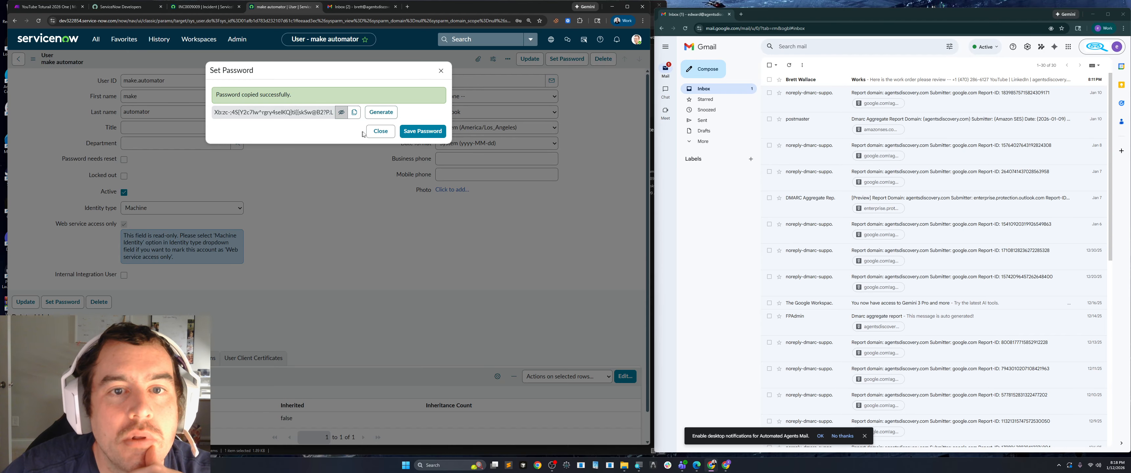
{"action": "left_click", "coordinate": [417, 131]}
{"action": "left_click", "coordinate": [441, 70]}
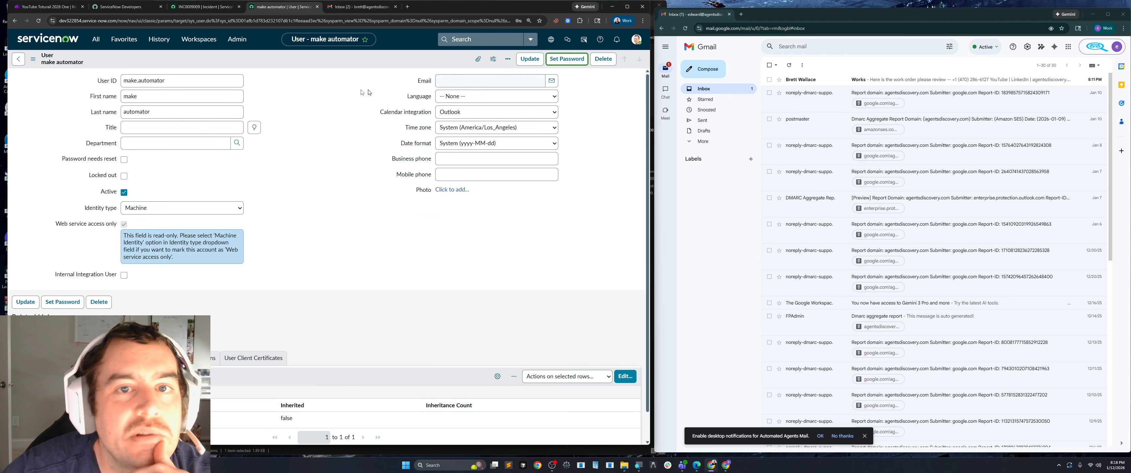
Return to Make and paste the generated account password into the HTTP module's Basic Auth password field.
{"action": "left_click", "coordinate": [62, 7]}
{"action": "right_click", "coordinate": [128, 215]}
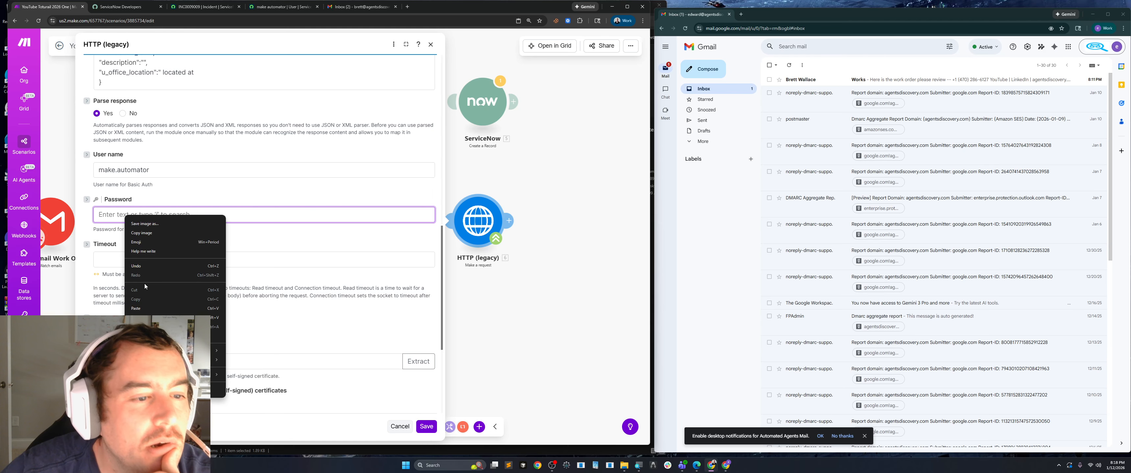
{"action": "left_click", "coordinate": [143, 307]}
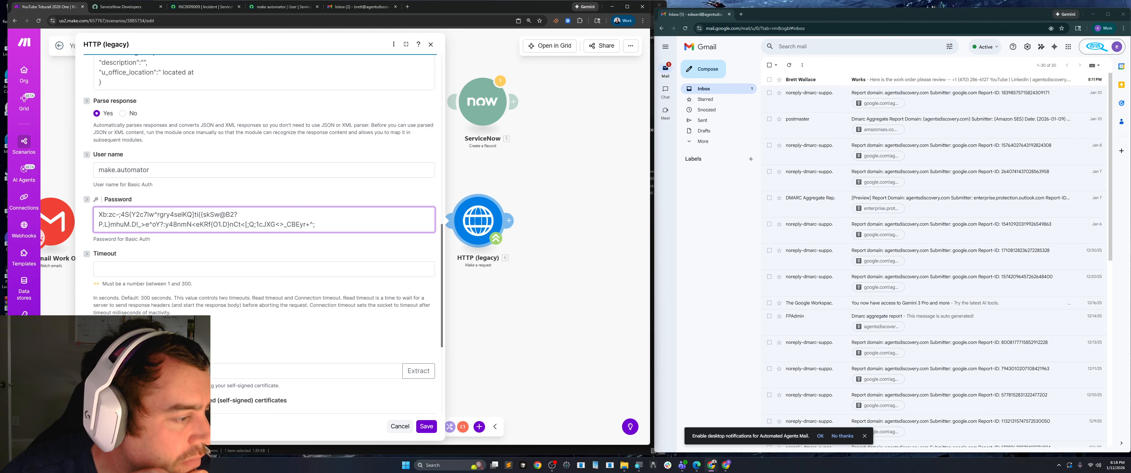
Set the HTTP module's option to reject connections that are using unverified (self-signed) certificates to No.
{"action": "scroll", "coordinate": [289, 279], "scroll_direction": "down", "scroll_amount": 3}
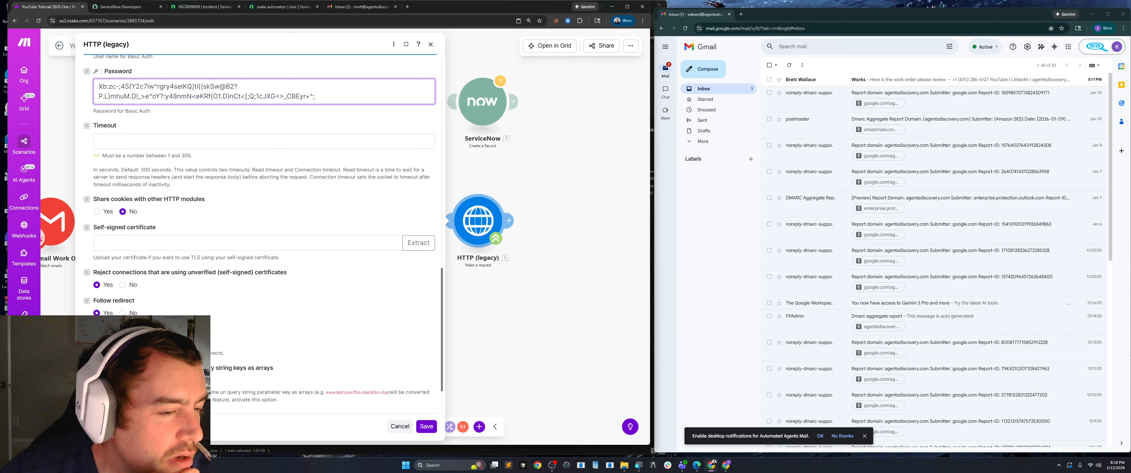
{"action": "scroll", "coordinate": [288, 279], "scroll_direction": "down", "scroll_amount": 1}
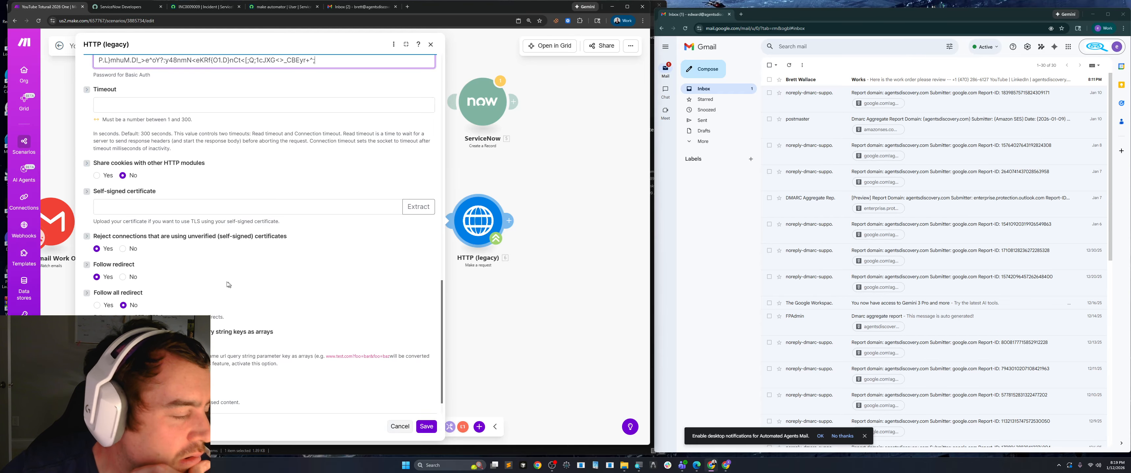
{"action": "left_click", "coordinate": [128, 250]}
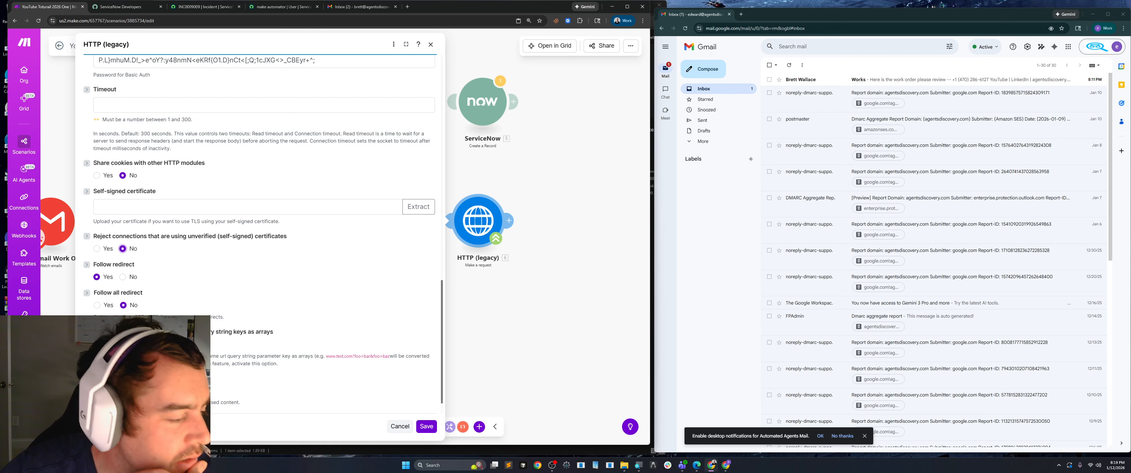
{"action": "scroll", "coordinate": [211, 347], "scroll_direction": "down", "scroll_amount": 1}
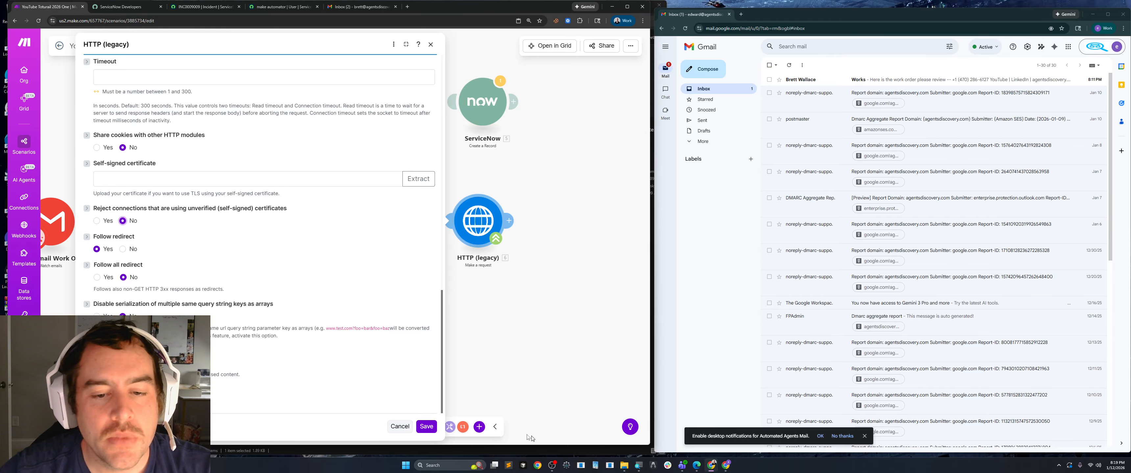
Check the HTTP module's URL, method and headers, and save both the module settings and the scenario.
{"action": "scroll", "coordinate": [236, 275], "scroll_direction": "up", "scroll_amount": 7}
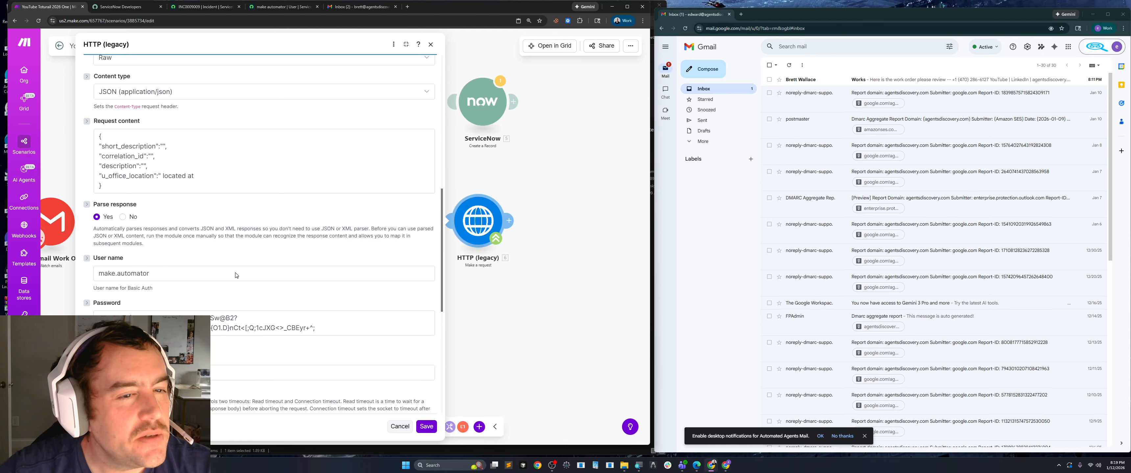
{"action": "scroll", "coordinate": [236, 276], "scroll_direction": "up", "scroll_amount": 8}
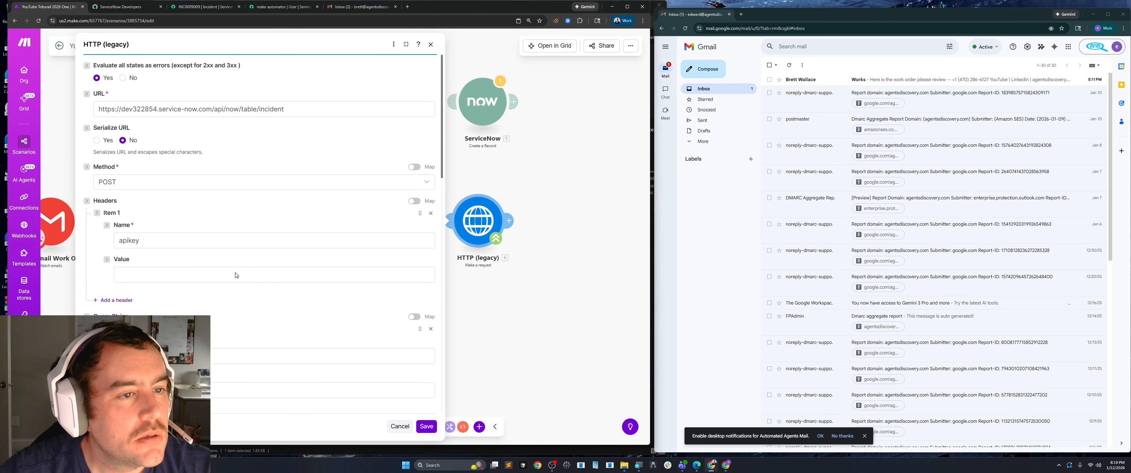
{"action": "left_click", "coordinate": [236, 275]}
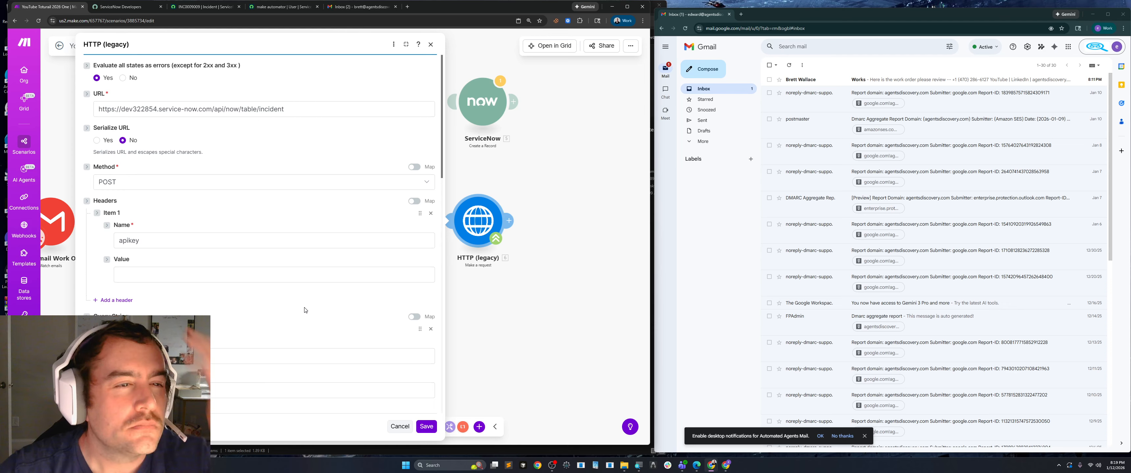
{"action": "left_click", "coordinate": [426, 426]}
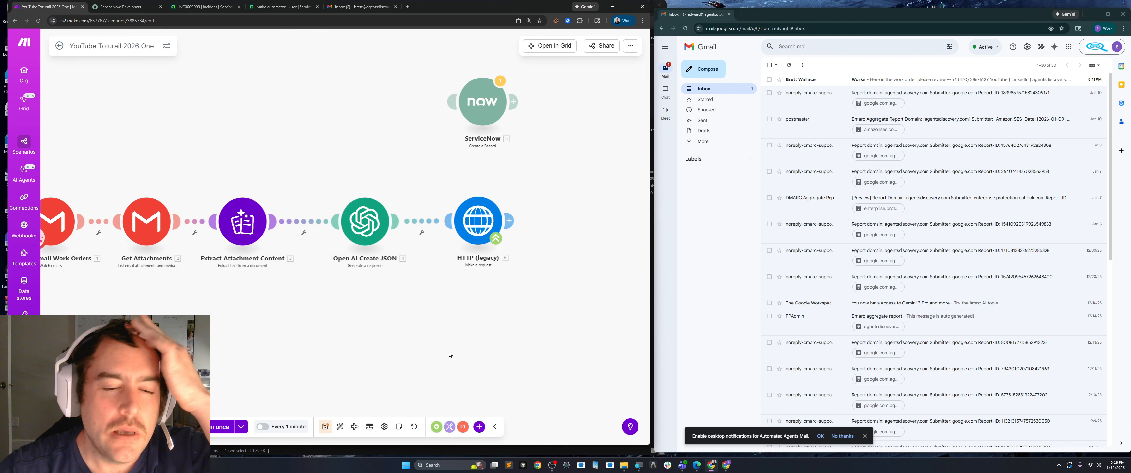
{"action": "left_click", "coordinate": [325, 427]}
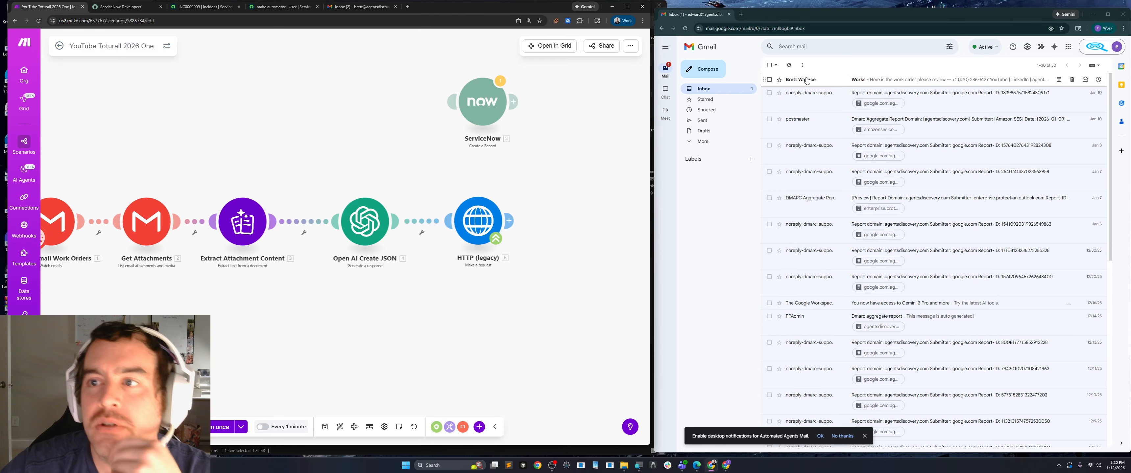
Try to activate the scenario at regular intervals of 1 minute and run it once.
{"action": "mouse_move", "coordinate": [807, 81]}
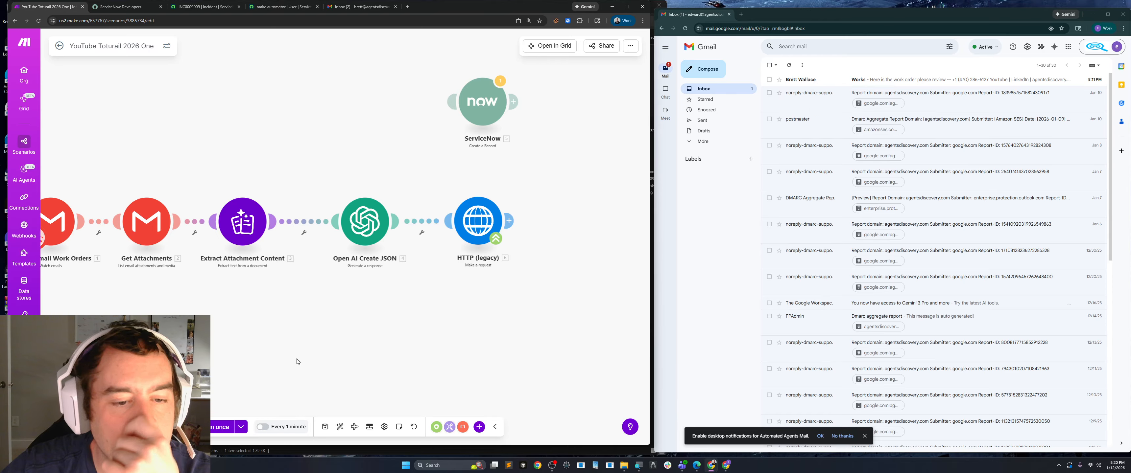
{"action": "left_click", "coordinate": [263, 427]}
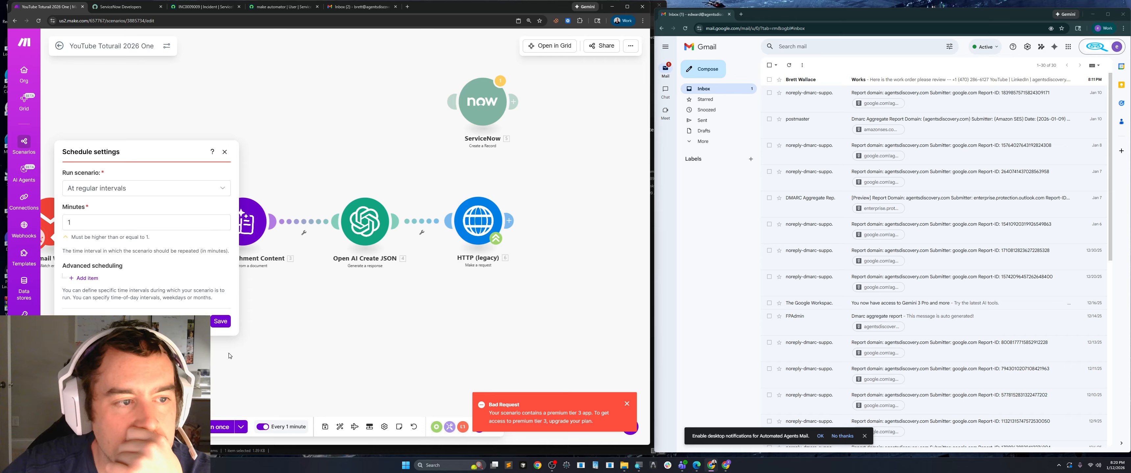
{"action": "left_click", "coordinate": [221, 322]}
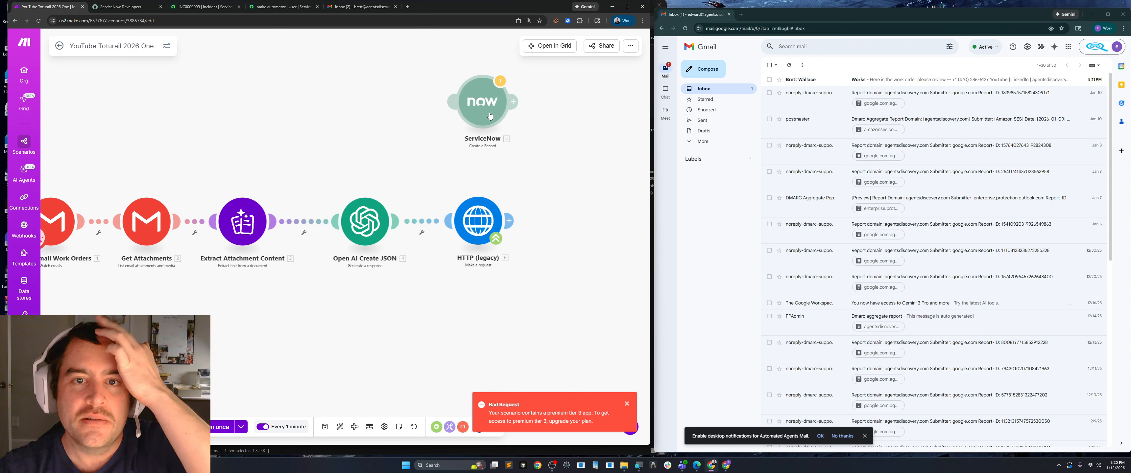
{"action": "left_click", "coordinate": [213, 432]}
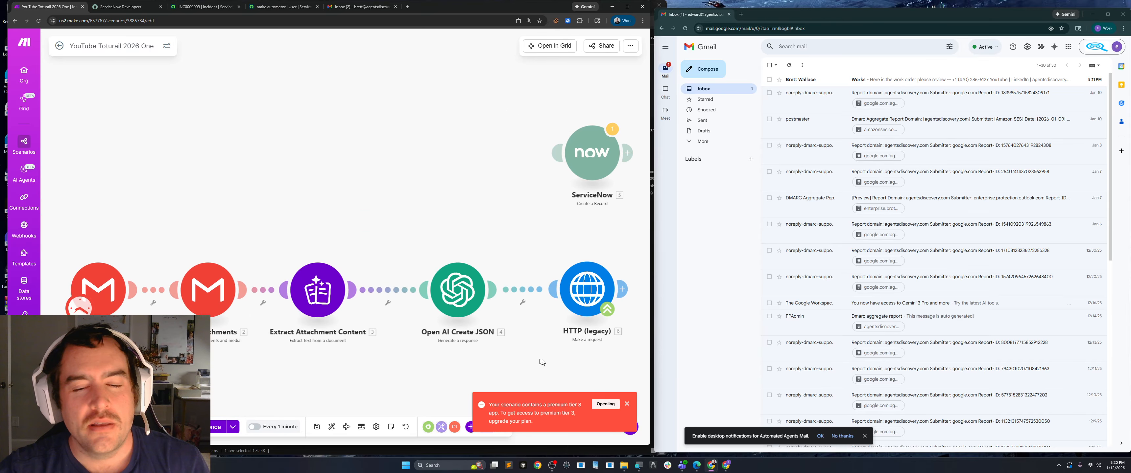
Delete the disconnected ServiceNow Create a Record module from the scenario.
{"action": "right_click", "coordinate": [588, 149]}
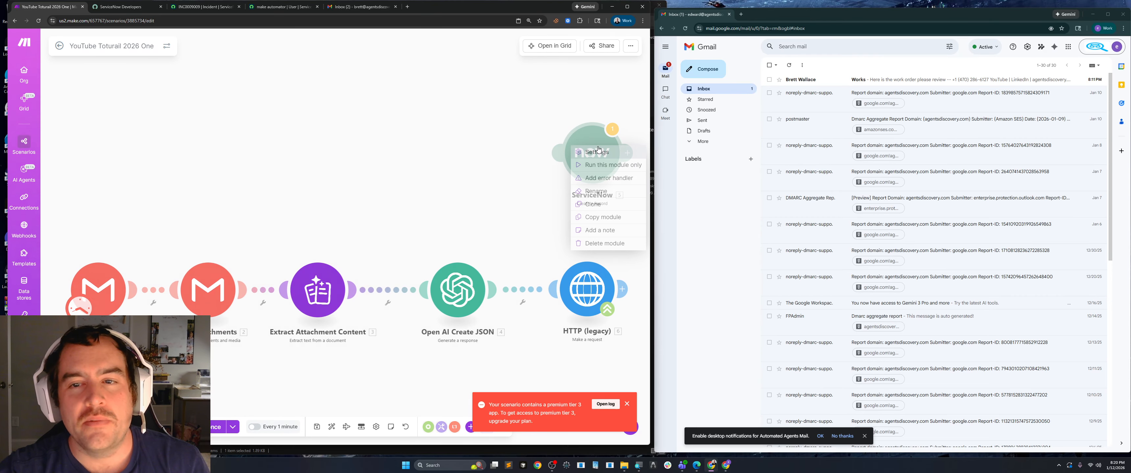
{"action": "left_click", "coordinate": [590, 244]}
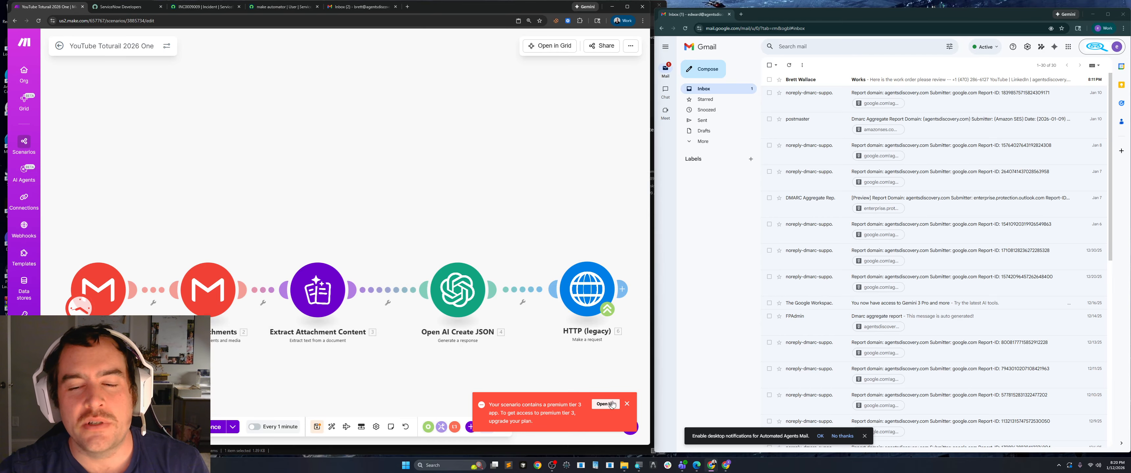
{"action": "scroll", "coordinate": [306, 384], "scroll_direction": "down", "scroll_amount": 1}
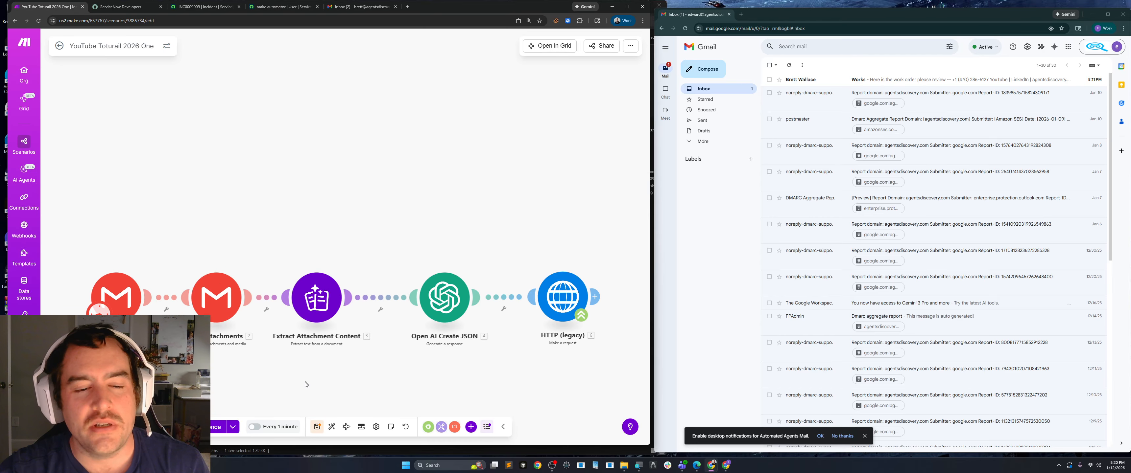
Save the scenario and activate its schedule at regular intervals of 1 minute.
{"action": "left_click", "coordinate": [317, 428]}
{"action": "left_click", "coordinate": [255, 427]}
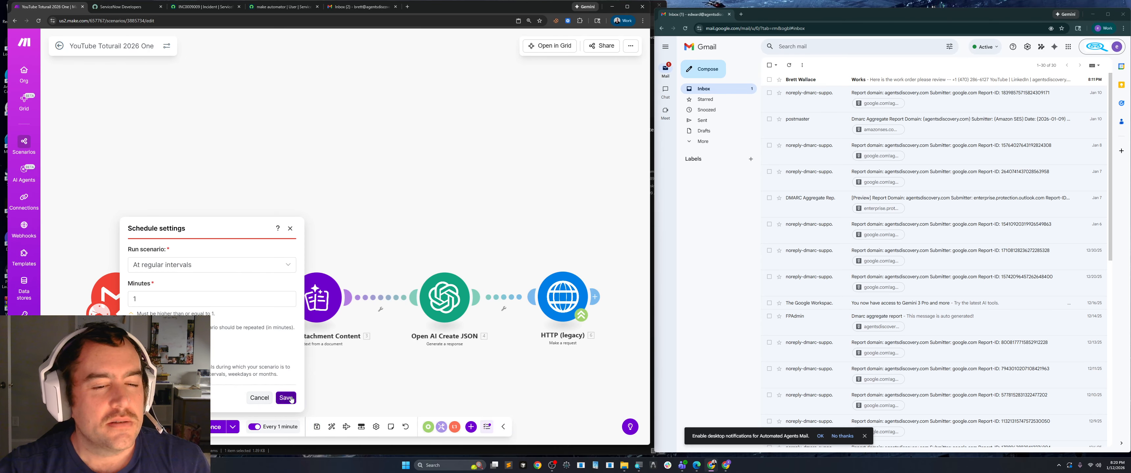
{"action": "left_click", "coordinate": [286, 398]}
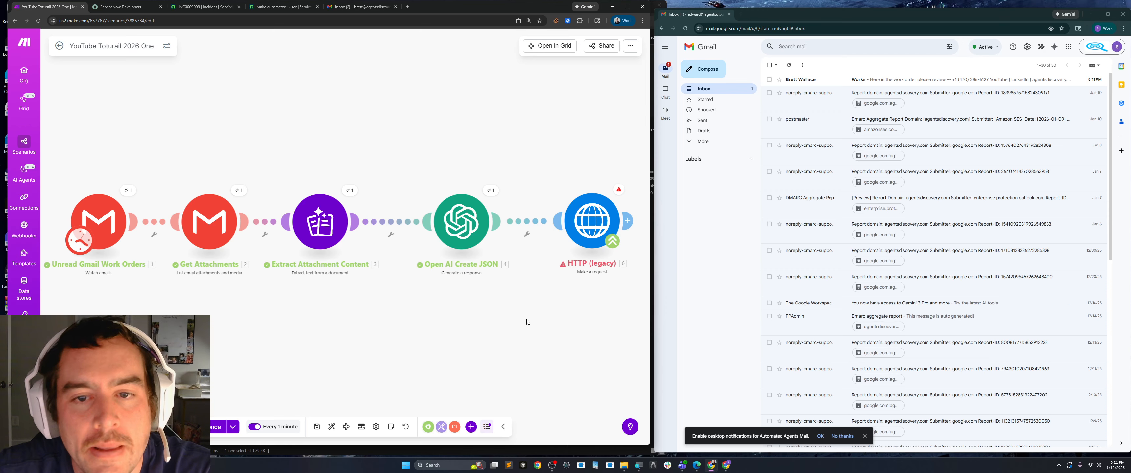
Inspect the Open AI Create JSON module's run output, including the generated Result JSON.
{"action": "left_click", "coordinate": [490, 190]}
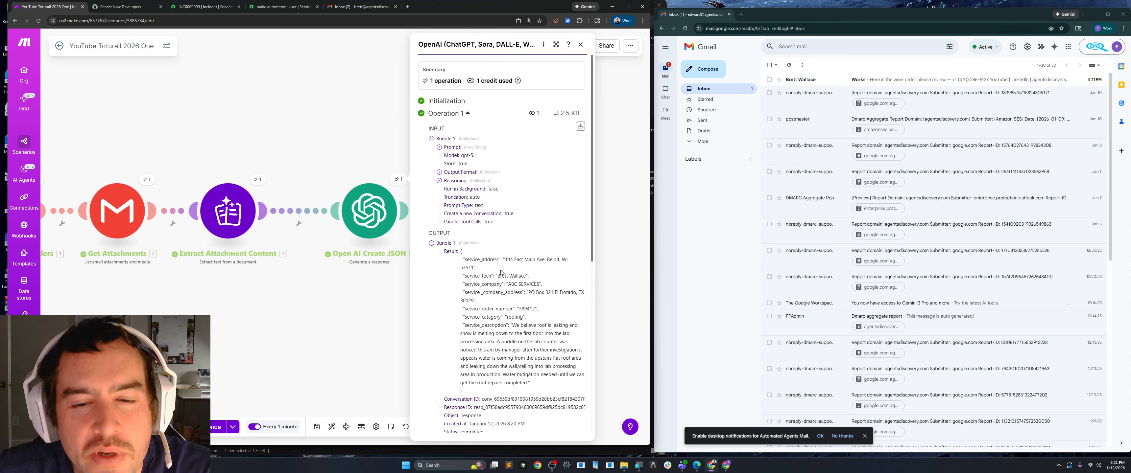
{"action": "scroll", "coordinate": [473, 262], "scroll_direction": "down", "scroll_amount": 2}
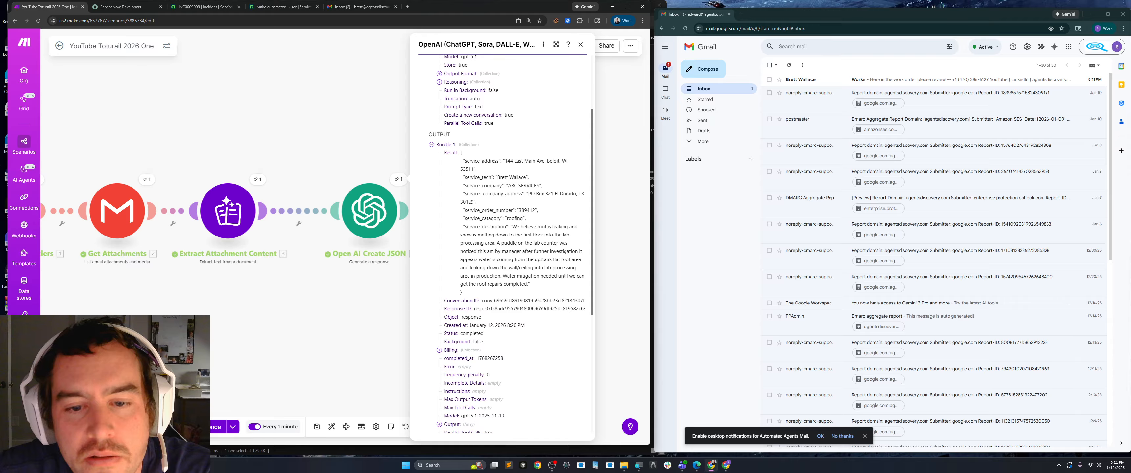
{"action": "scroll", "coordinate": [496, 252], "scroll_direction": "down", "scroll_amount": 3}
{"action": "scroll", "coordinate": [496, 253], "scroll_direction": "up", "scroll_amount": 3}
{"action": "left_click", "coordinate": [288, 331]}
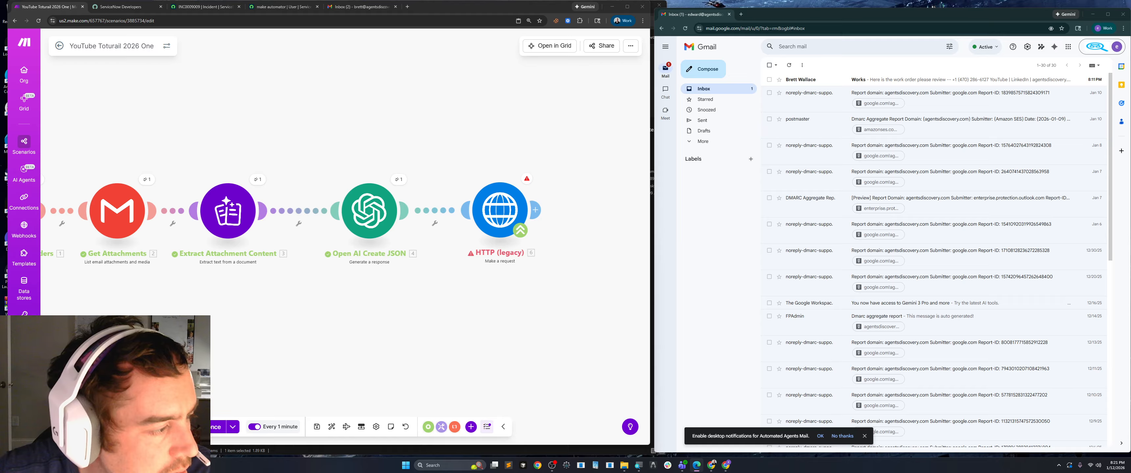
Check which OpenAI output items can be mapped into short_description in the HTTP module's request content.
{"action": "left_click", "coordinate": [492, 236]}
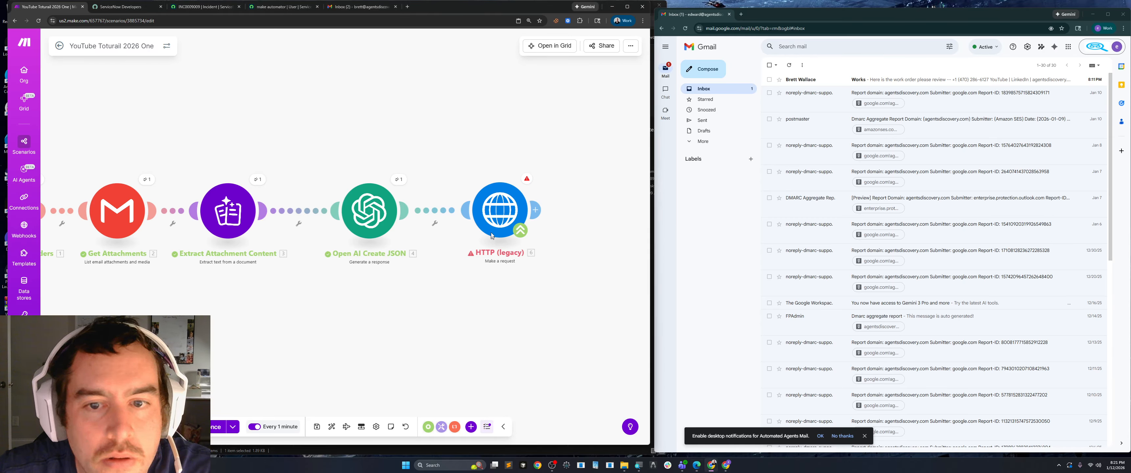
{"action": "left_click", "coordinate": [492, 236]}
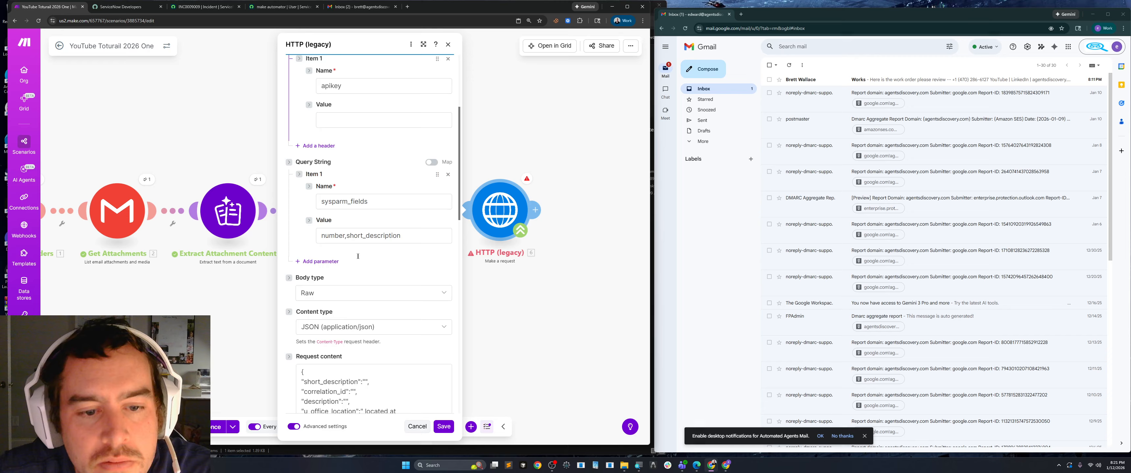
{"action": "scroll", "coordinate": [358, 256], "scroll_direction": "down", "scroll_amount": 5}
{"action": "left_click", "coordinate": [423, 45]}
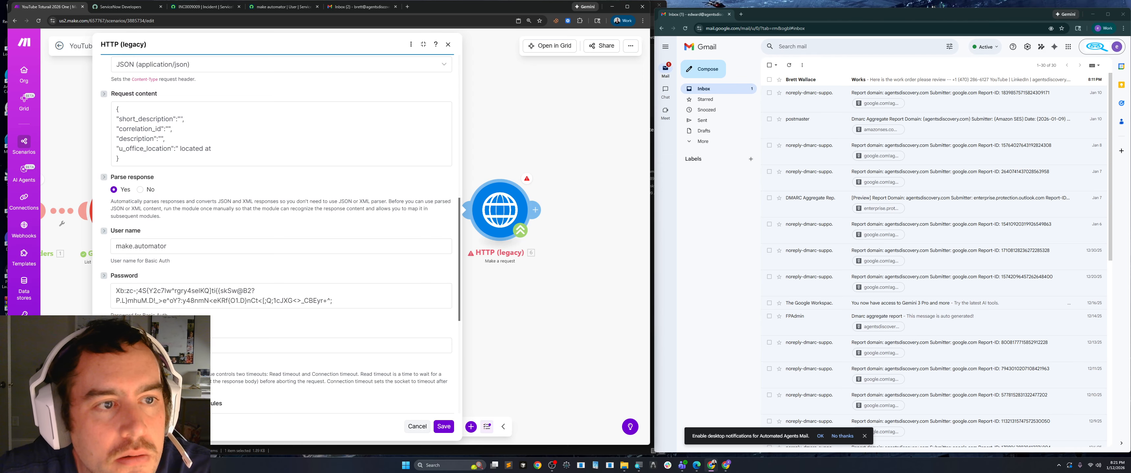
{"action": "left_click", "coordinate": [180, 119]}
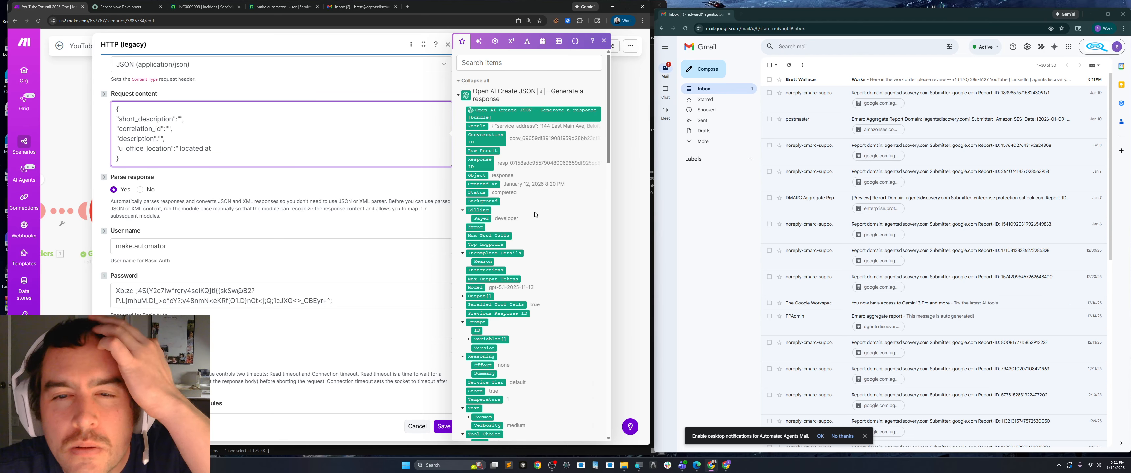
{"action": "scroll", "coordinate": [535, 214], "scroll_direction": "down", "scroll_amount": 8}
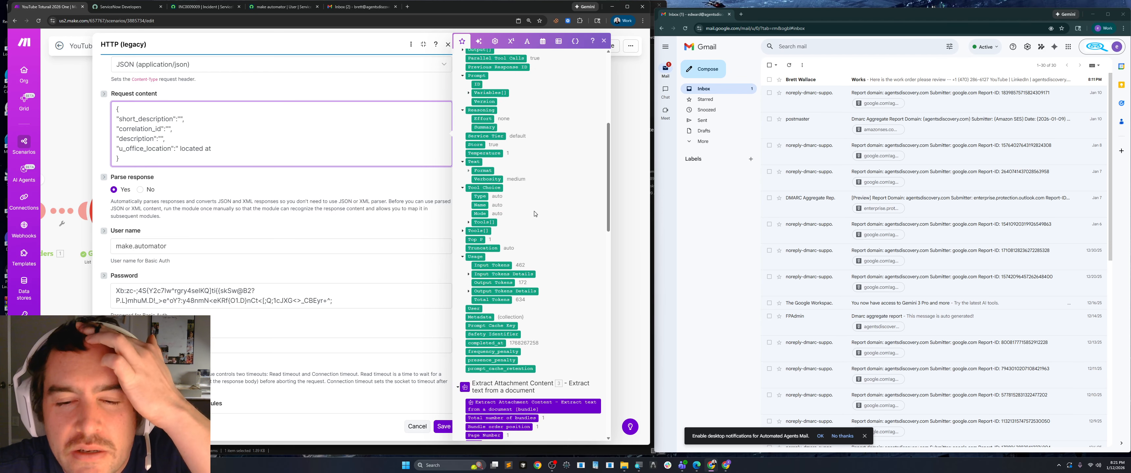
{"action": "scroll", "coordinate": [534, 212], "scroll_direction": "up", "scroll_amount": 6}
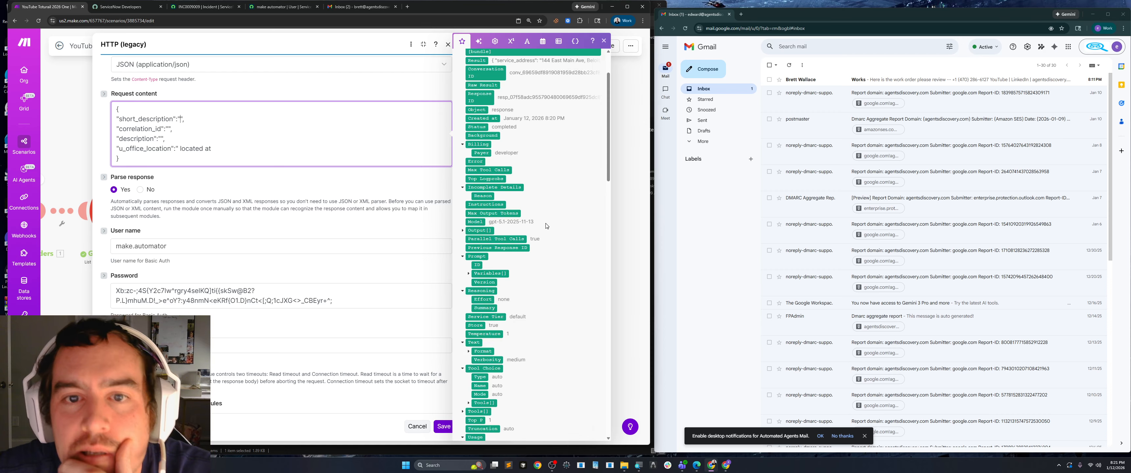
{"action": "scroll", "coordinate": [541, 225], "scroll_direction": "up", "scroll_amount": 2}
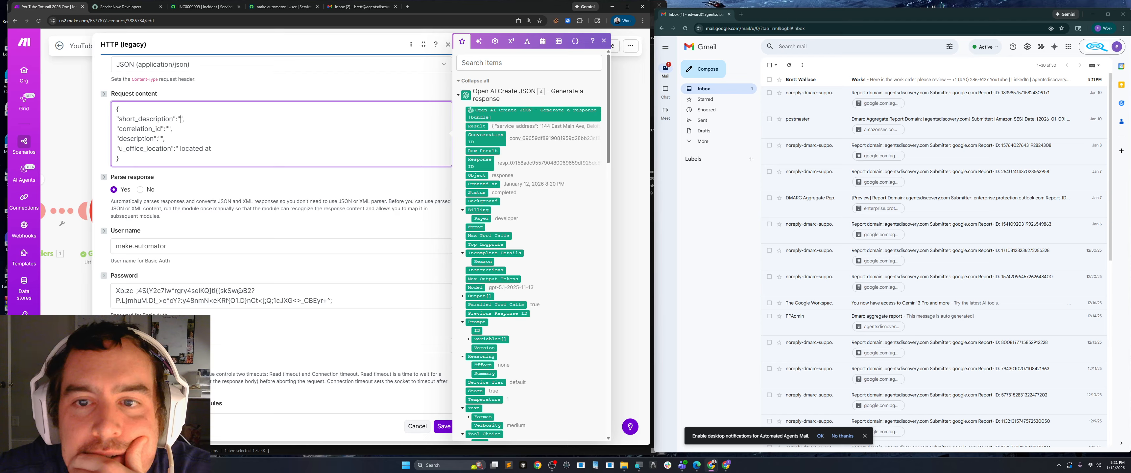
{"action": "left_click", "coordinate": [180, 119]}
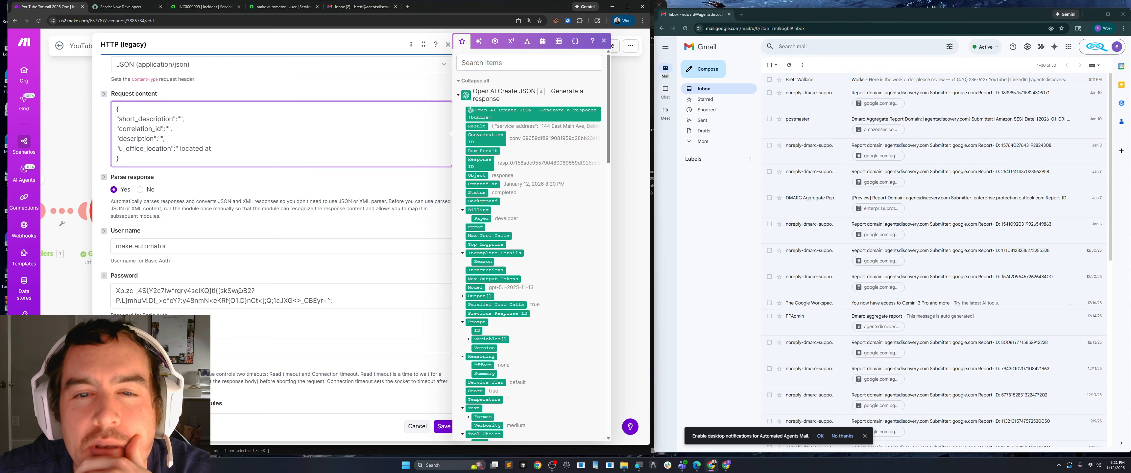
{"action": "left_click", "coordinate": [619, 141]}
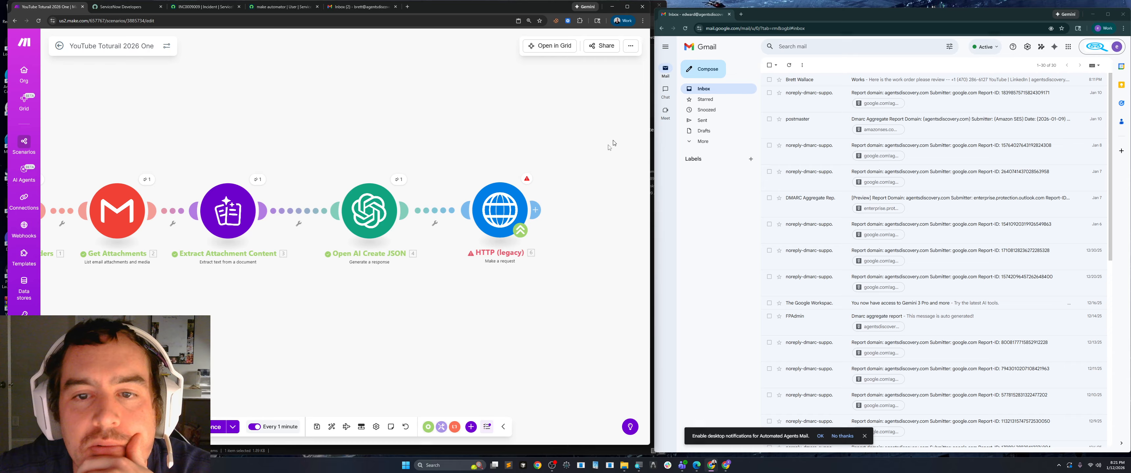
Open the Open AI Create JSON module's configuration and show its advanced settings.
{"action": "left_click", "coordinate": [369, 211]}
{"action": "left_click", "coordinate": [552, 44]}
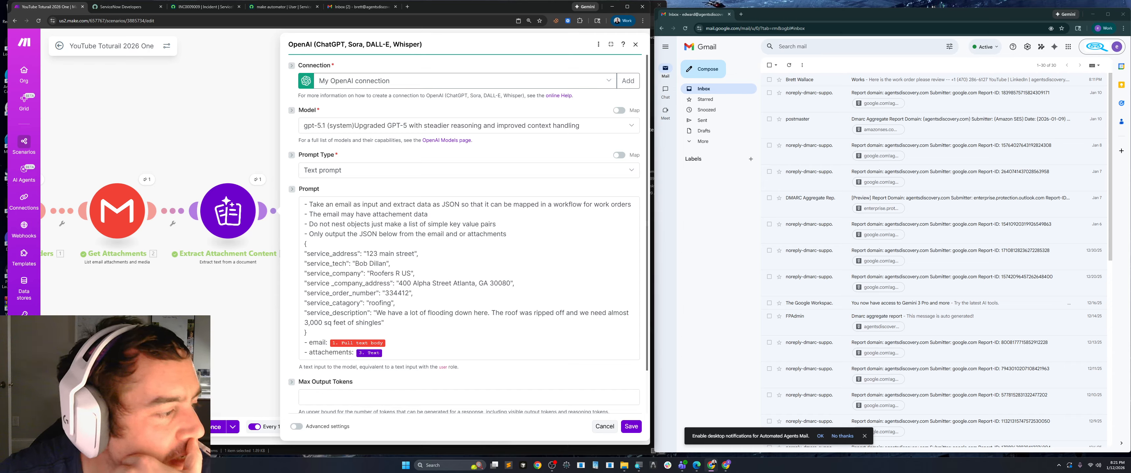
{"action": "key", "text": "alt+Tab"}
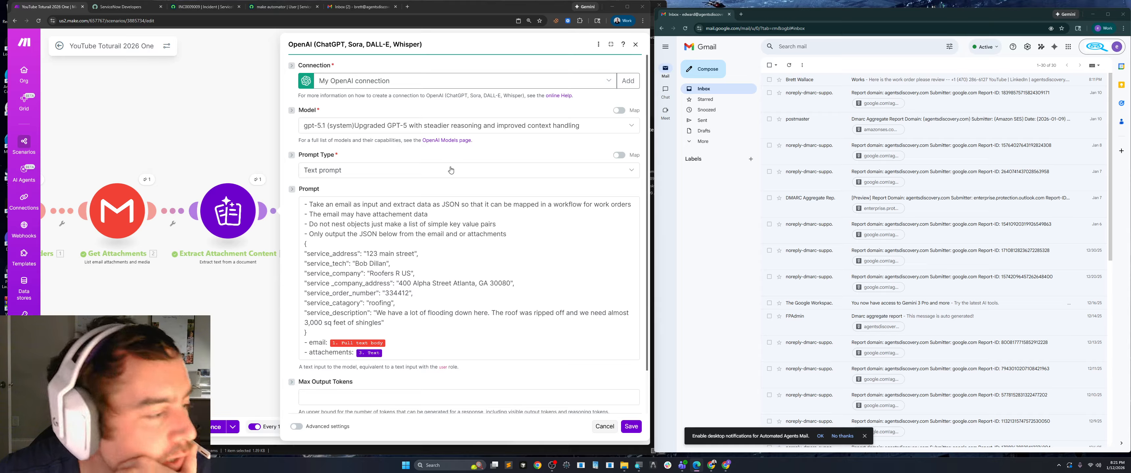
{"action": "scroll", "coordinate": [445, 197], "scroll_direction": "down", "scroll_amount": 1}
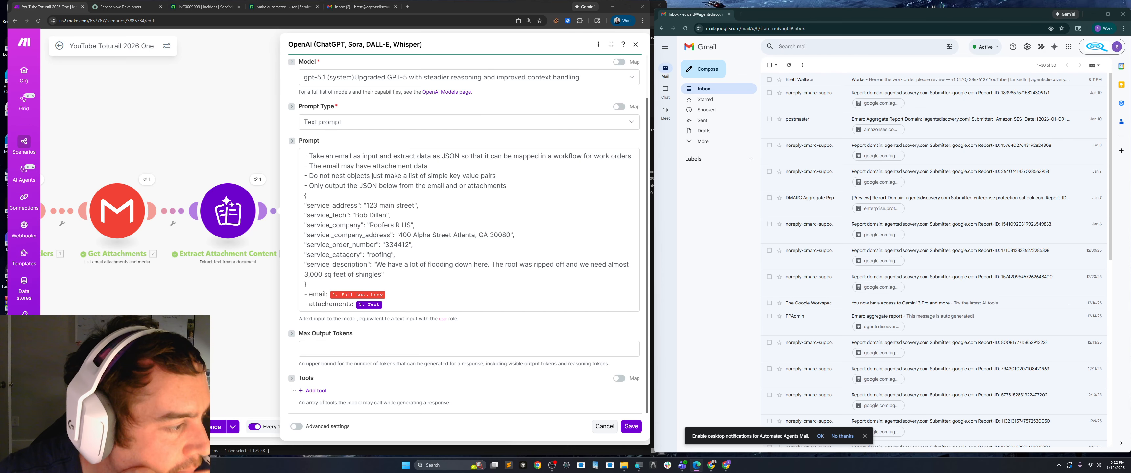
{"action": "left_click", "coordinate": [296, 426]}
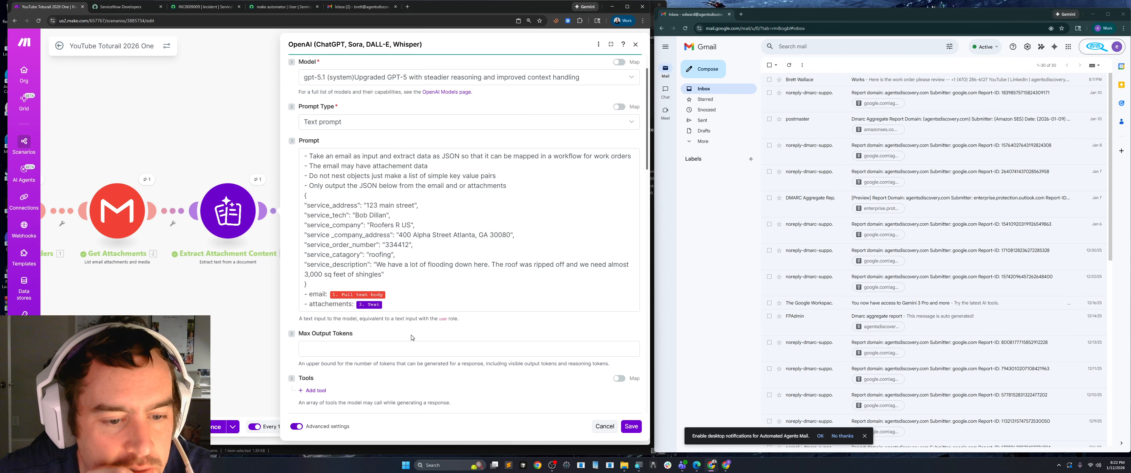
Set the OpenAI module's output format type to JSON object, and save the module and the scenario.
{"action": "scroll", "coordinate": [416, 281], "scroll_direction": "down", "scroll_amount": 6}
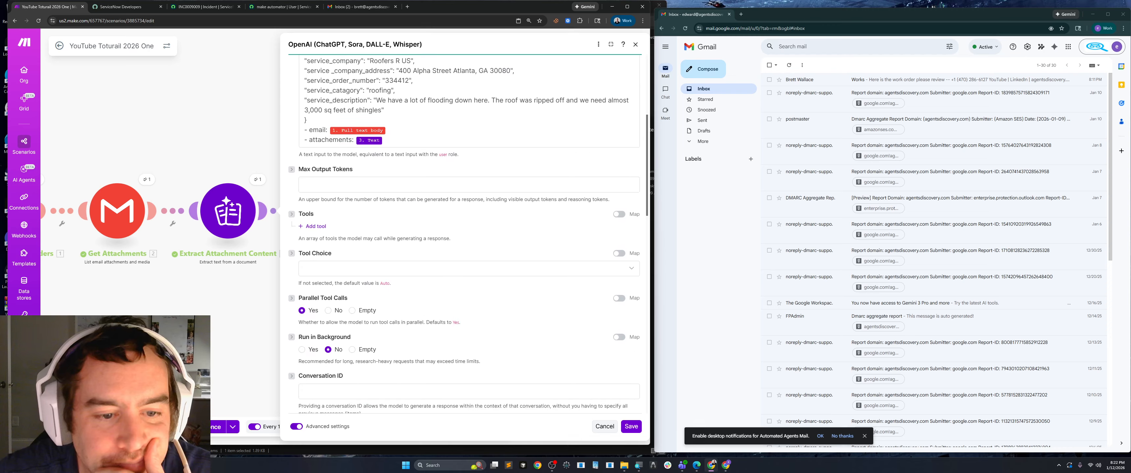
{"action": "scroll", "coordinate": [416, 281], "scroll_direction": "down", "scroll_amount": 2}
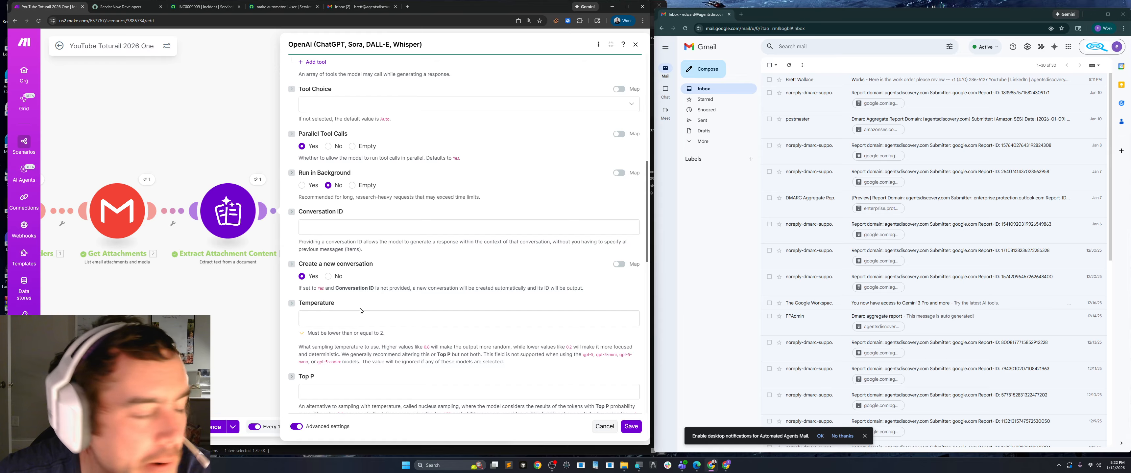
{"action": "scroll", "coordinate": [417, 270], "scroll_direction": "down", "scroll_amount": 4}
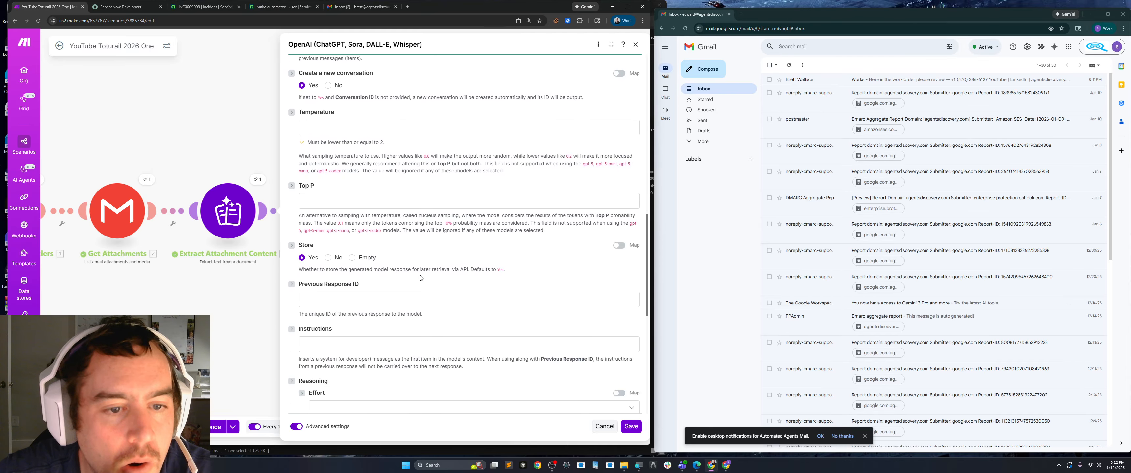
{"action": "scroll", "coordinate": [420, 277], "scroll_direction": "down", "scroll_amount": 3}
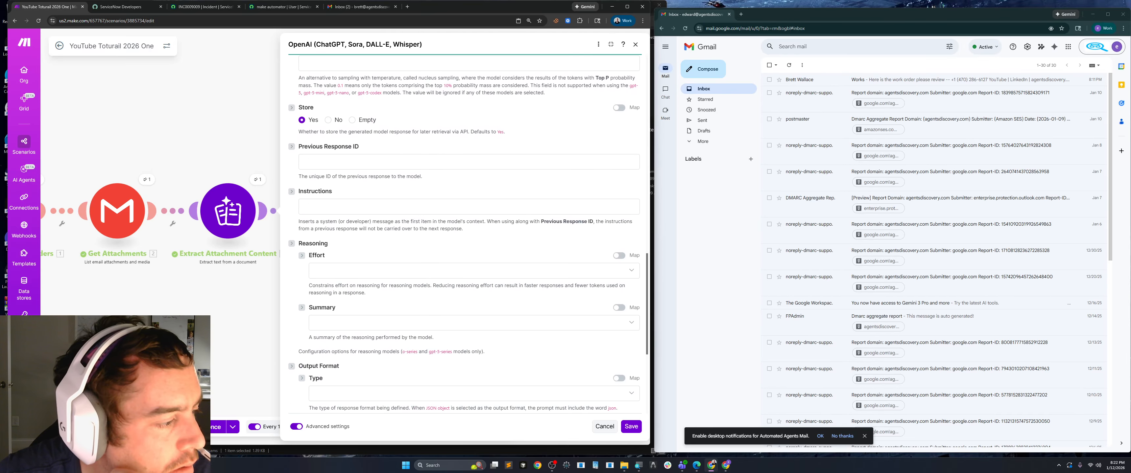
{"action": "scroll", "coordinate": [312, 300], "scroll_direction": "down", "scroll_amount": 3}
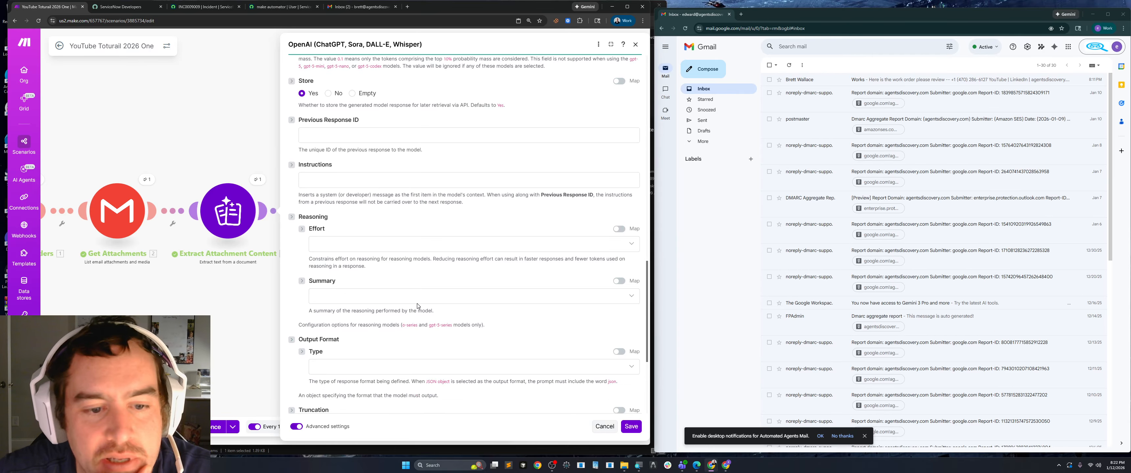
{"action": "left_click", "coordinate": [475, 267]}
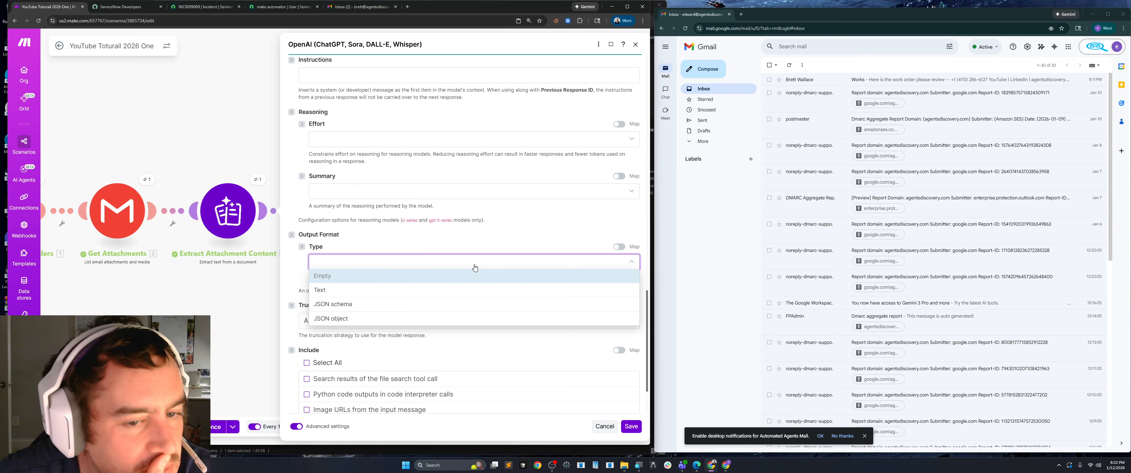
{"action": "left_click", "coordinate": [358, 319]}
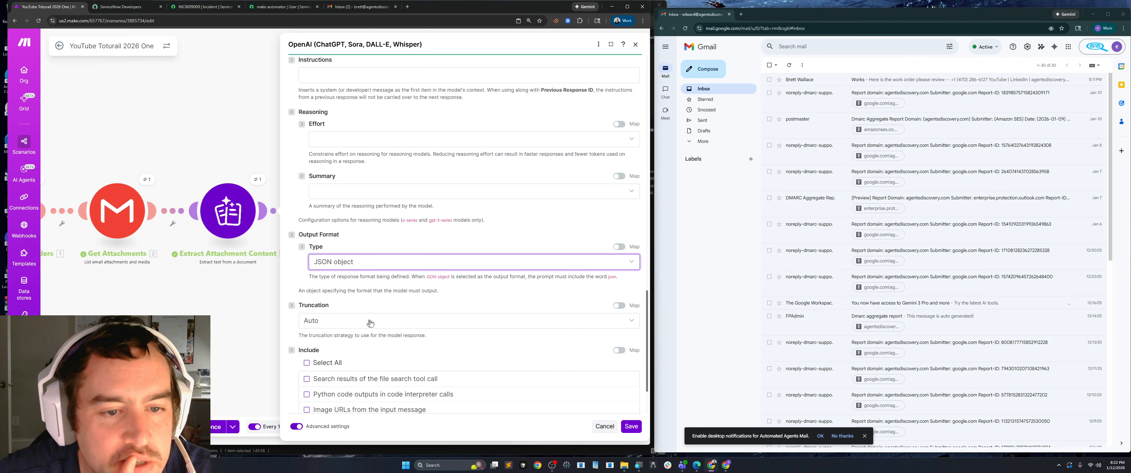
{"action": "left_click", "coordinate": [624, 425]}
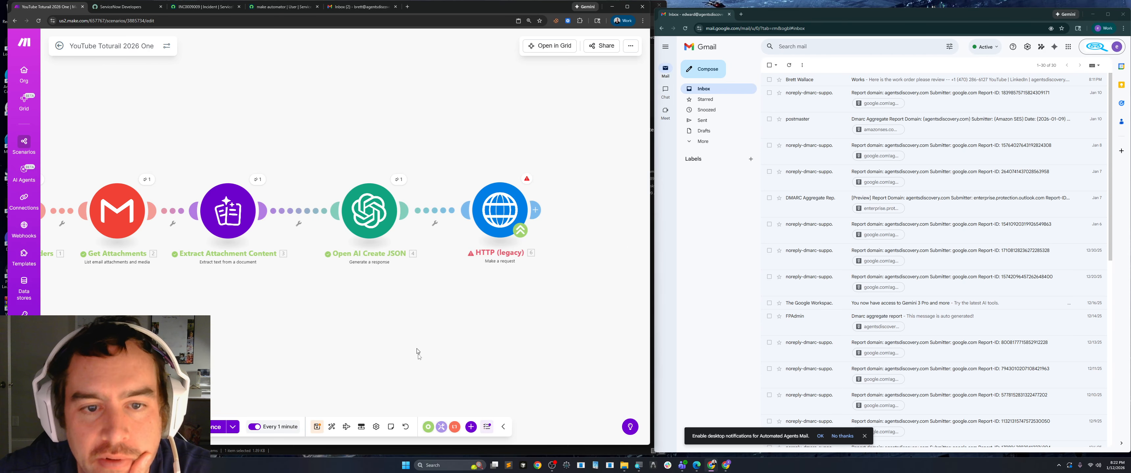
{"action": "left_click", "coordinate": [318, 429]}
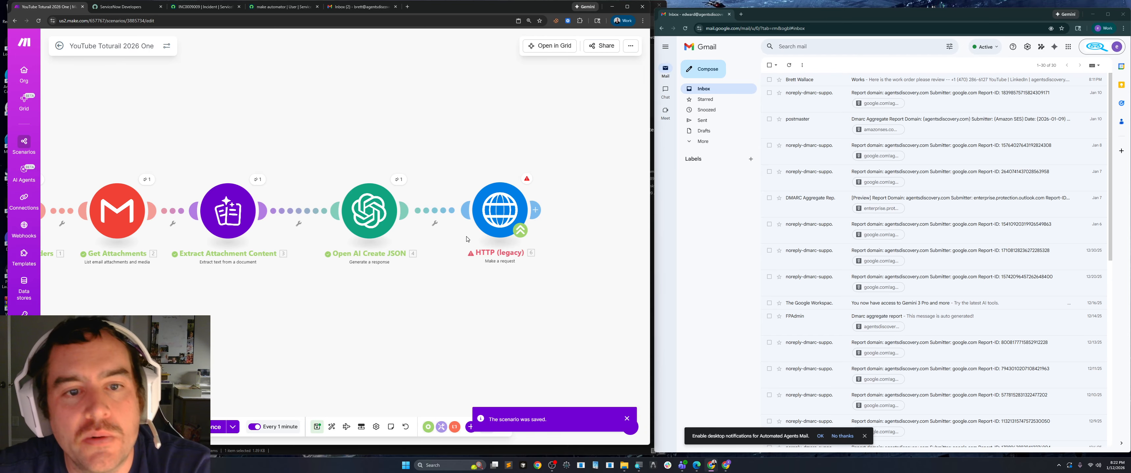
Recheck the OpenAI items available for the short_description value in the HTTP request content after the output format change.
{"action": "left_click", "coordinate": [496, 211]}
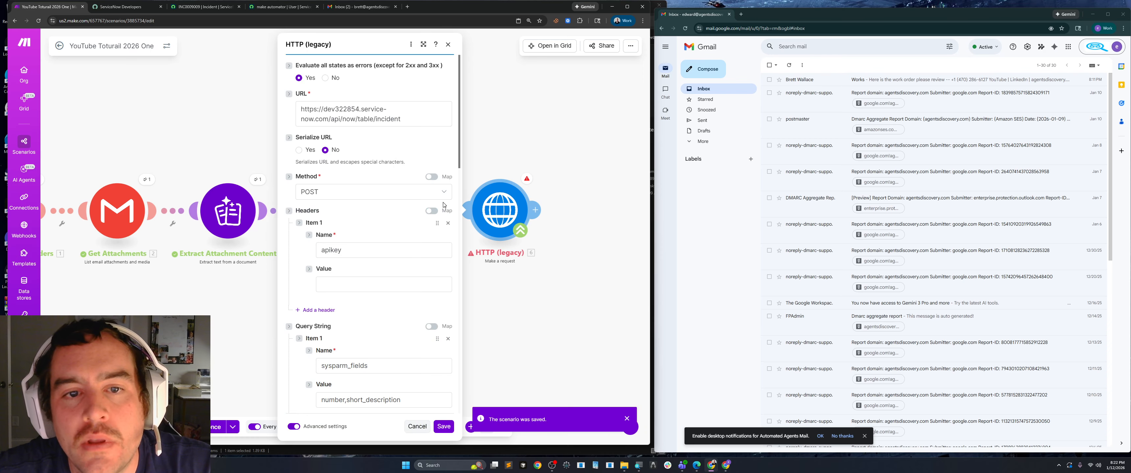
{"action": "scroll", "coordinate": [415, 267], "scroll_direction": "down", "scroll_amount": 1}
{"action": "left_click", "coordinate": [423, 44]}
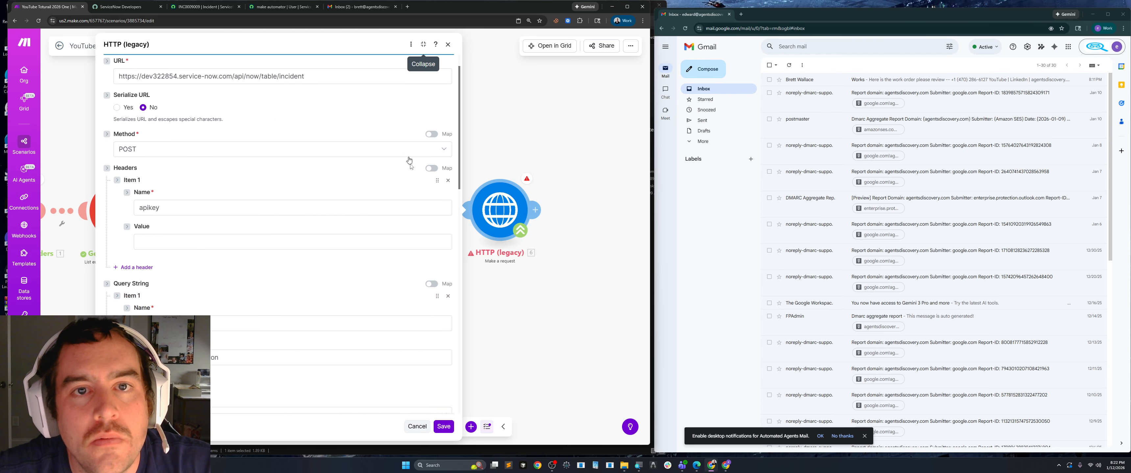
{"action": "scroll", "coordinate": [215, 271], "scroll_direction": "down", "scroll_amount": 10}
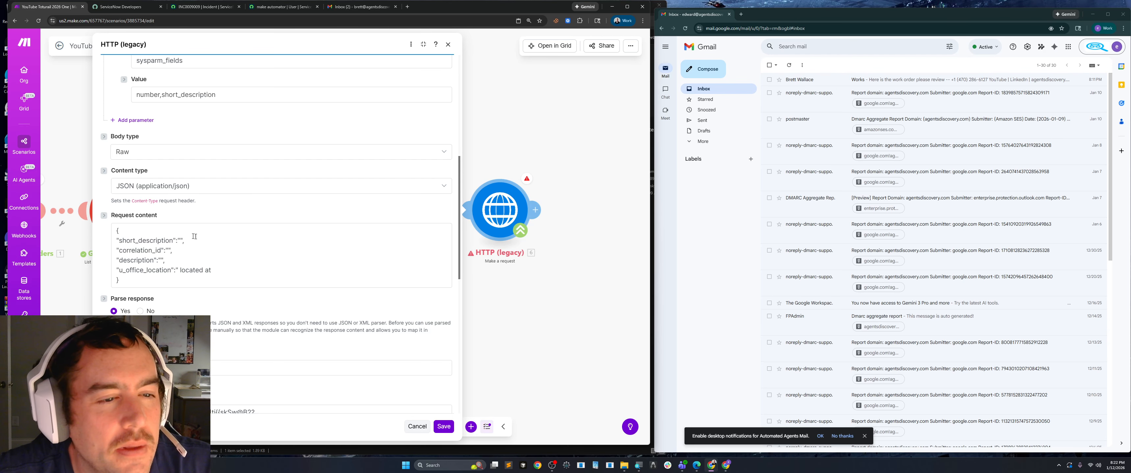
{"action": "left_click", "coordinate": [181, 241]}
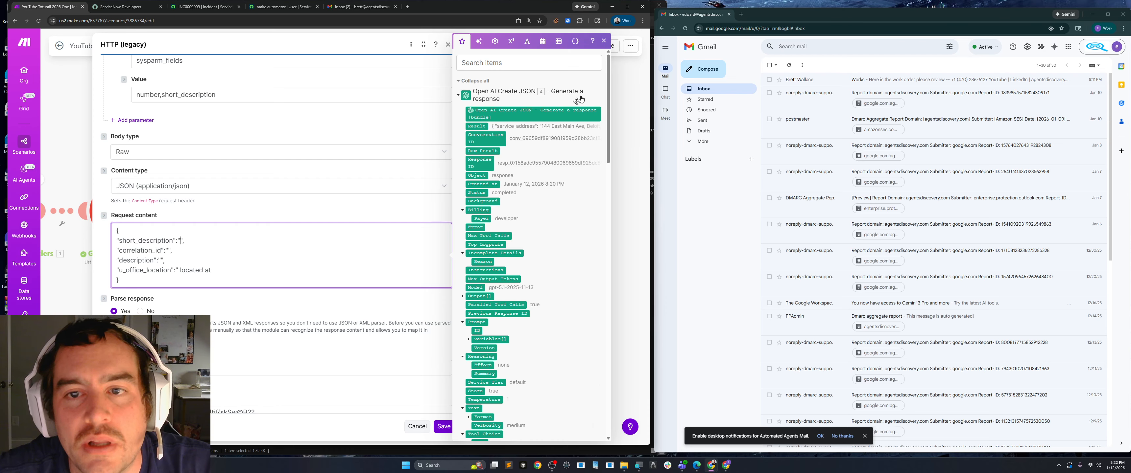
{"action": "left_click", "coordinate": [631, 156]}
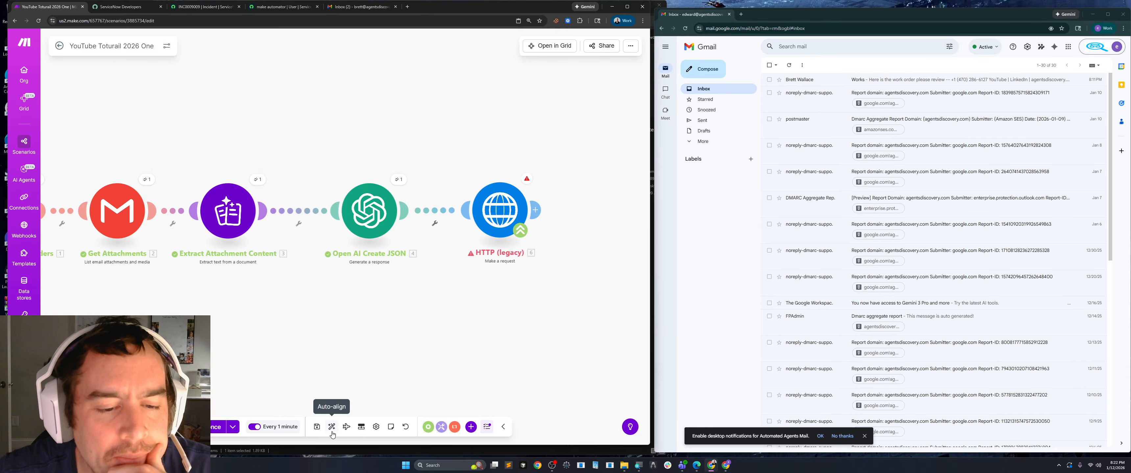
Review the Open AI Create JSON module's prompt and its output format type in the expanded configuration.
{"action": "left_click", "coordinate": [371, 226]}
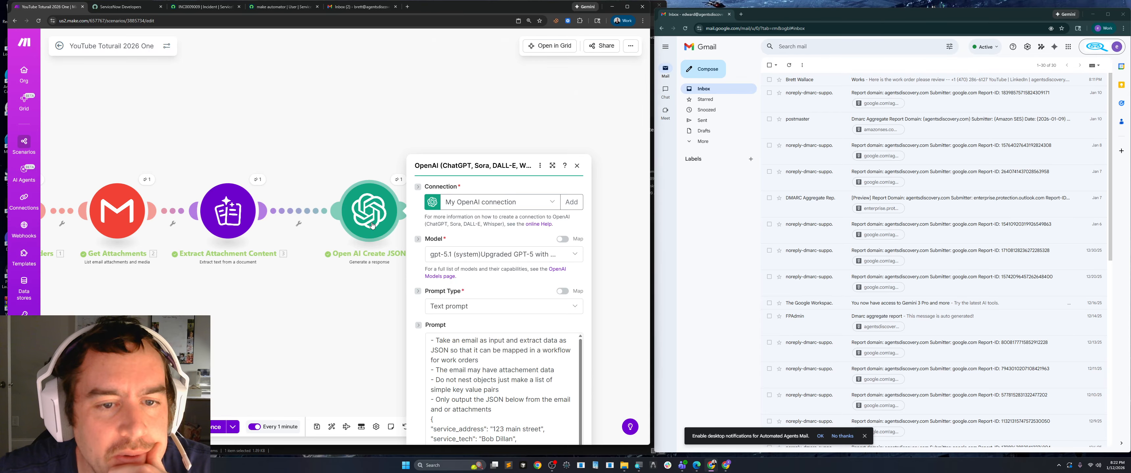
{"action": "left_click", "coordinate": [553, 45]}
{"action": "scroll", "coordinate": [487, 200], "scroll_direction": "down", "scroll_amount": 15}
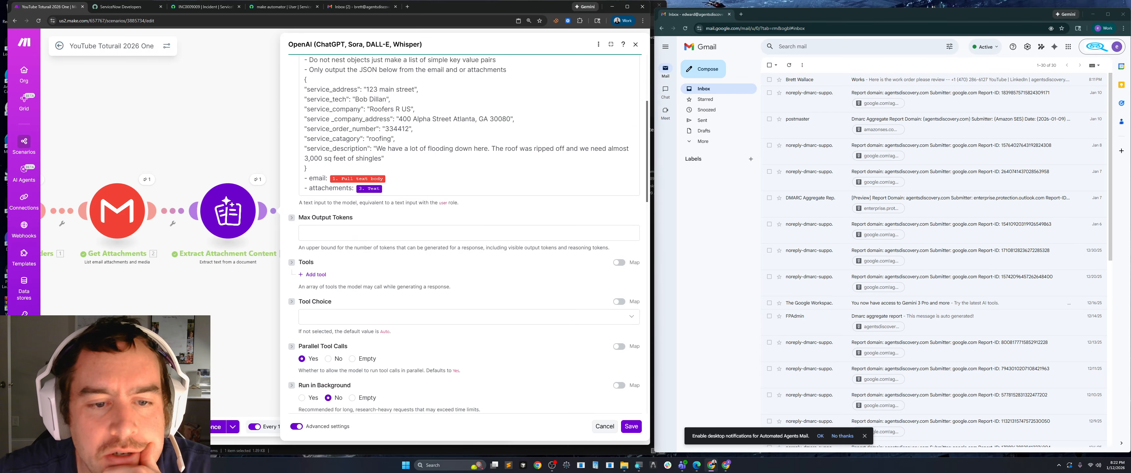
{"action": "scroll", "coordinate": [466, 235], "scroll_direction": "down", "scroll_amount": 1}
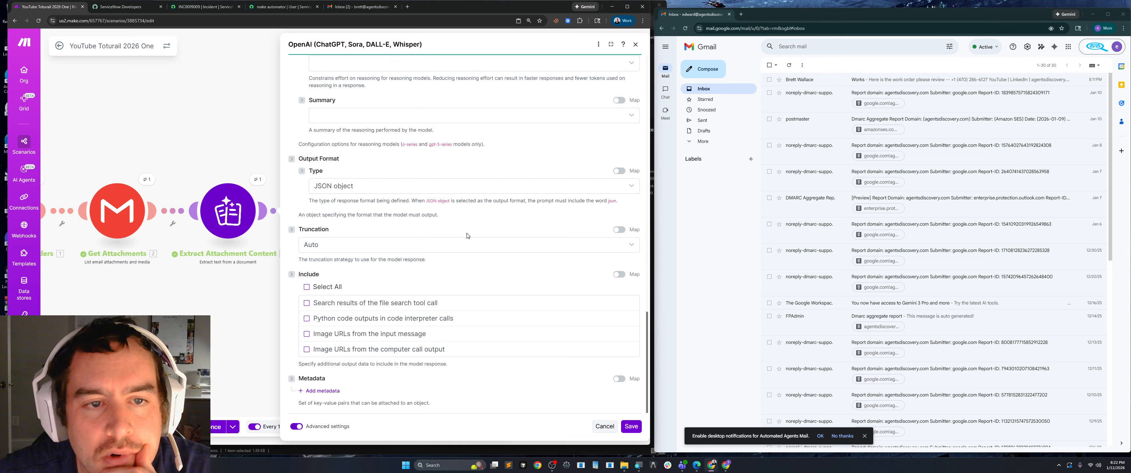
{"action": "scroll", "coordinate": [466, 236], "scroll_direction": "up", "scroll_amount": 1}
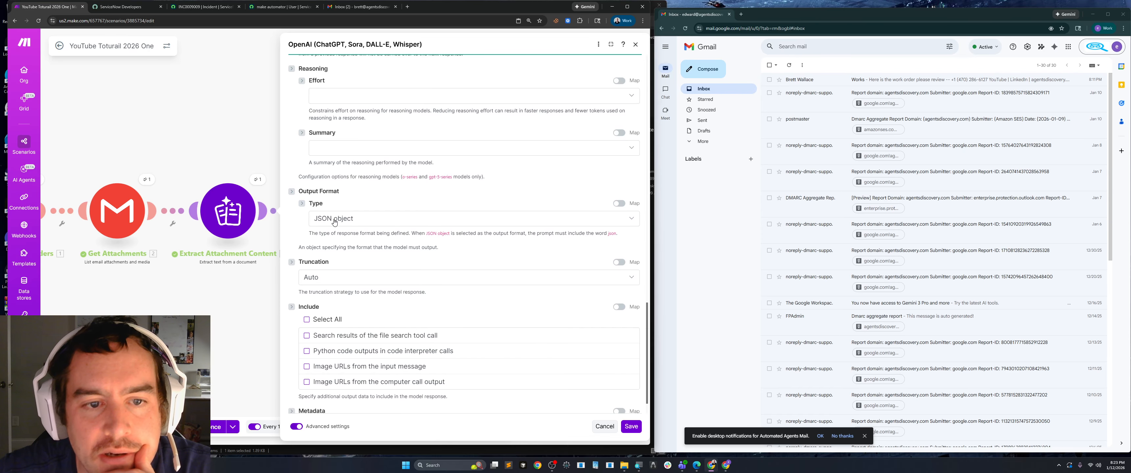
{"action": "left_click", "coordinate": [219, 337]}
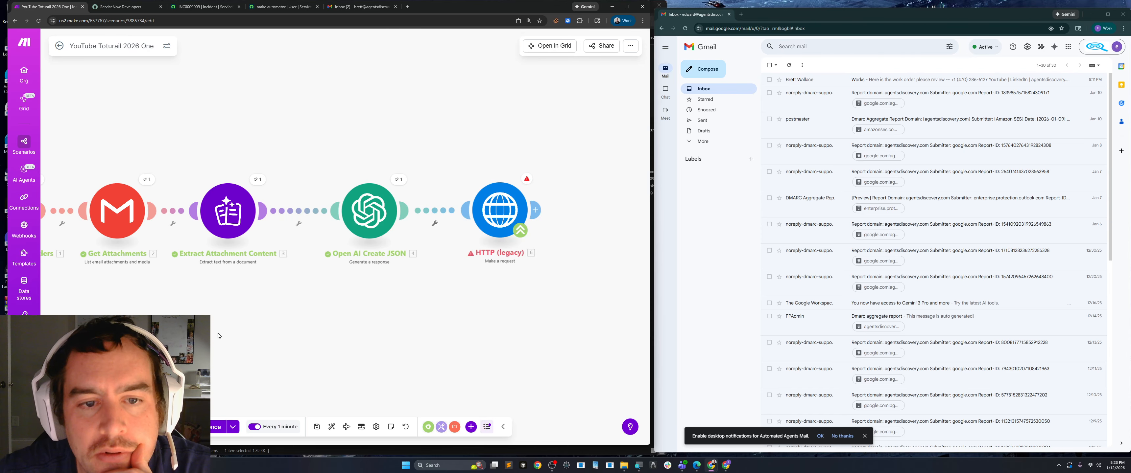
Save the scenario and run it once with existing data from a previous run.
{"action": "left_click", "coordinate": [317, 426]}
{"action": "left_click_drag", "start_coordinate": [354, 335], "coordinate": [417, 329]}
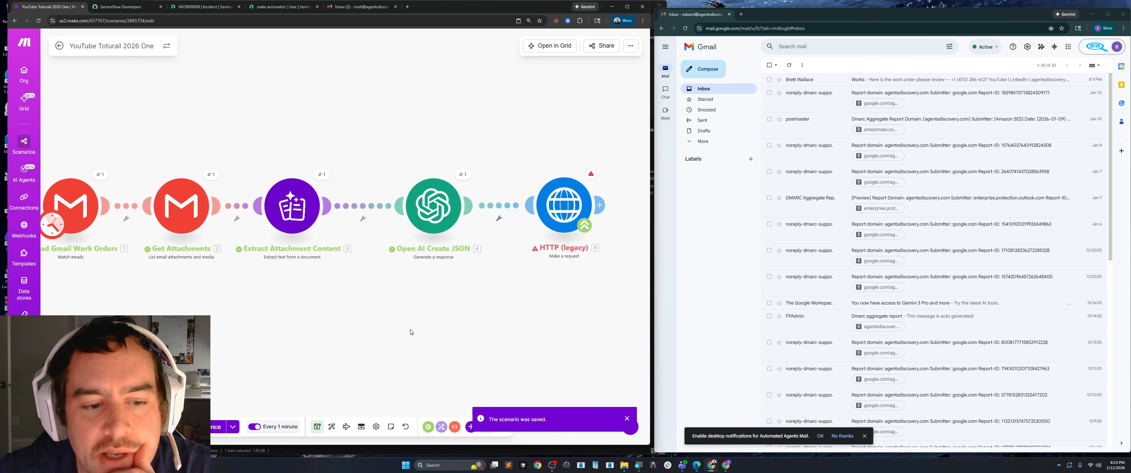
{"action": "left_click", "coordinate": [233, 427]}
{"action": "left_click", "coordinate": [251, 365]}
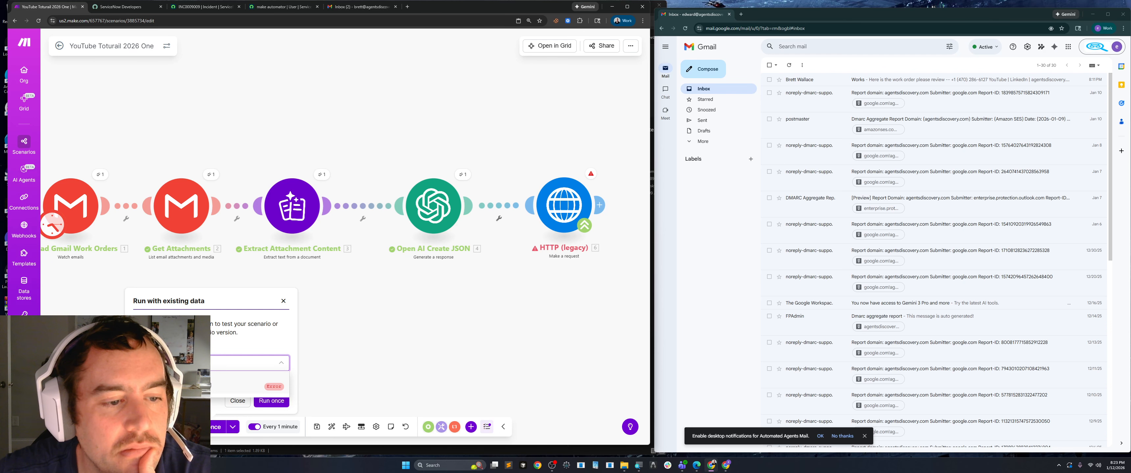
{"action": "left_click", "coordinate": [210, 385]}
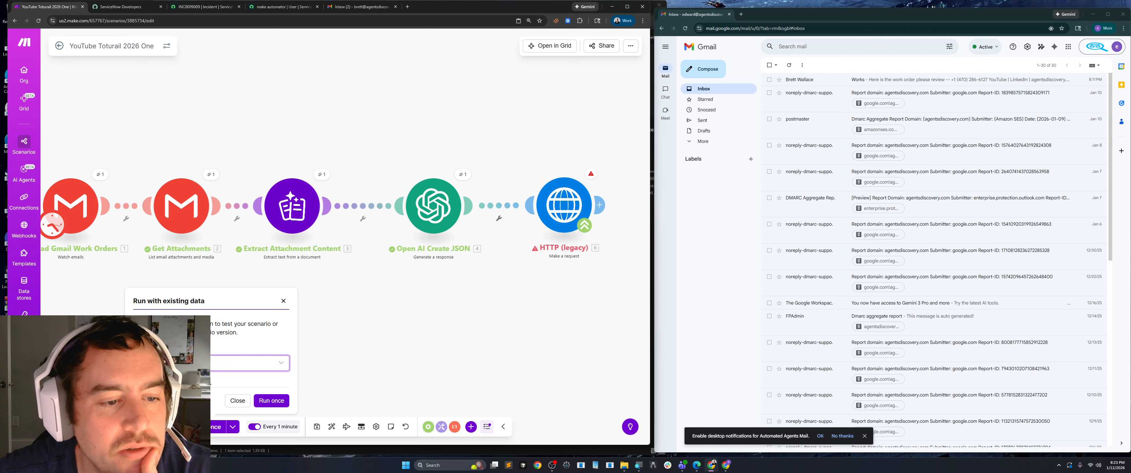
{"action": "left_click", "coordinate": [271, 401]}
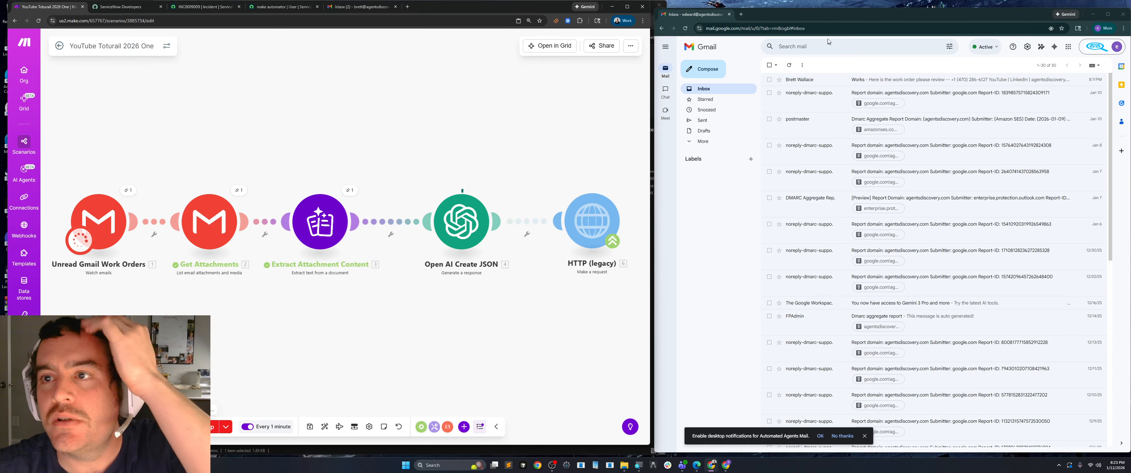
{"action": "left_click_drag", "start_coordinate": [826, 14], "coordinate": [829, 20]}
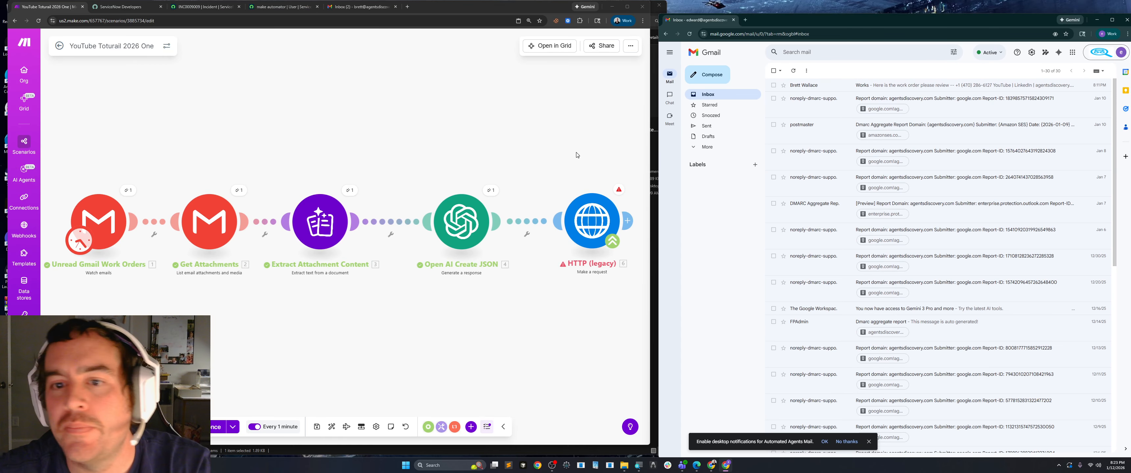
Map OpenAI's service_description result into the short_description value of the HTTP module's request content.
{"action": "left_click", "coordinate": [589, 226]}
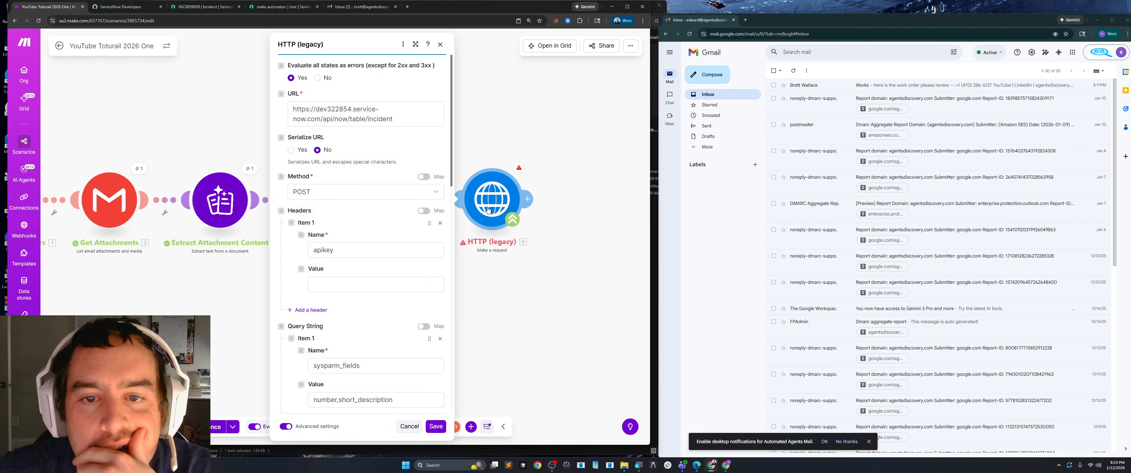
{"action": "left_click", "coordinate": [415, 44]}
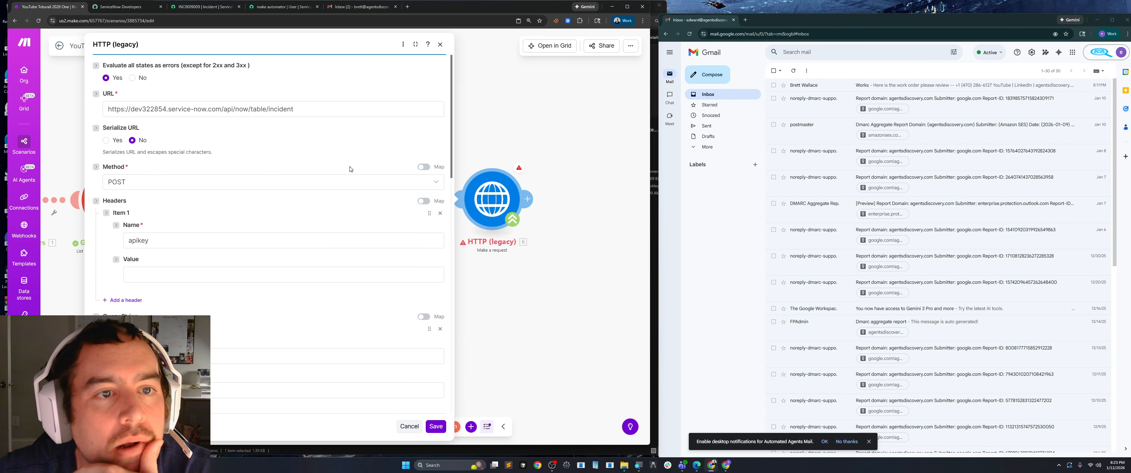
{"action": "scroll", "coordinate": [239, 274], "scroll_direction": "down", "scroll_amount": 8}
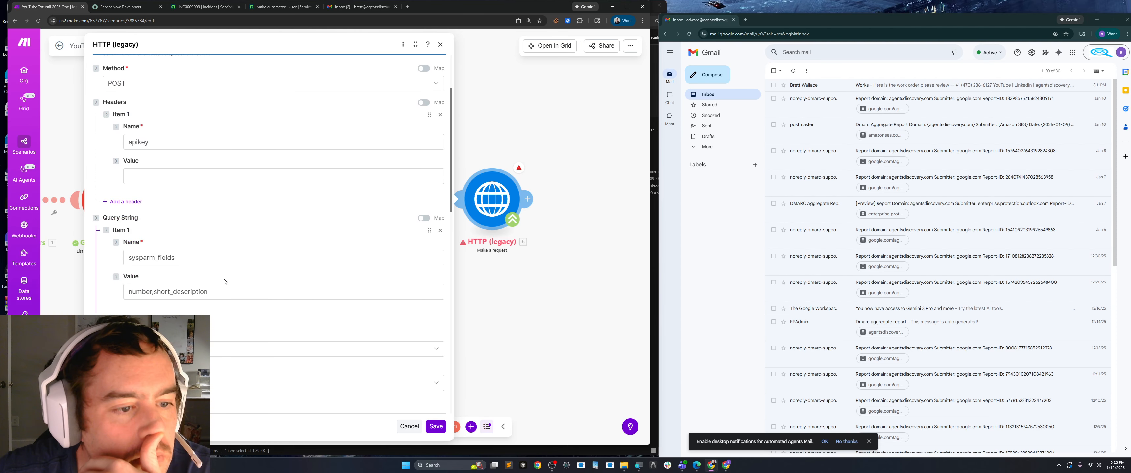
{"action": "scroll", "coordinate": [268, 233], "scroll_direction": "down", "scroll_amount": 2}
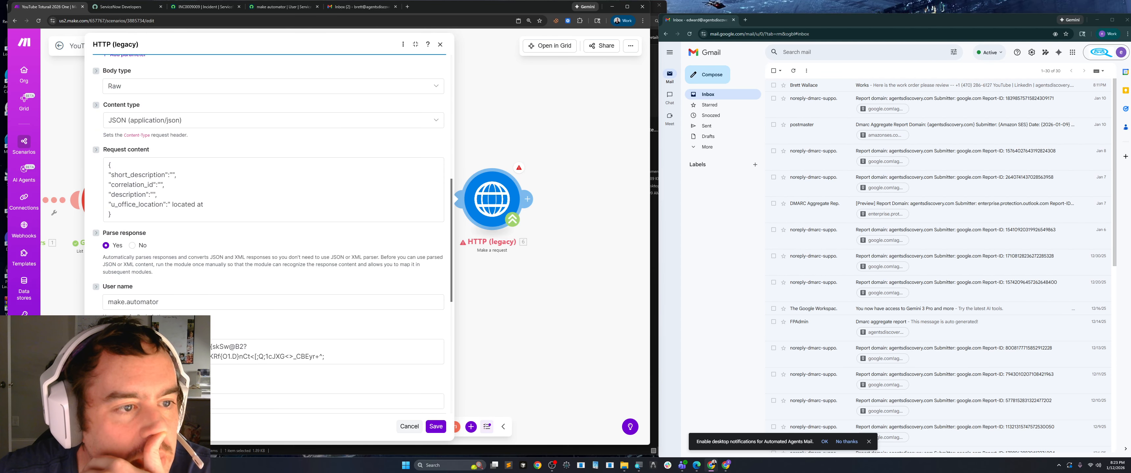
{"action": "left_click", "coordinate": [172, 175]}
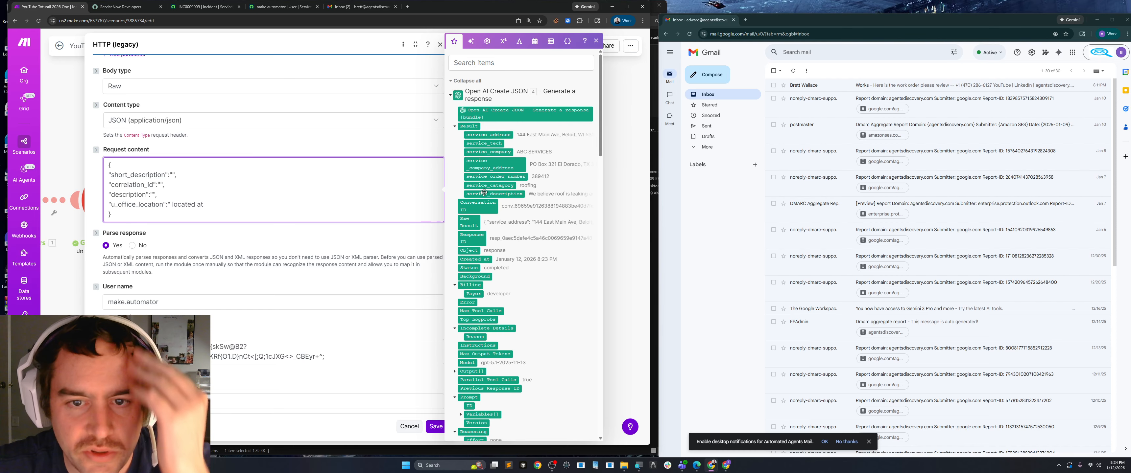
{"action": "left_click_drag", "start_coordinate": [483, 193], "coordinate": [407, 193]}
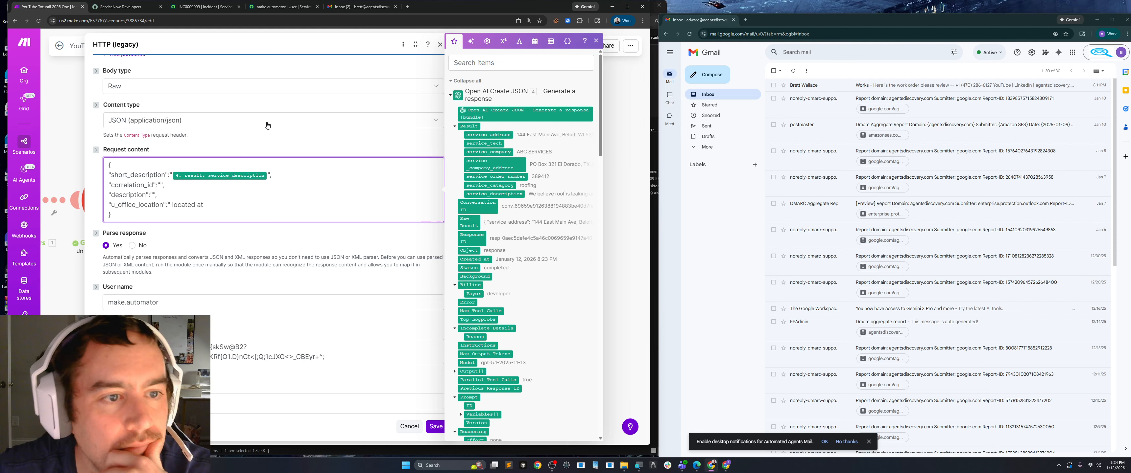
Switch to the ServiceNow incident form and check the element name and configuration options of its Description field.
{"action": "left_click", "coordinate": [196, 11]}
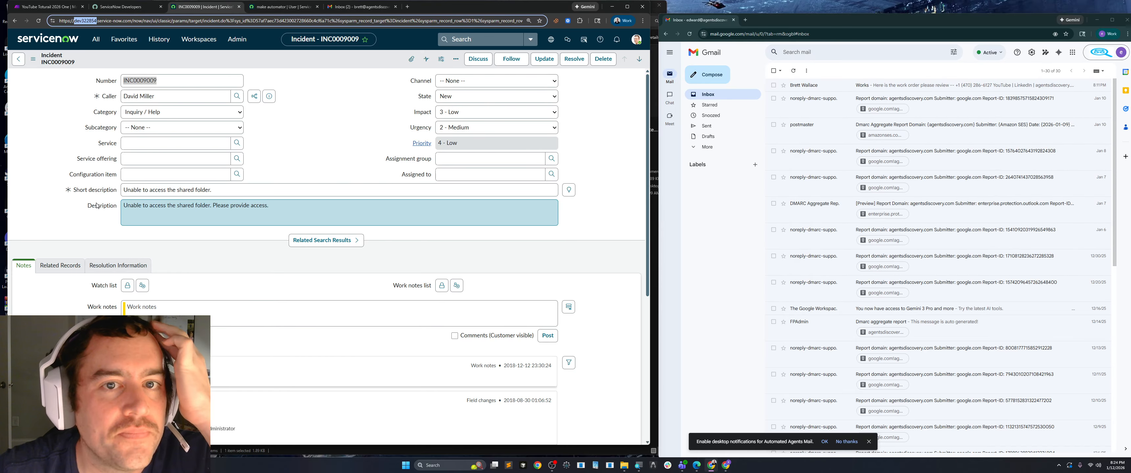
{"action": "scroll", "coordinate": [273, 238], "scroll_direction": "down", "scroll_amount": 2}
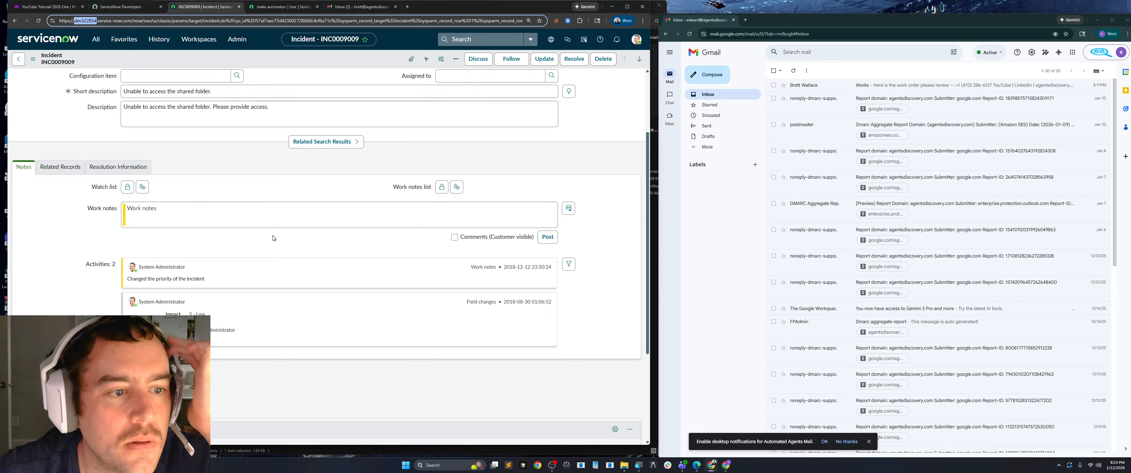
{"action": "scroll", "coordinate": [273, 238], "scroll_direction": "up", "scroll_amount": 2}
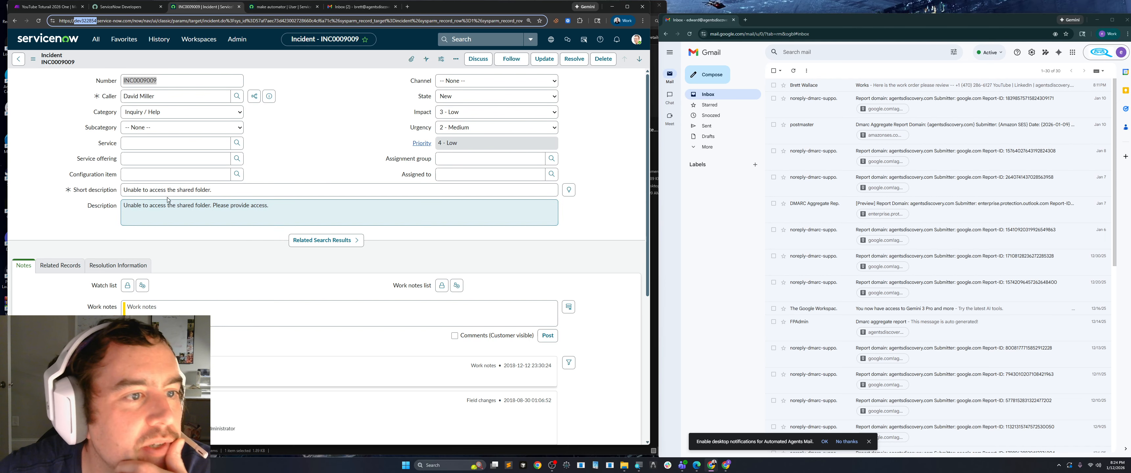
{"action": "right_click", "coordinate": [100, 209]}
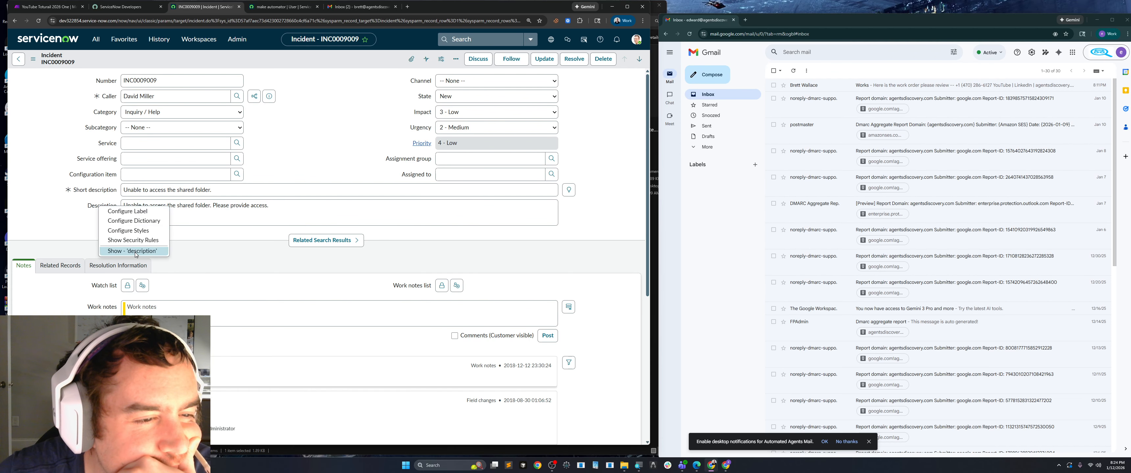
{"action": "left_click", "coordinate": [66, 231]}
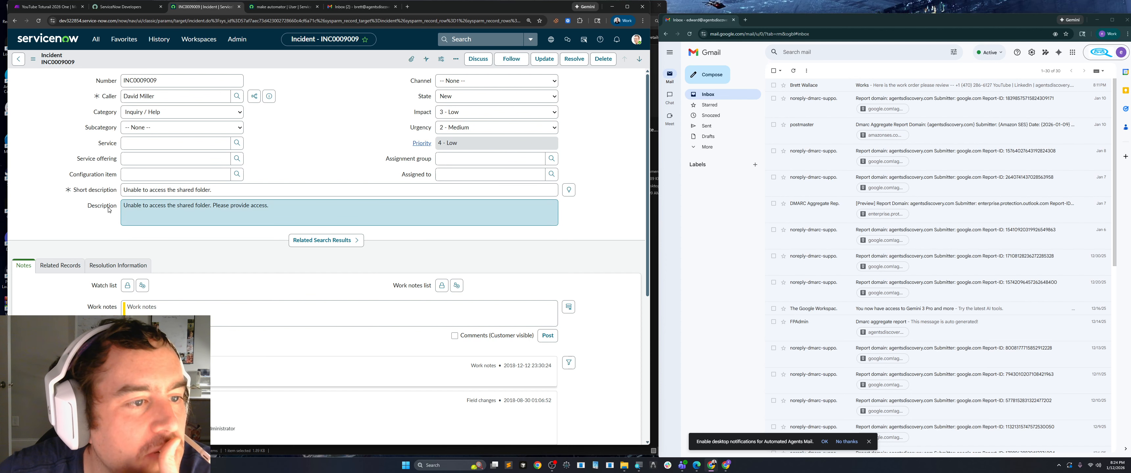
{"action": "right_click", "coordinate": [102, 207]}
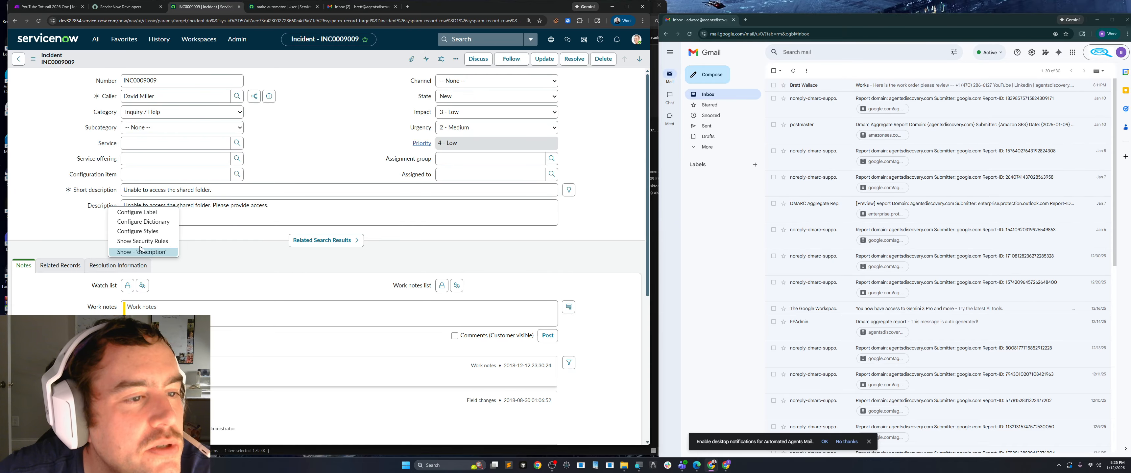
{"action": "left_click", "coordinate": [68, 230]}
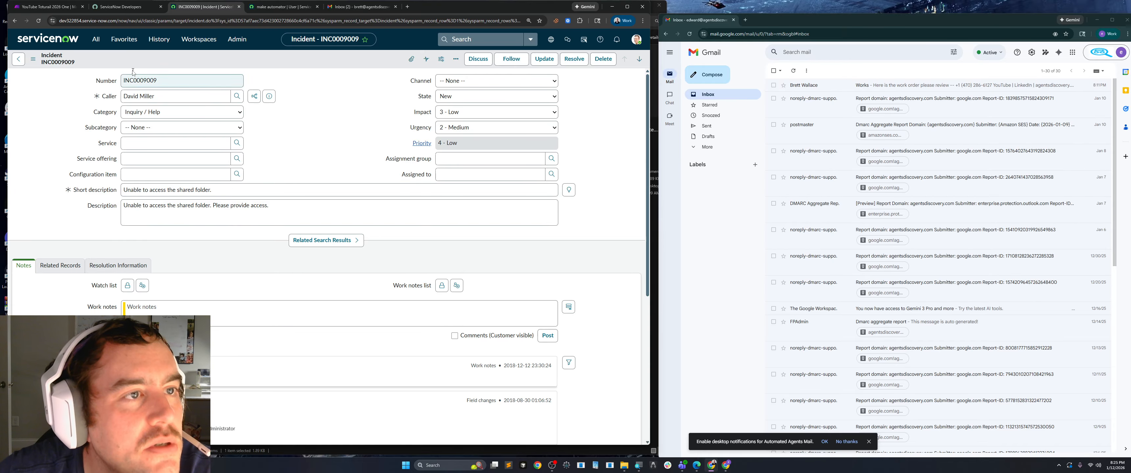
Back in Make, remove the correlation_id line from the HTTP request content and map OpenAI's service_address result into description.
{"action": "left_click", "coordinate": [115, 10]}
{"action": "left_click", "coordinate": [53, 9]}
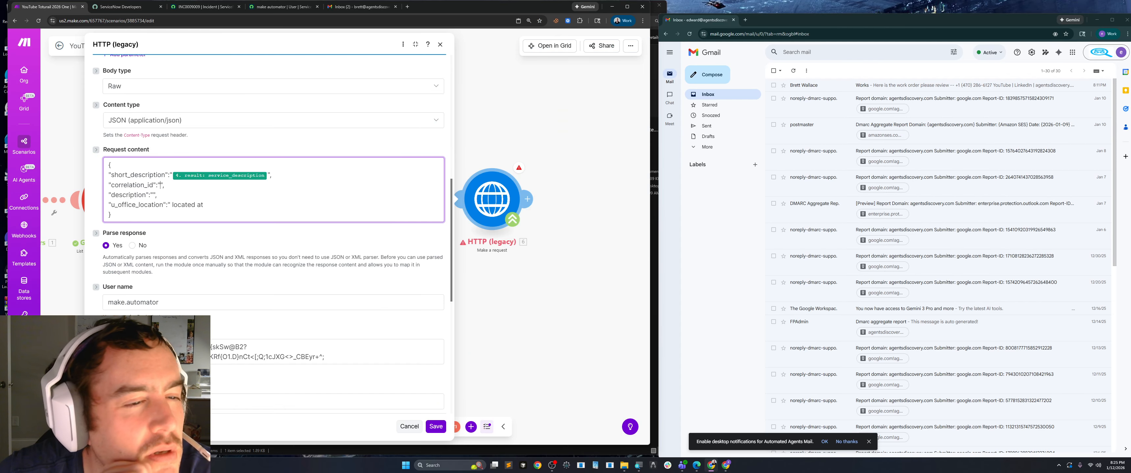
{"action": "left_click_drag", "start_coordinate": [163, 184], "coordinate": [107, 185]}
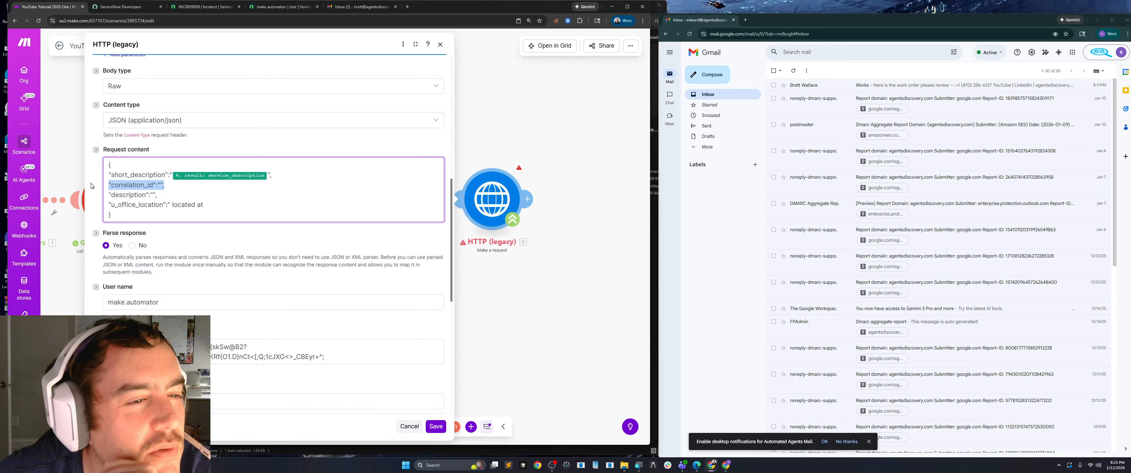
{"action": "key", "text": "BackSpace"}
{"action": "key", "text": "BackSpace"}
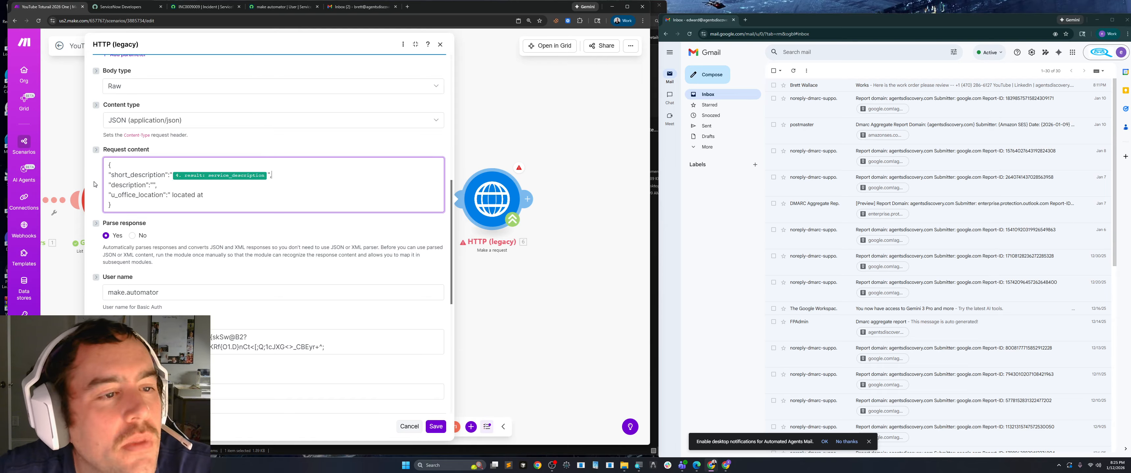
{"action": "left_click", "coordinate": [153, 184]}
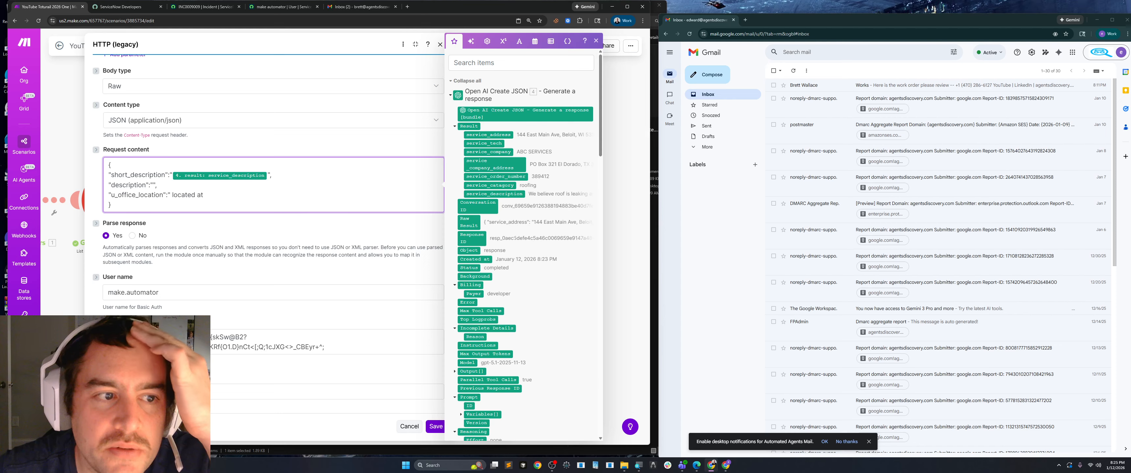
{"action": "left_click", "coordinate": [483, 134]}
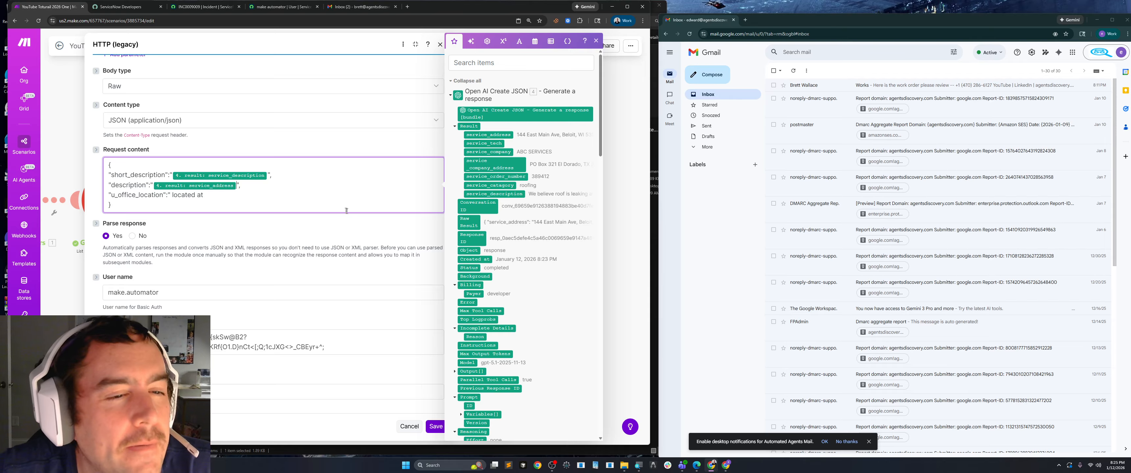
Switch to the ServiceNow incident form and open the label configuration of its Description field.
{"action": "left_click", "coordinate": [125, 7]}
{"action": "left_click", "coordinate": [202, 7]}
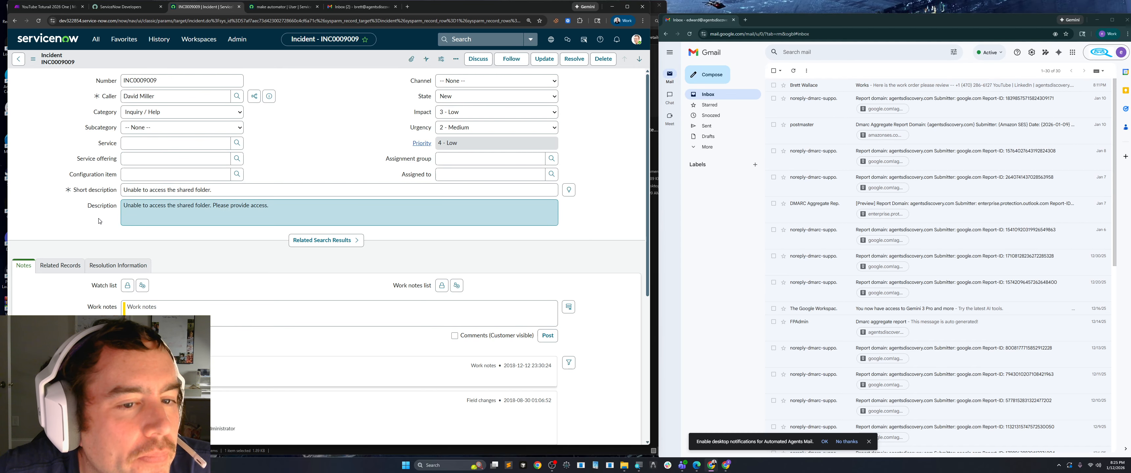
{"action": "right_click", "coordinate": [101, 206]}
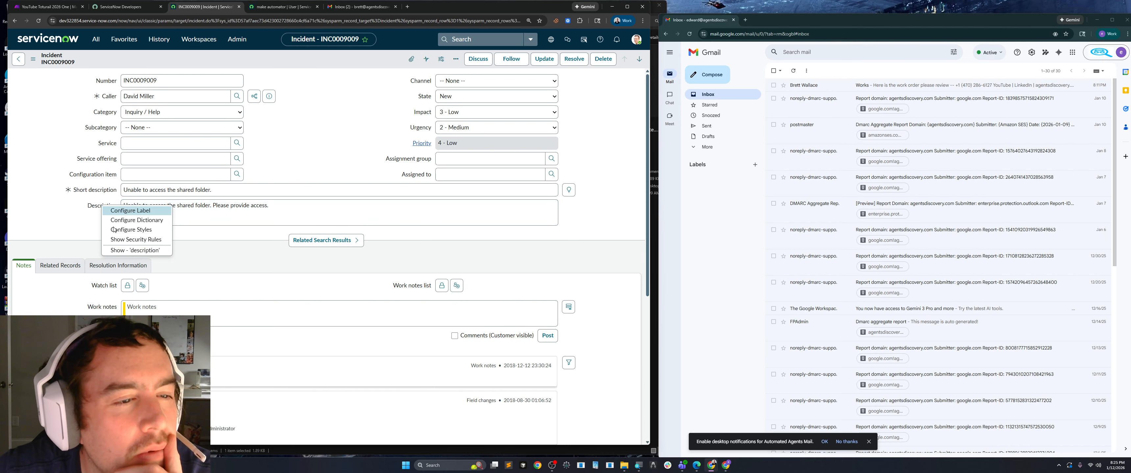
{"action": "left_click", "coordinate": [108, 205]}
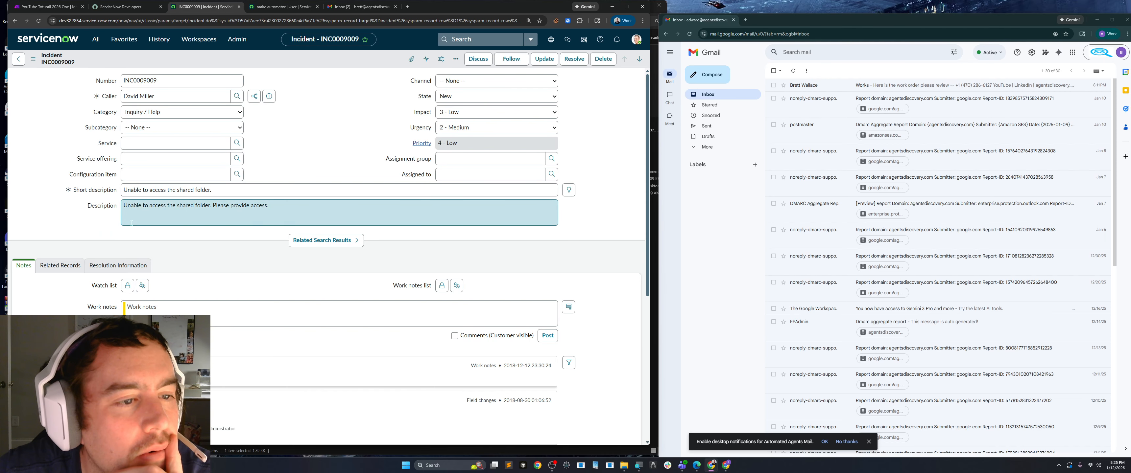
{"action": "right_click", "coordinate": [104, 208]}
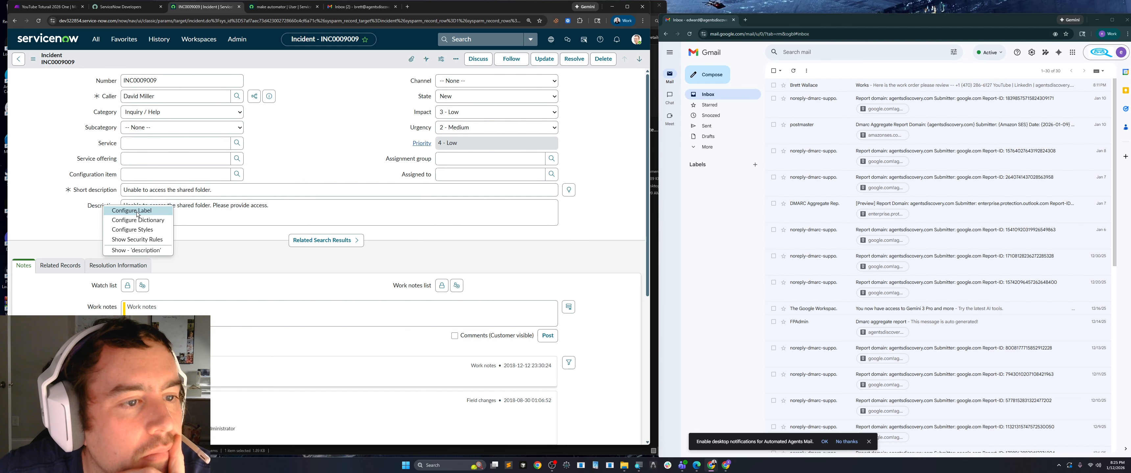
{"action": "left_click", "coordinate": [111, 209]}
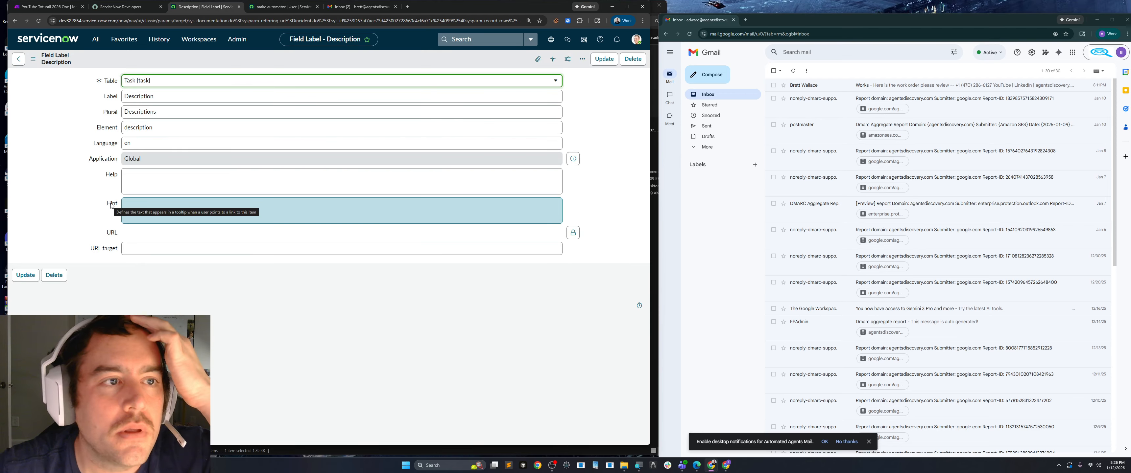
Change the field's label text to "Service Address".
{"action": "double_click", "coordinate": [164, 96]}
{"action": "type", "text": "Service"}
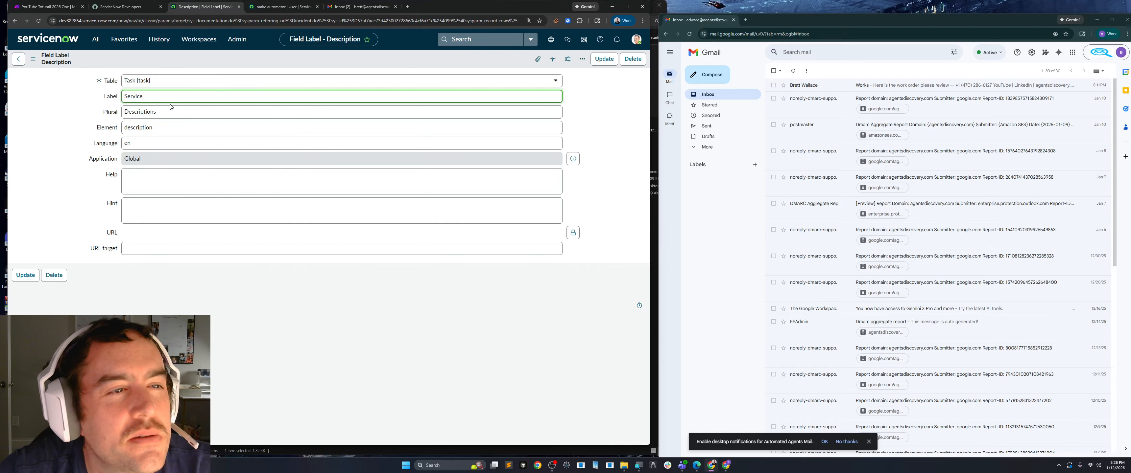
{"action": "type", "text": "ss"}
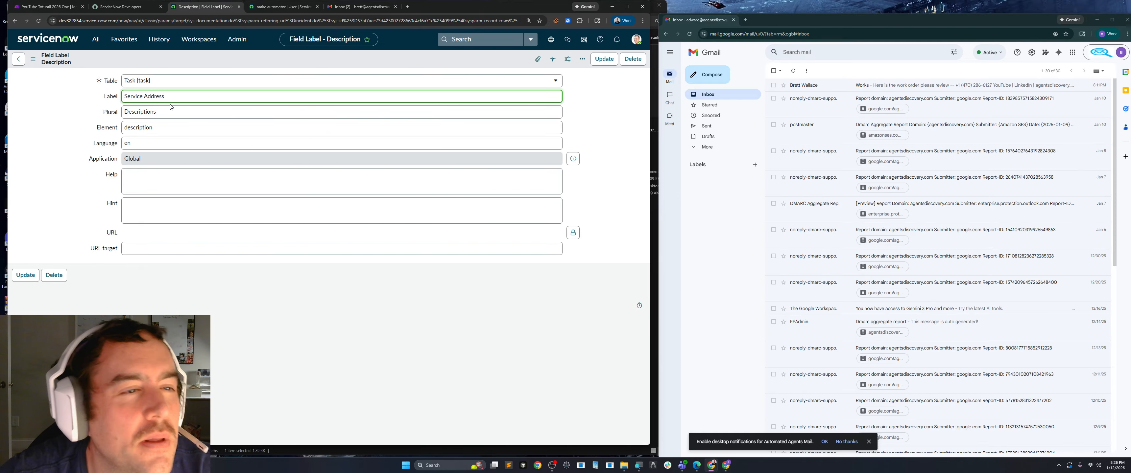
Save the description field's new label record and leave the field label form.
{"action": "right_click", "coordinate": [188, 58]}
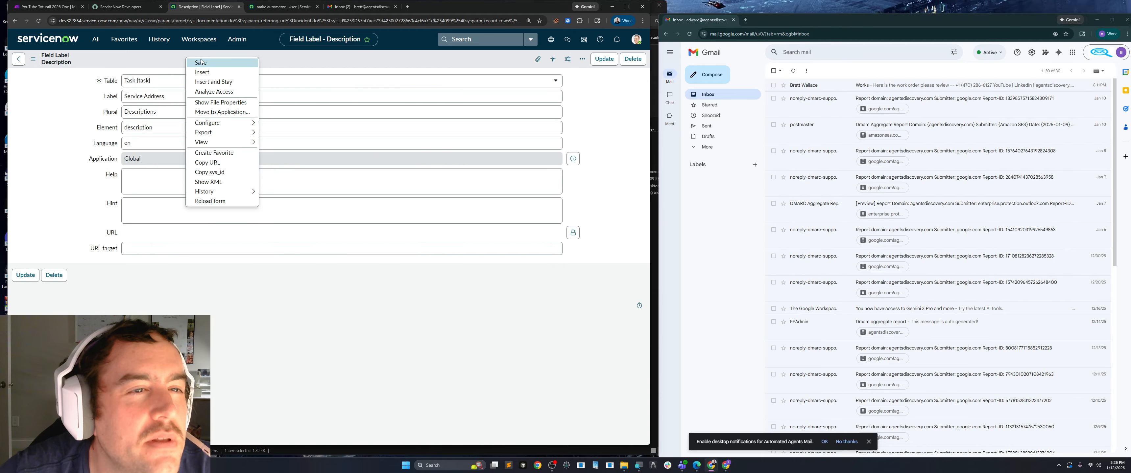
{"action": "left_click", "coordinate": [208, 62]}
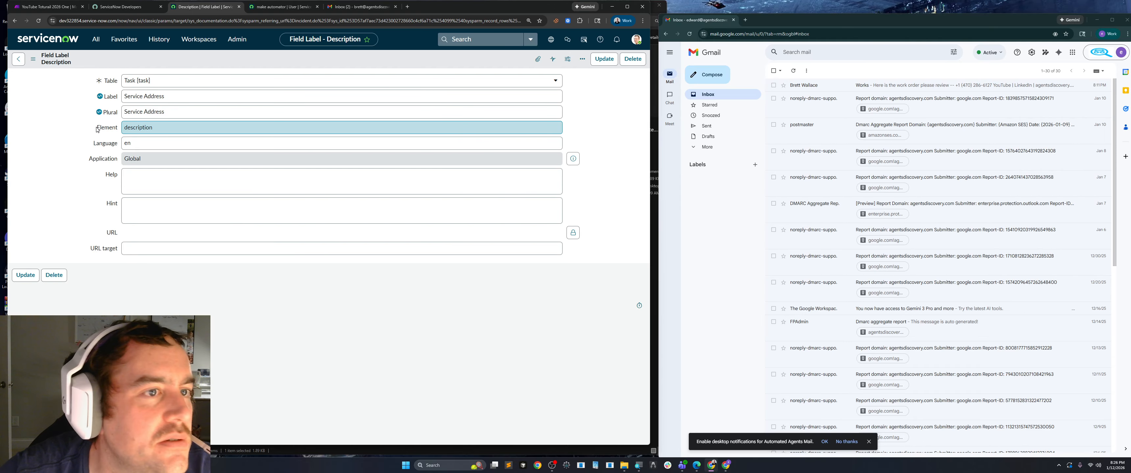
{"action": "left_click", "coordinate": [18, 59]}
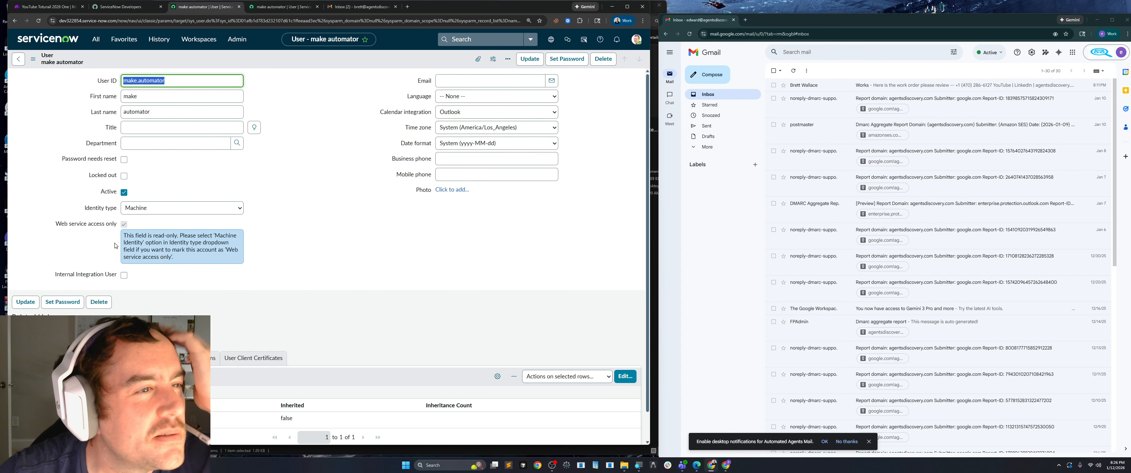
Find the Self-Service incidents in the ServiceNow navigator and open incident INC0008111.
{"action": "left_click", "coordinate": [121, 6]}
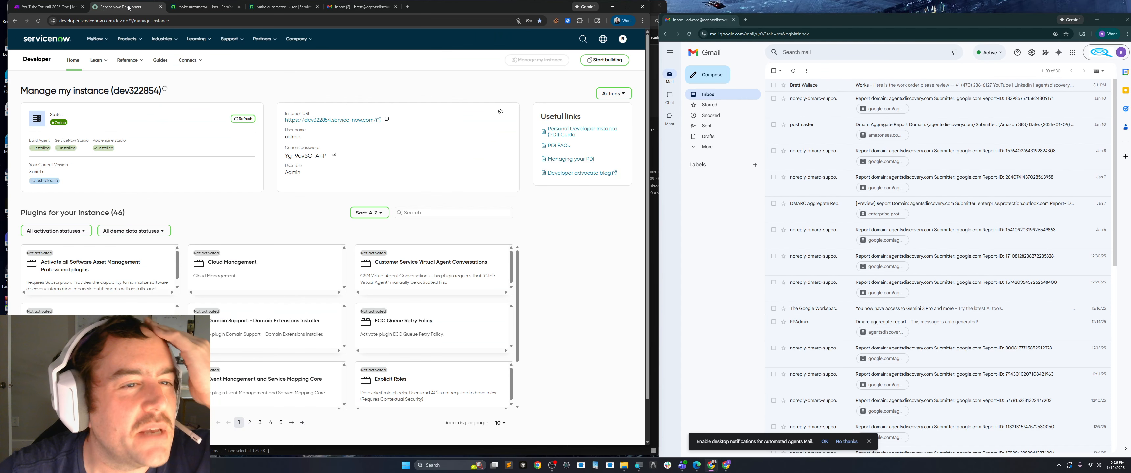
{"action": "left_click", "coordinate": [205, 7]}
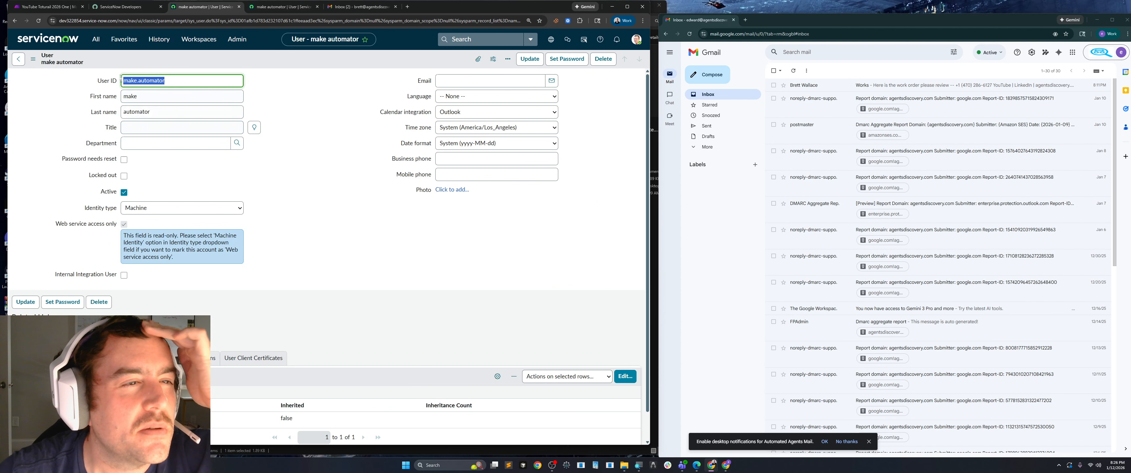
{"action": "left_click", "coordinate": [96, 39]}
{"action": "type", "text": "inci"}
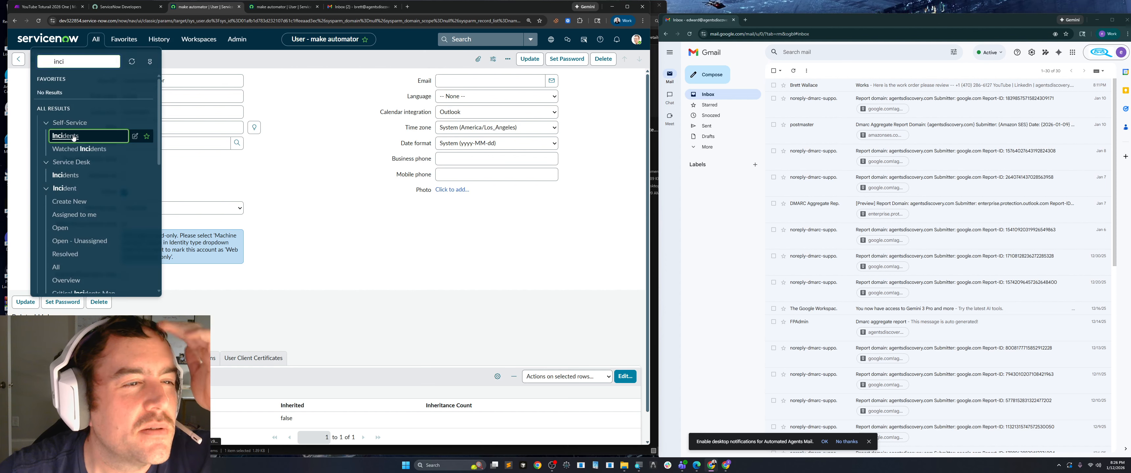
{"action": "left_click", "coordinate": [70, 135]}
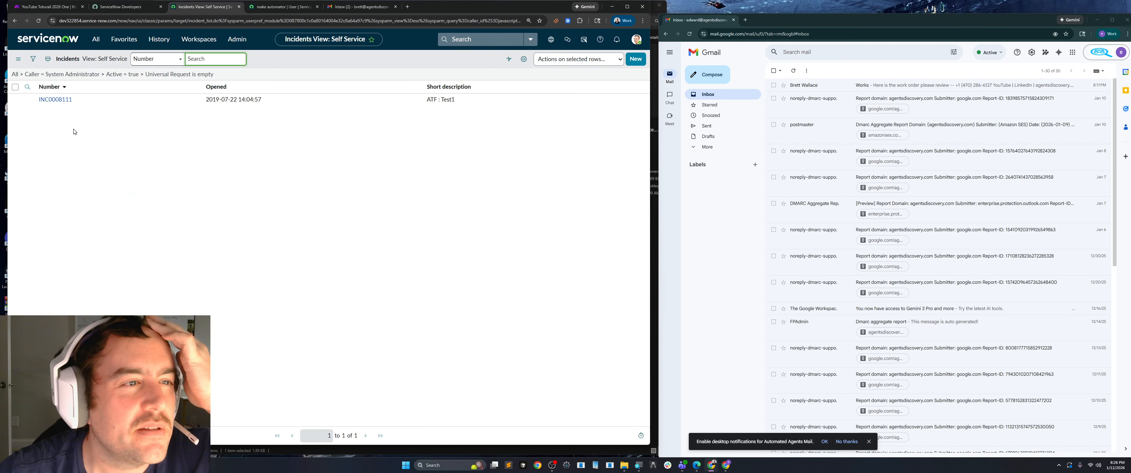
{"action": "left_click", "coordinate": [66, 102]}
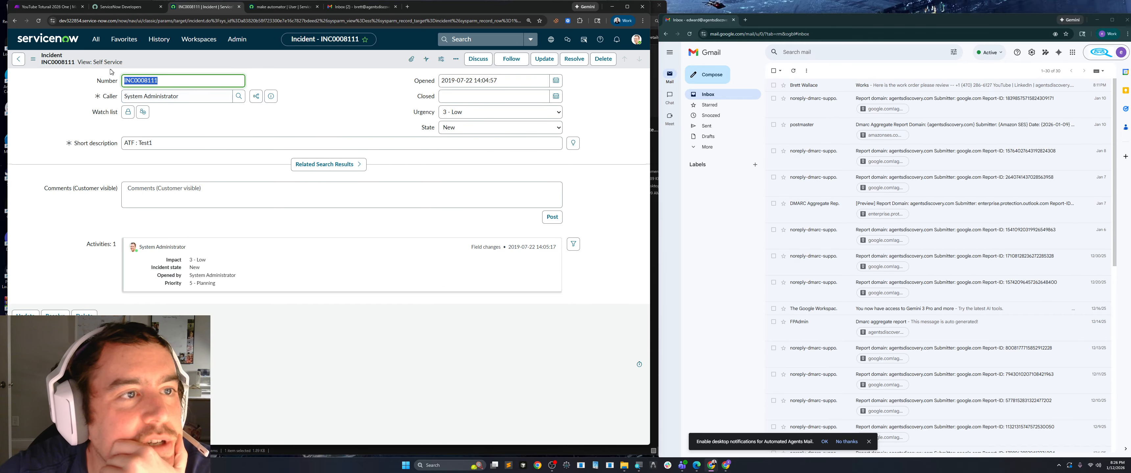
Open incident INC0009009 from the list of all incidents to view its Service Address field.
{"action": "left_click", "coordinate": [95, 40]}
{"action": "type", "text": "inci"}
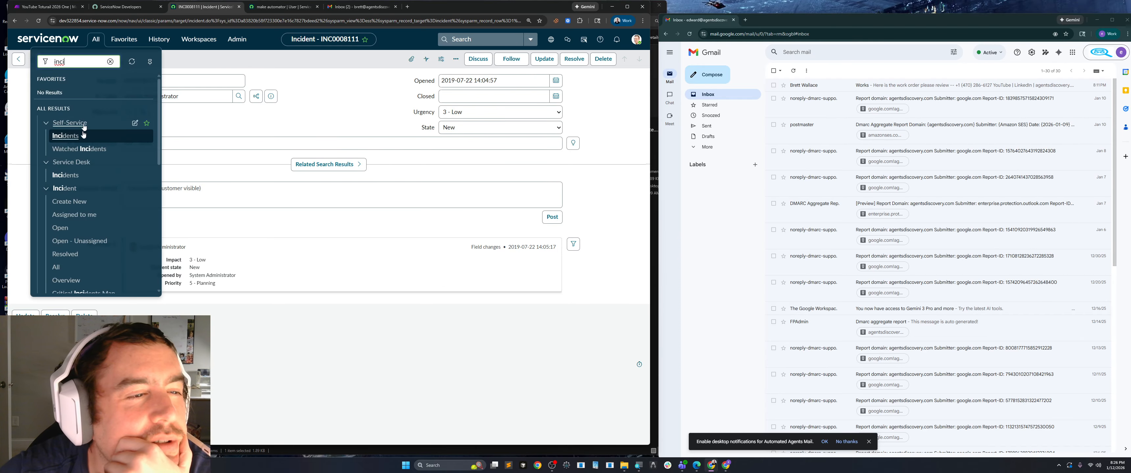
{"action": "scroll", "coordinate": [95, 174], "scroll_direction": "down", "scroll_amount": 3}
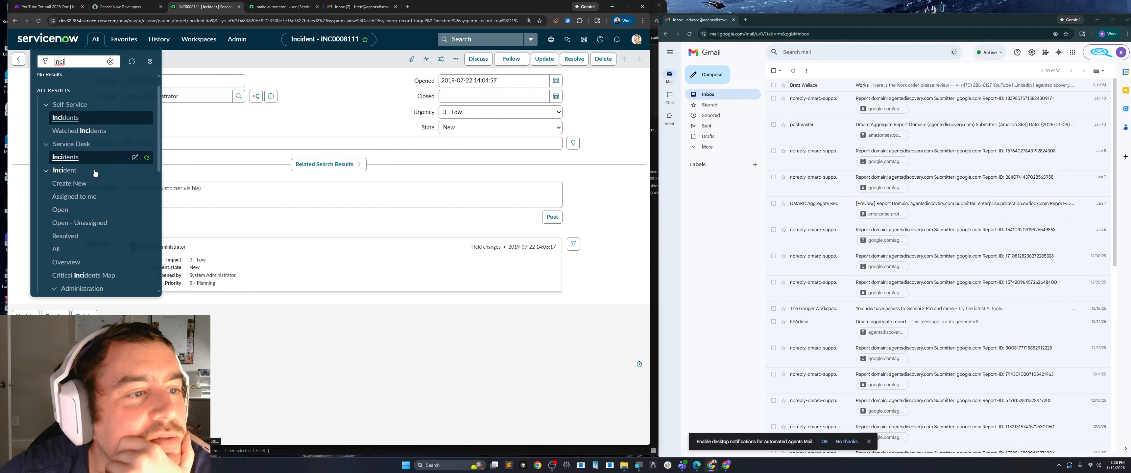
{"action": "scroll", "coordinate": [97, 183], "scroll_direction": "down", "scroll_amount": 2}
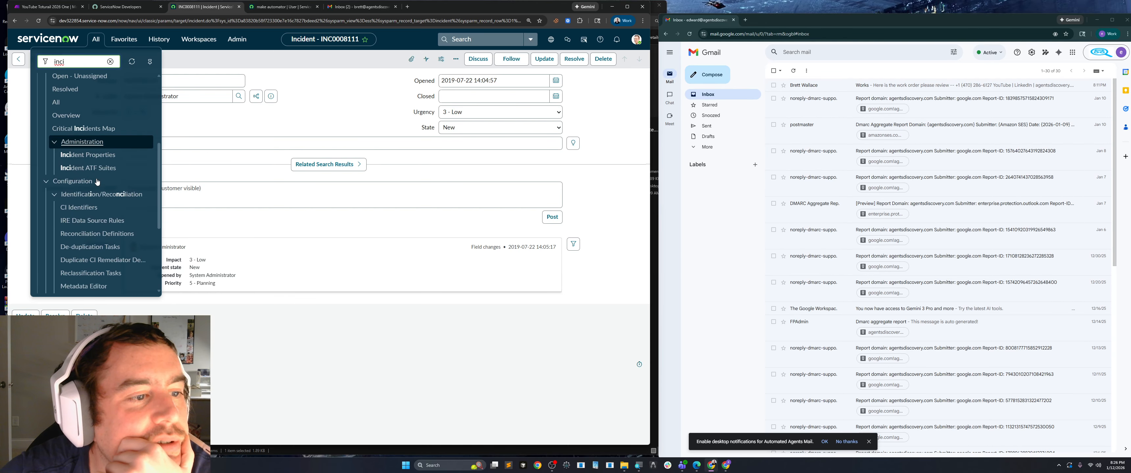
{"action": "scroll", "coordinate": [97, 182], "scroll_direction": "up", "scroll_amount": 4}
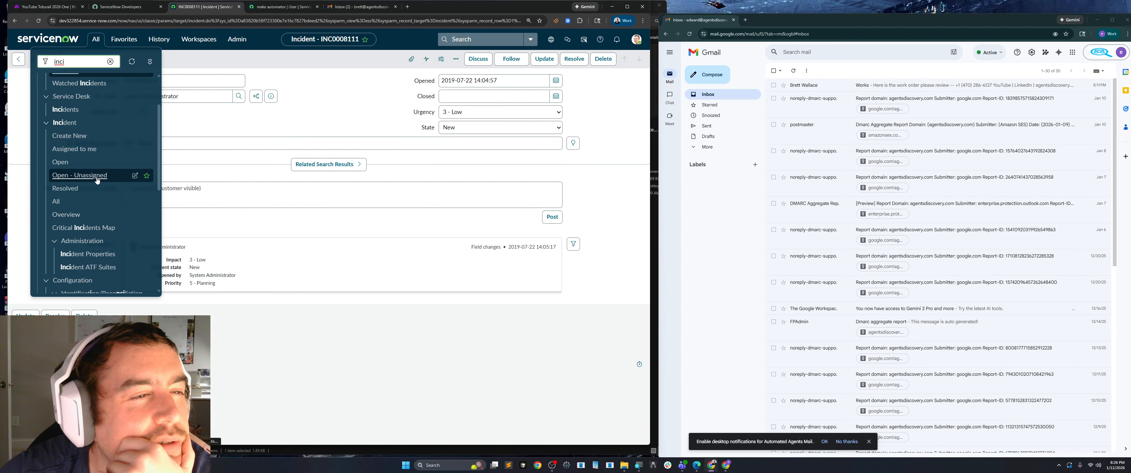
{"action": "scroll", "coordinate": [97, 180], "scroll_direction": "up", "scroll_amount": 2}
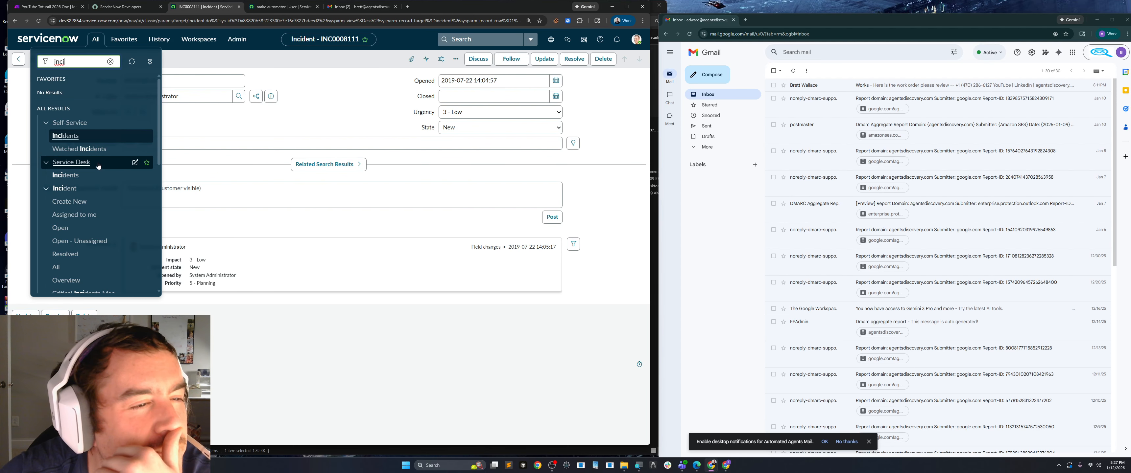
{"action": "scroll", "coordinate": [98, 165], "scroll_direction": "down", "scroll_amount": 4}
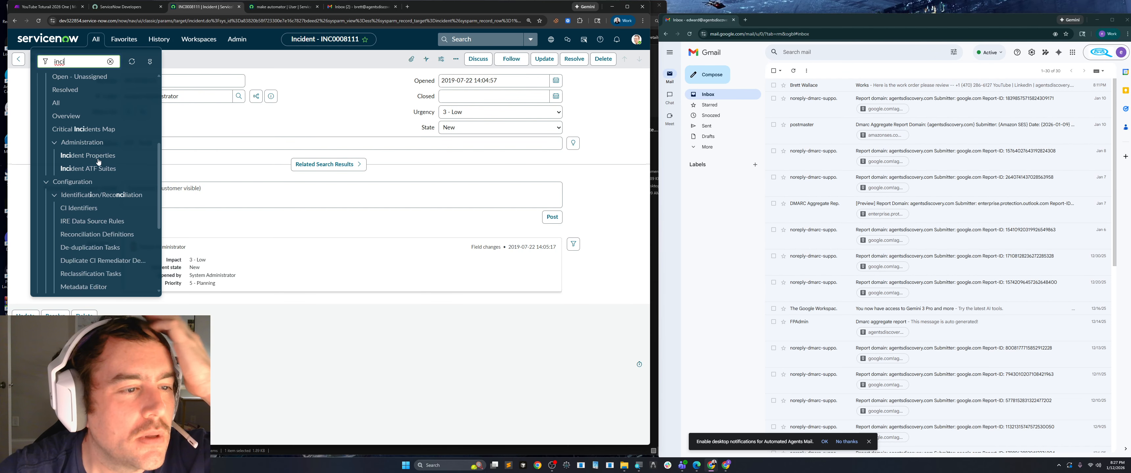
{"action": "scroll", "coordinate": [98, 162], "scroll_direction": "down", "scroll_amount": 3}
{"action": "scroll", "coordinate": [100, 164], "scroll_direction": "up", "scroll_amount": 5}
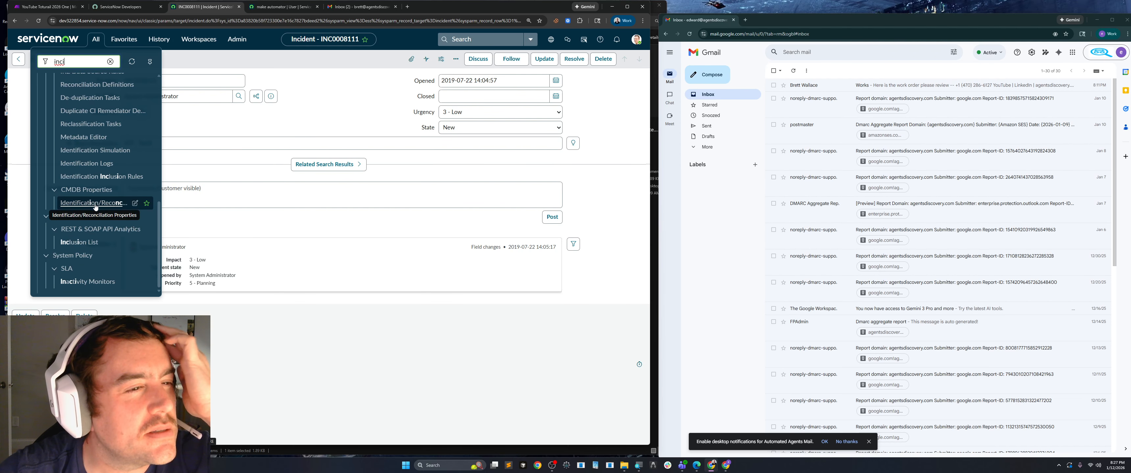
{"action": "scroll", "coordinate": [97, 207], "scroll_direction": "up", "scroll_amount": 2}
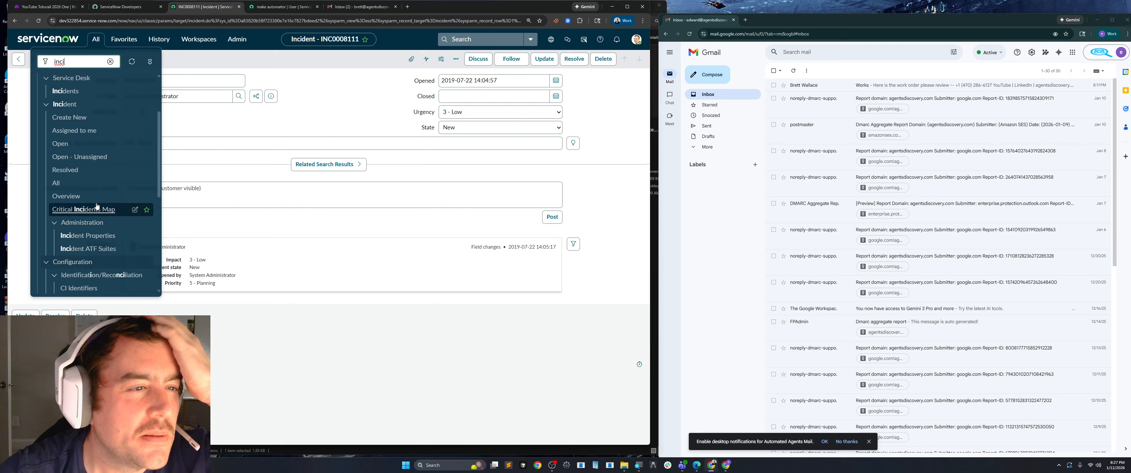
{"action": "left_click", "coordinate": [53, 184]}
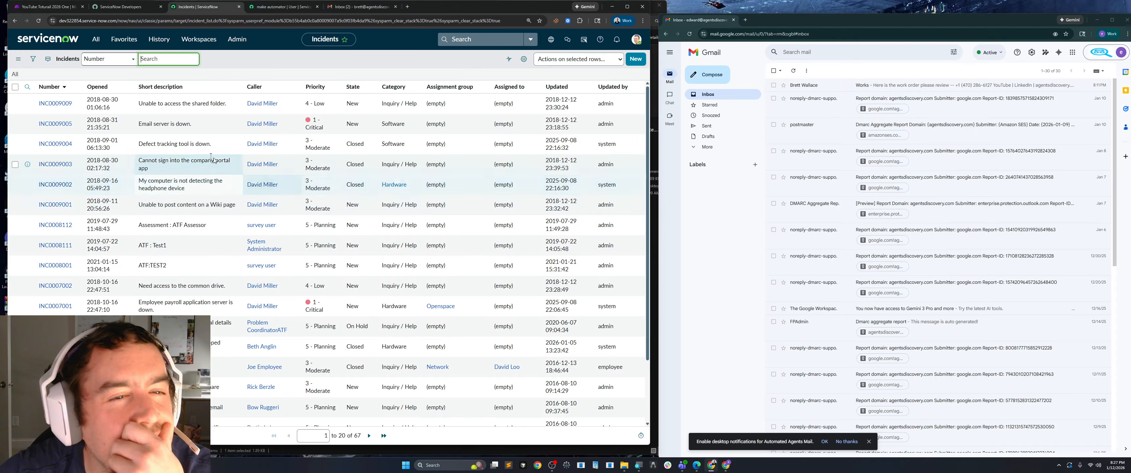
{"action": "left_click", "coordinate": [64, 105]}
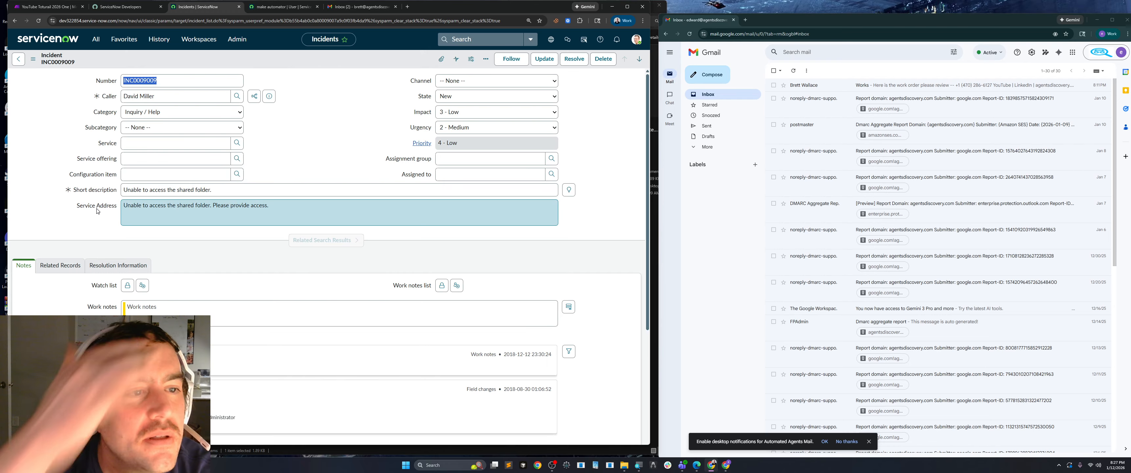
Compare the description key in Make's HTTP request content with the element name of the Service Address field on the ServiceNow incident.
{"action": "left_click", "coordinate": [127, 7]}
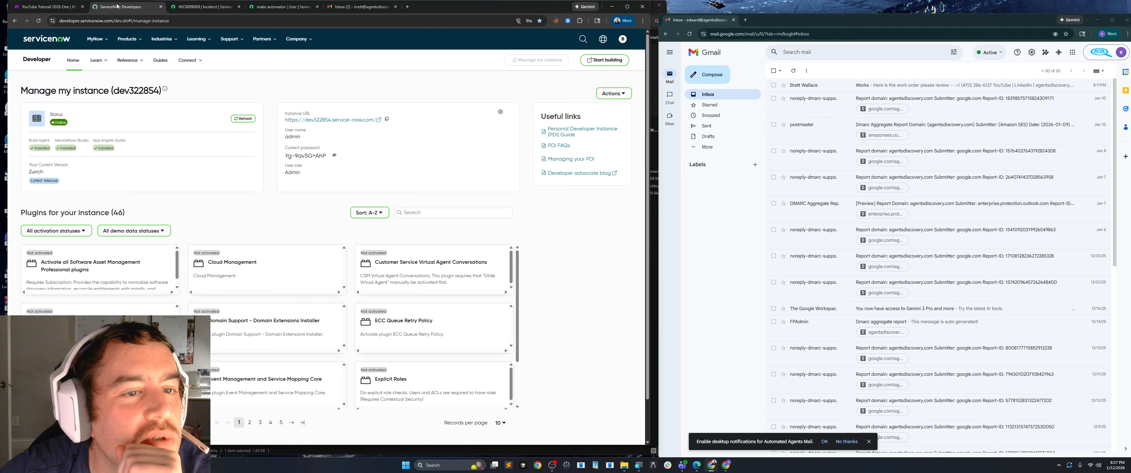
{"action": "left_click", "coordinate": [48, 7]}
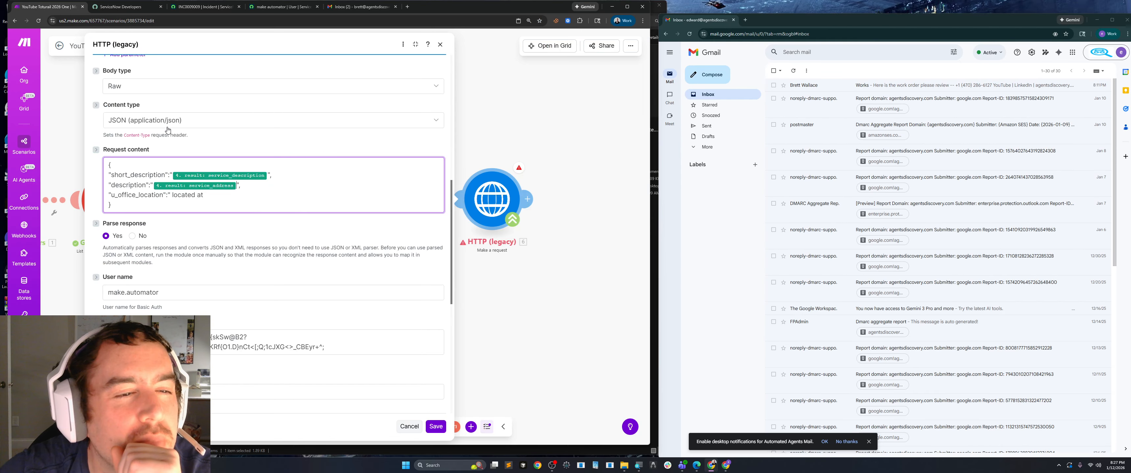
{"action": "left_click", "coordinate": [196, 9]}
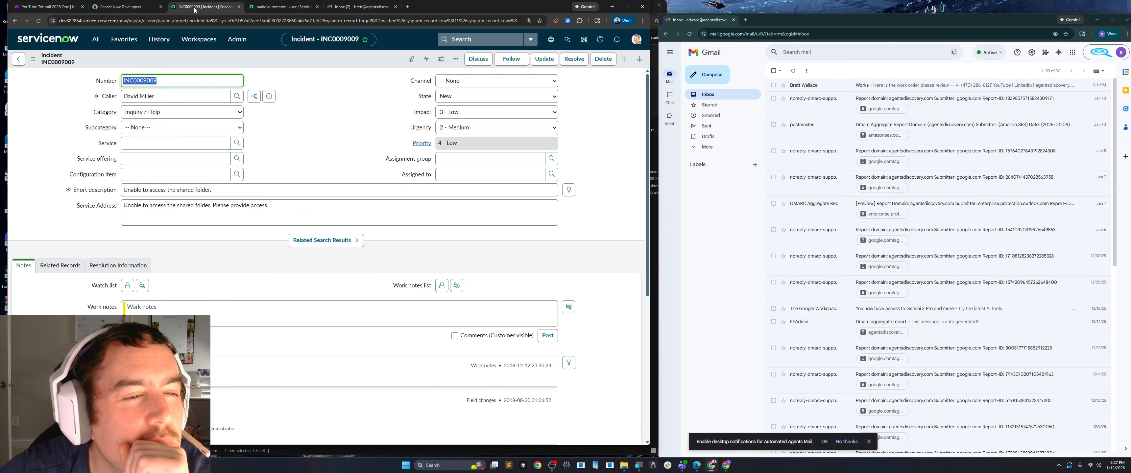
{"action": "right_click", "coordinate": [103, 210]}
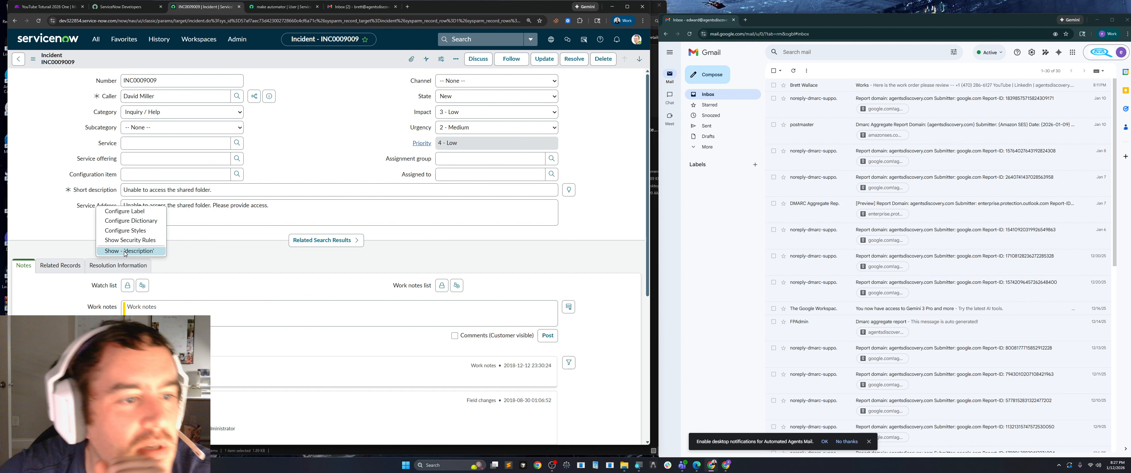
{"action": "left_click", "coordinate": [42, 10]}
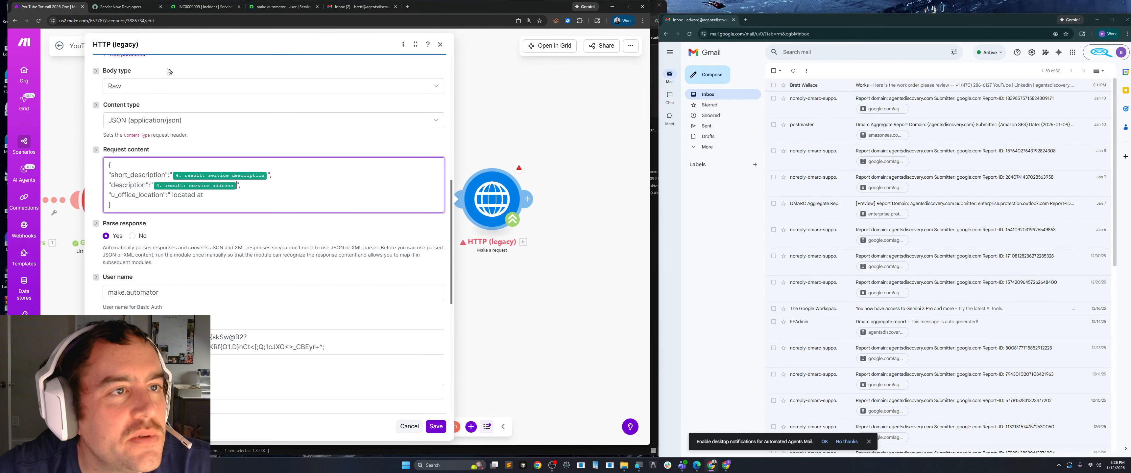
{"action": "left_click", "coordinate": [128, 7]}
{"action": "left_click", "coordinate": [191, 8]}
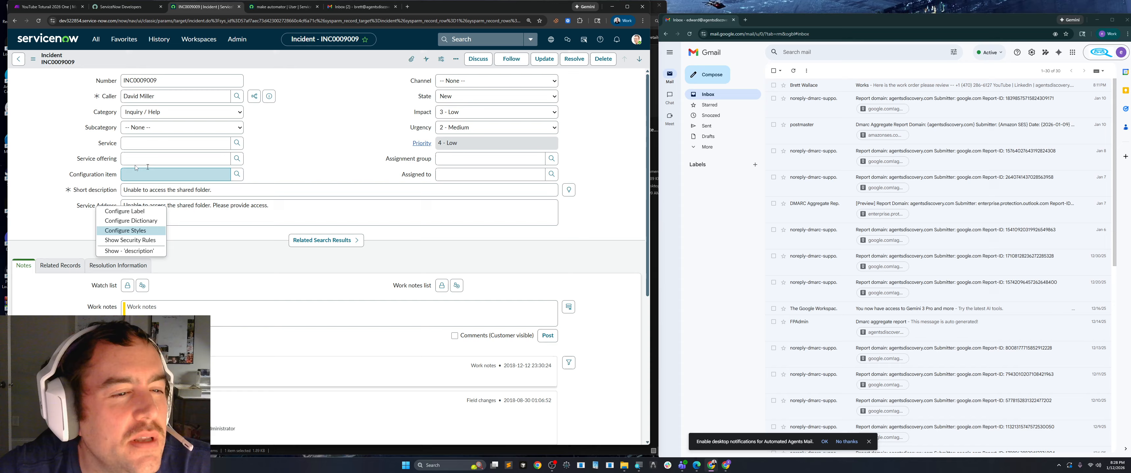
{"action": "left_click", "coordinate": [38, 126]}
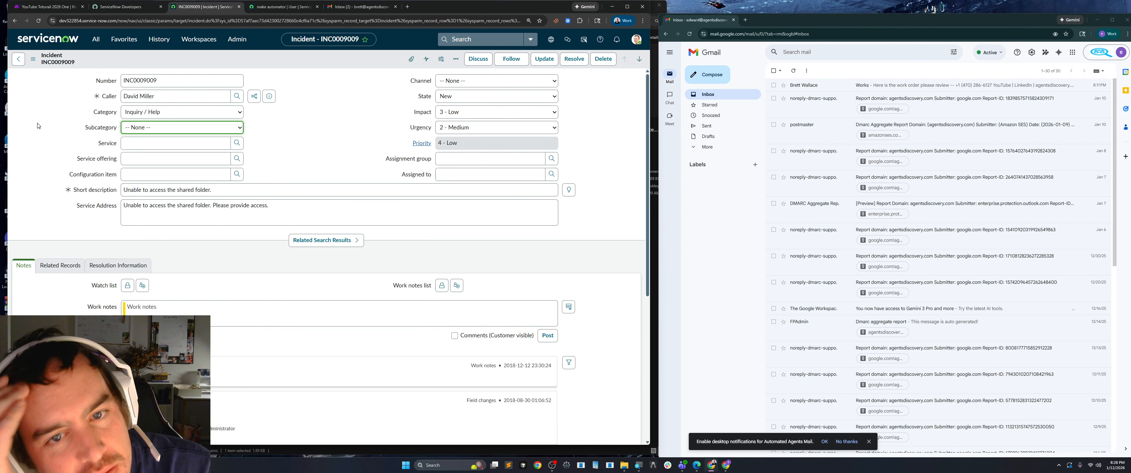
In Make, delete the u_office_location line and the comma preceding it from the HTTP request content.
{"action": "left_click", "coordinate": [46, 6]}
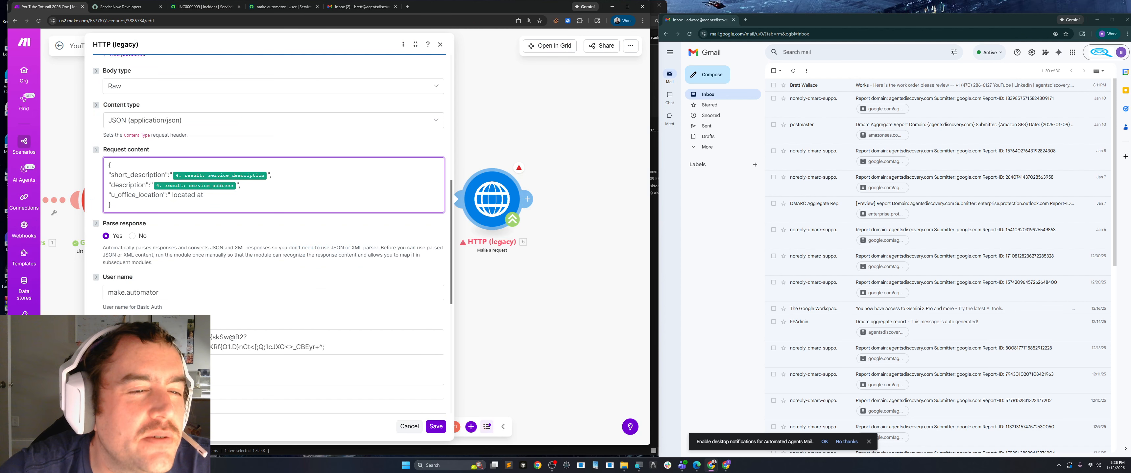
{"action": "left_click_drag", "start_coordinate": [205, 194], "coordinate": [109, 194]}
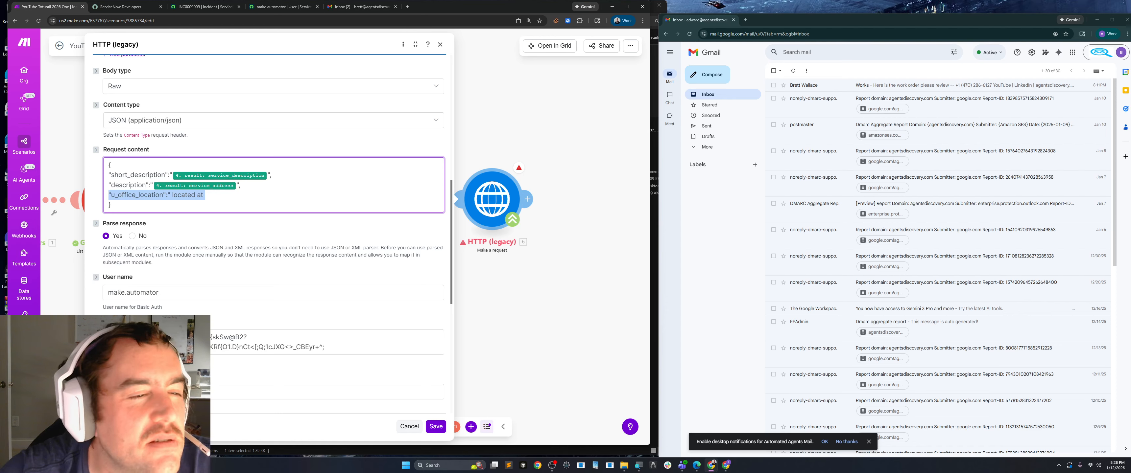
{"action": "key", "text": "BackSpace"}
{"action": "key", "text": "BackSpace"}
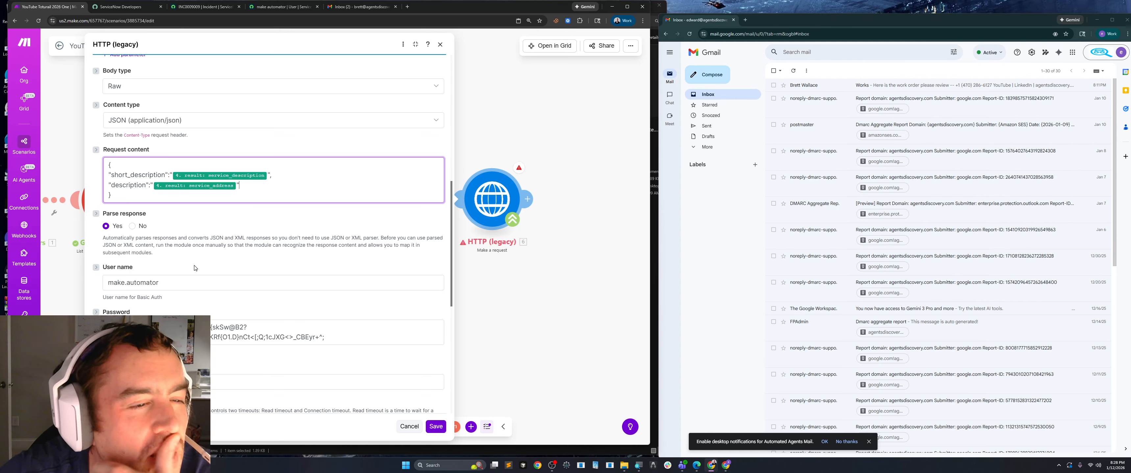
Save the HTTP module's settings and the scenario.
{"action": "scroll", "coordinate": [227, 269], "scroll_direction": "down", "scroll_amount": 5}
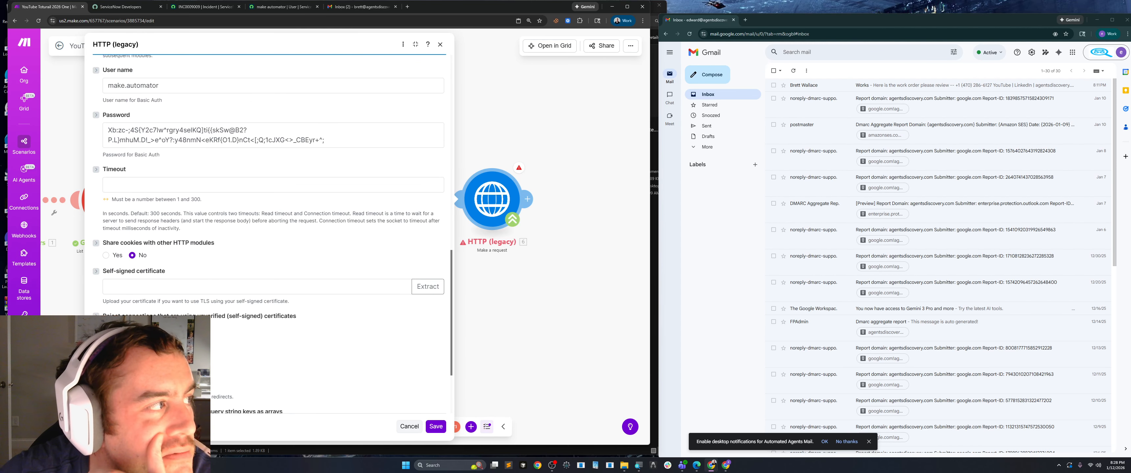
{"action": "scroll", "coordinate": [226, 213], "scroll_direction": "down", "scroll_amount": 3}
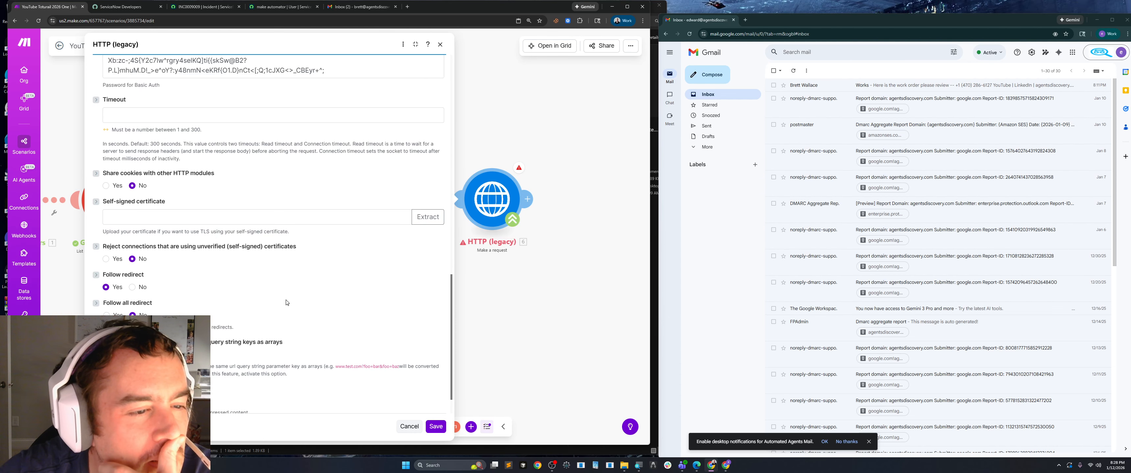
{"action": "left_click", "coordinate": [430, 426]}
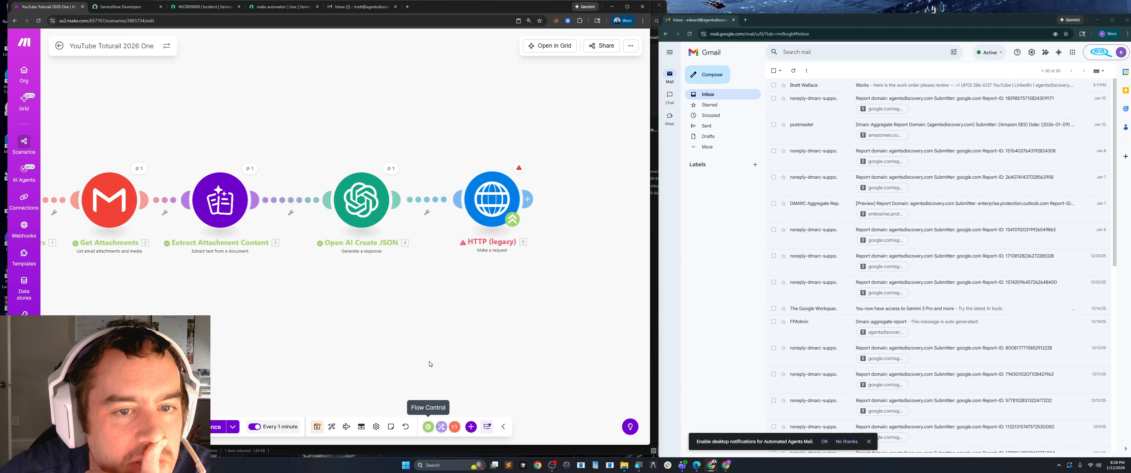
{"action": "left_click", "coordinate": [312, 428]}
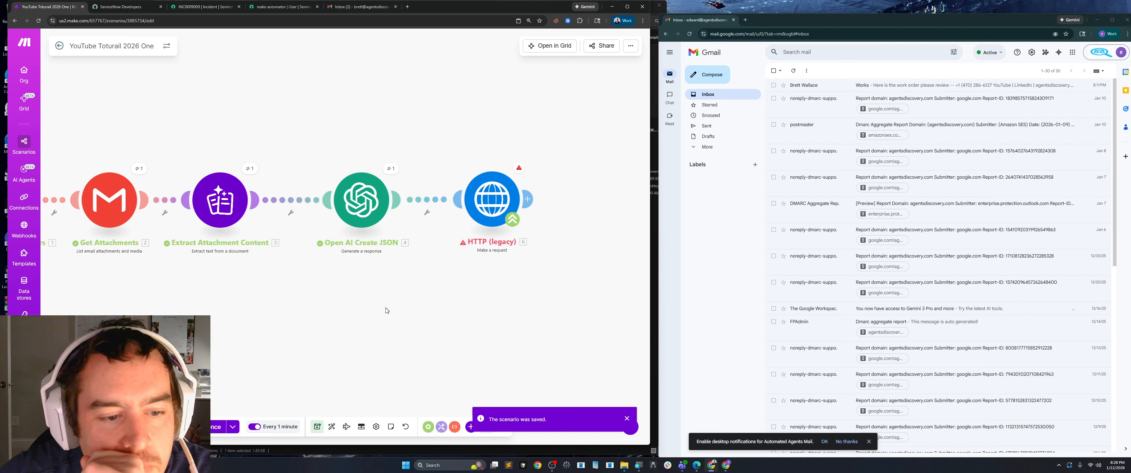
Run the Make scenario once with existing data, using a previous run from the list.
{"action": "left_click", "coordinate": [233, 427]}
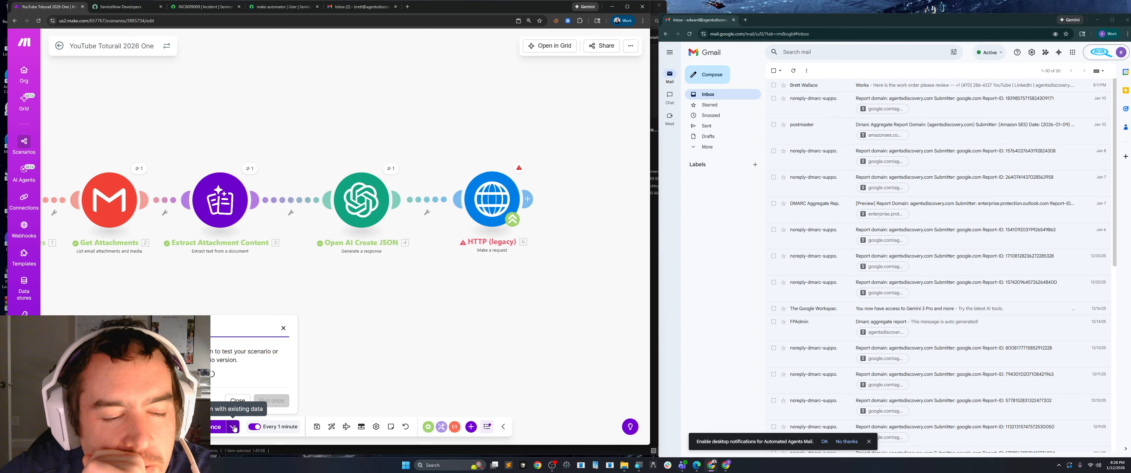
{"action": "left_click", "coordinate": [264, 364]}
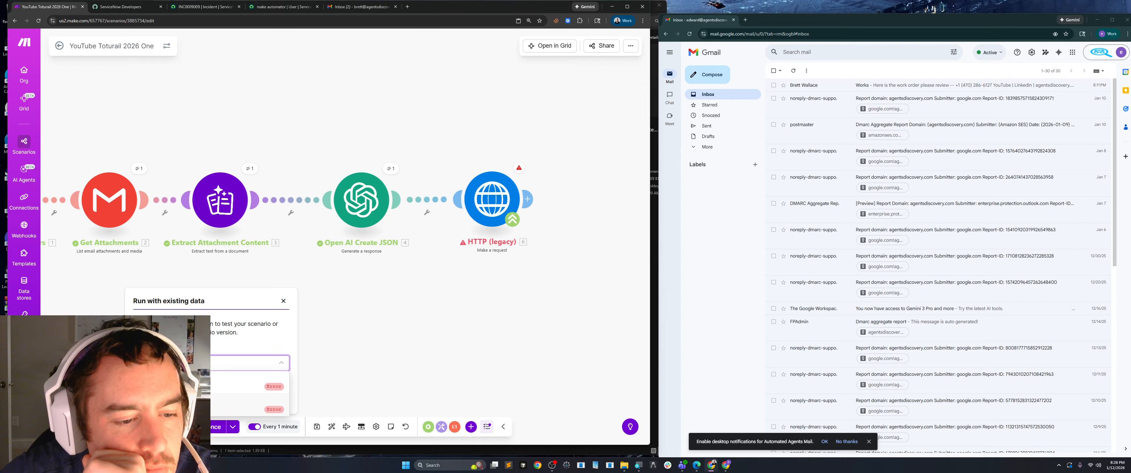
{"action": "left_click", "coordinate": [191, 405]}
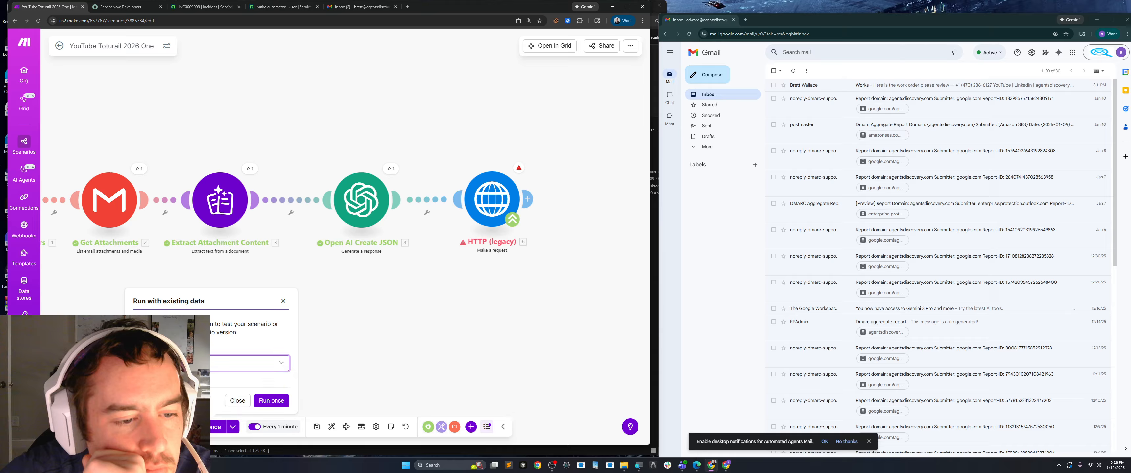
{"action": "left_click", "coordinate": [270, 401]}
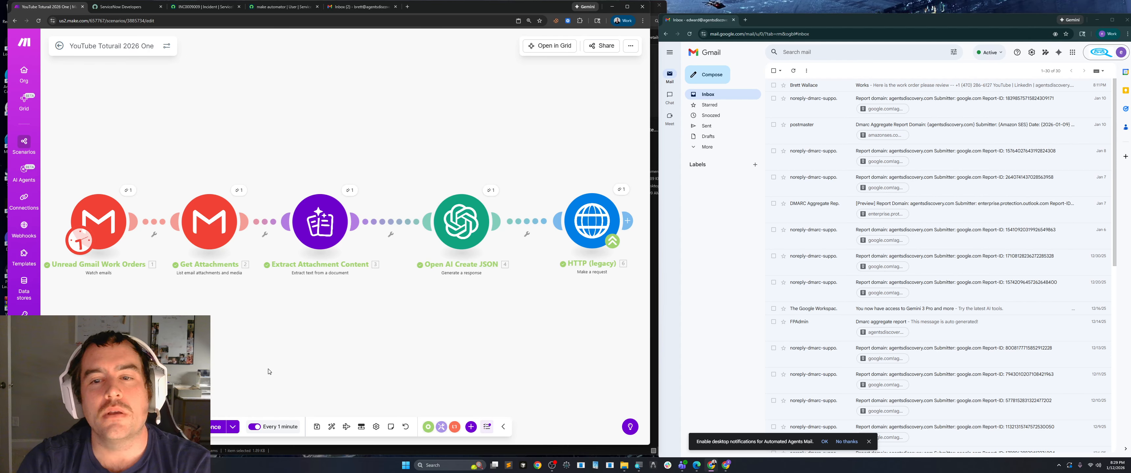
Examine the HTTP module's run output, expanding its headers, cookie headers and the result collection under Data.
{"action": "left_click_drag", "start_coordinate": [528, 312], "coordinate": [284, 299]}
{"action": "left_click", "coordinate": [374, 176]}
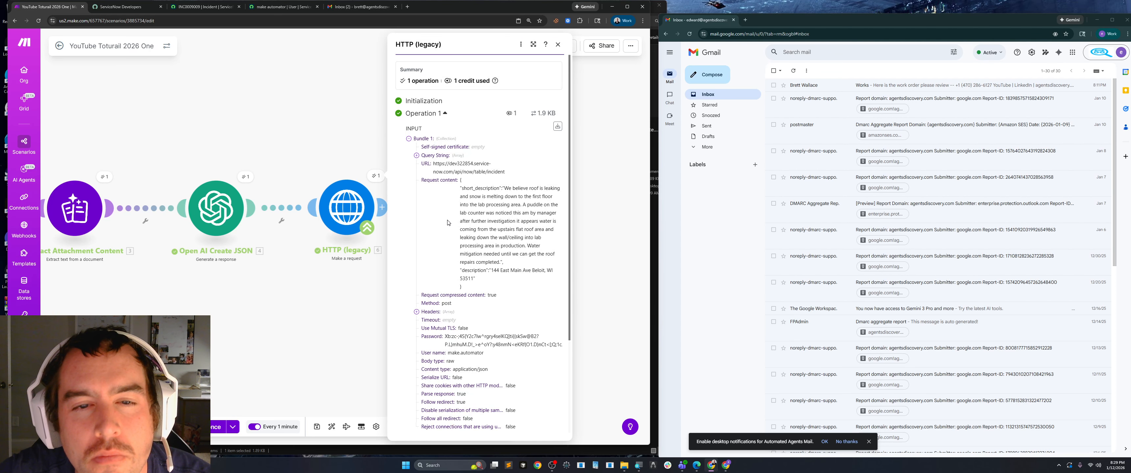
{"action": "scroll", "coordinate": [448, 223], "scroll_direction": "down", "scroll_amount": 3}
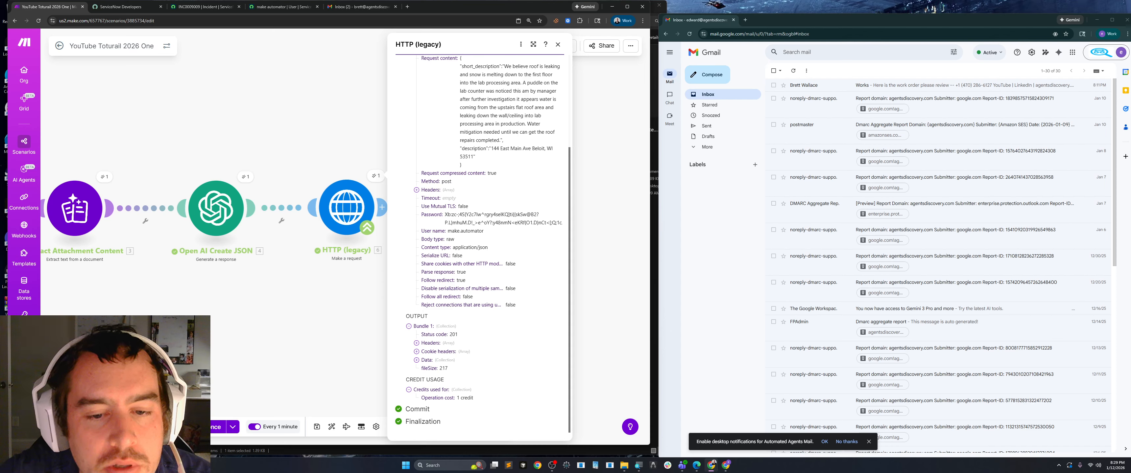
{"action": "left_click", "coordinate": [417, 342]}
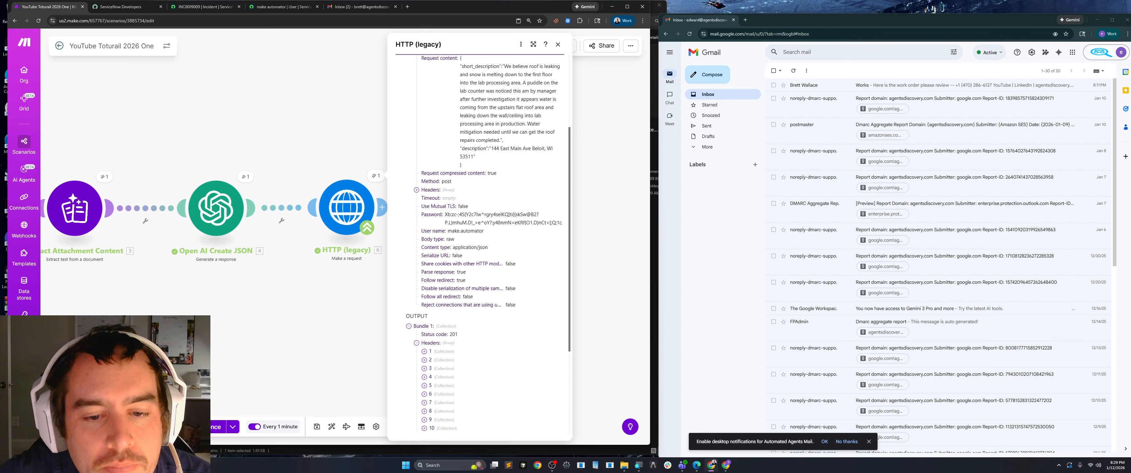
{"action": "scroll", "coordinate": [425, 327], "scroll_direction": "down", "scroll_amount": 3}
{"action": "left_click", "coordinate": [416, 352]}
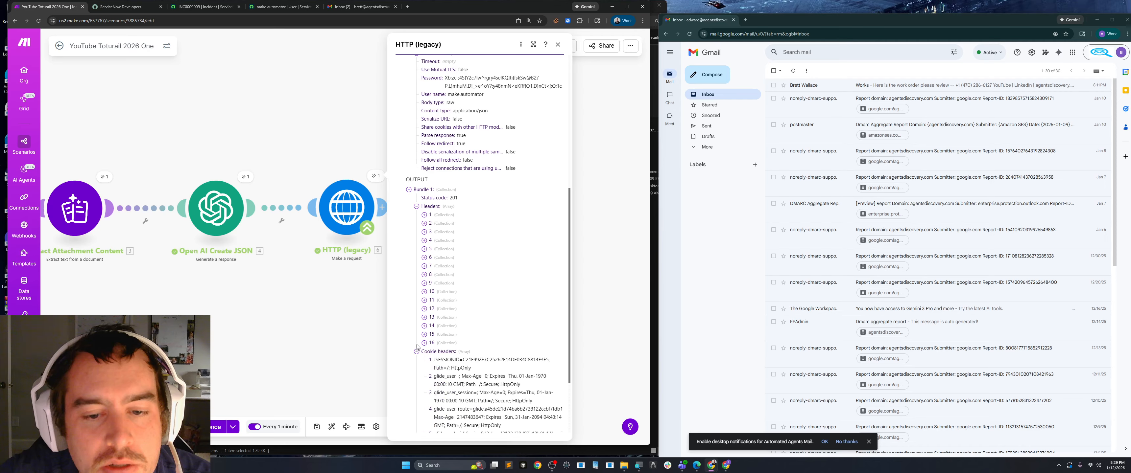
{"action": "scroll", "coordinate": [417, 336], "scroll_direction": "down", "scroll_amount": 3}
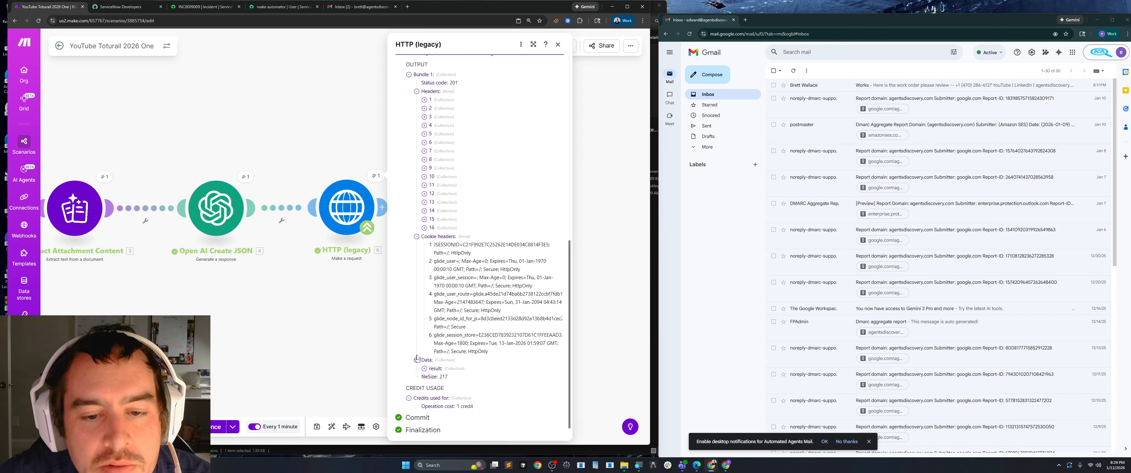
{"action": "left_click", "coordinate": [424, 369]}
{"action": "scroll", "coordinate": [410, 346], "scroll_direction": "down", "scroll_amount": 1}
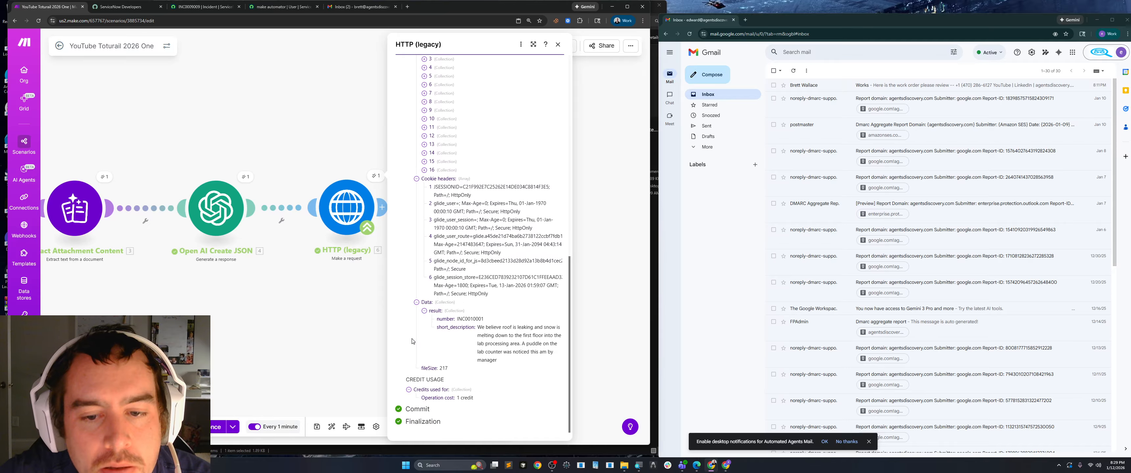
Copy incident number INC0010001 from the HTTP result and open that incident through ServiceNow's global search.
{"action": "left_click_drag", "start_coordinate": [484, 319], "coordinate": [458, 320]}
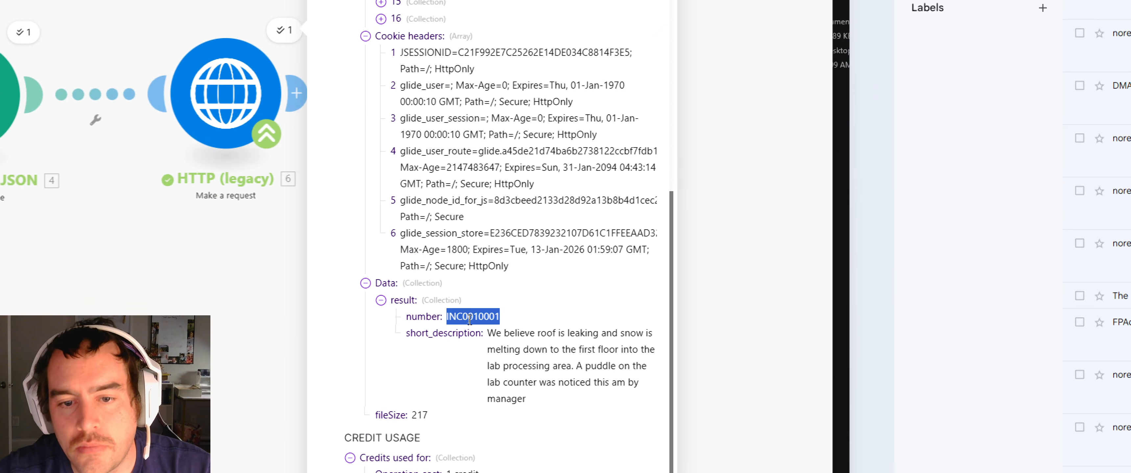
{"action": "right_click", "coordinate": [485, 332]}
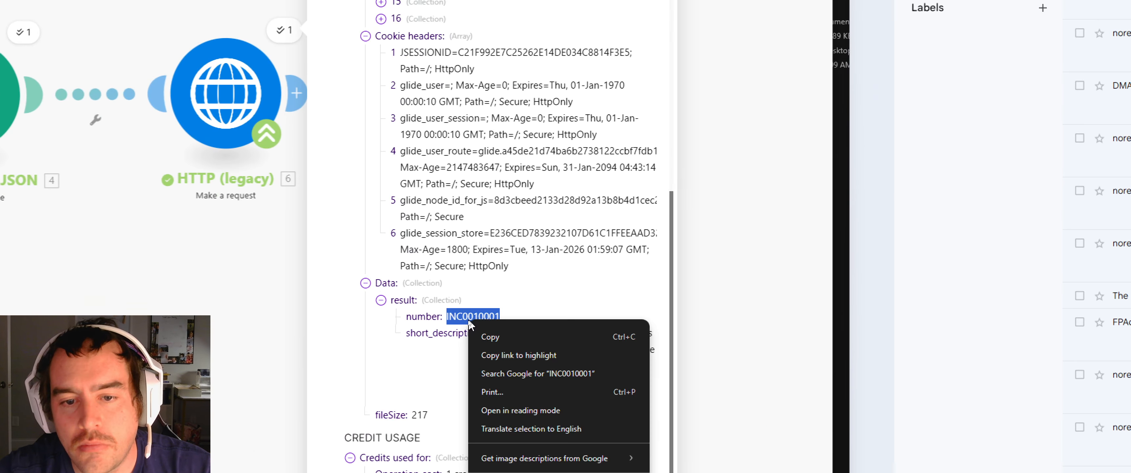
{"action": "left_click", "coordinate": [487, 333]}
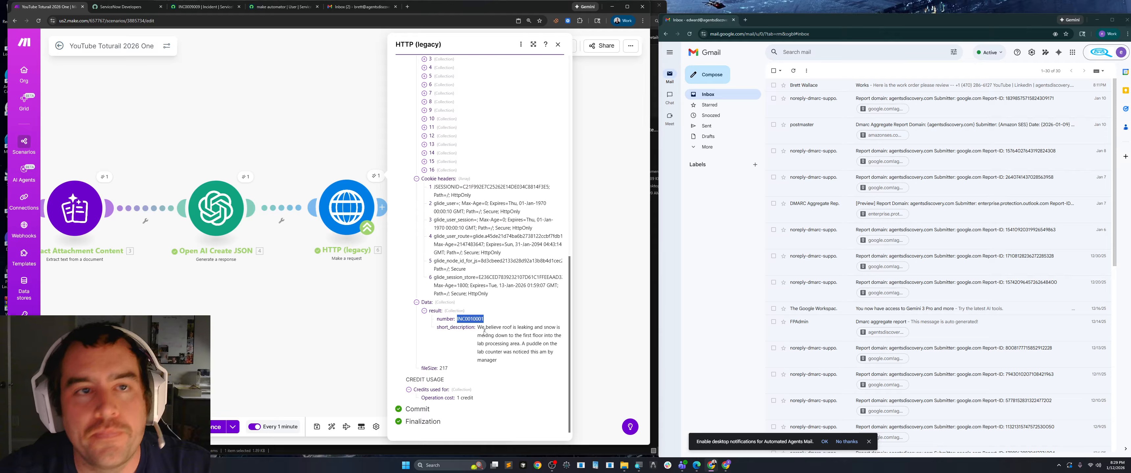
{"action": "left_click", "coordinate": [187, 8]}
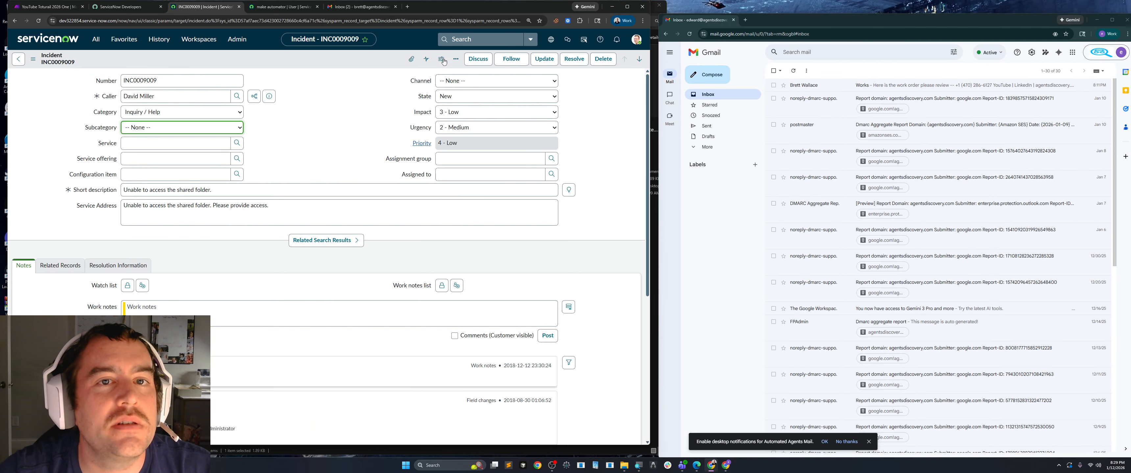
{"action": "left_click", "coordinate": [465, 41]}
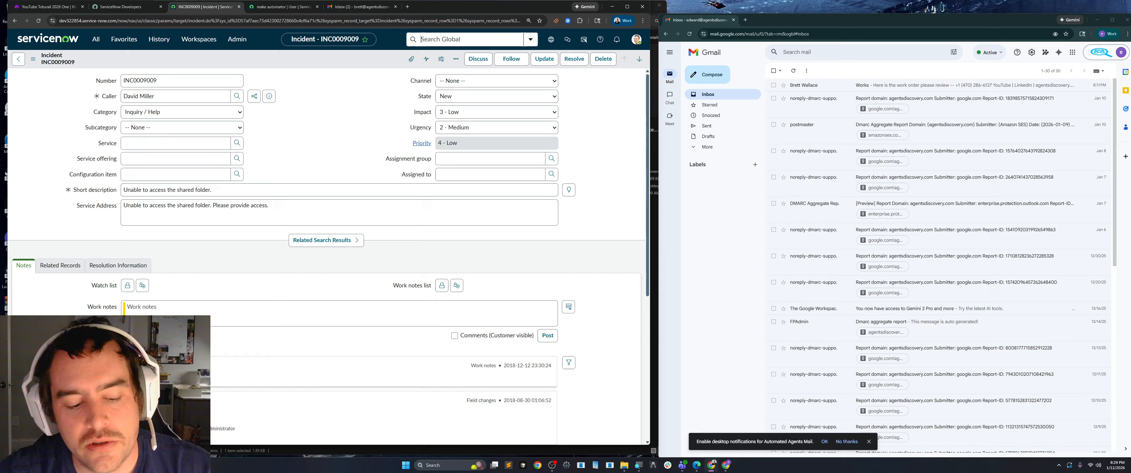
{"action": "key", "text": "ctrl+v"}
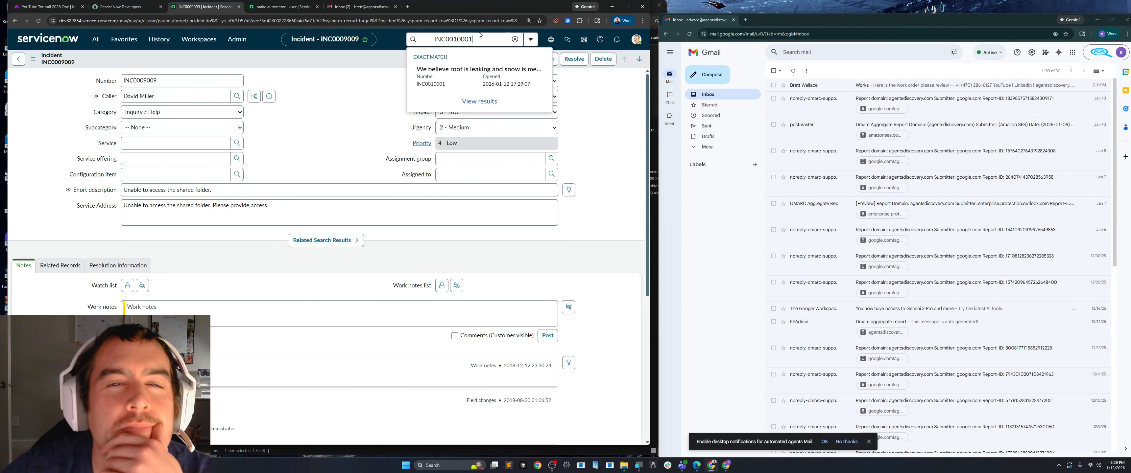
{"action": "left_click", "coordinate": [445, 82]}
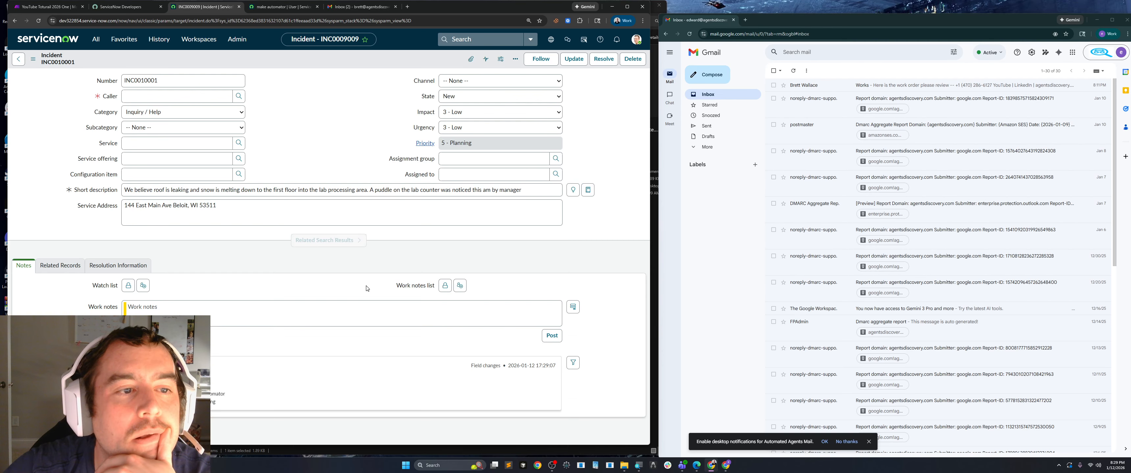
Compare the ServiceNow incident with the work order PDF attached to the Works email in Gmail, then return to that email.
{"action": "left_click", "coordinate": [873, 89]}
{"action": "left_click", "coordinate": [828, 211]}
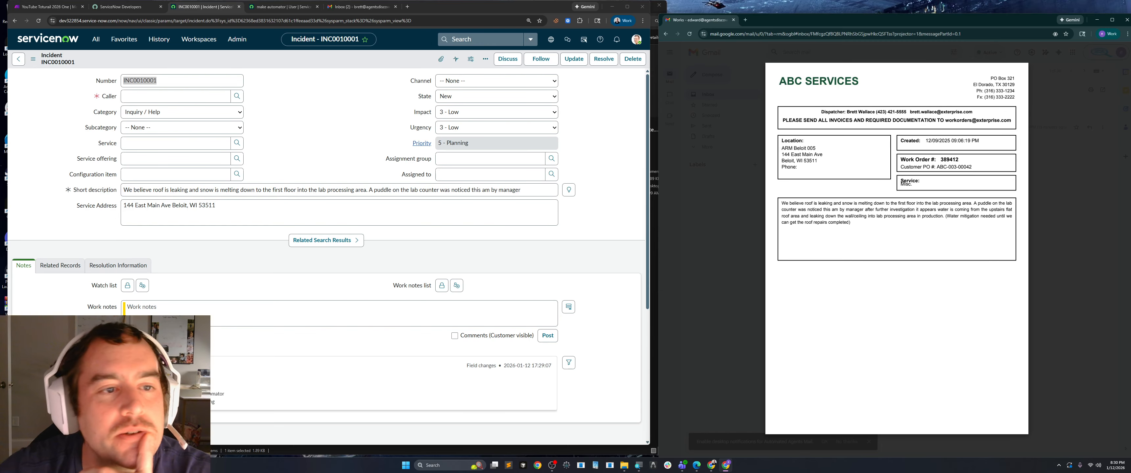
{"action": "left_click", "coordinate": [725, 202]}
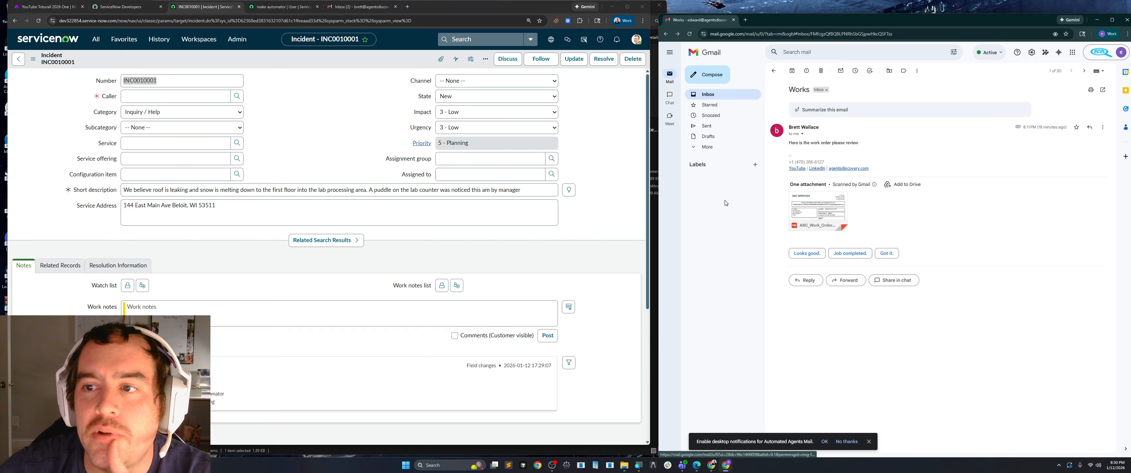
{"action": "left_click", "coordinate": [746, 95]}
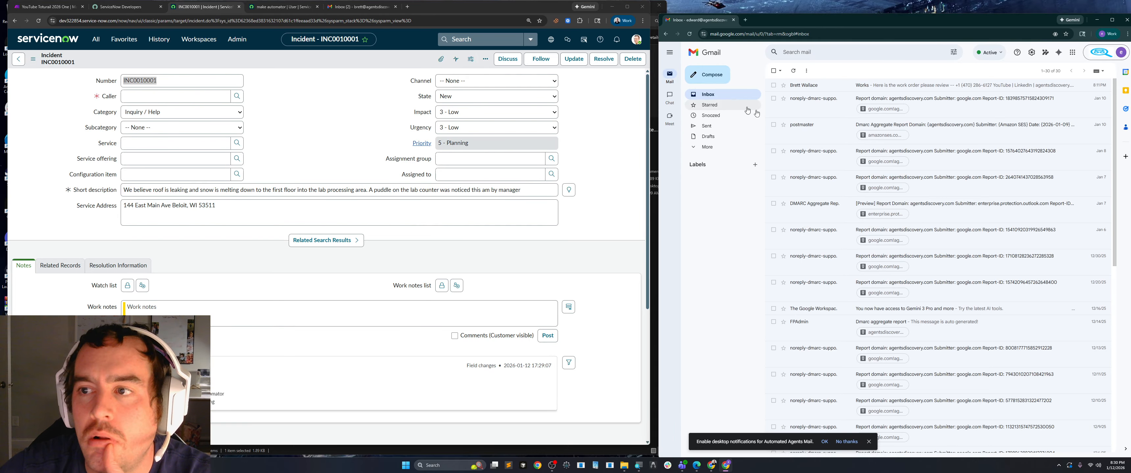
{"action": "left_click", "coordinate": [843, 92]}
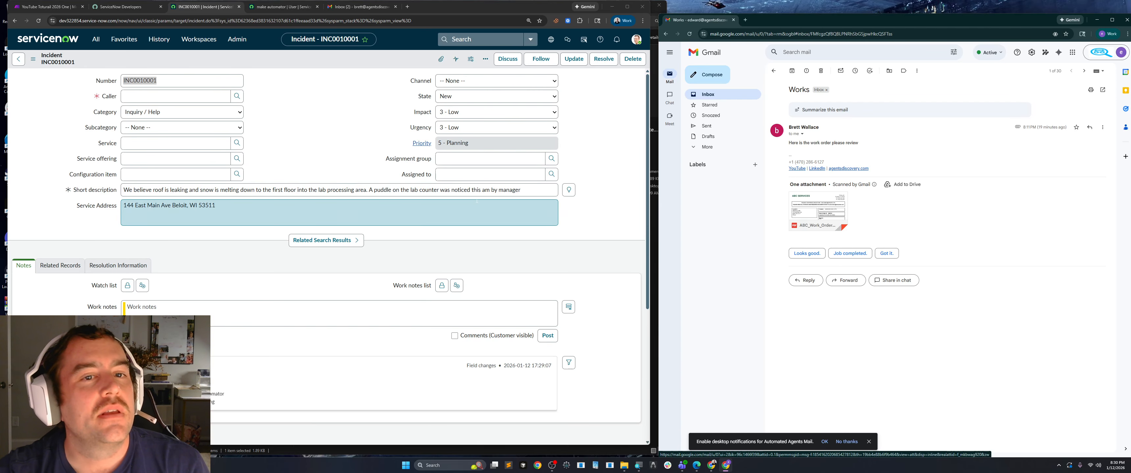
Close the HTTP output in Make to review the whole scenario, then return to incident INC0010001 in ServiceNow.
{"action": "left_click", "coordinate": [40, 8]}
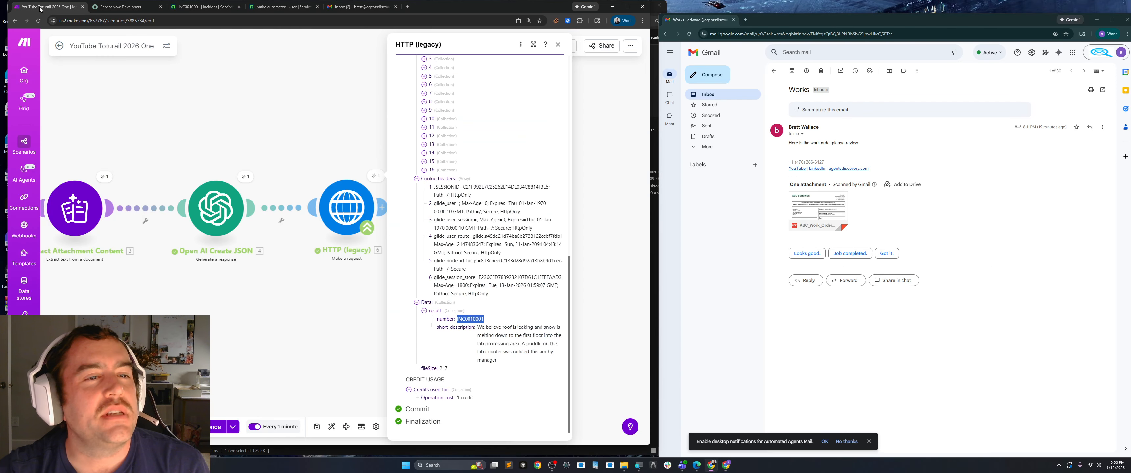
{"action": "left_click", "coordinate": [190, 108]}
{"action": "left_click_drag", "start_coordinate": [190, 110], "coordinate": [291, 115]}
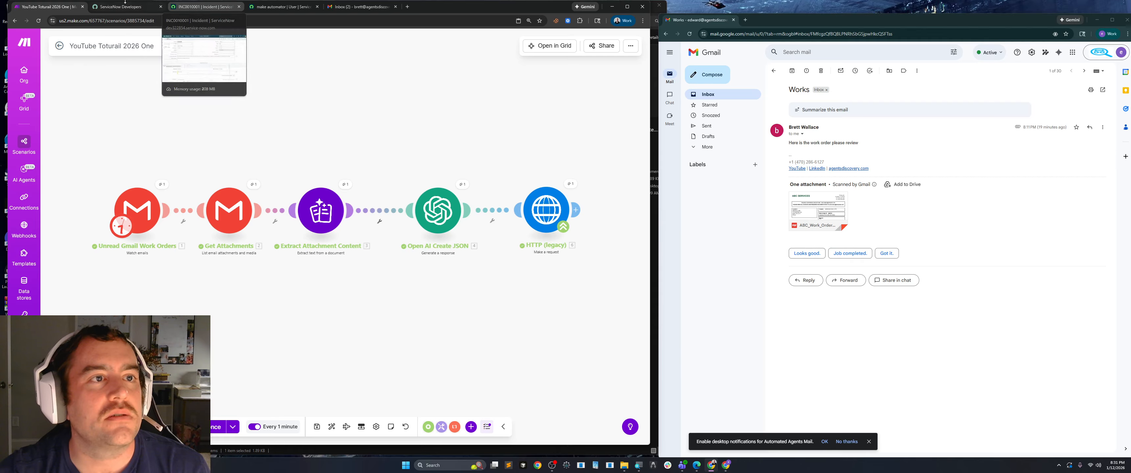
{"action": "left_click", "coordinate": [110, 7]}
{"action": "left_click", "coordinate": [202, 7]}
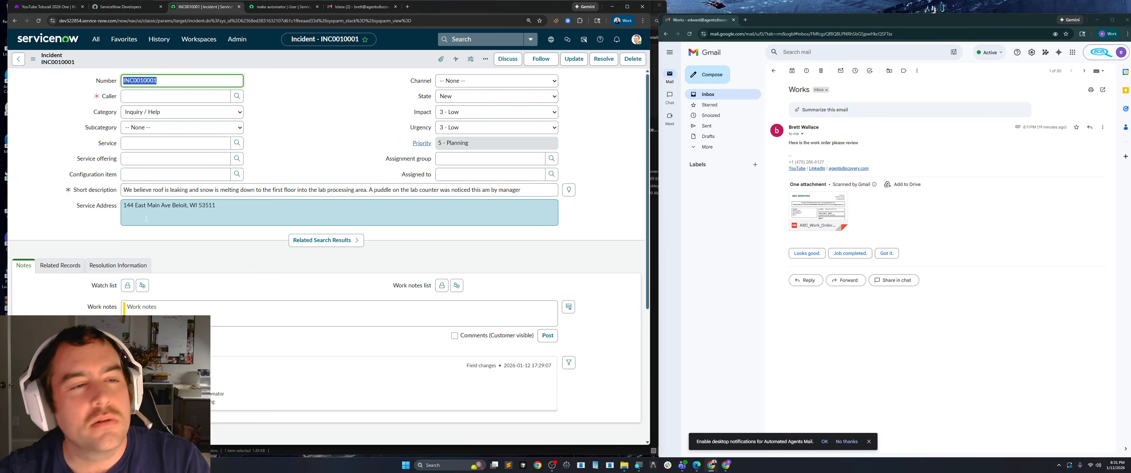
{"action": "key", "text": "super"}
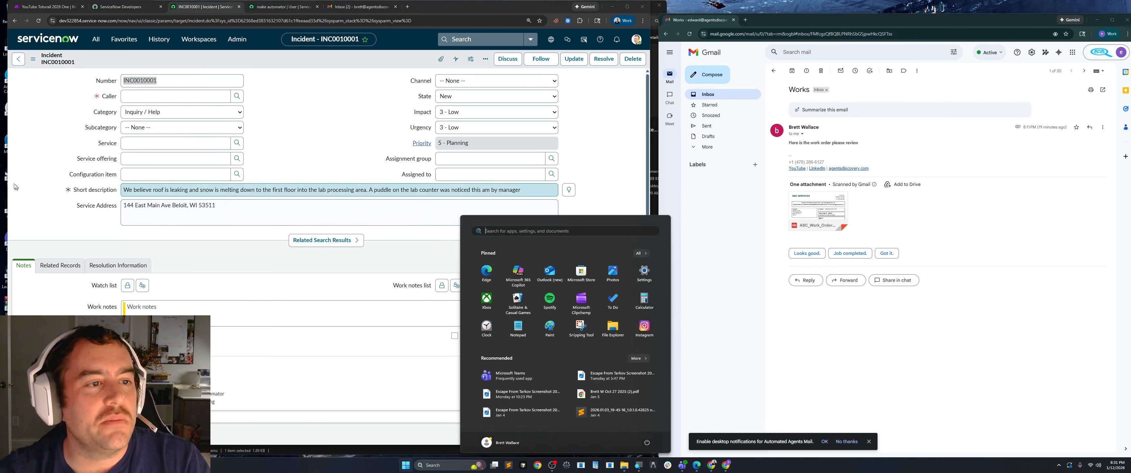
{"action": "left_click", "coordinate": [22, 187]}
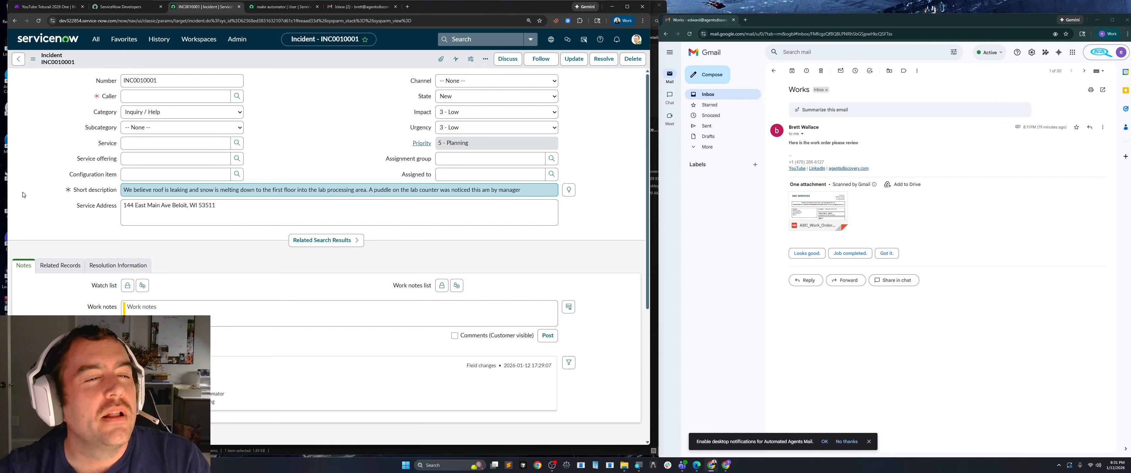
{"action": "key", "text": "super"}
{"action": "left_click", "coordinate": [4, 145]}
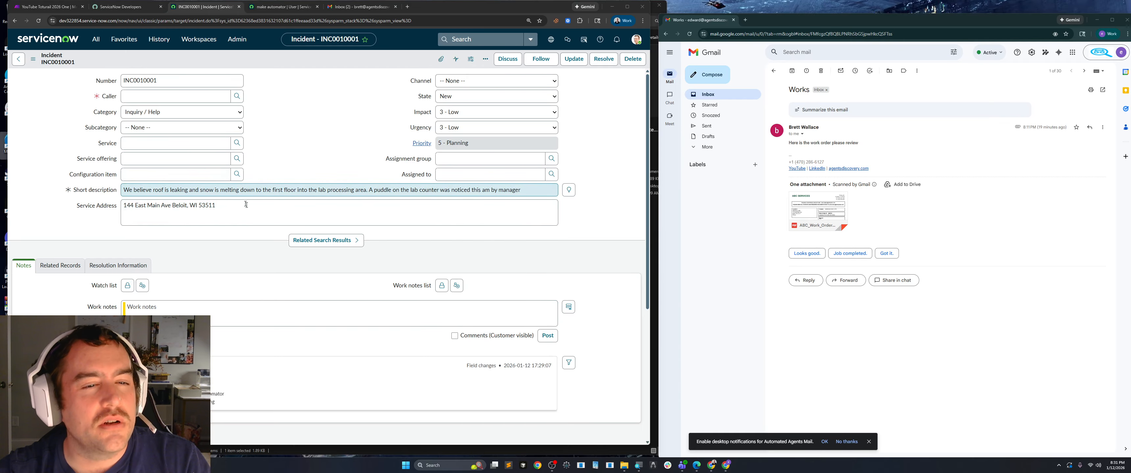
{"action": "left_click", "coordinate": [285, 212]}
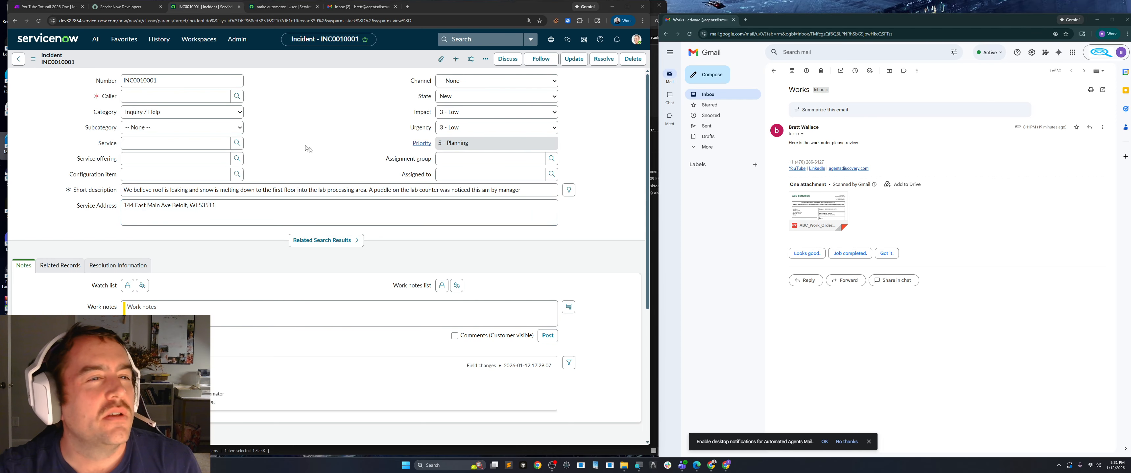
{"action": "left_click", "coordinate": [45, 7]}
{"action": "scroll", "coordinate": [461, 254], "scroll_direction": "right", "scroll_amount": 3}
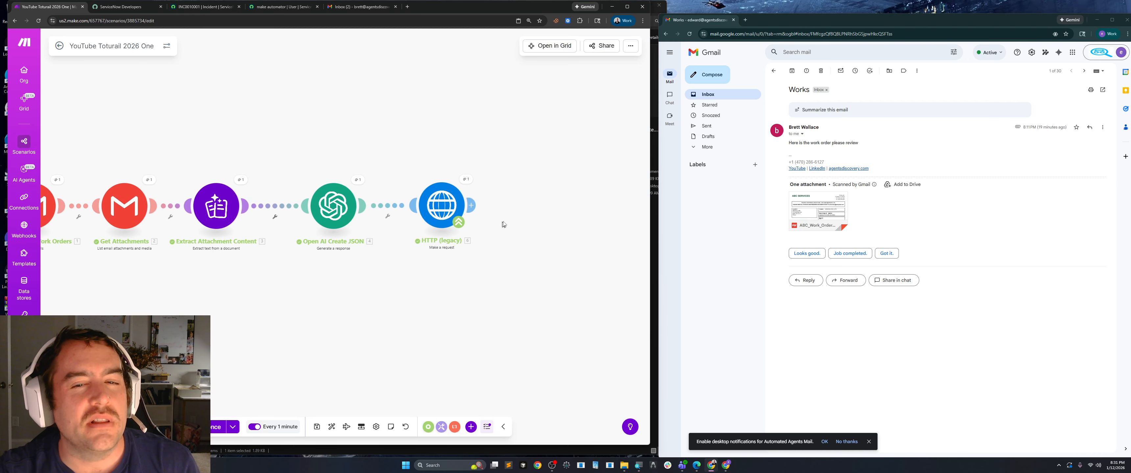
{"action": "left_click", "coordinate": [475, 204]}
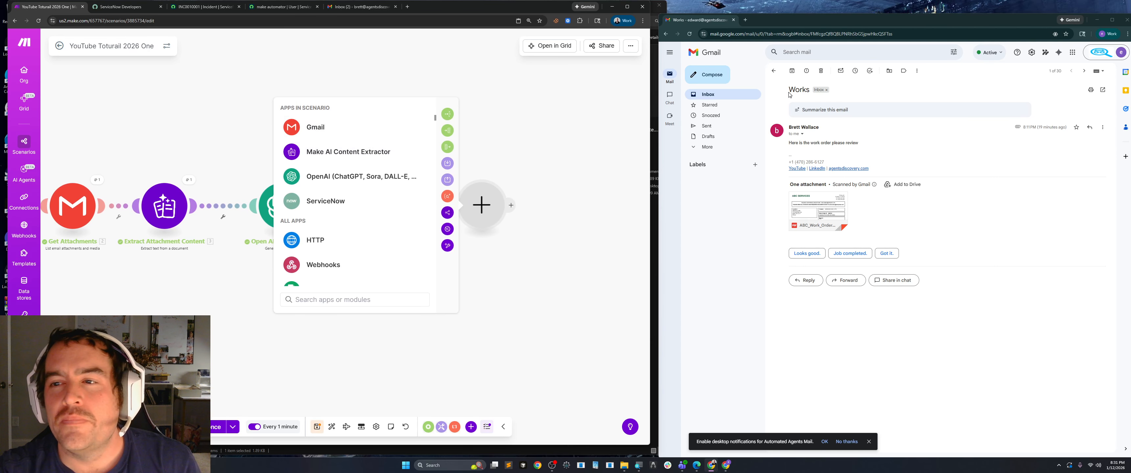
{"action": "left_click", "coordinate": [701, 25]}
{"action": "left_click", "coordinate": [708, 96]}
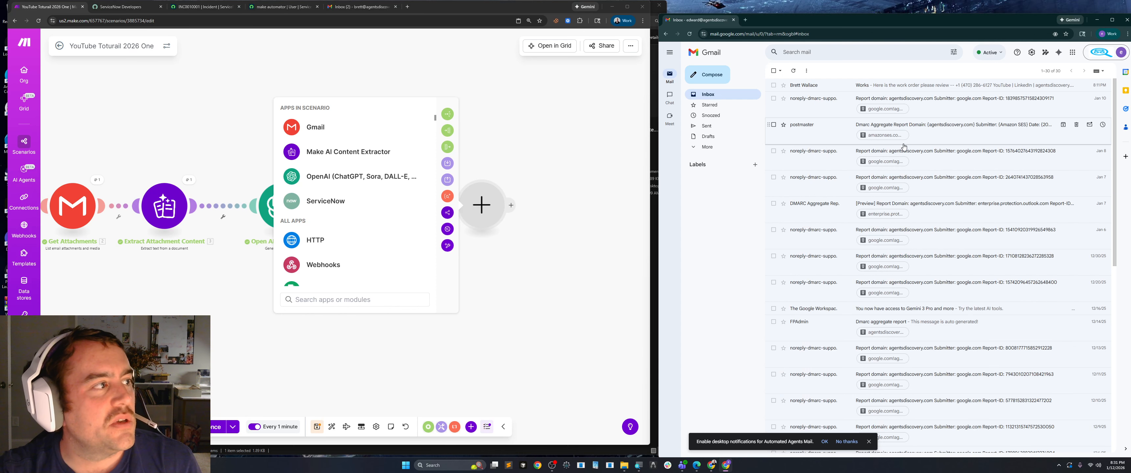
{"action": "left_click", "coordinate": [360, 7]}
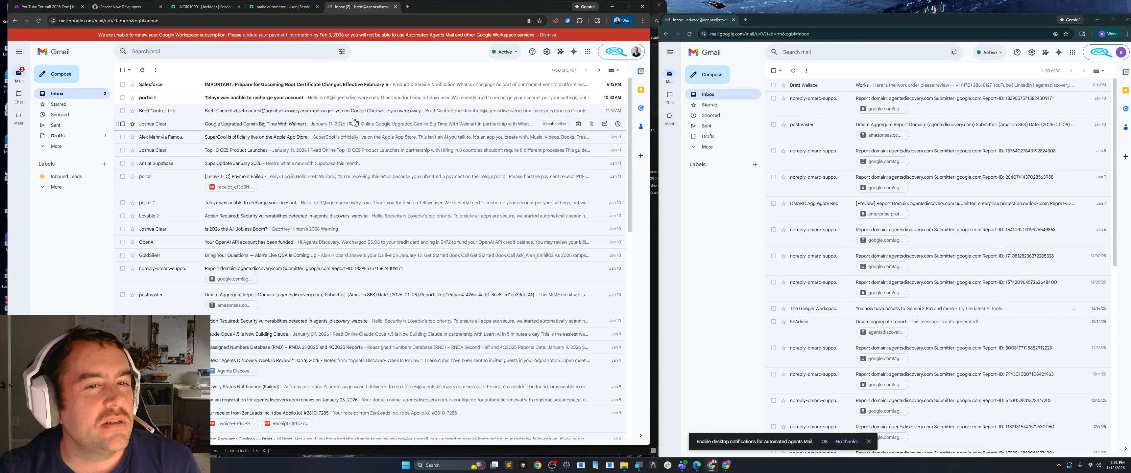
{"action": "left_click", "coordinate": [52, 7]}
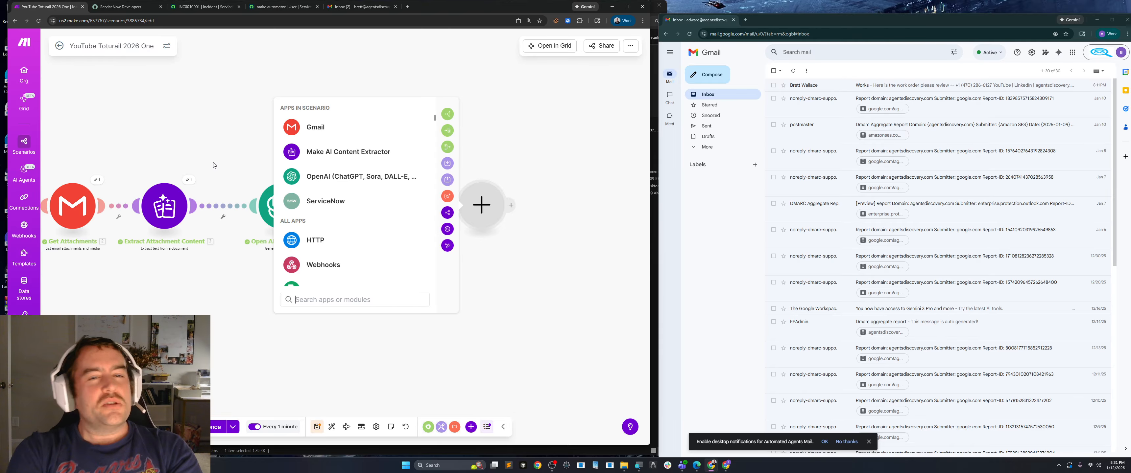
{"action": "left_click", "coordinate": [370, 325]}
Review the HTTP module's request content and output bundle from the last run, then close the details.
{"action": "left_click", "coordinate": [412, 183]}
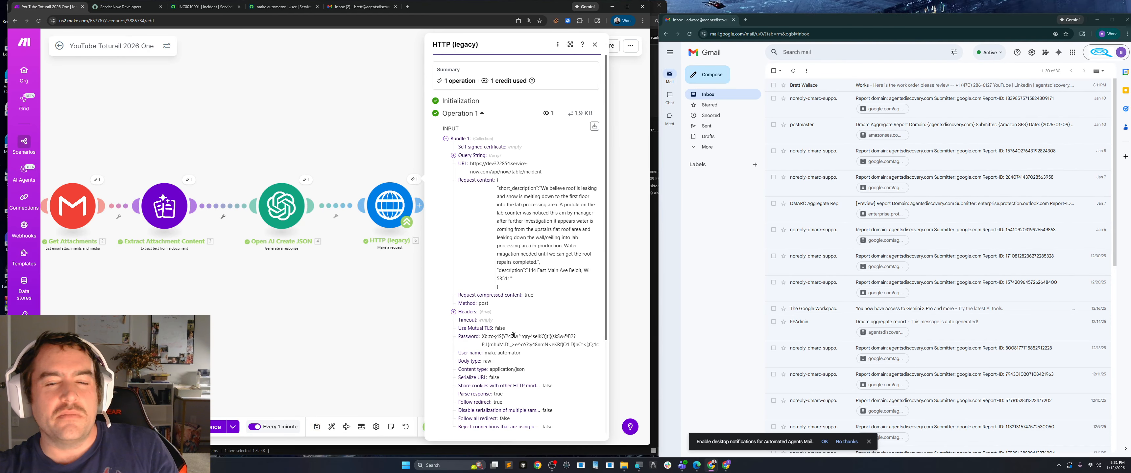
{"action": "scroll", "coordinate": [527, 334], "scroll_direction": "down", "scroll_amount": 5}
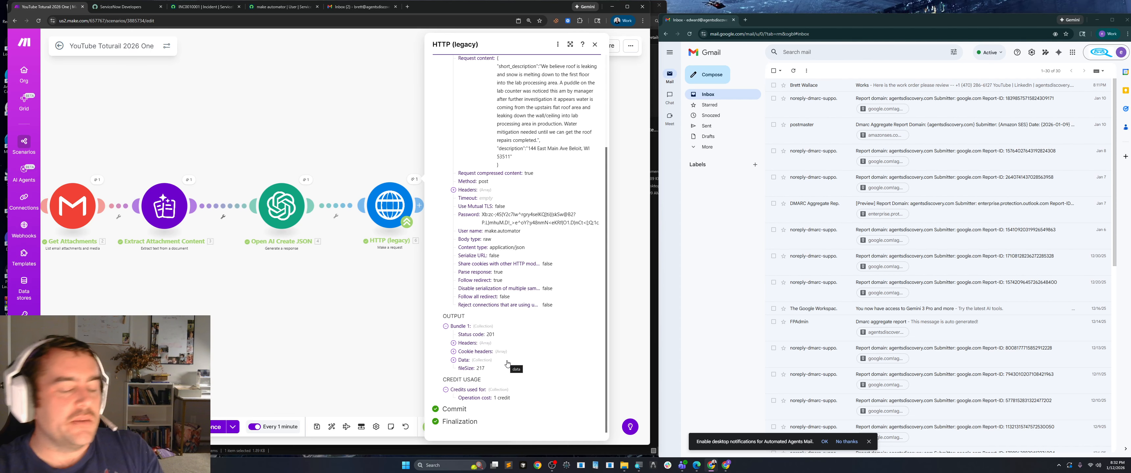
{"action": "left_click", "coordinate": [340, 308]}
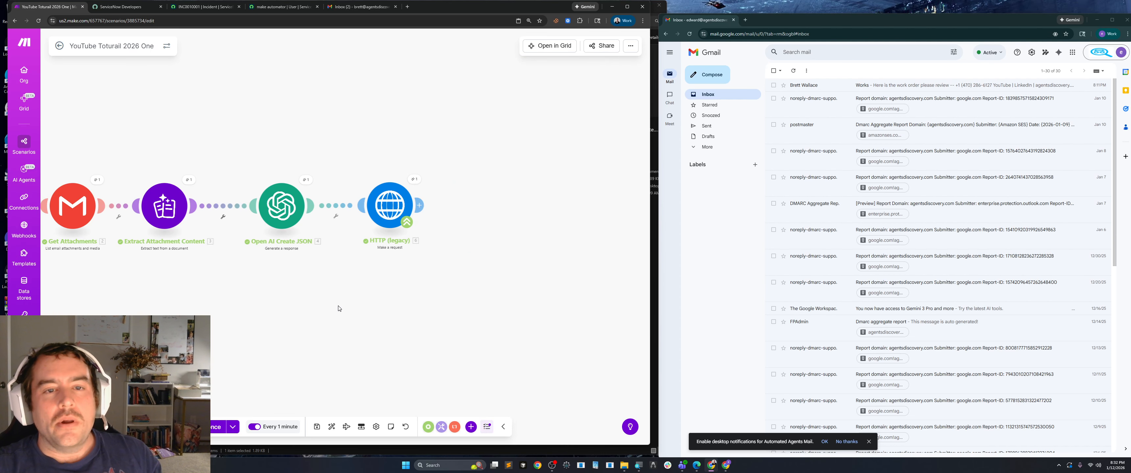